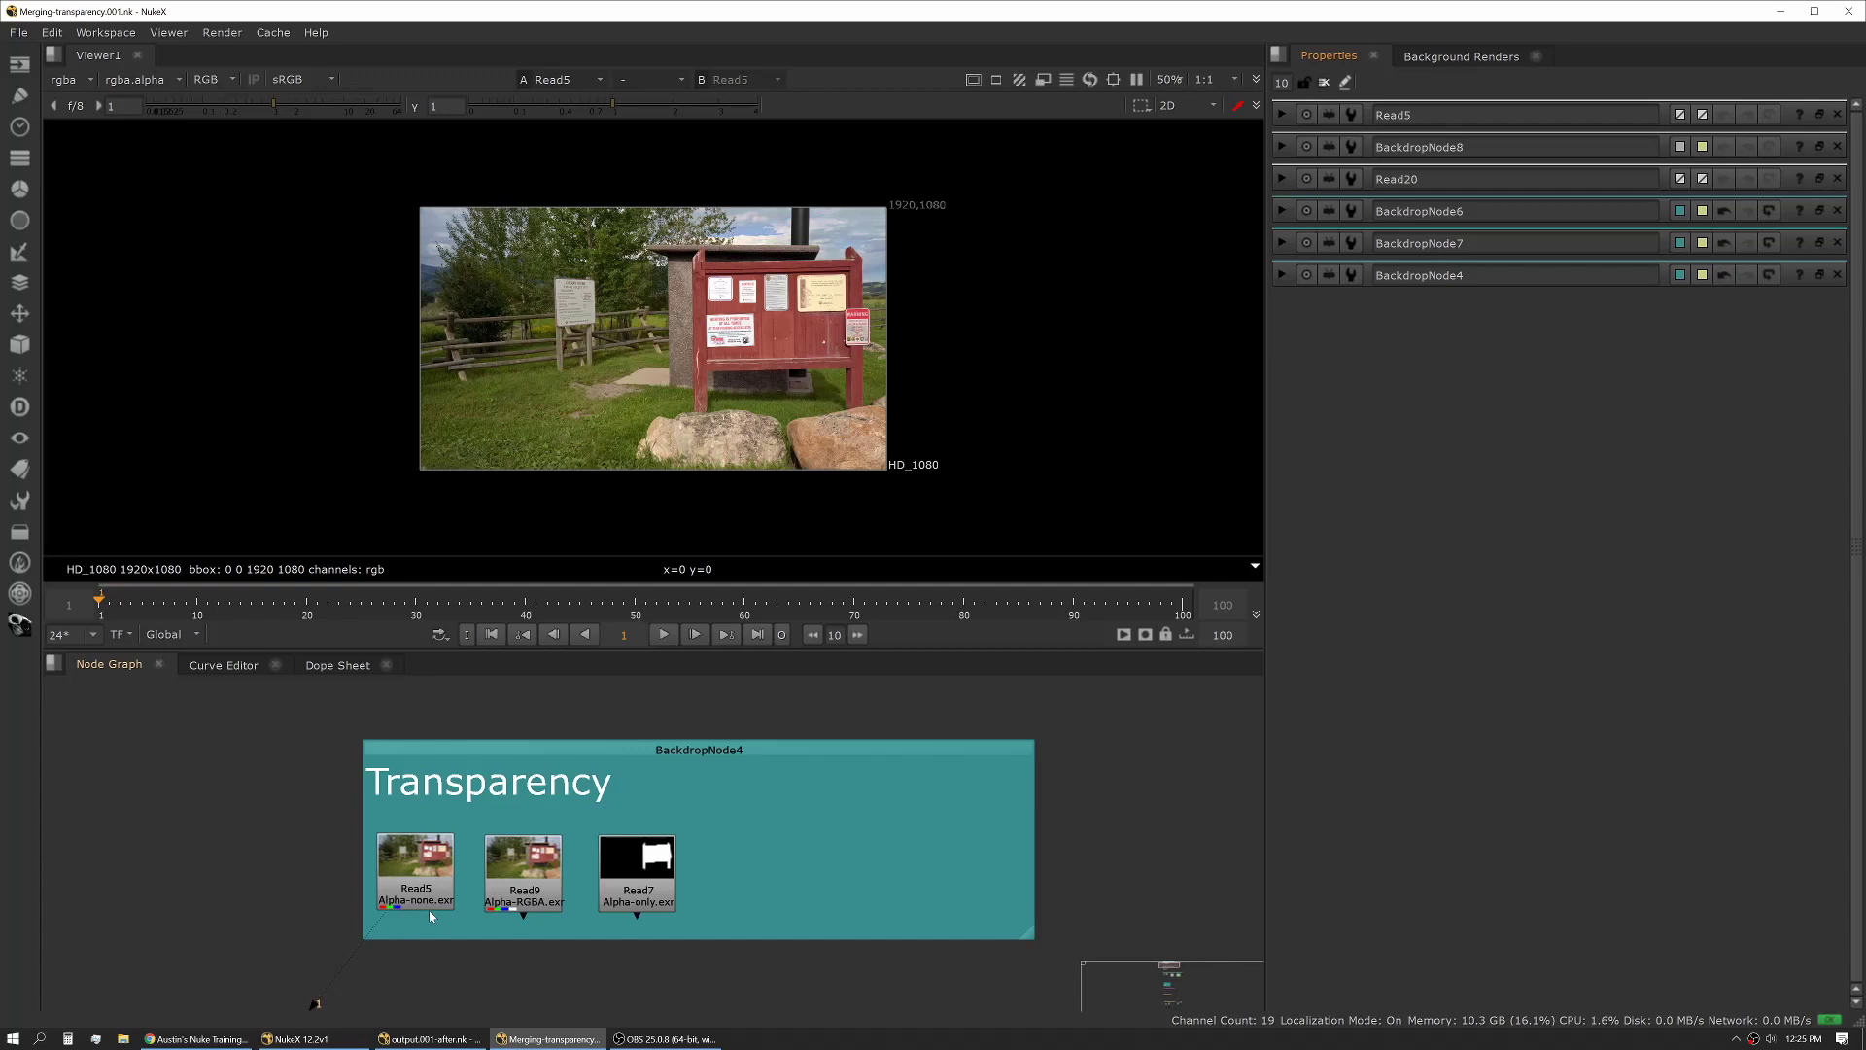
Switch the viewer from a single colour channel to Read5's alpha, which is completely black
scroll(392, 918, up, 4)
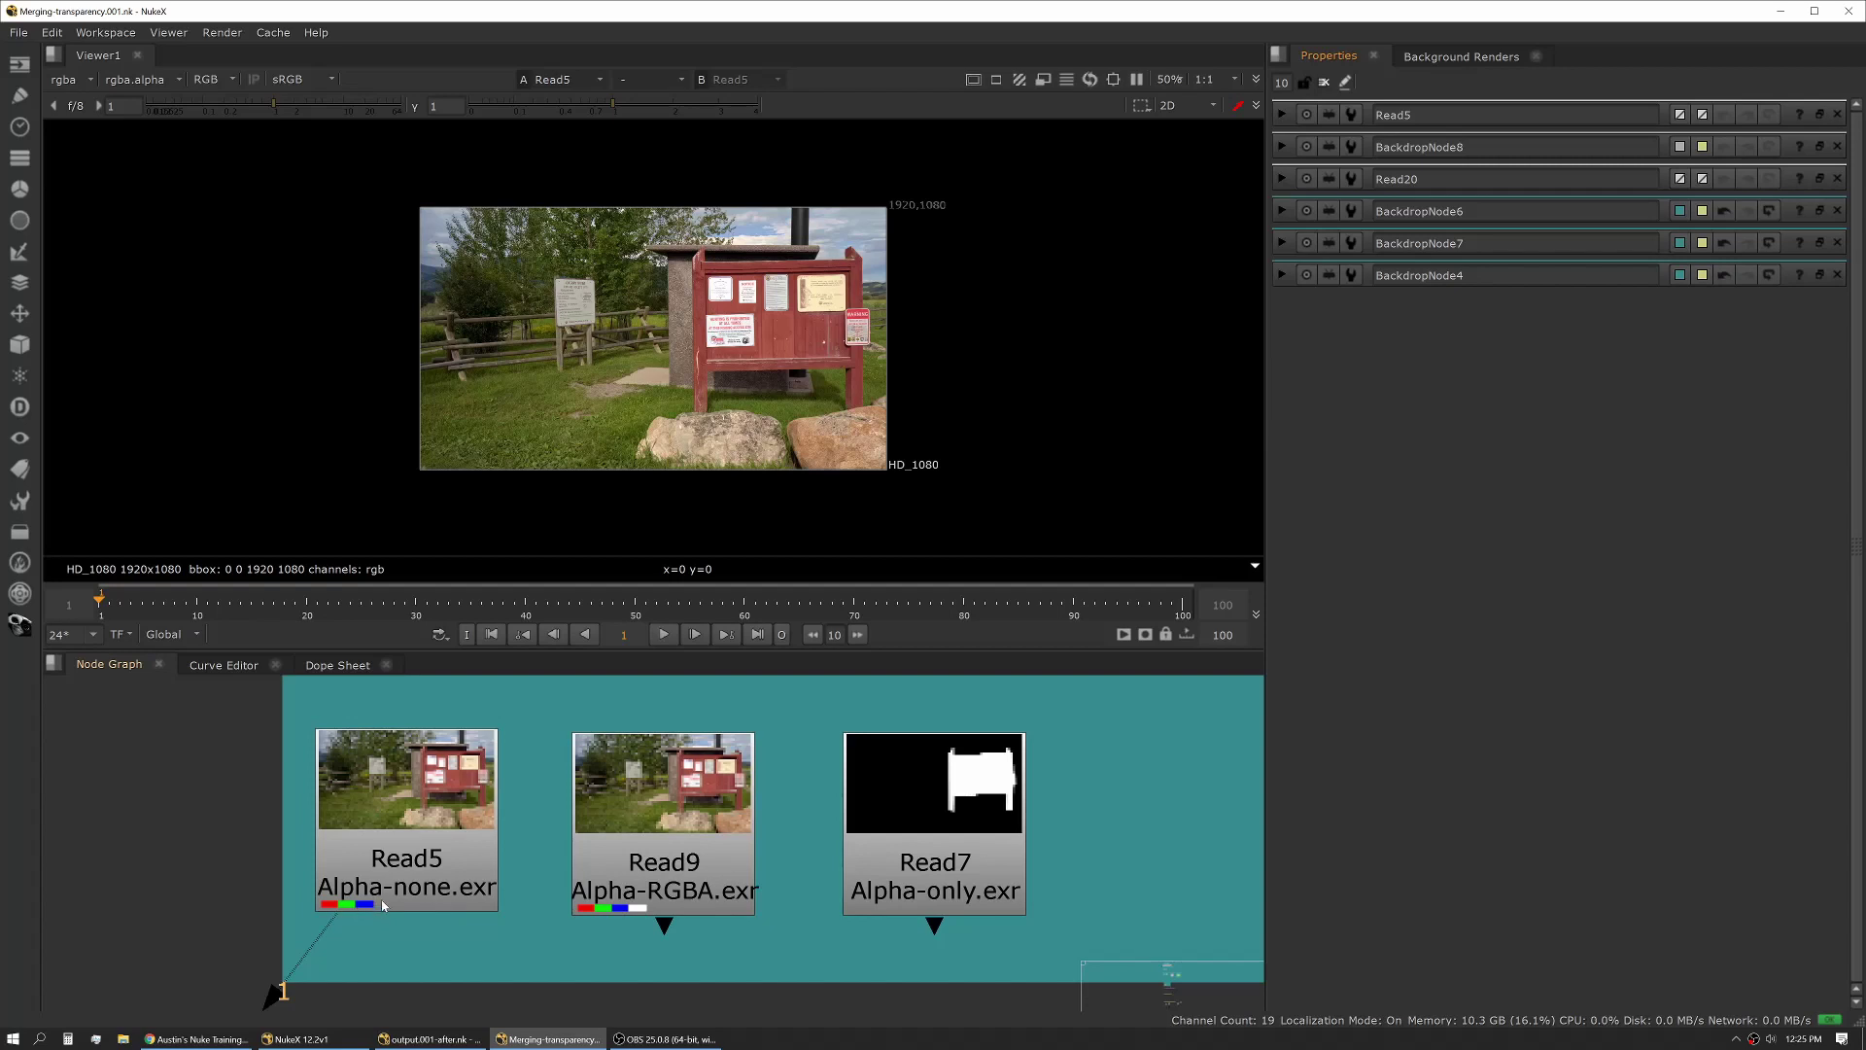
scroll(471, 887, down, 5)
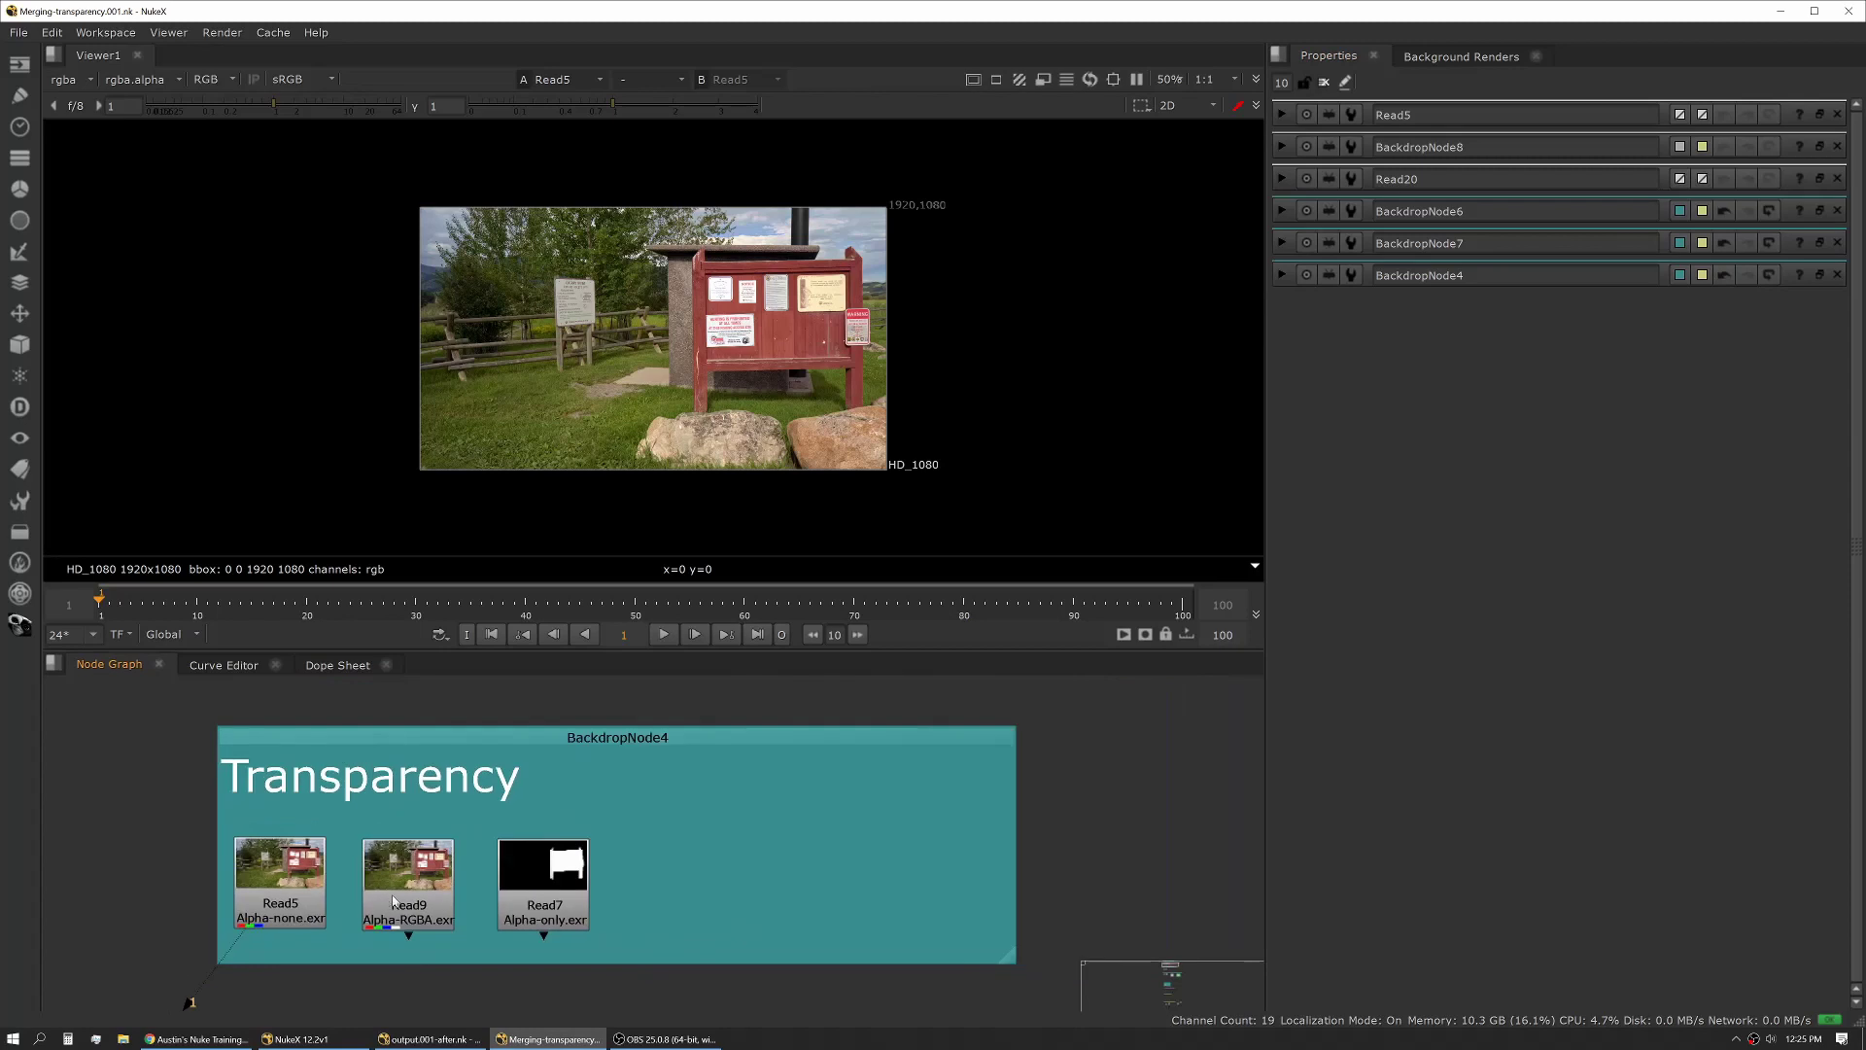
click(207, 79)
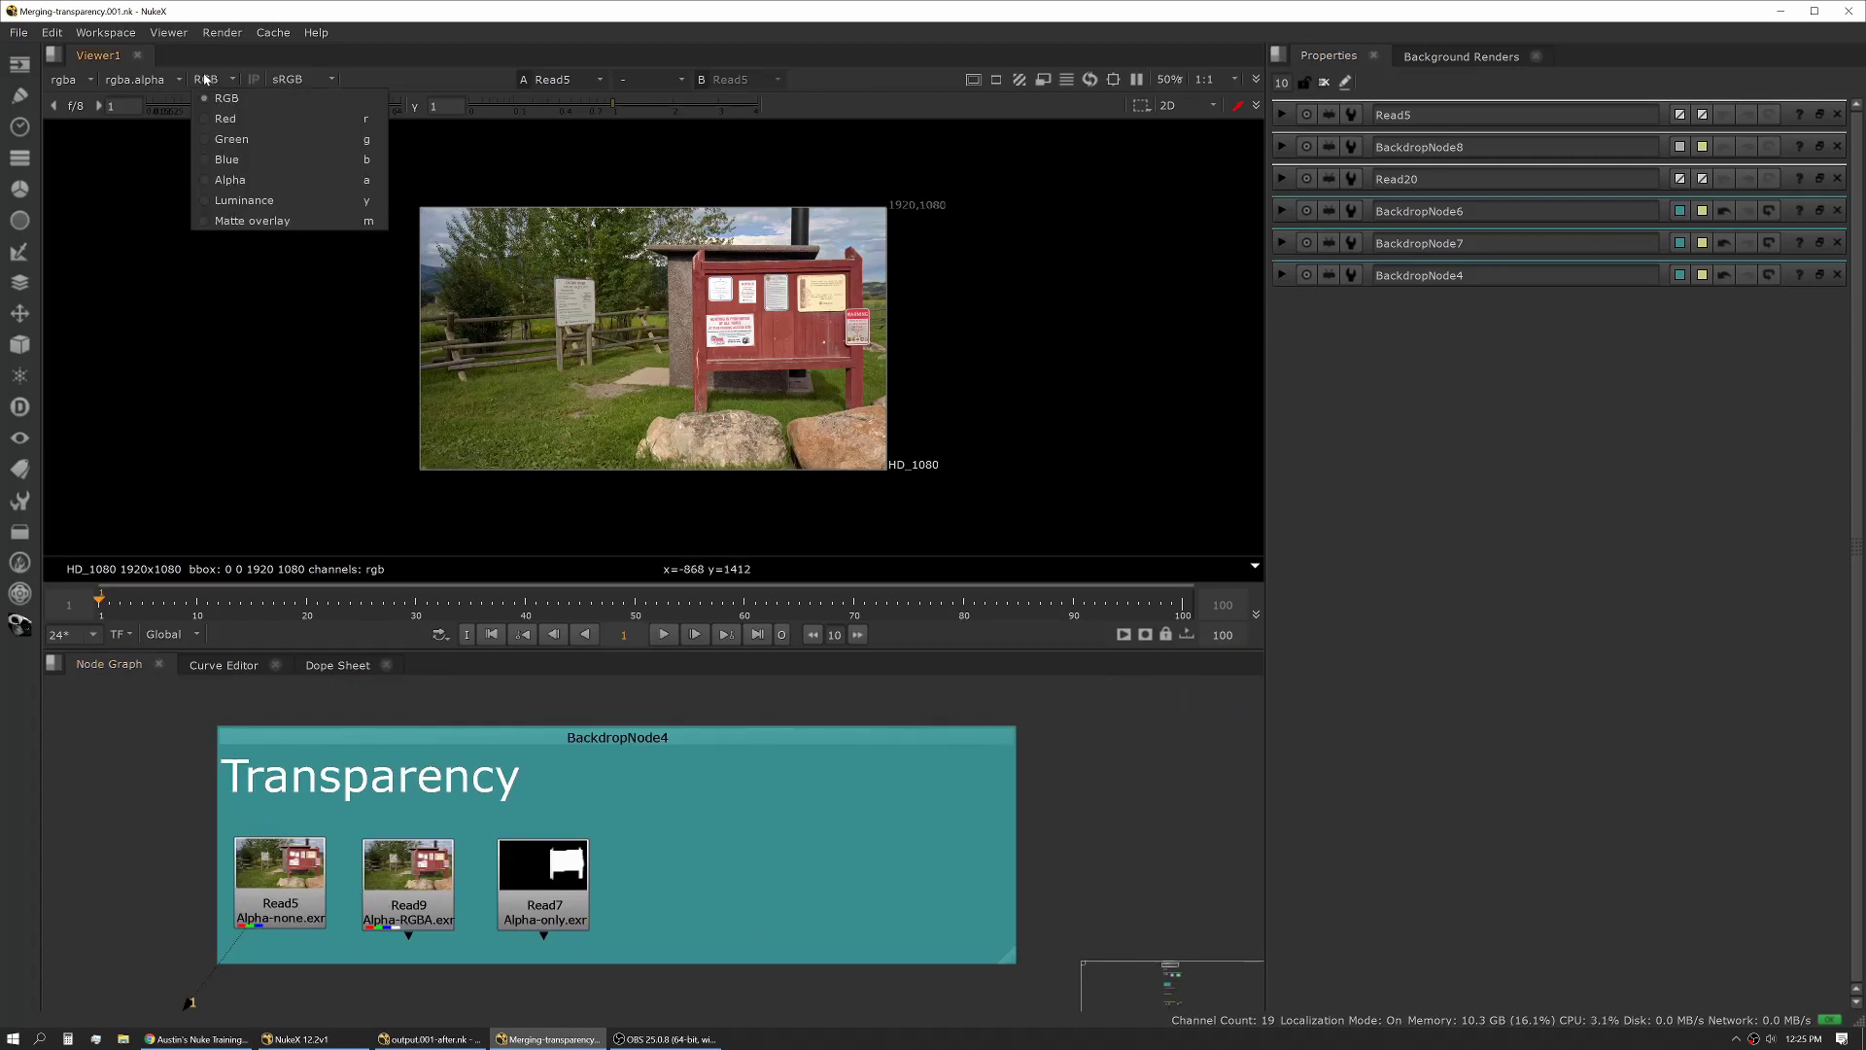
click(209, 83)
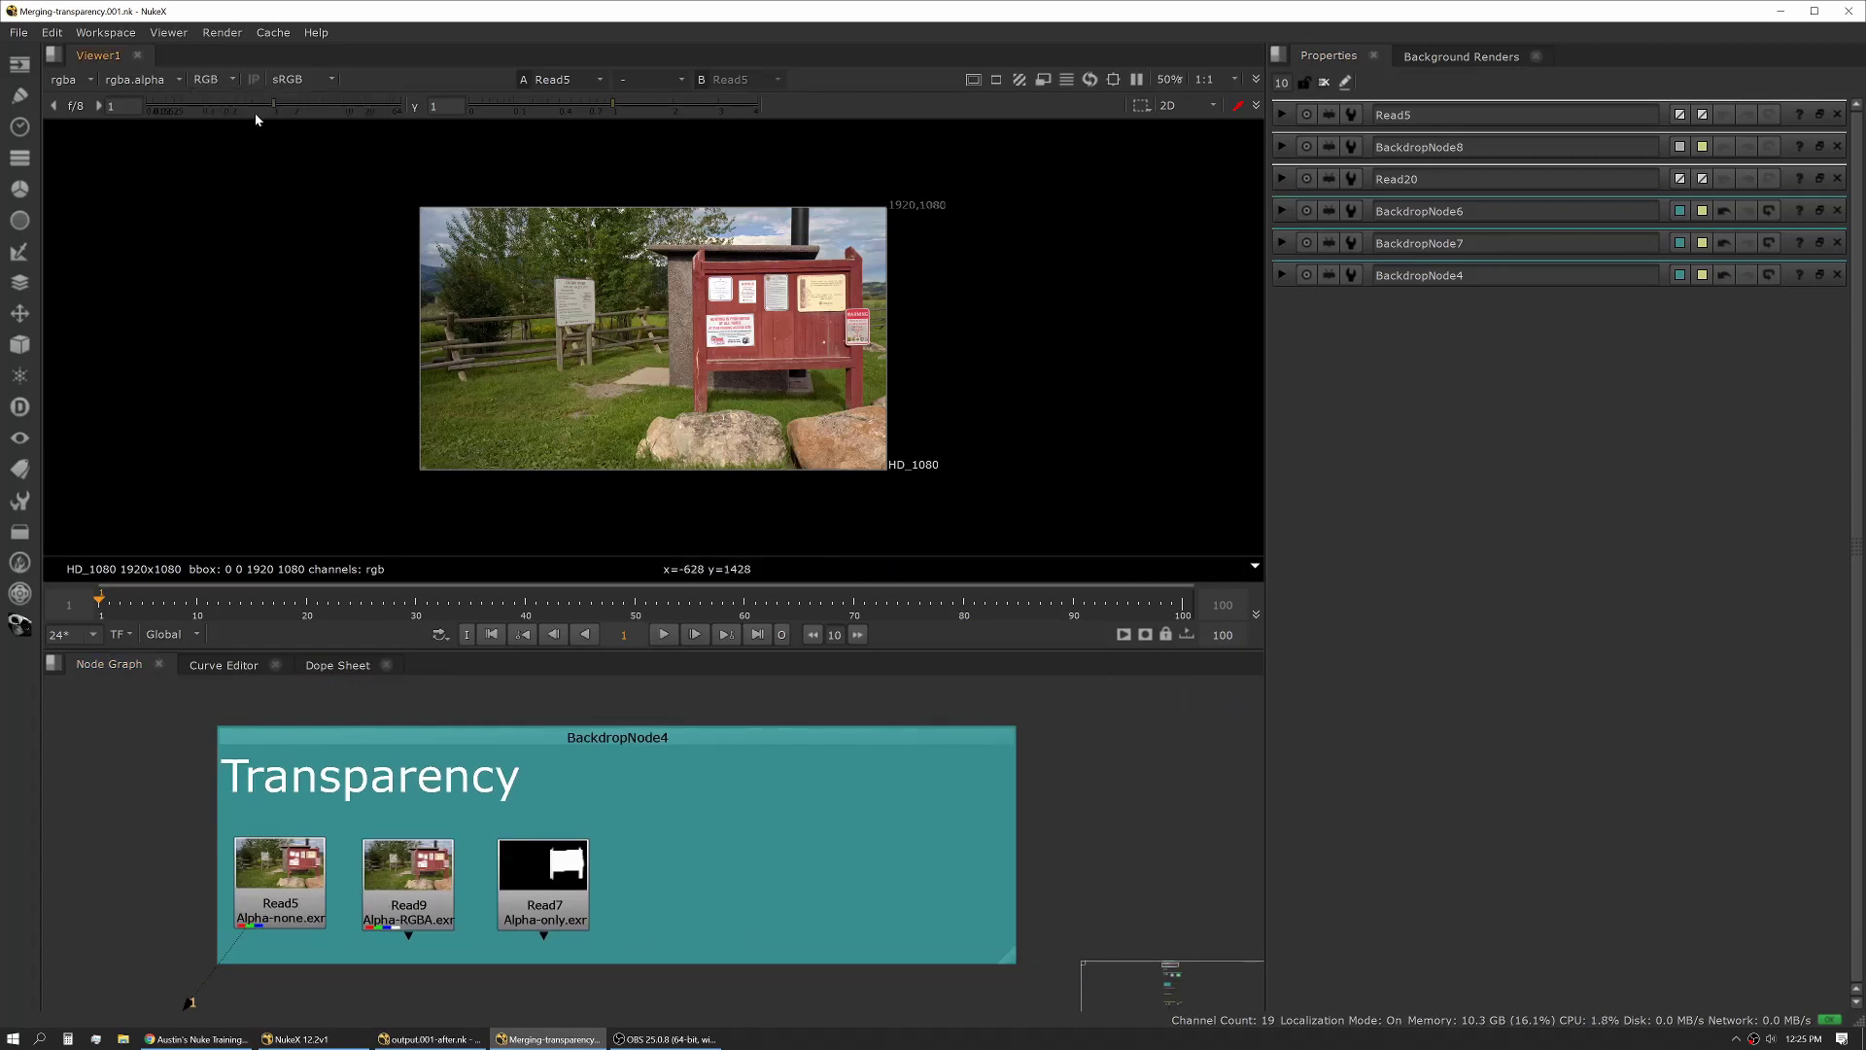
click(208, 80)
click(230, 138)
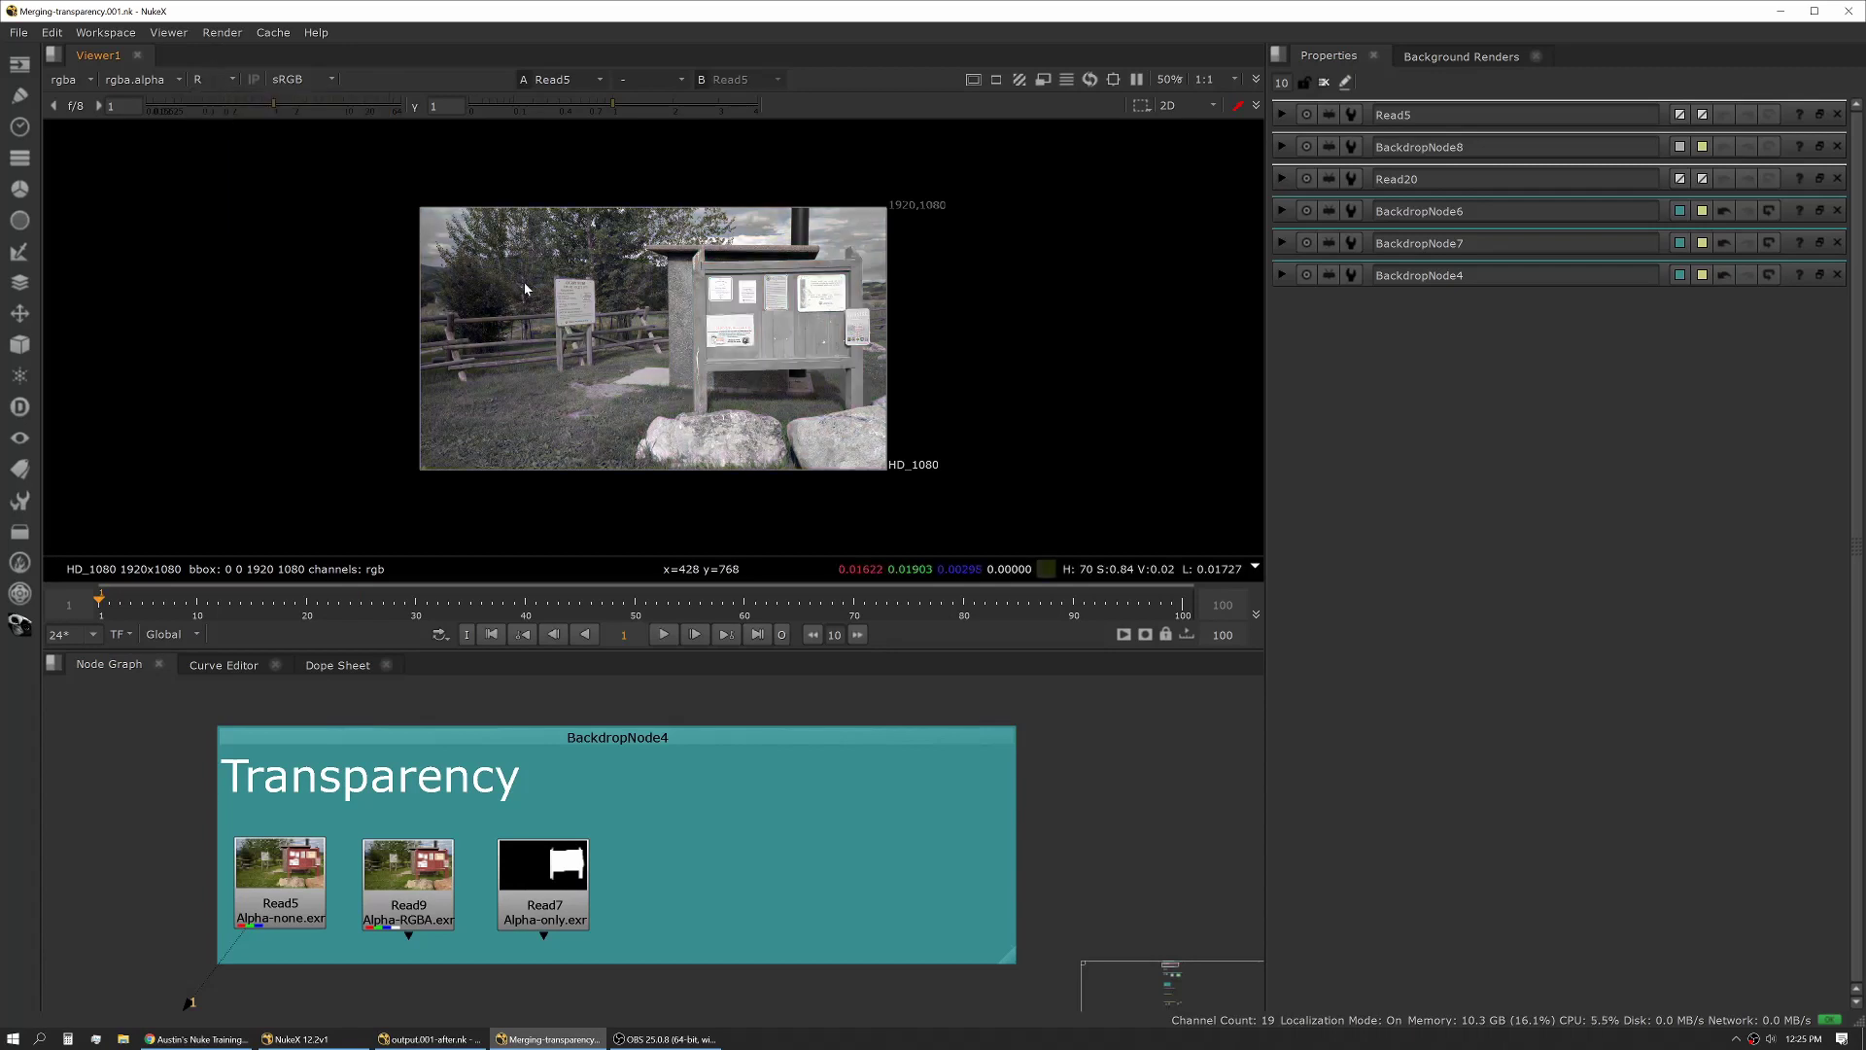
key(g)
key(g)
key(a)
scroll(633, 358, up, 5)
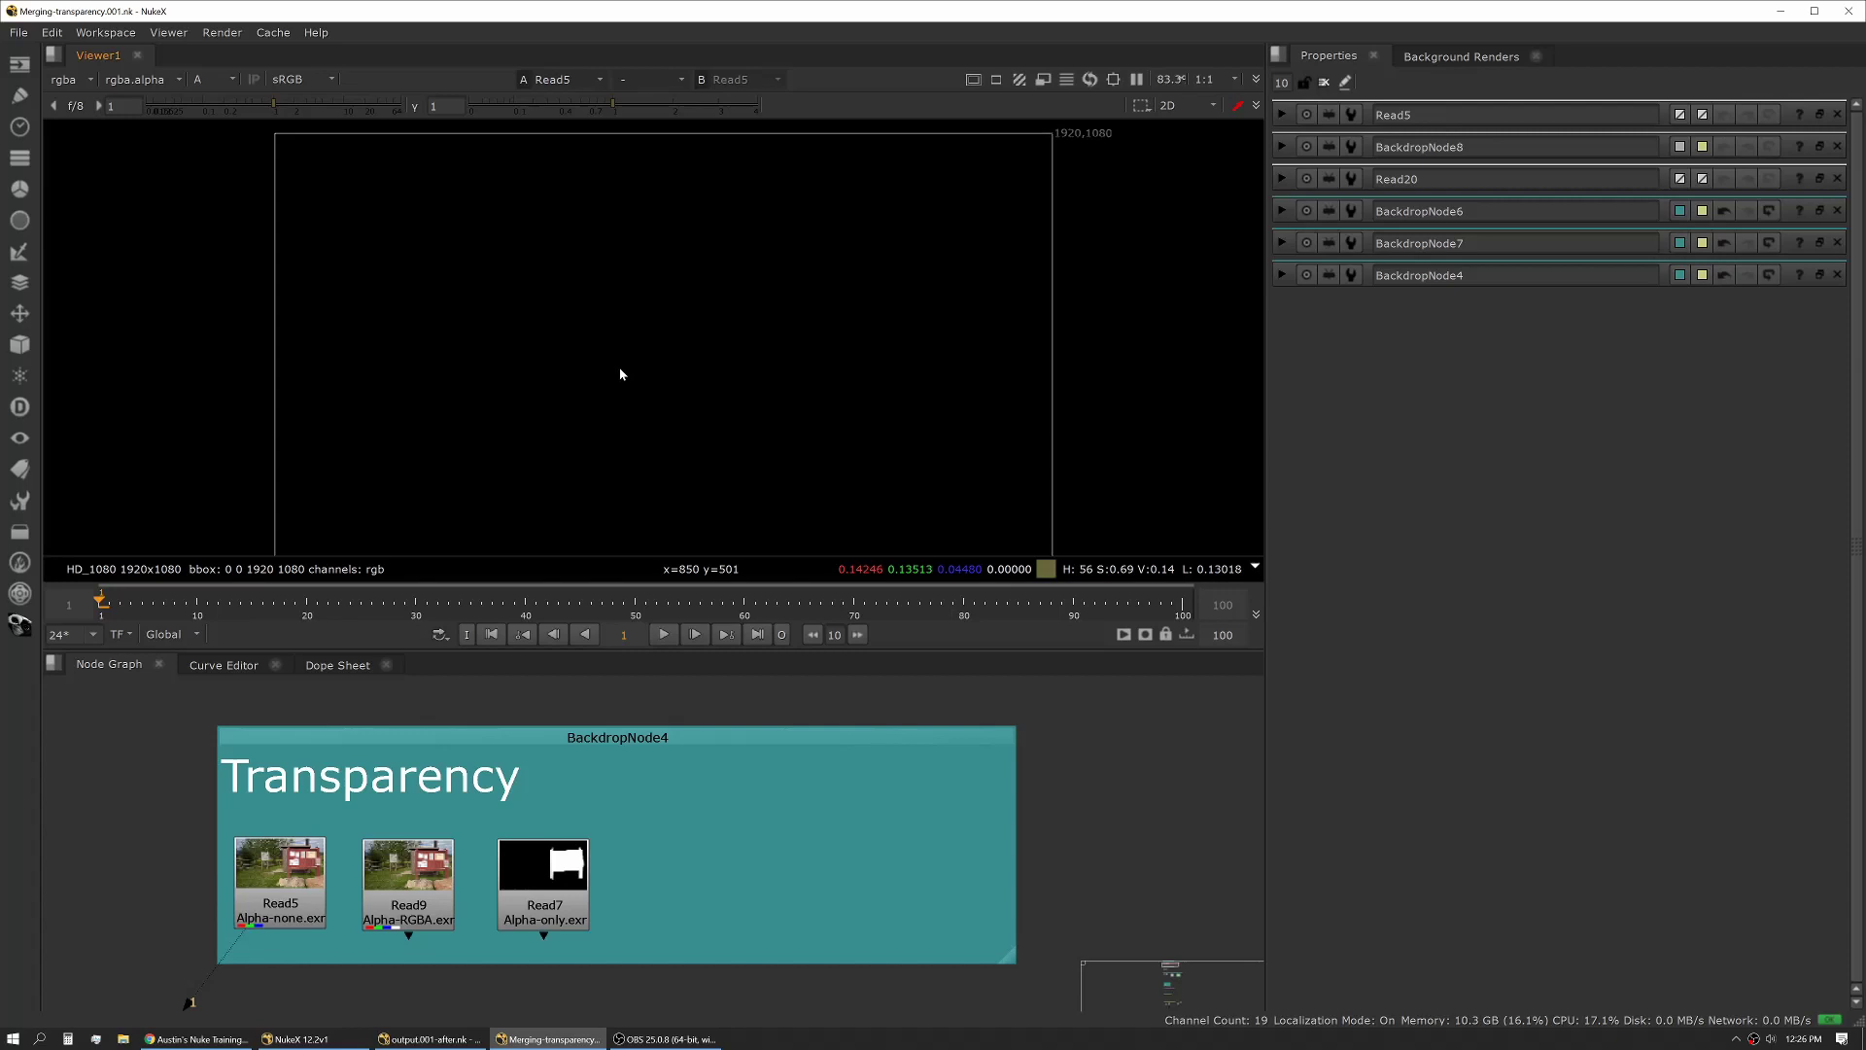
scroll(620, 371, down, 1)
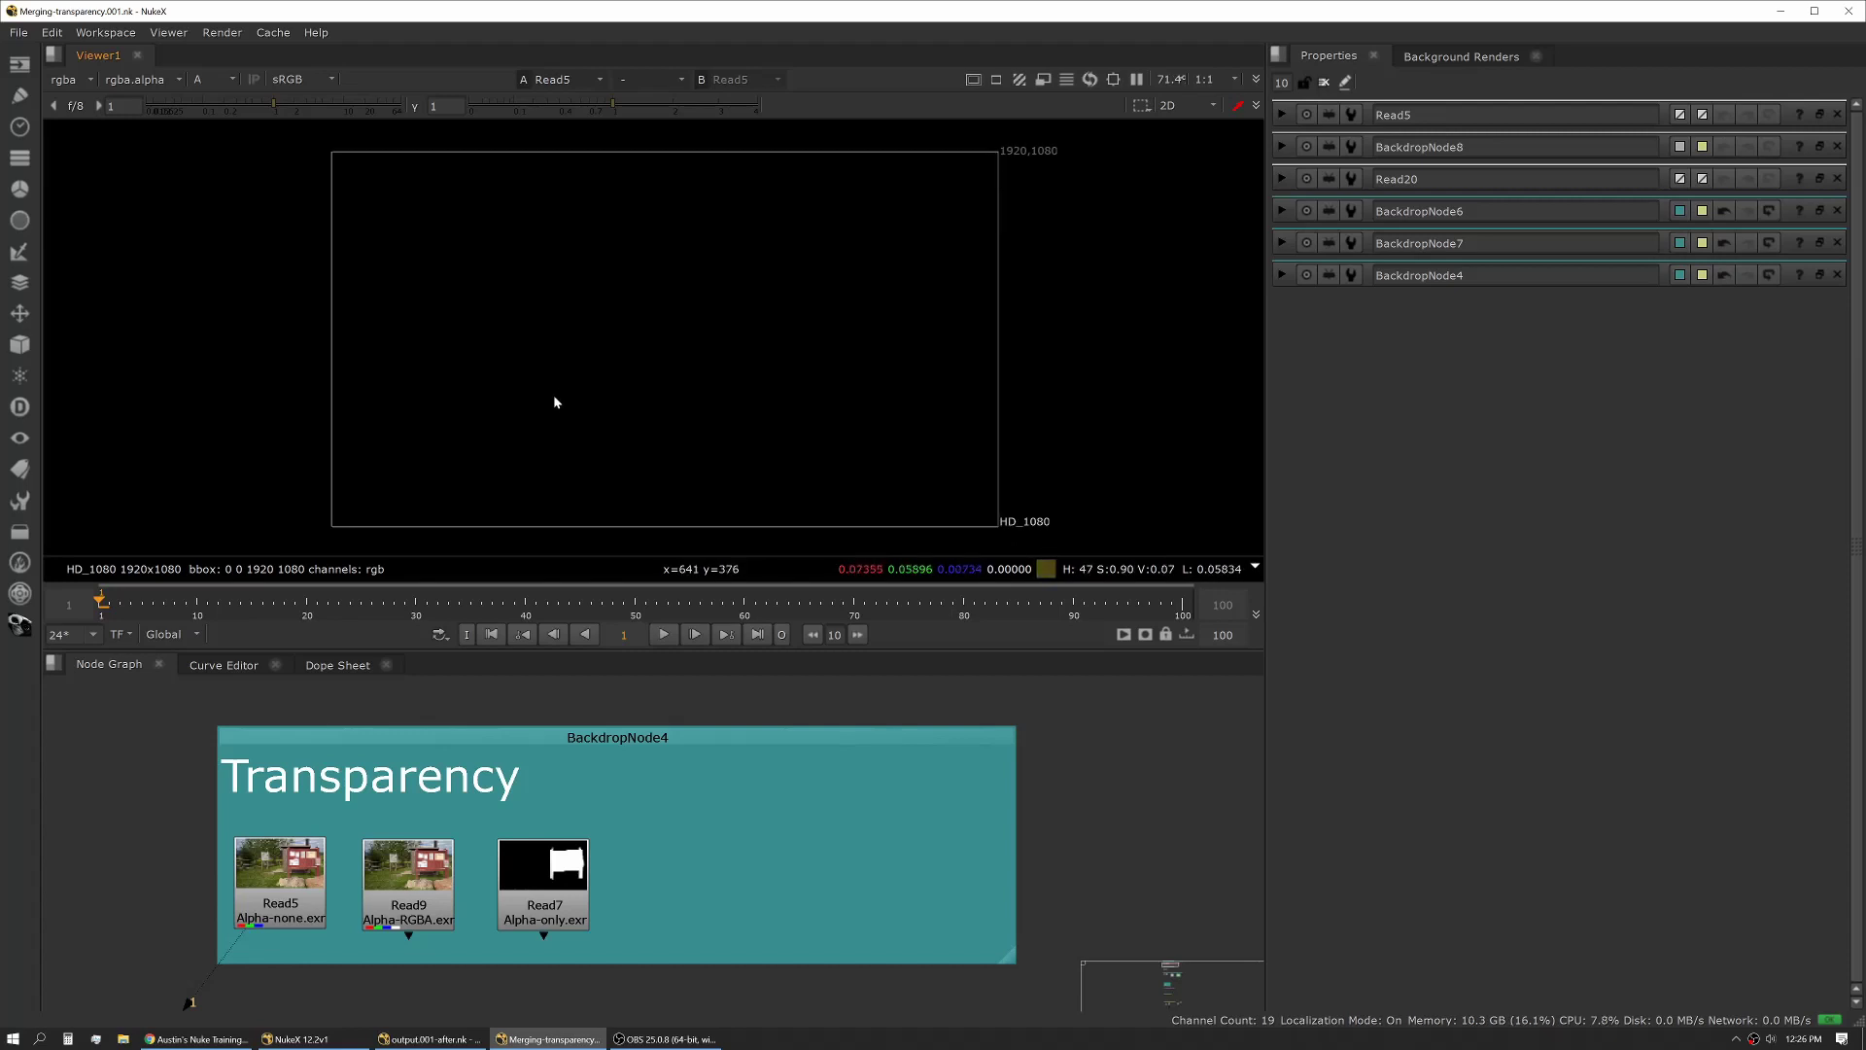
scroll(251, 927, up, 2)
double_click(253, 927)
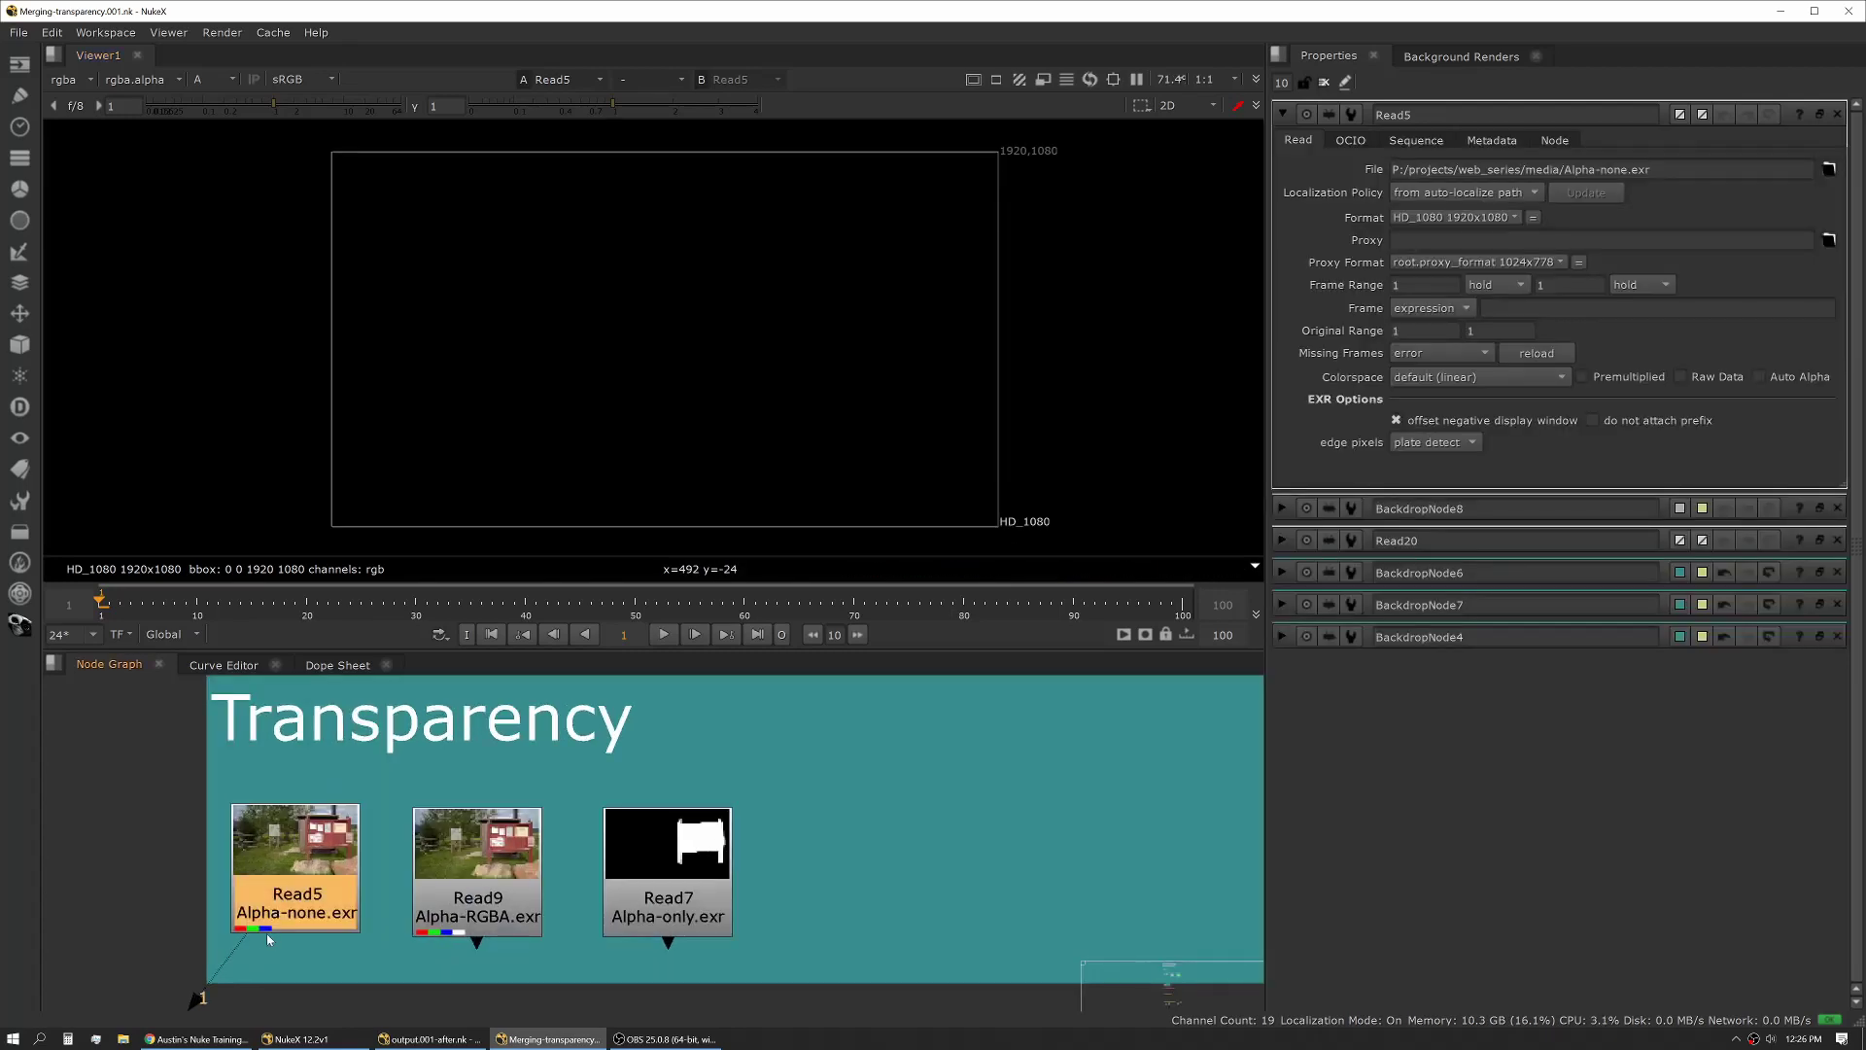
scroll(311, 904, down, 3)
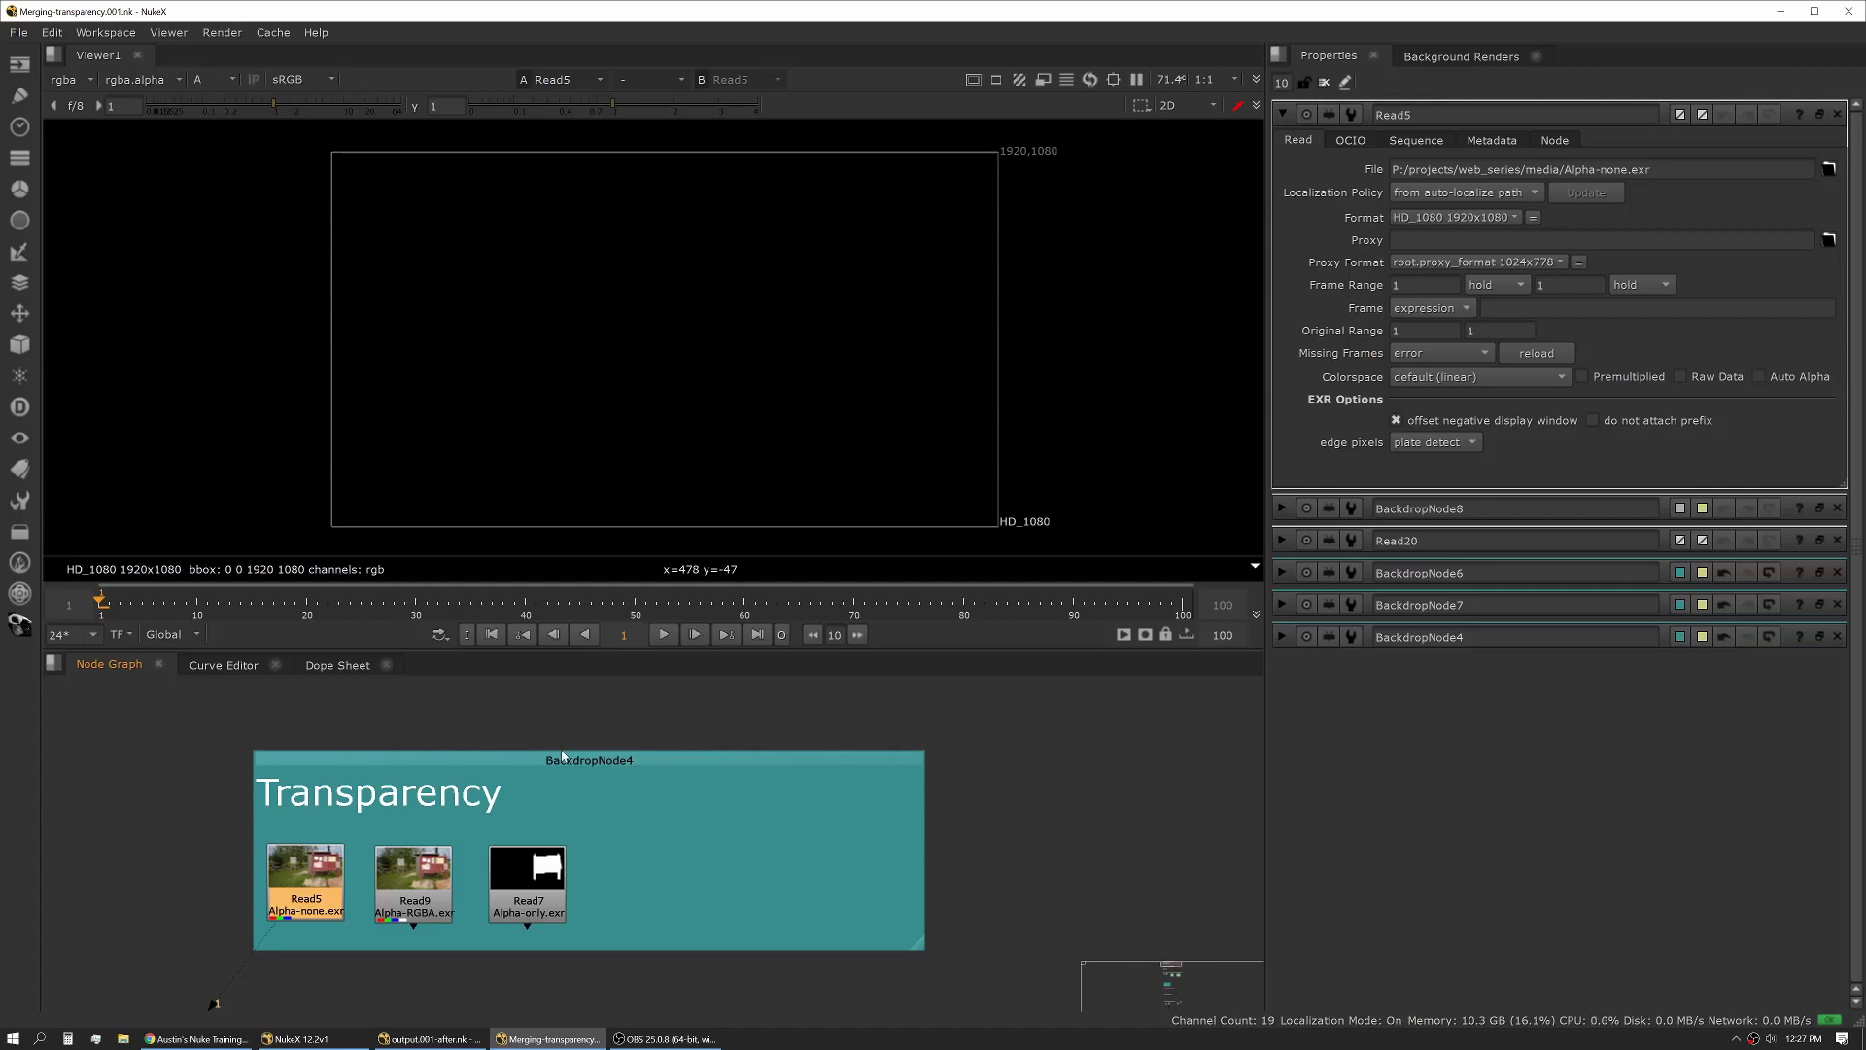
scroll(500, 870, up, 2)
Reopen Read5 in the viewer and check its blue and alpha channels
shift+click(325, 872)
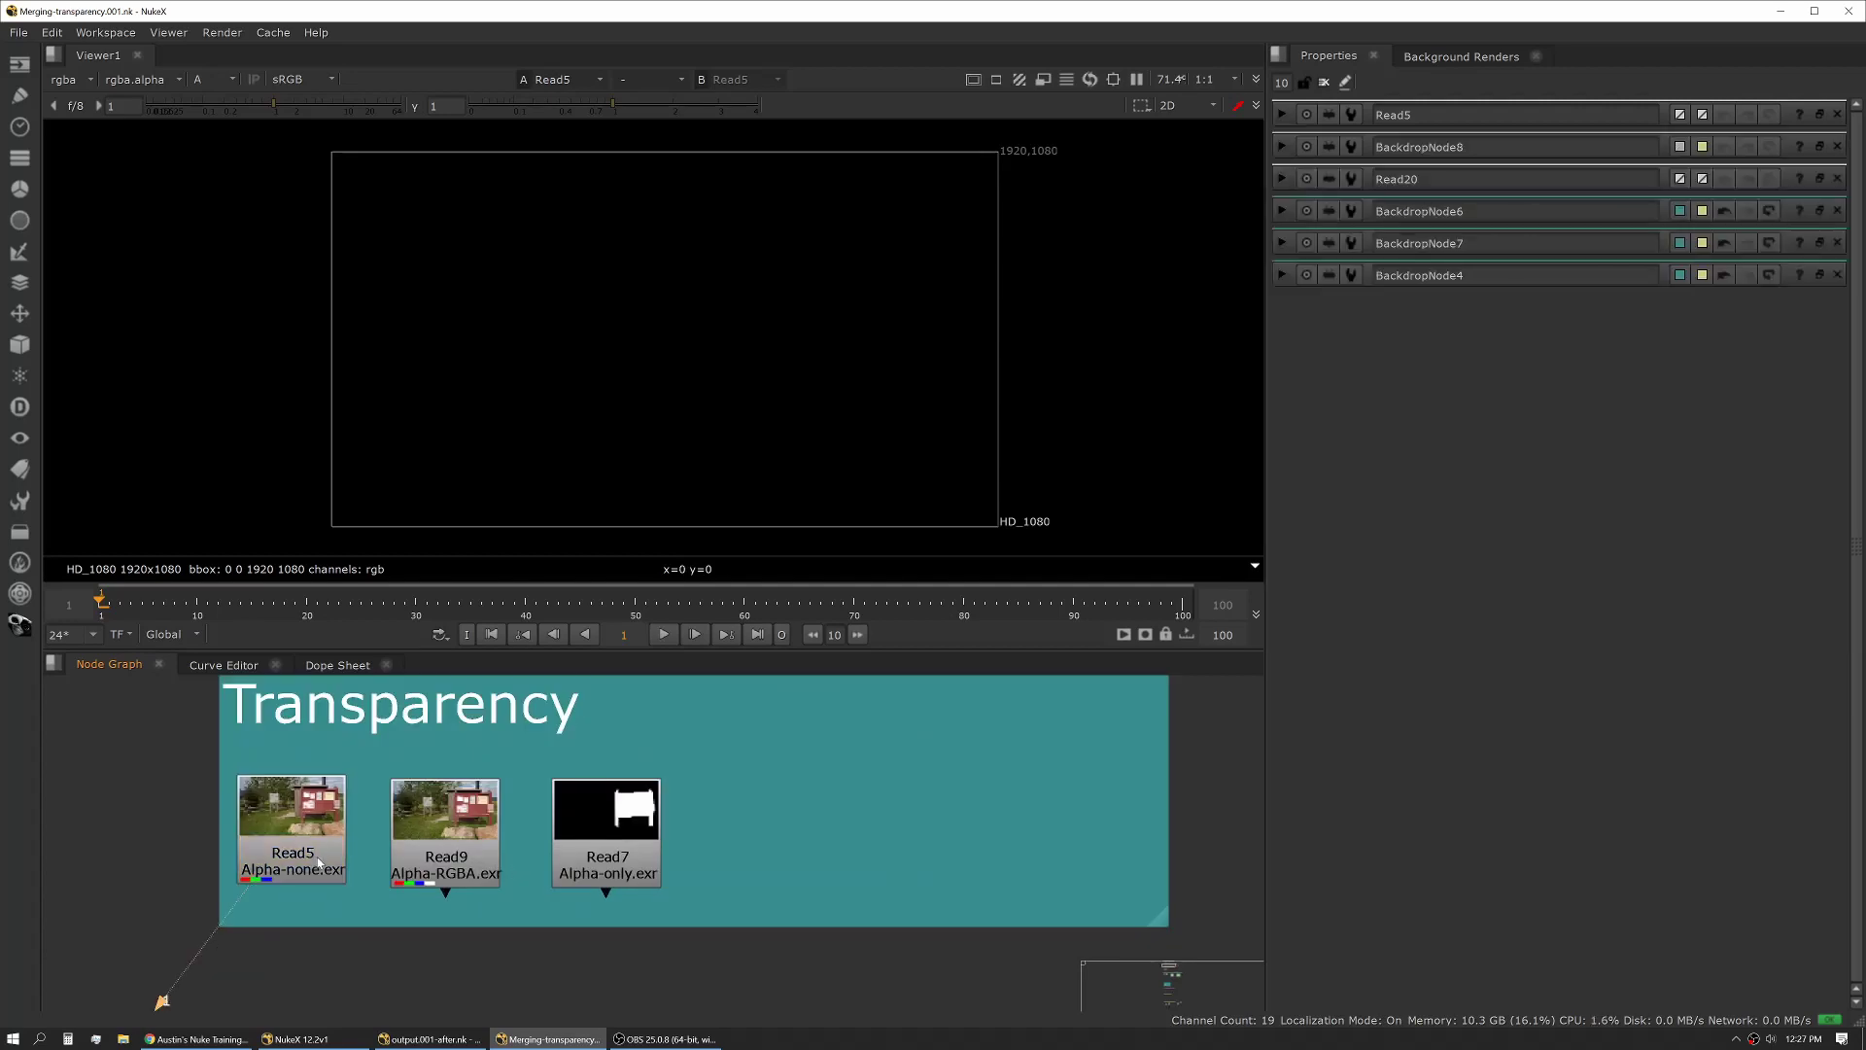
double_click(313, 852)
key(1)
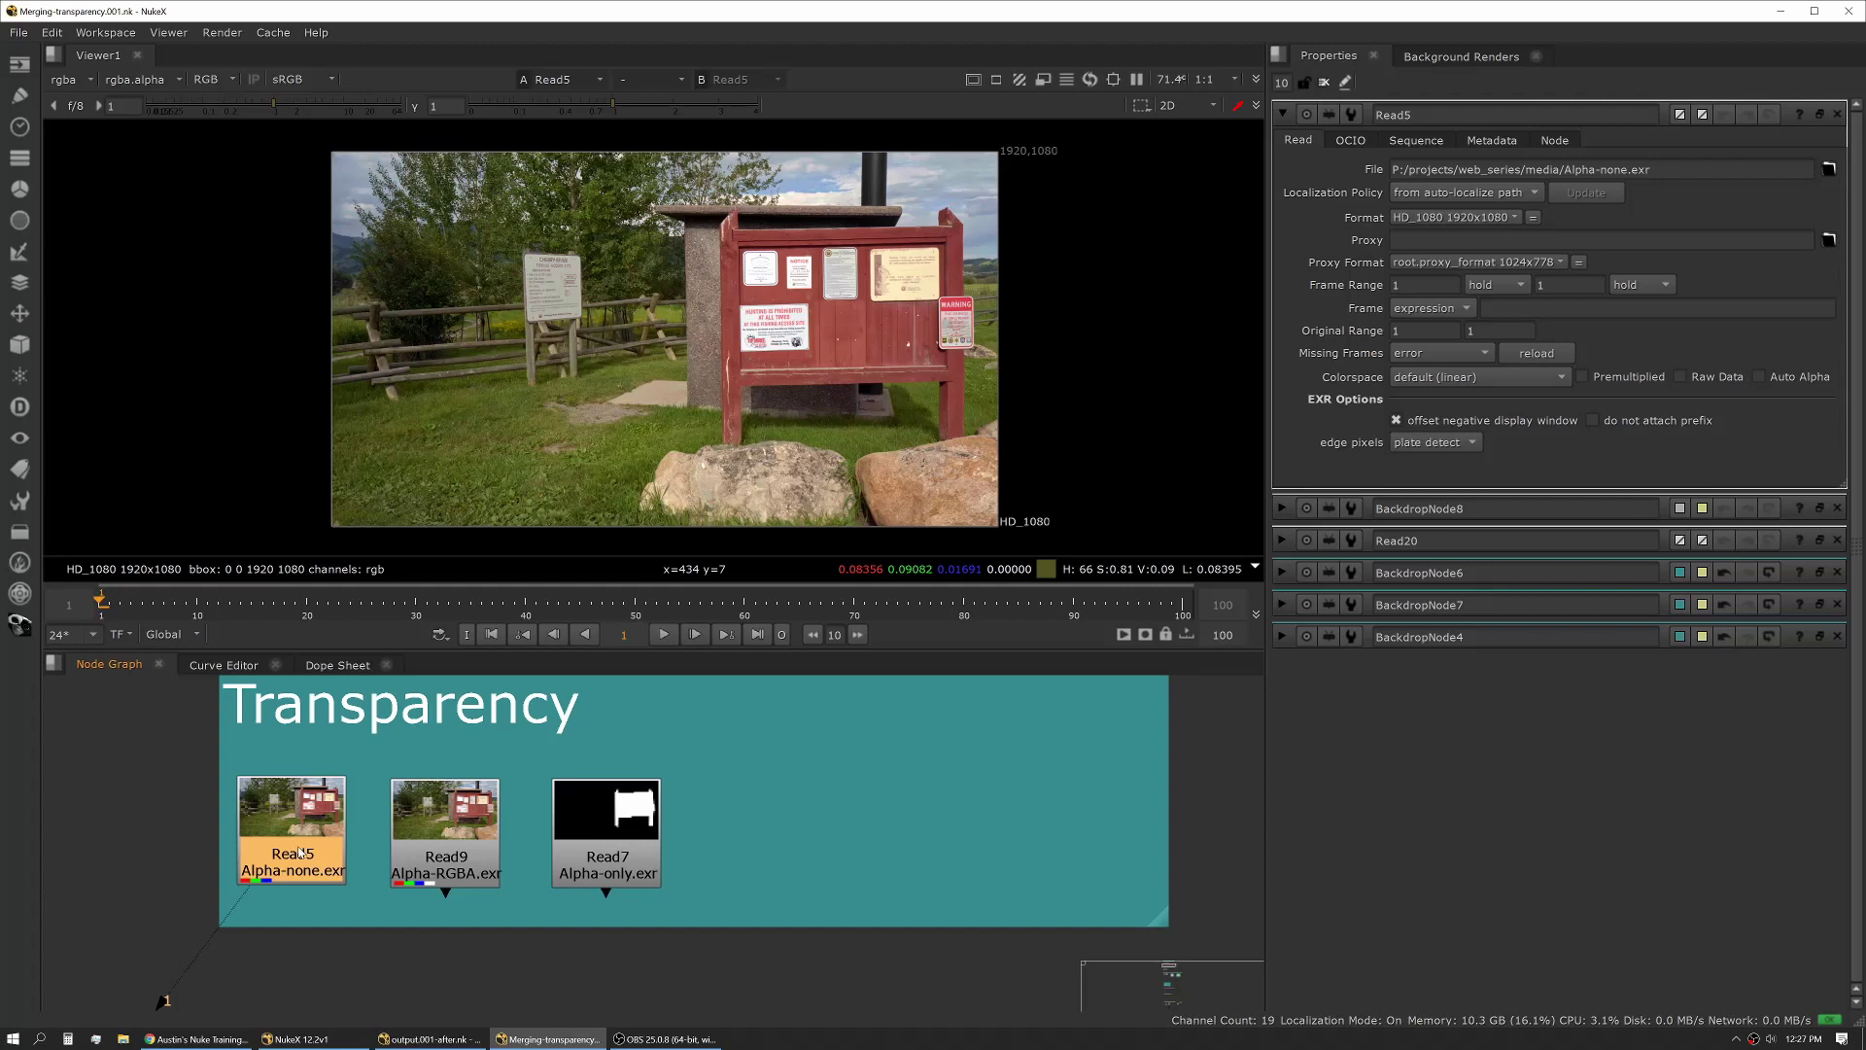
key(b)
key(a)
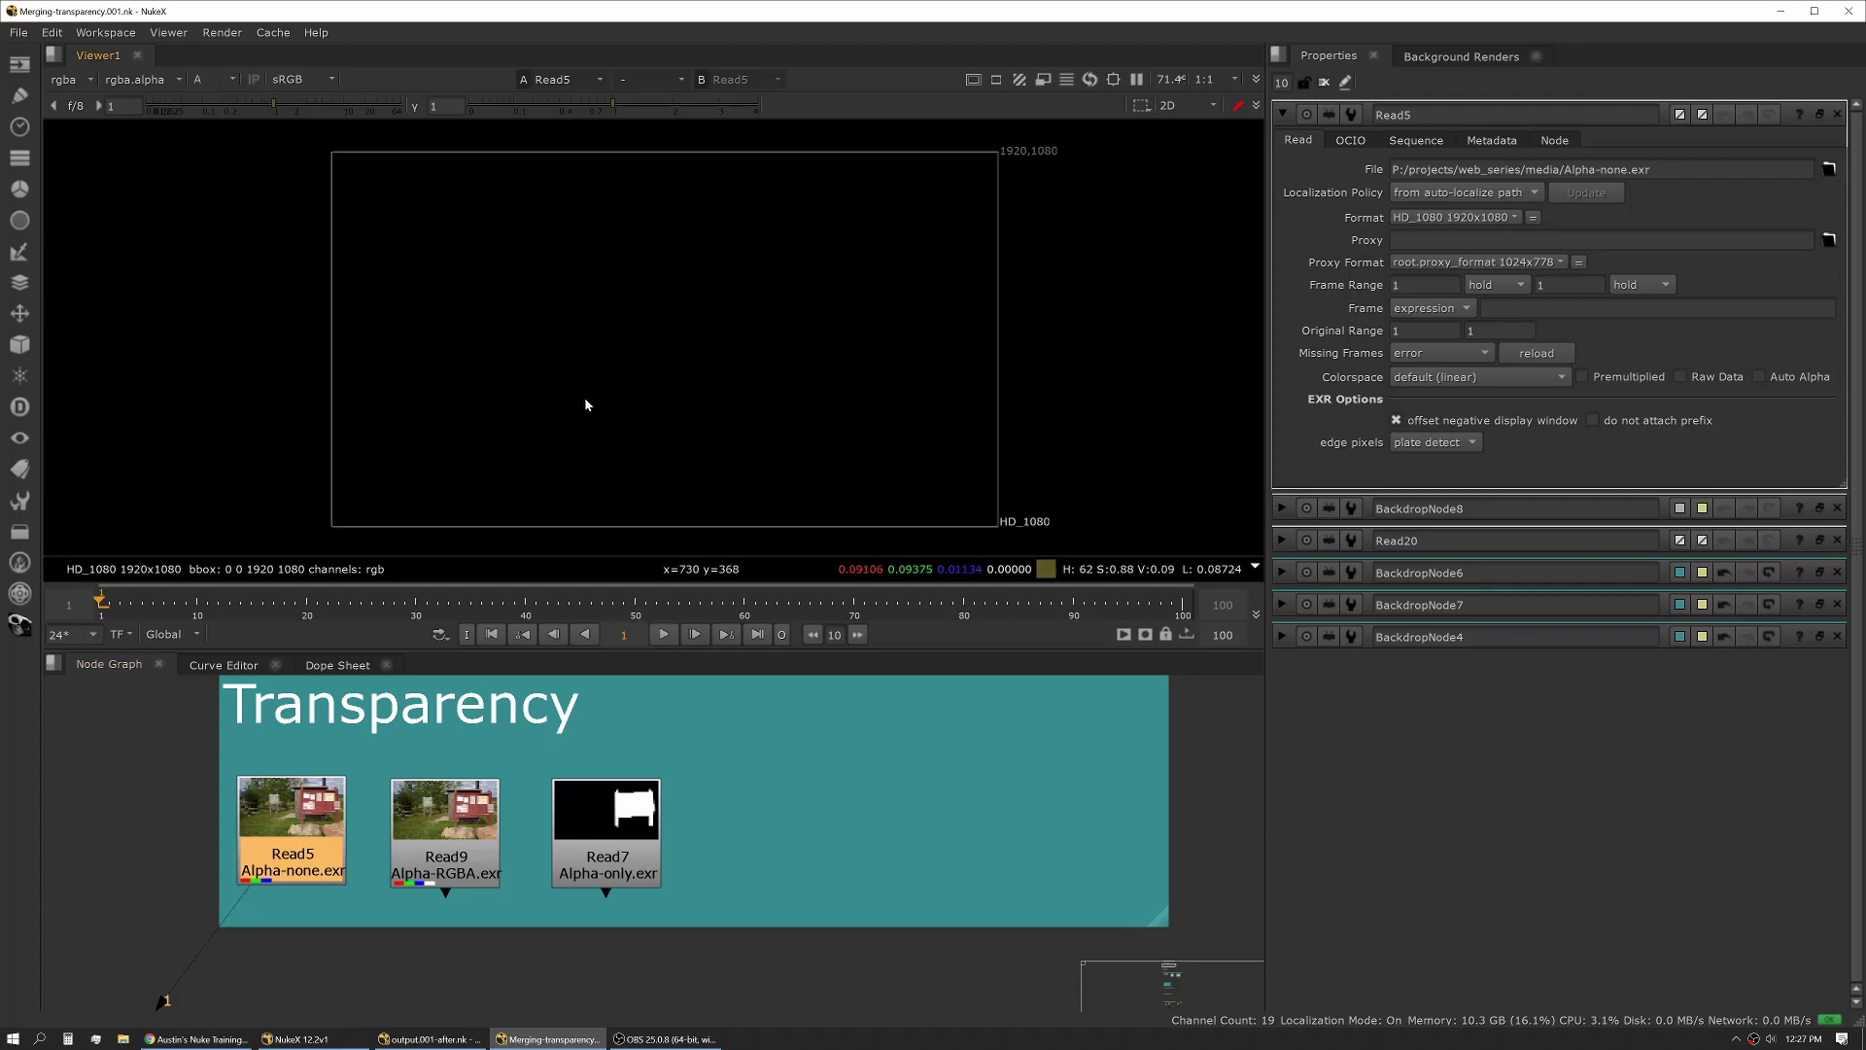
View Read9 and compare its alpha channel with its colour image
click(476, 843)
key(1)
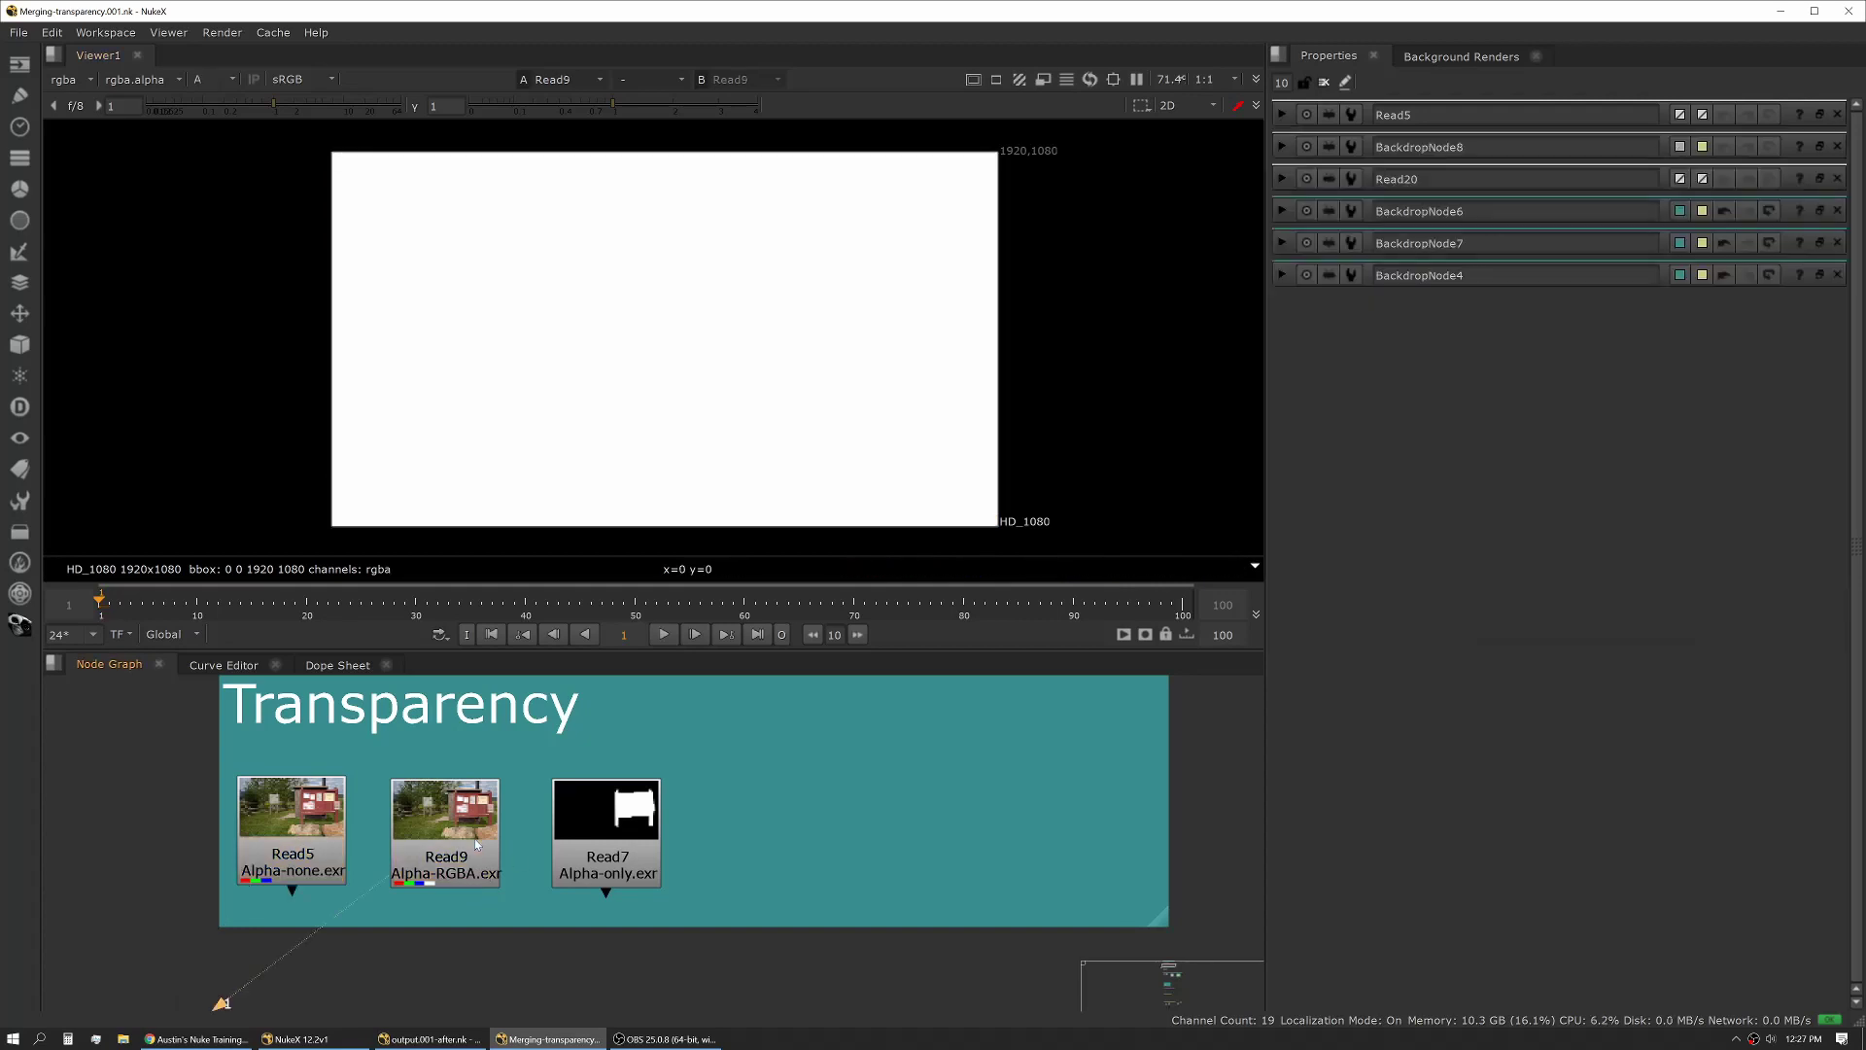
key(a)
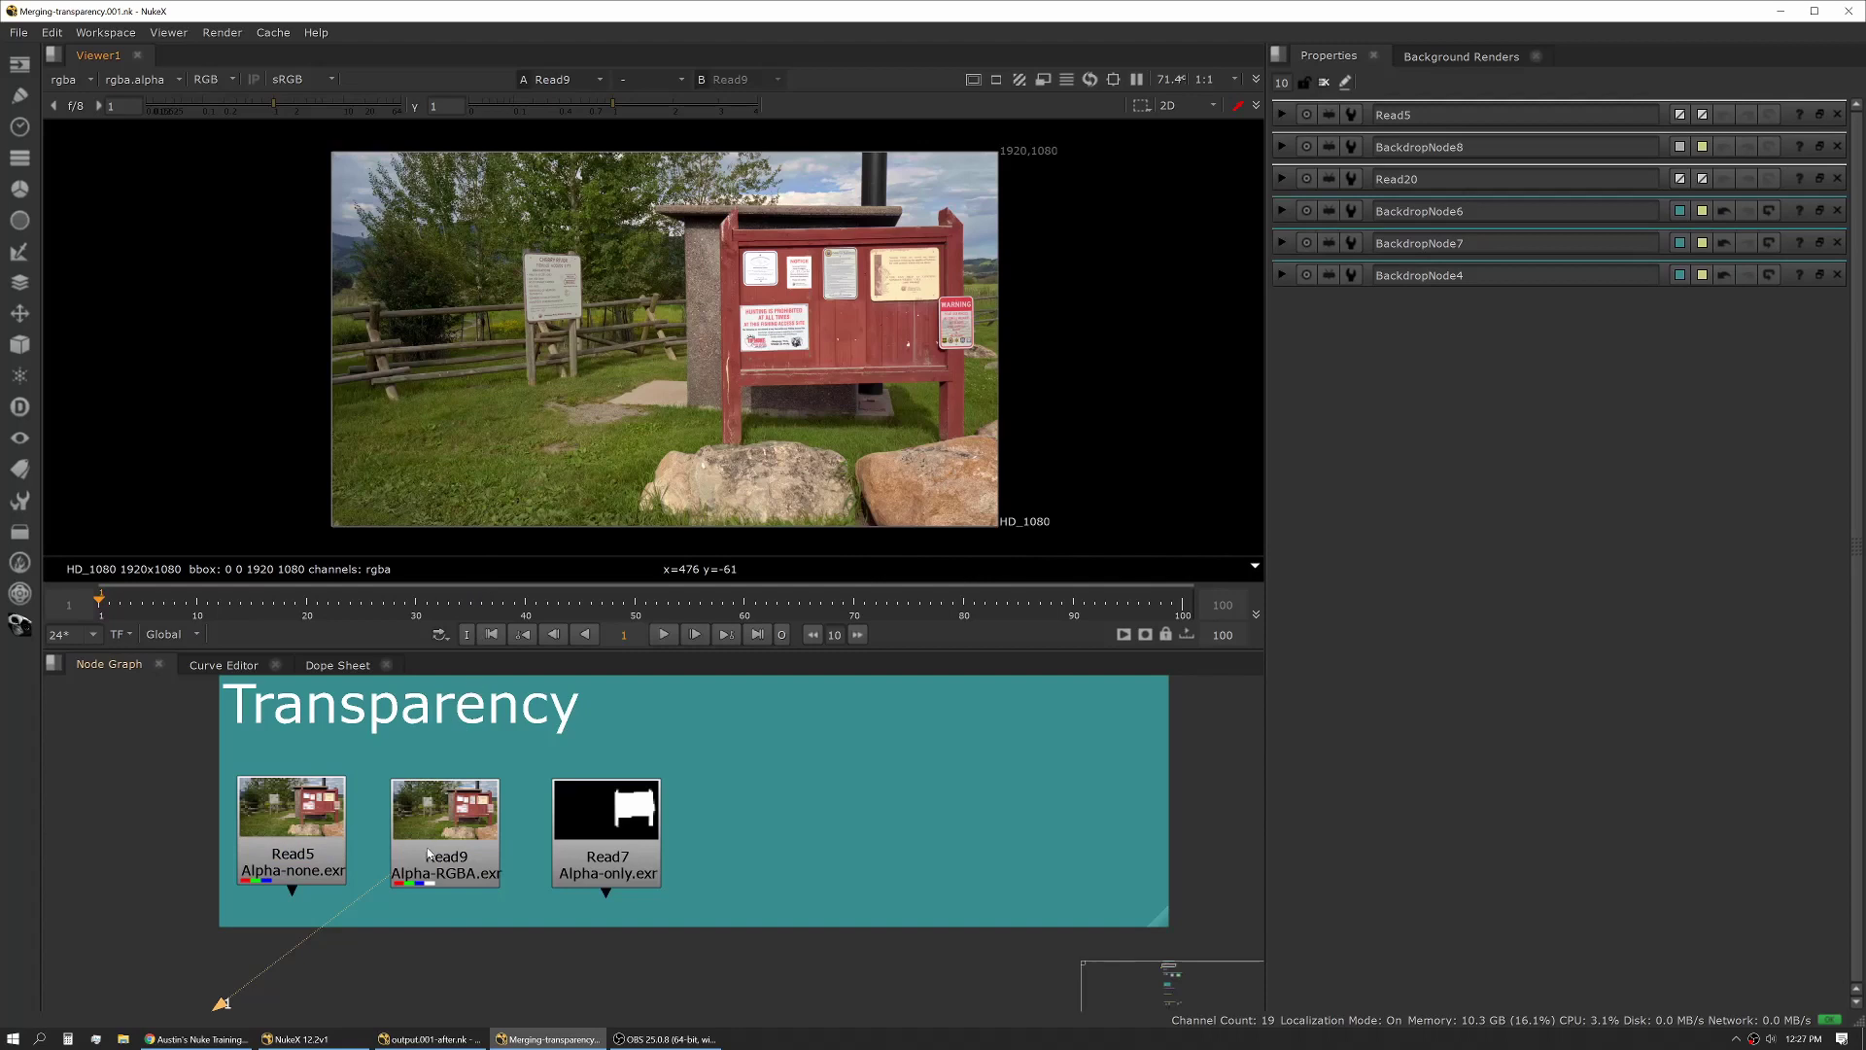
key(a)
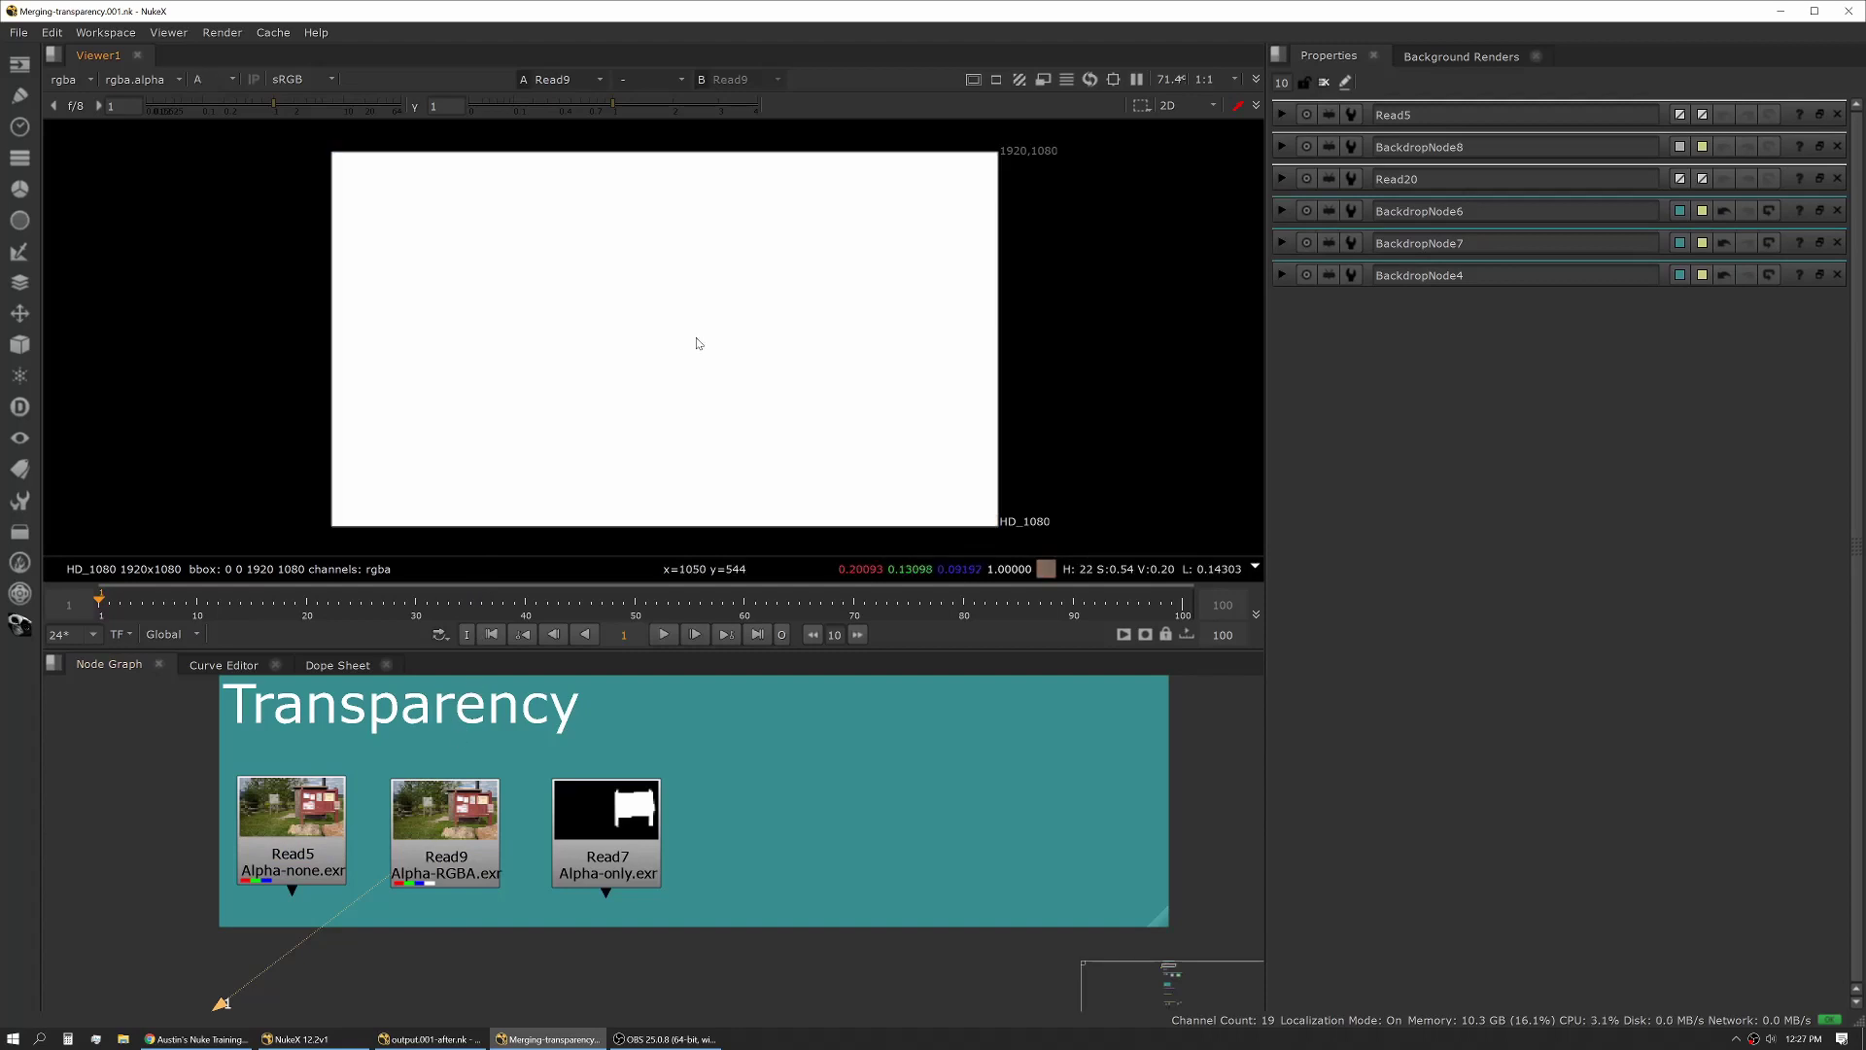
key(a)
View Read7's alpha-only matte and pan to the (Pre/Un)multiplication reads
click(606, 826)
key(1)
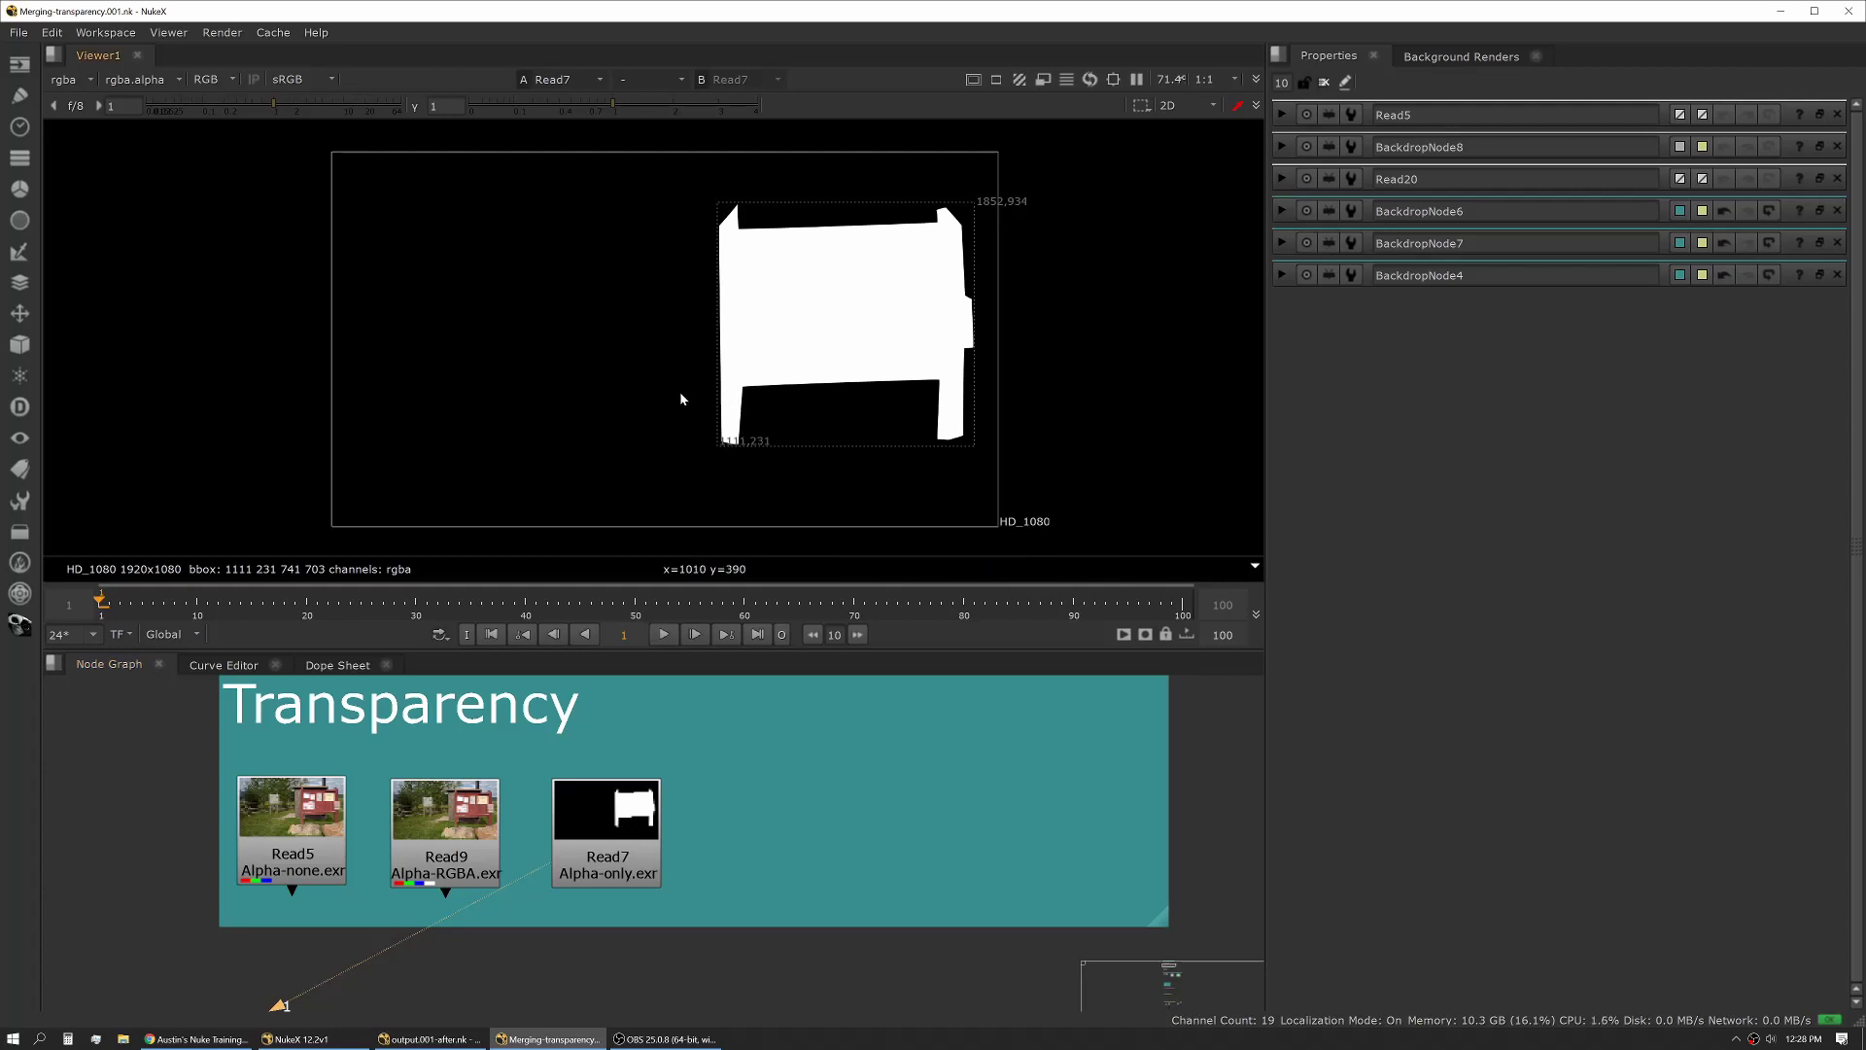
key(a)
key(a)
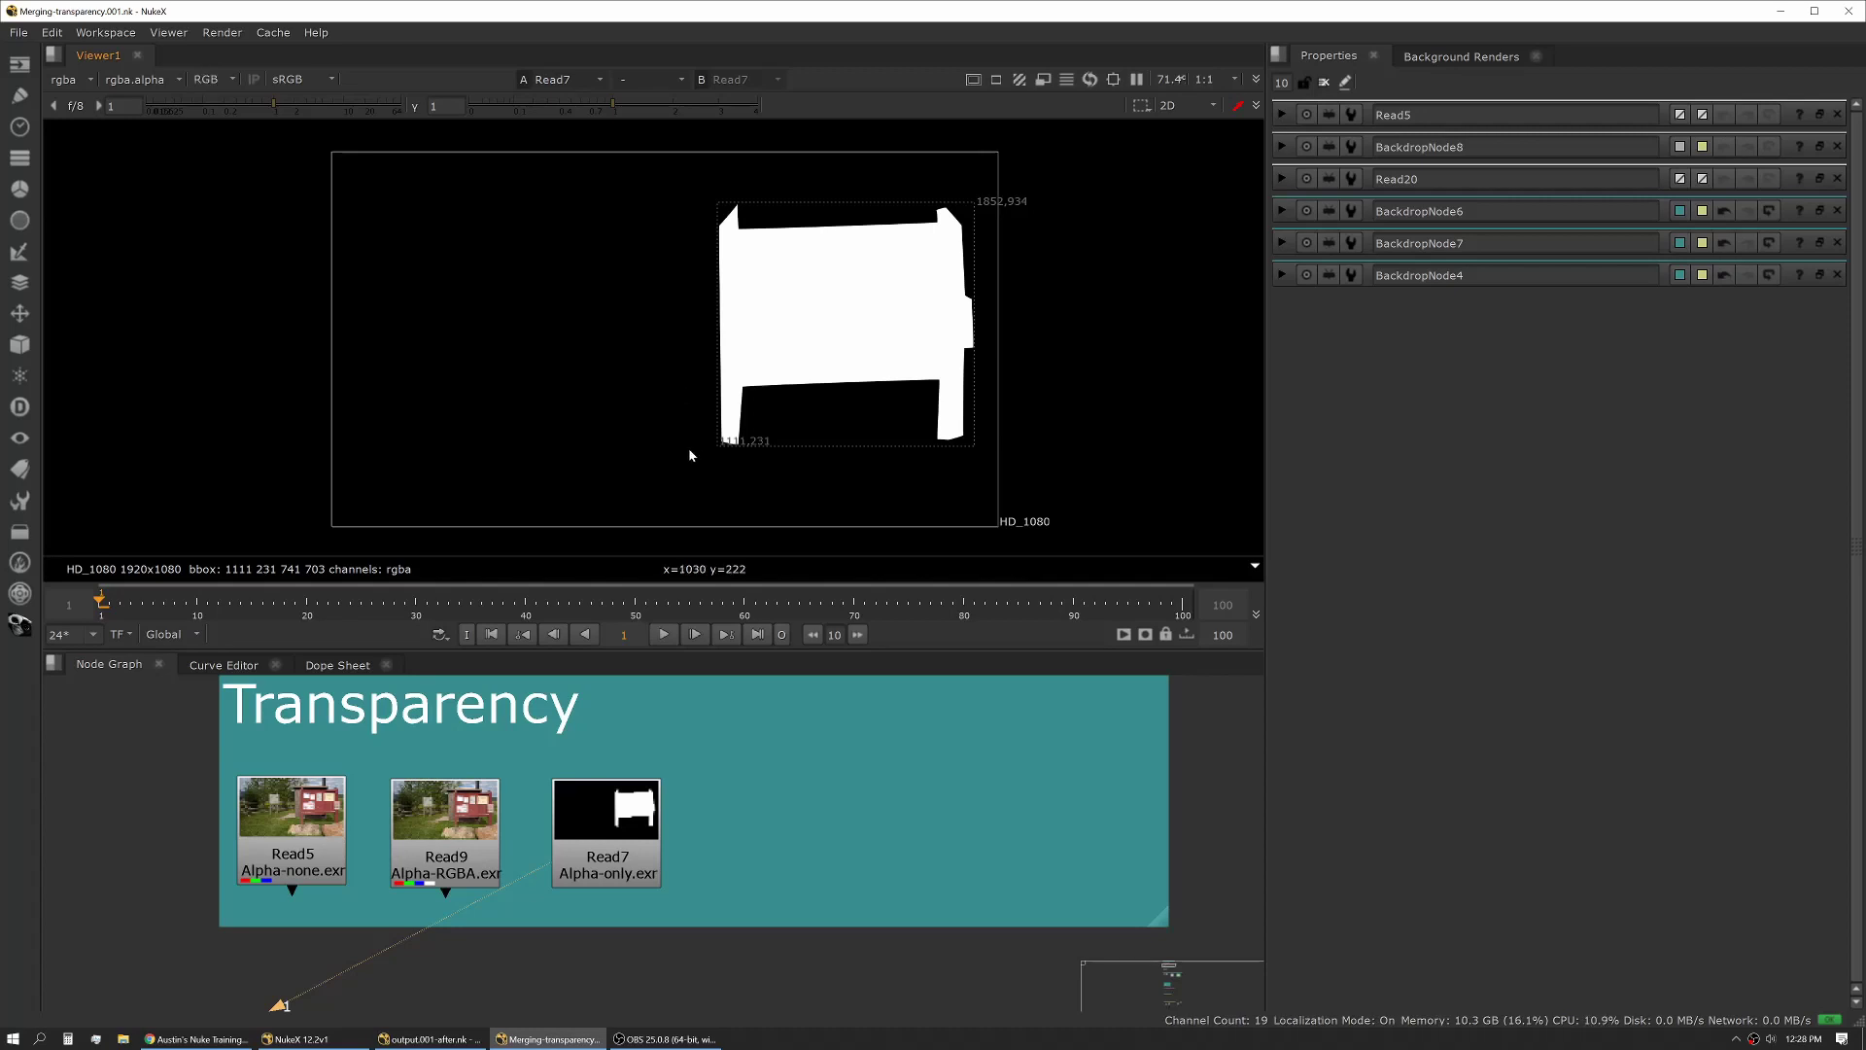
middle_drag(792, 1006, 633, 840)
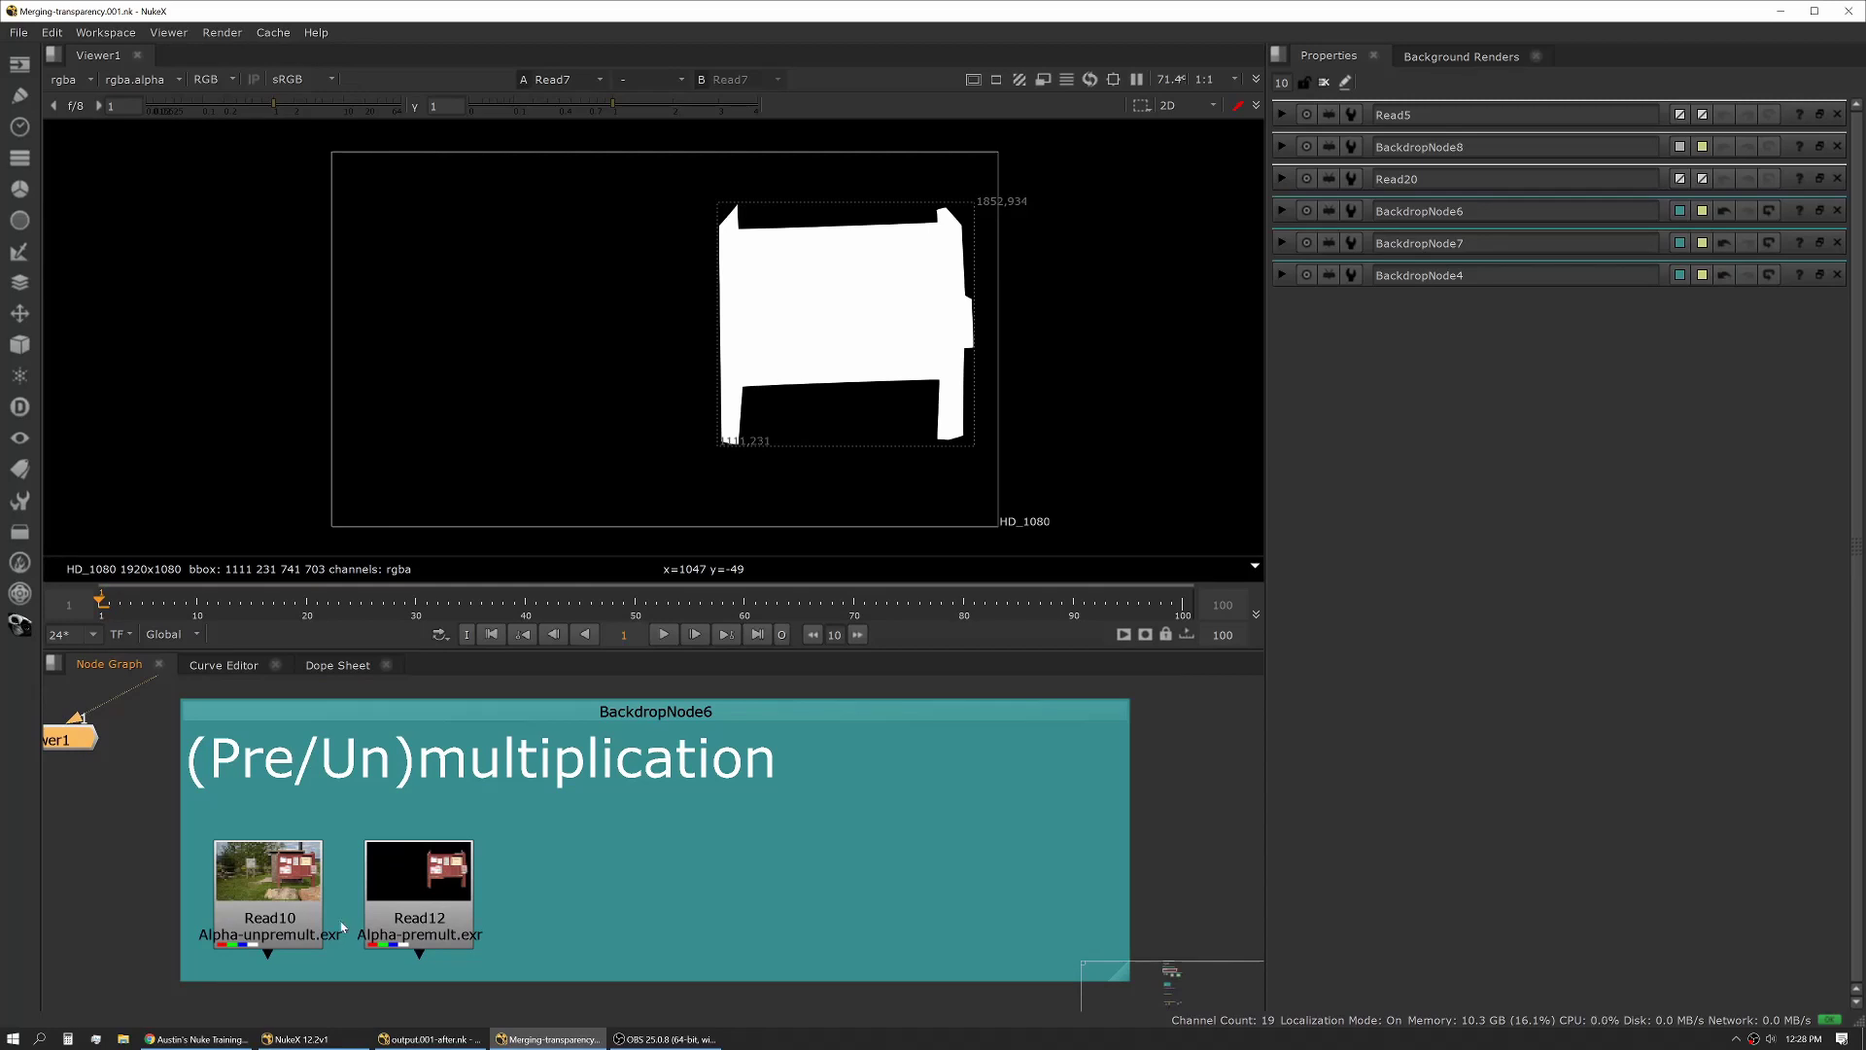
View Read10's Alpha-unpremult.exr, checking its alpha matte before returning to full colour
click(297, 899)
key(1)
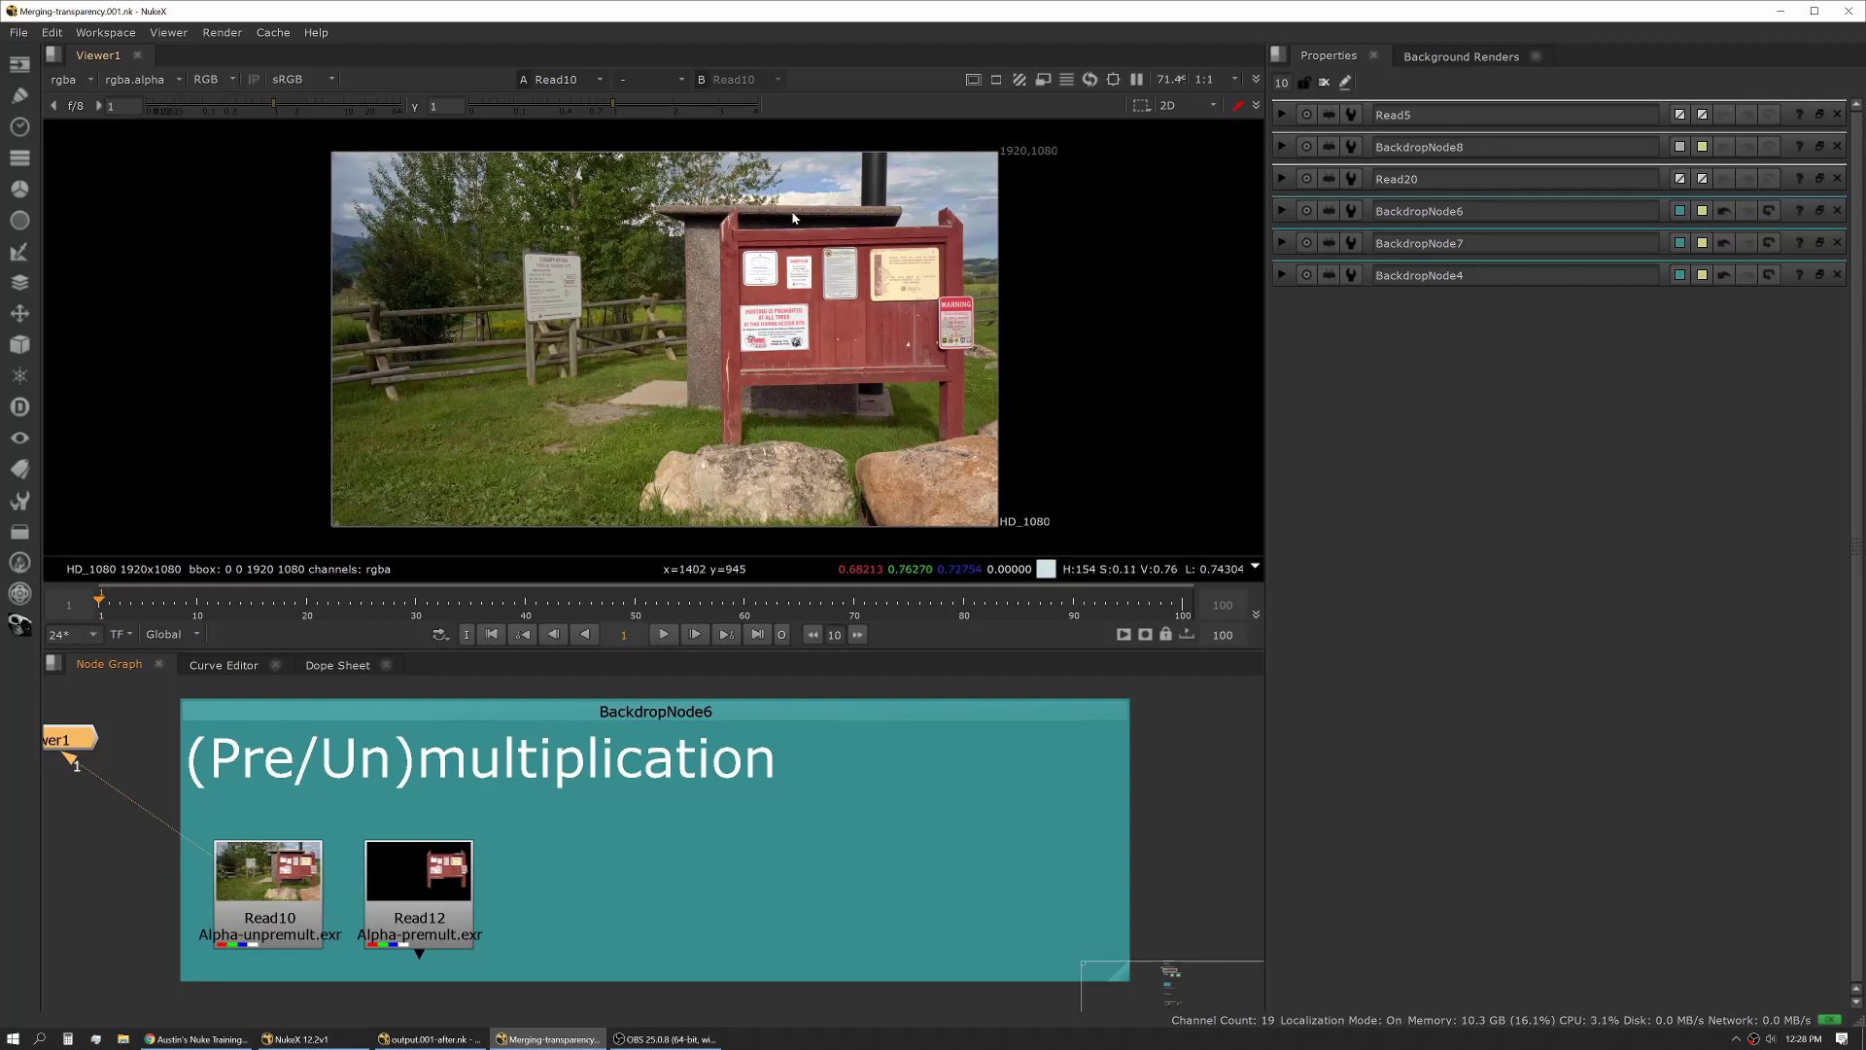
key(a)
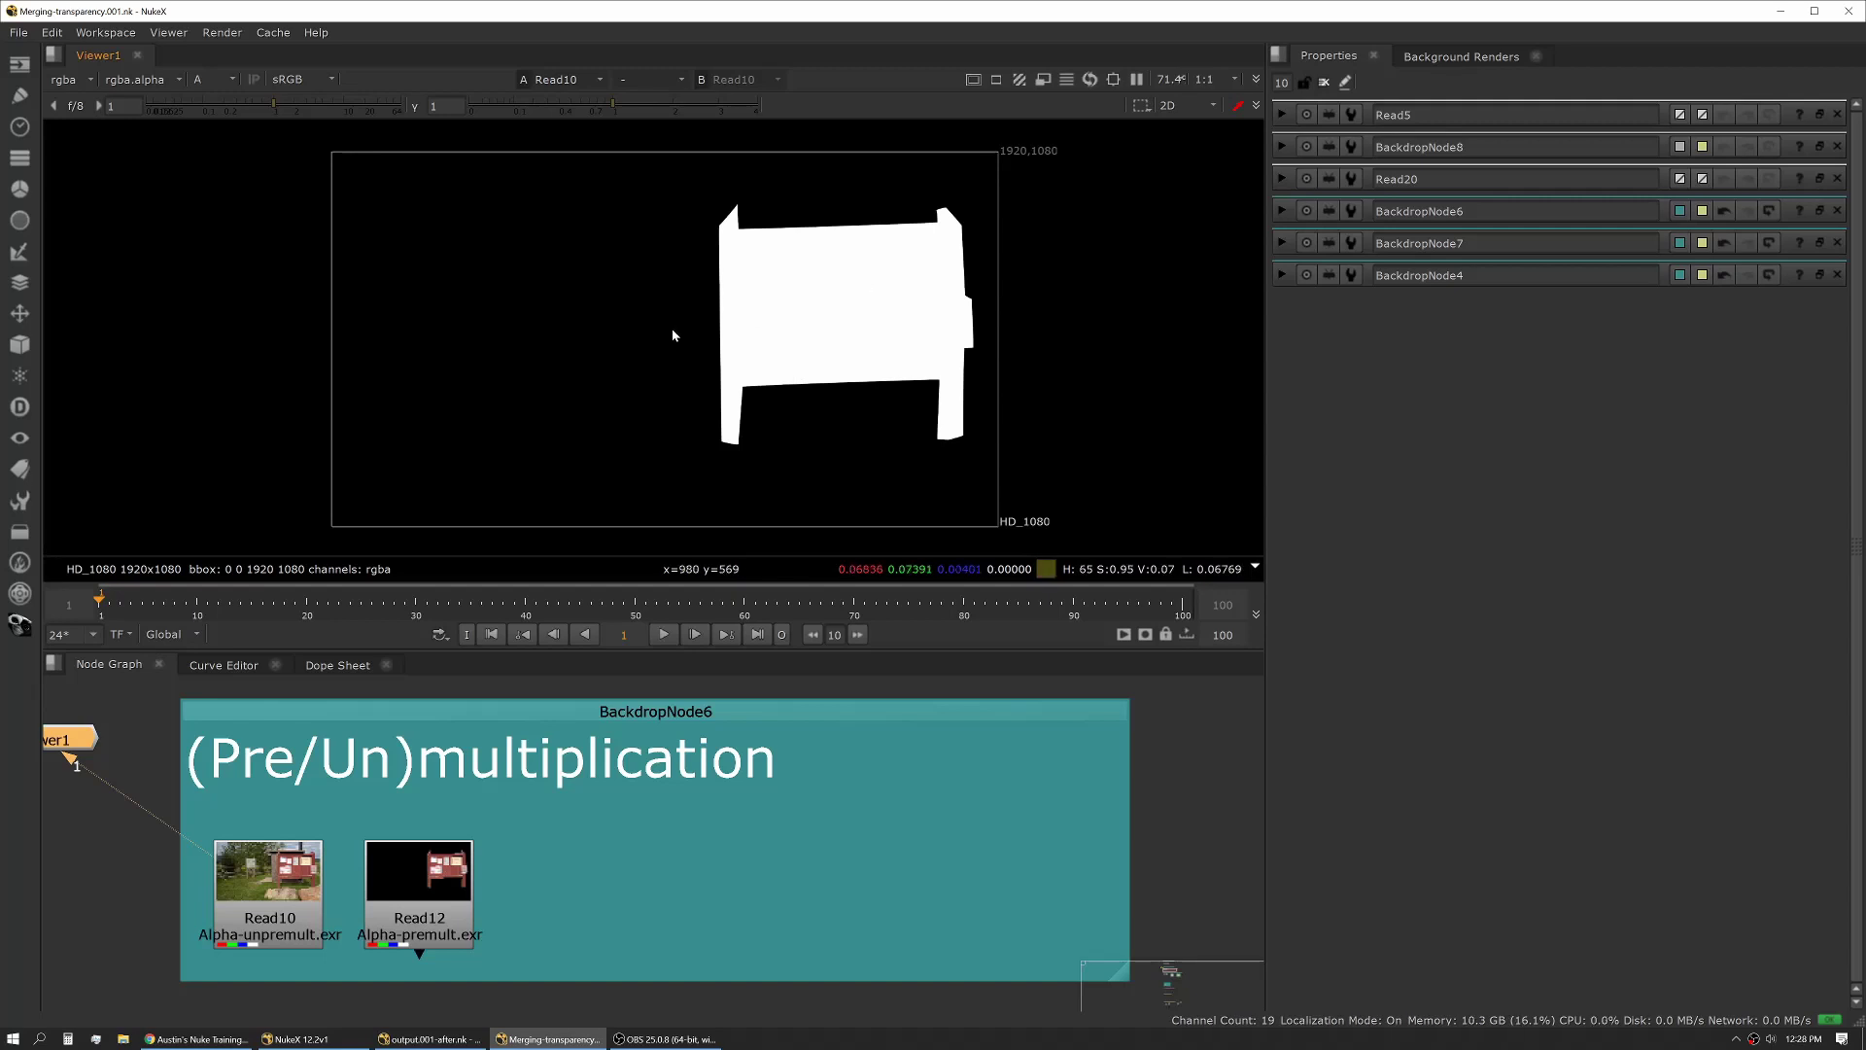
key(a)
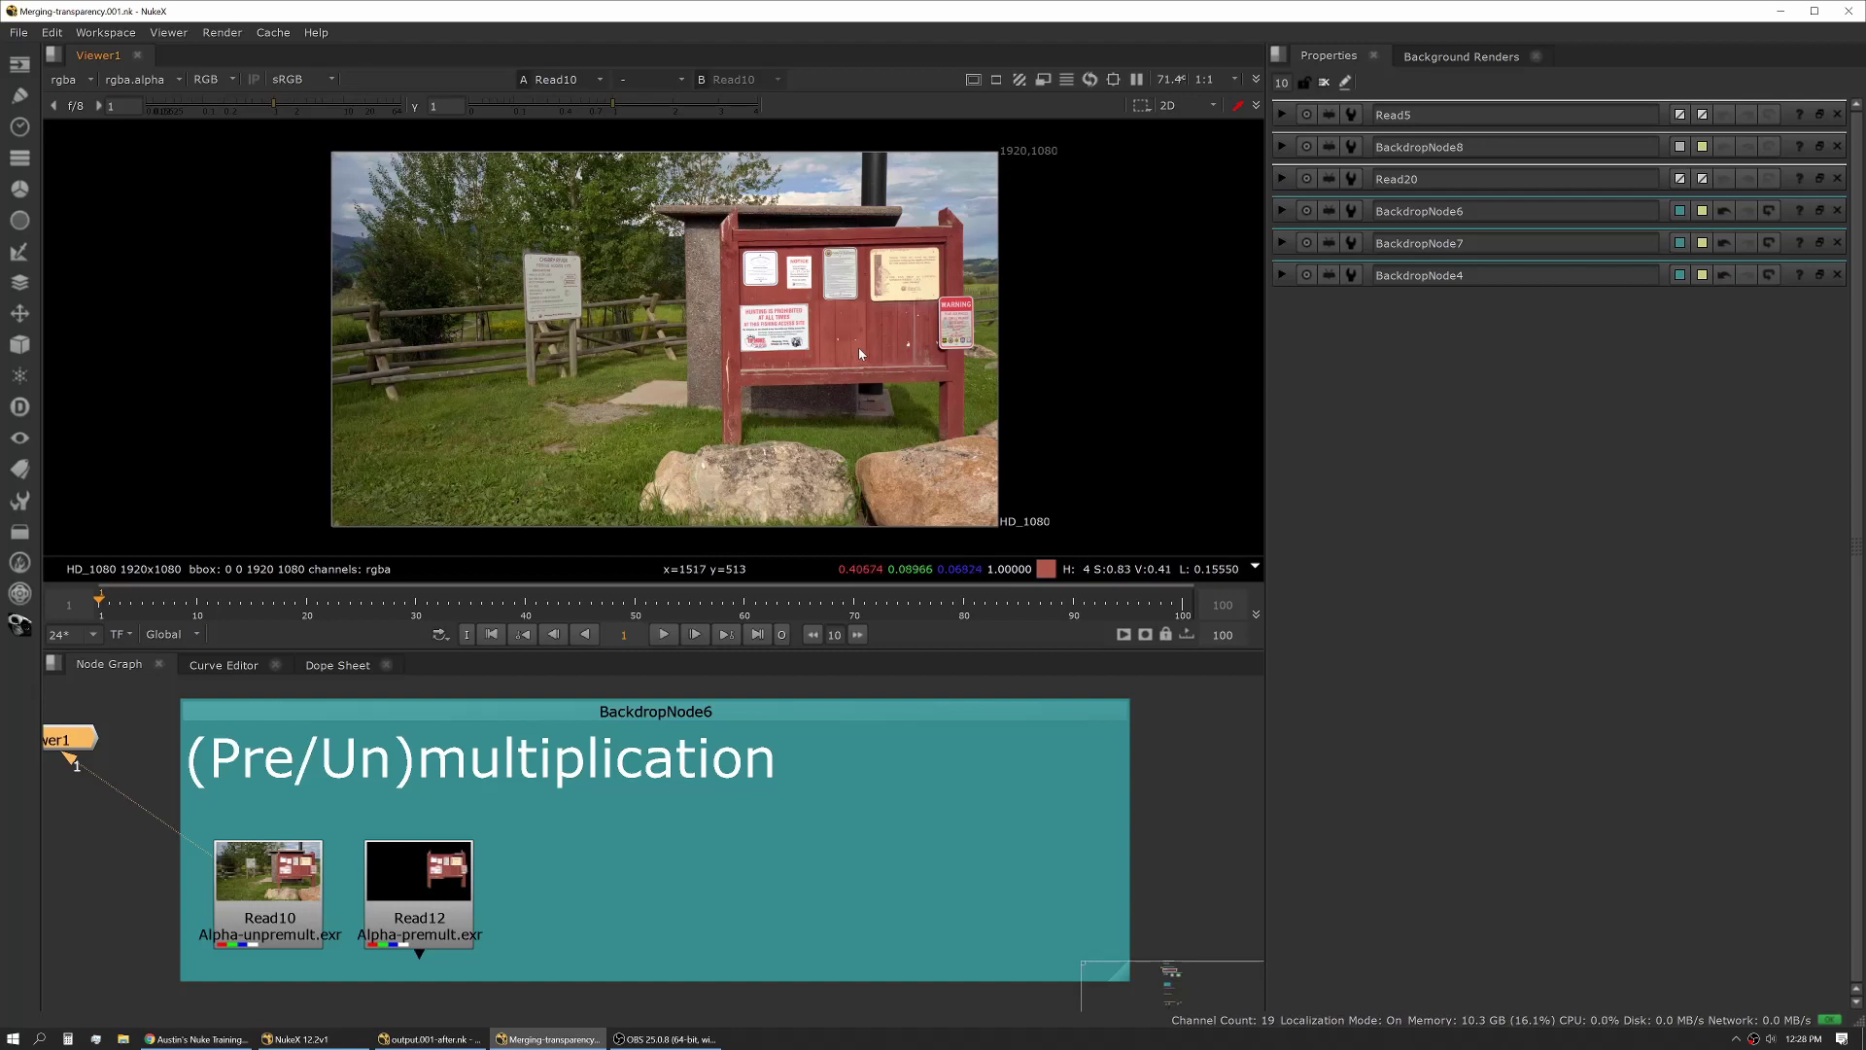
View Read12's Alpha-premult.exr board on black, briefly checking its alpha channel
click(418, 879)
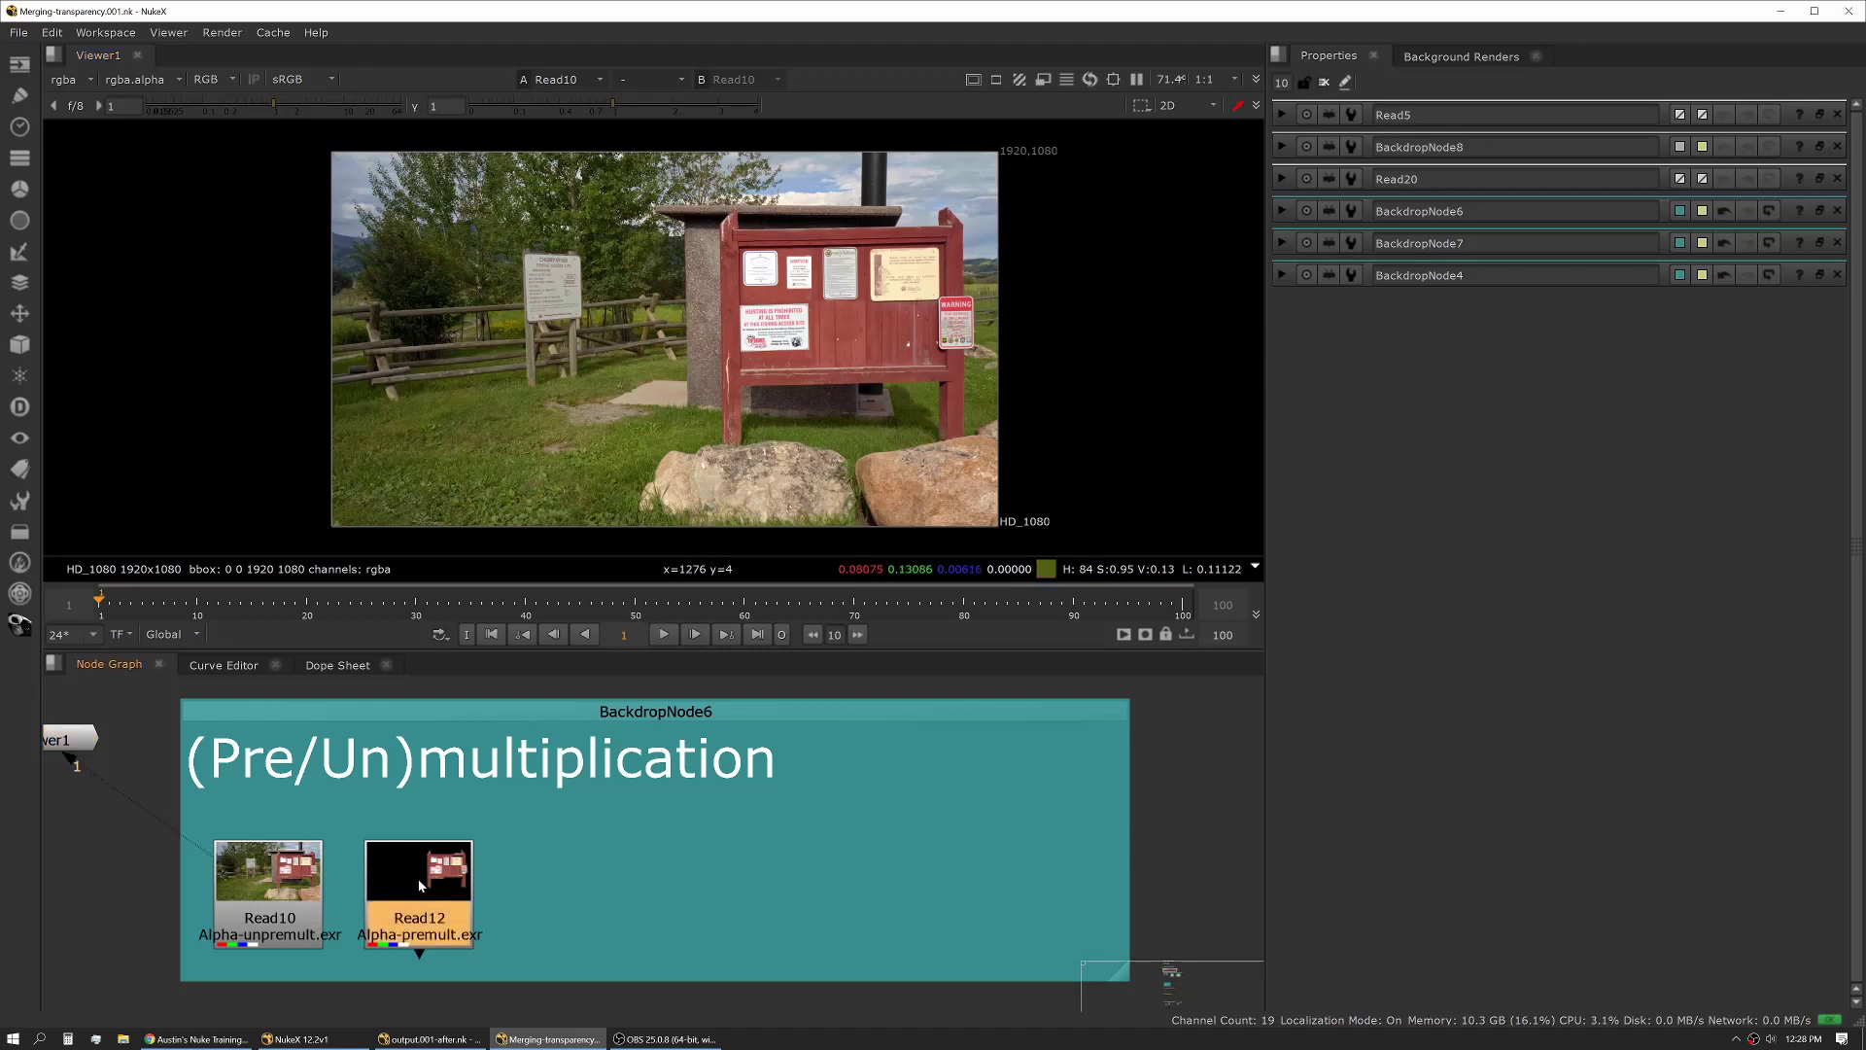
key(1)
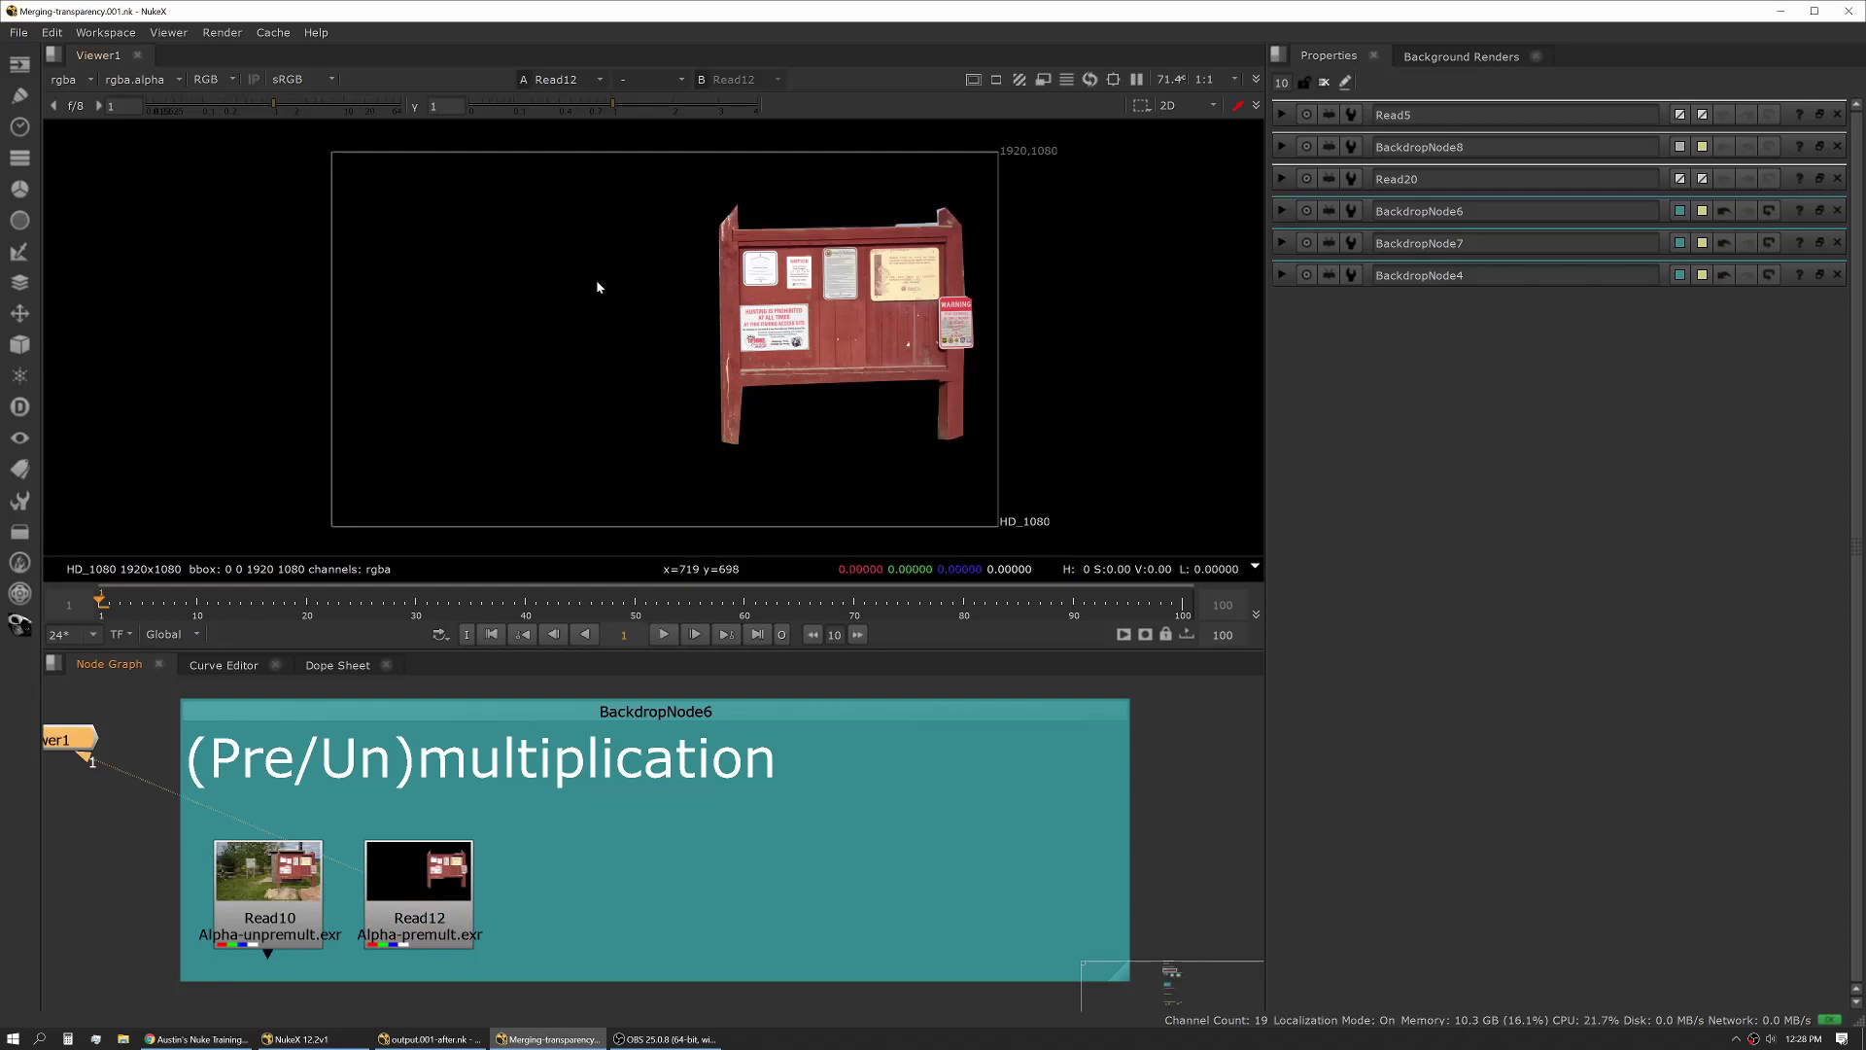
key(a)
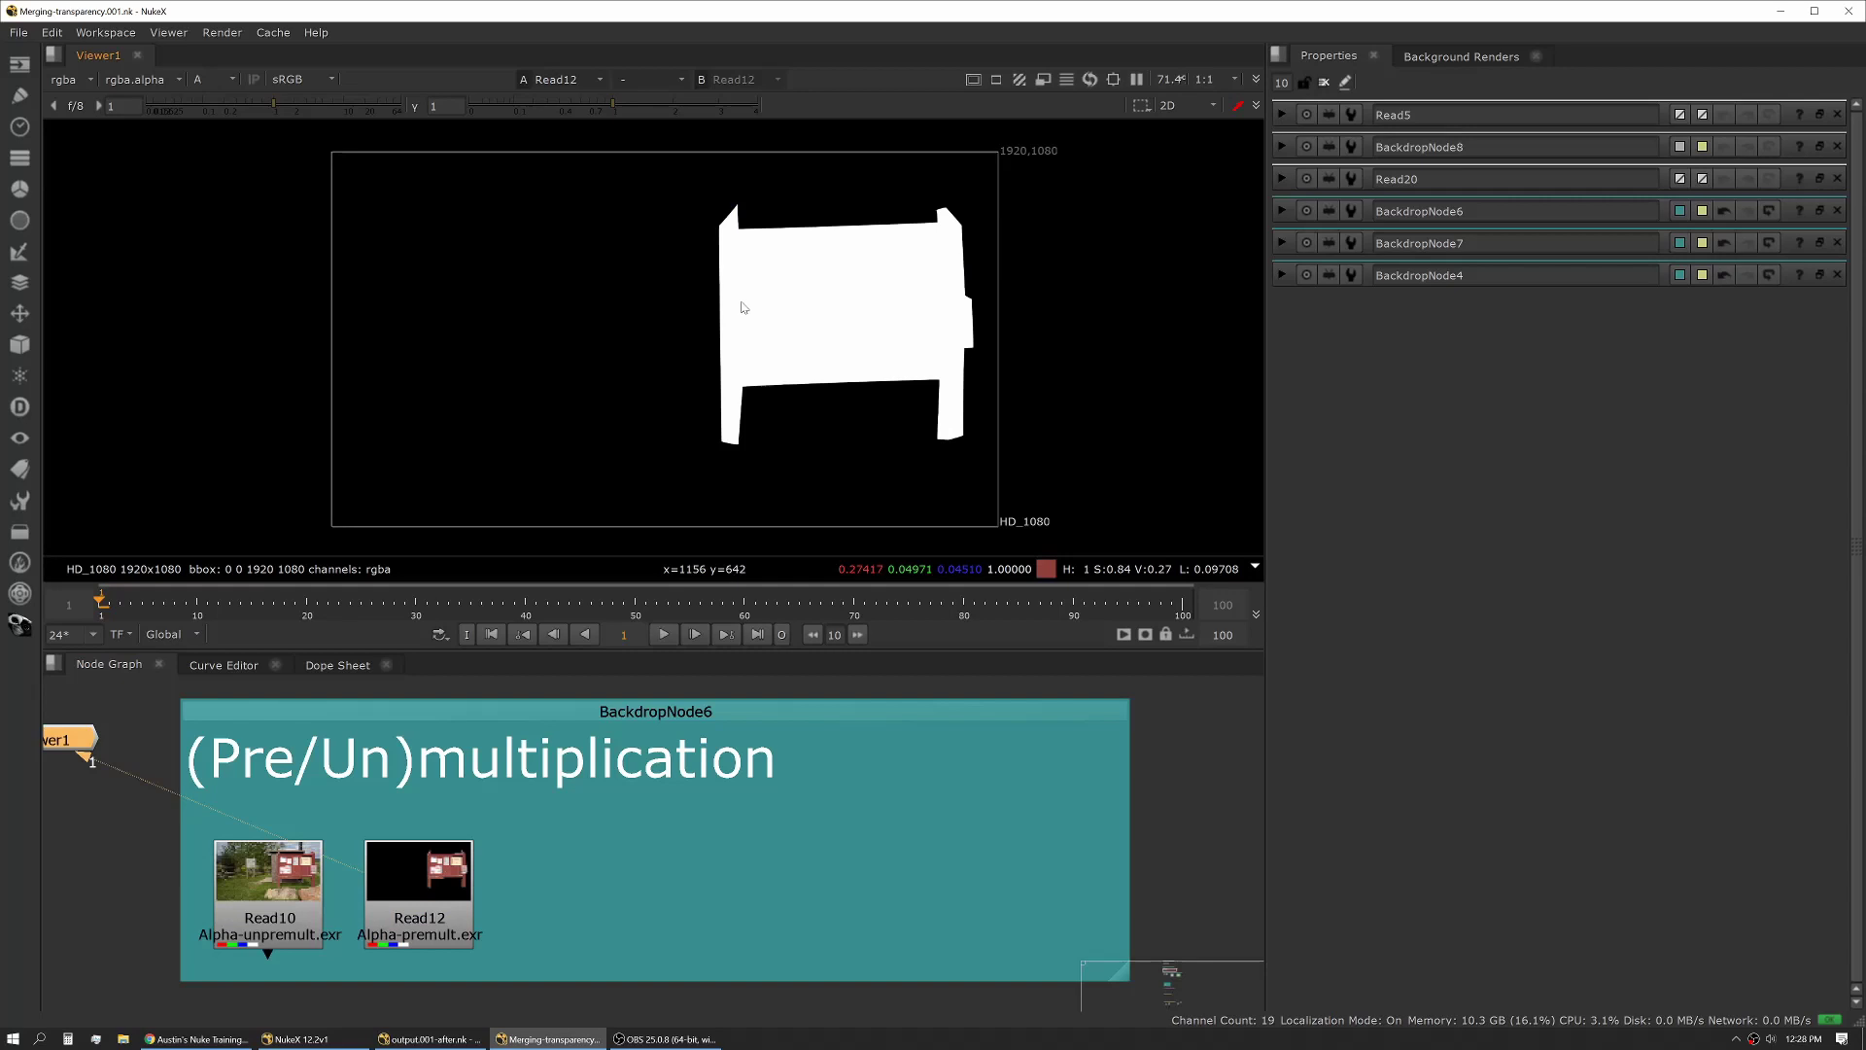
key(a)
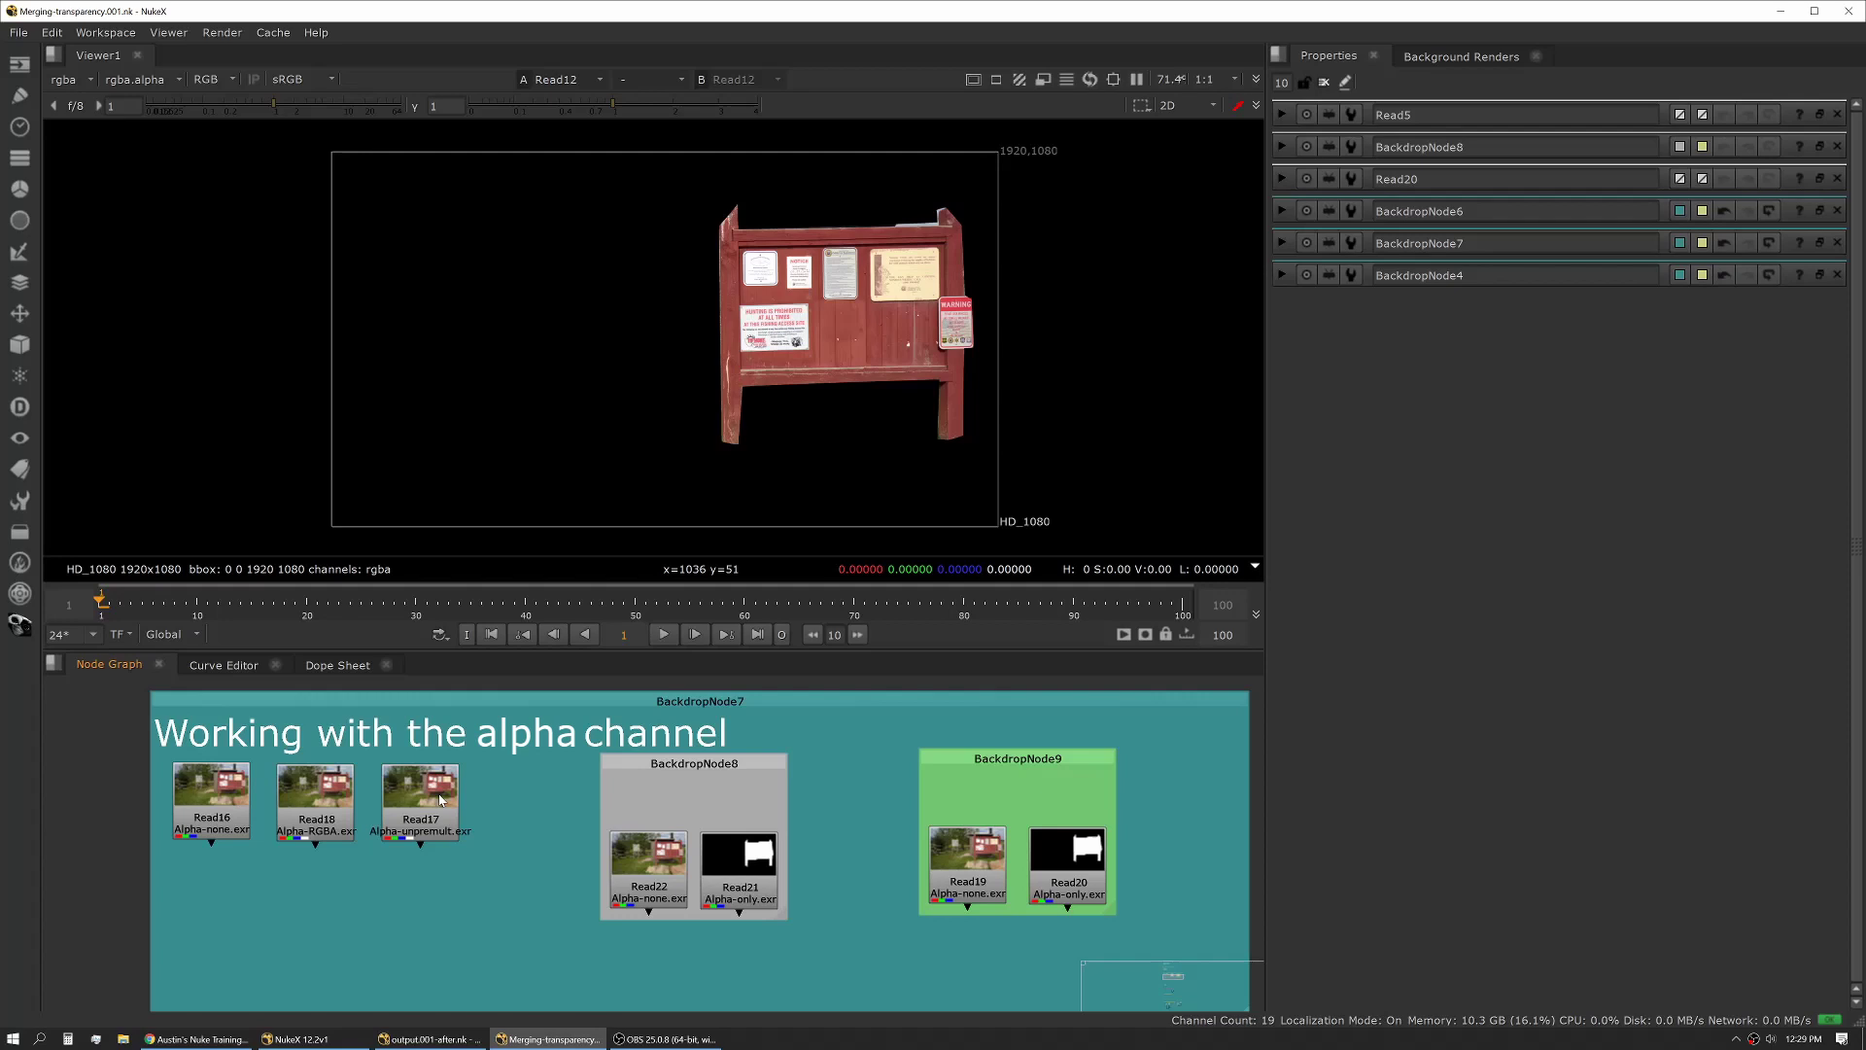
View Read16 and compare its alpha channel with its colour image
click(226, 812)
key(1)
key(a)
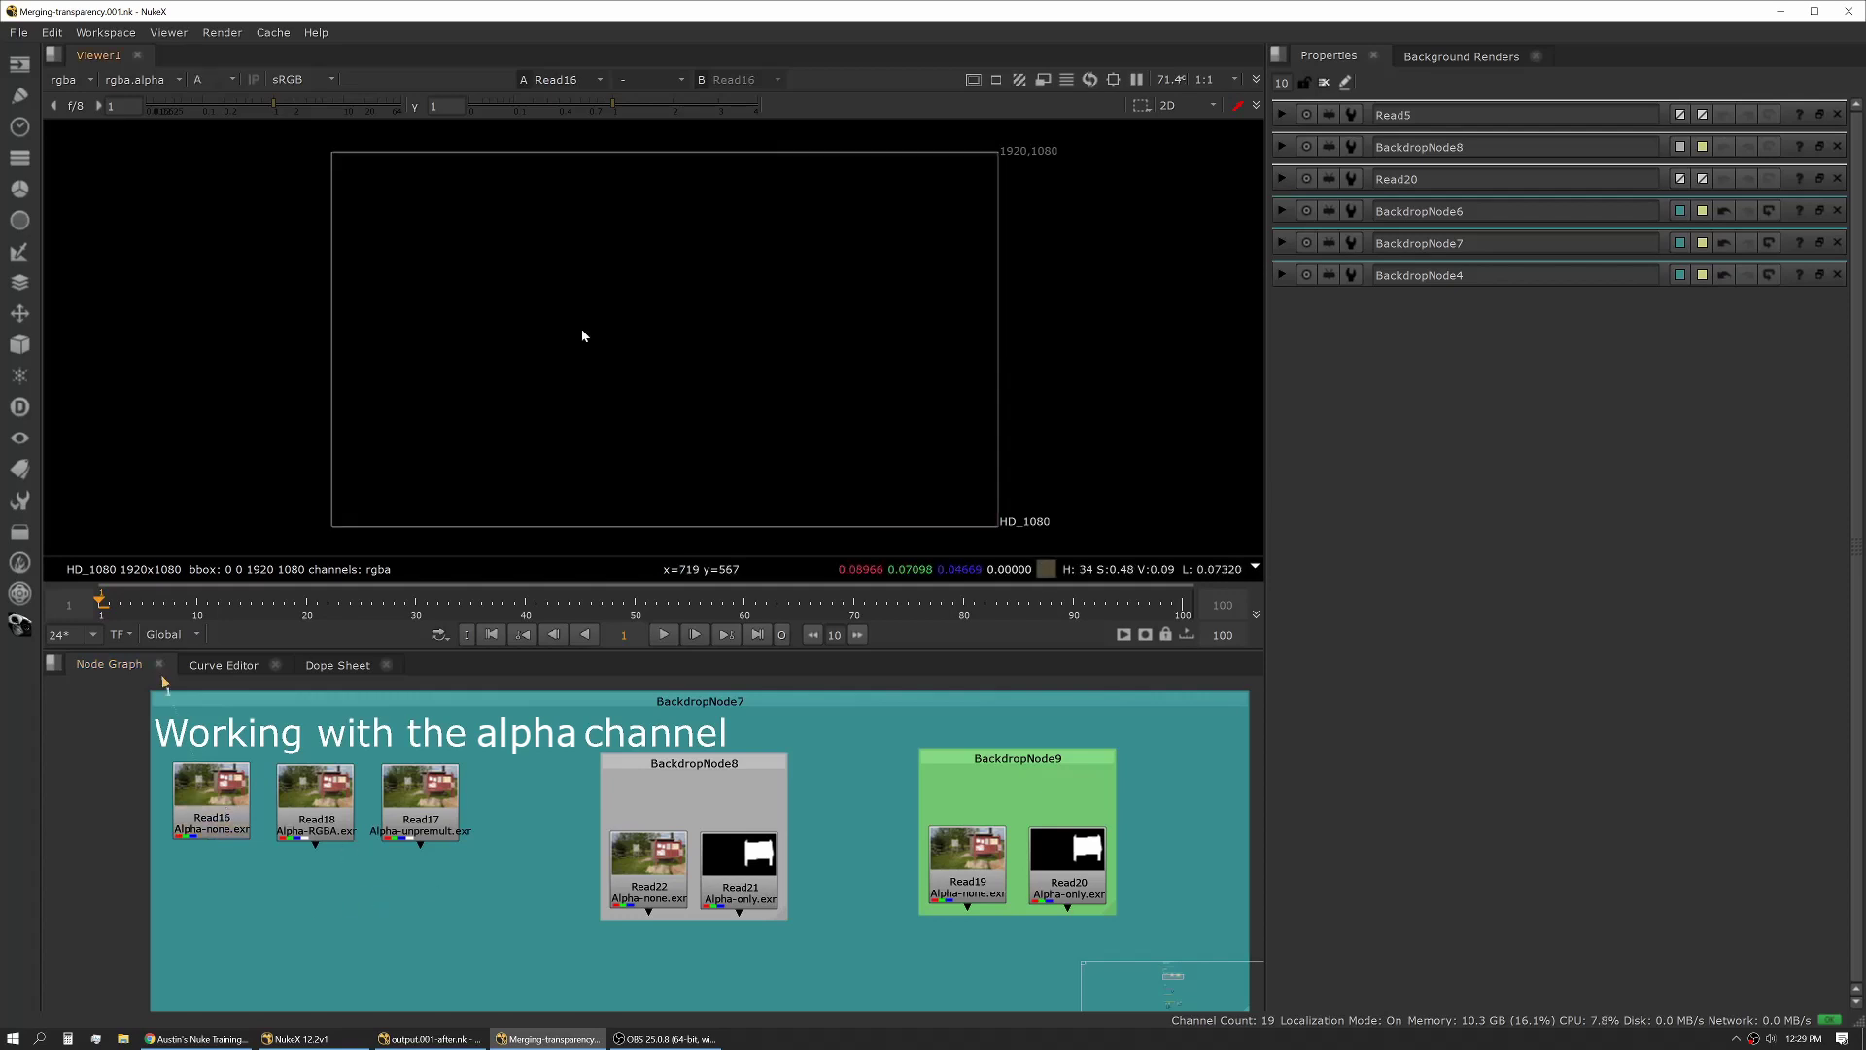
key(a)
key(a)
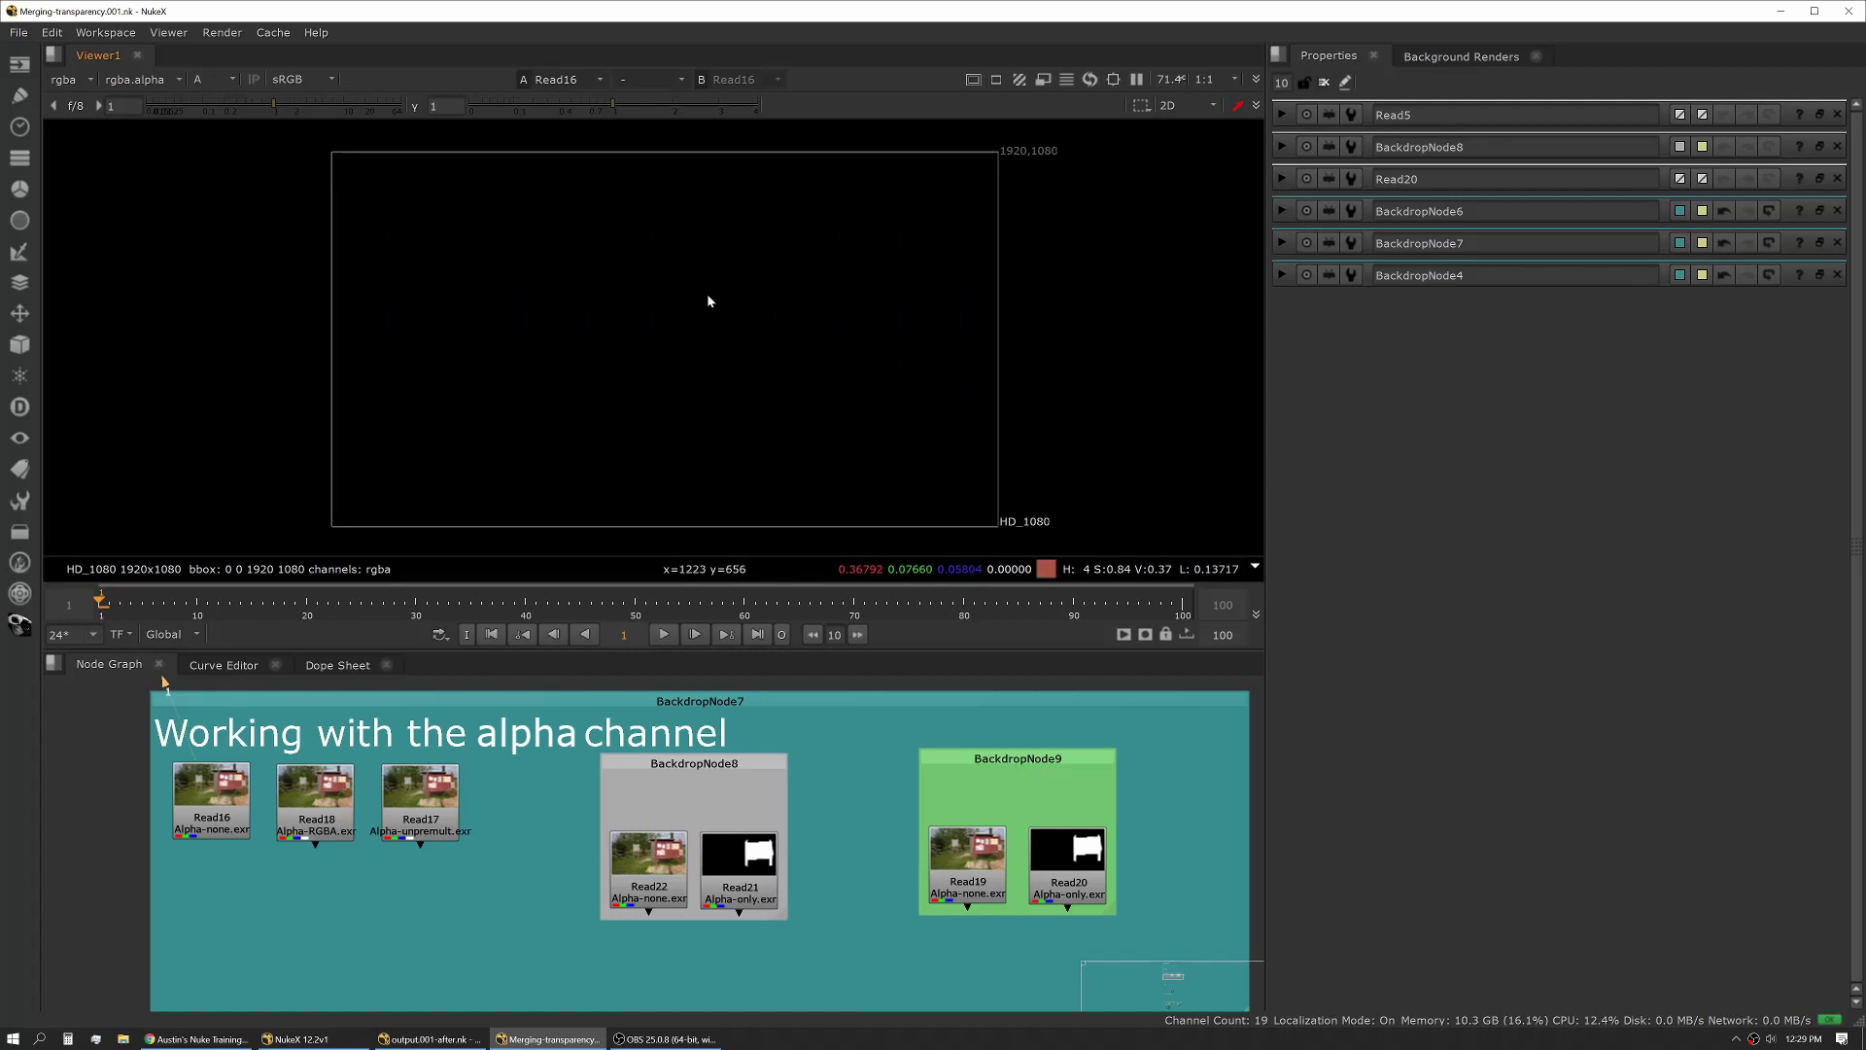
key(a)
middle_drag(240, 817, 260, 820)
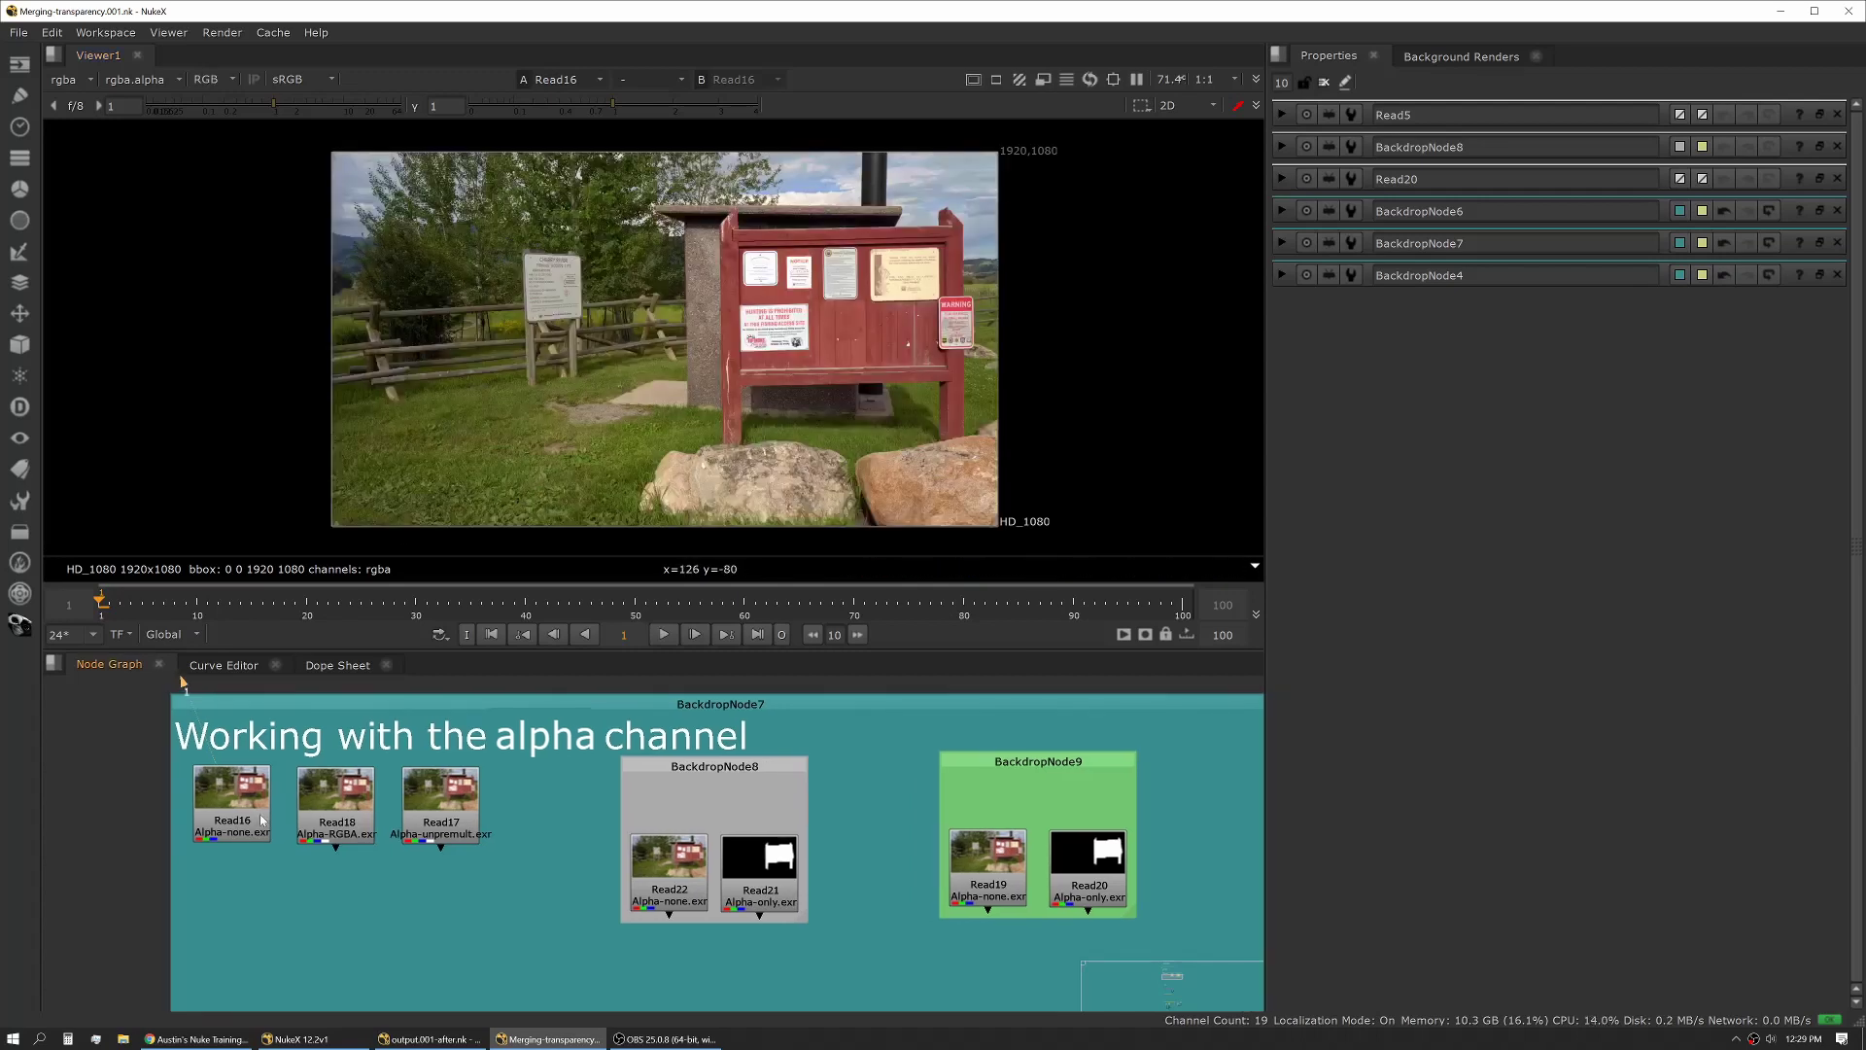
In Read16's settings, confirm Auto Alpha makes the alpha solid white, then turn it off
double_click(260, 820)
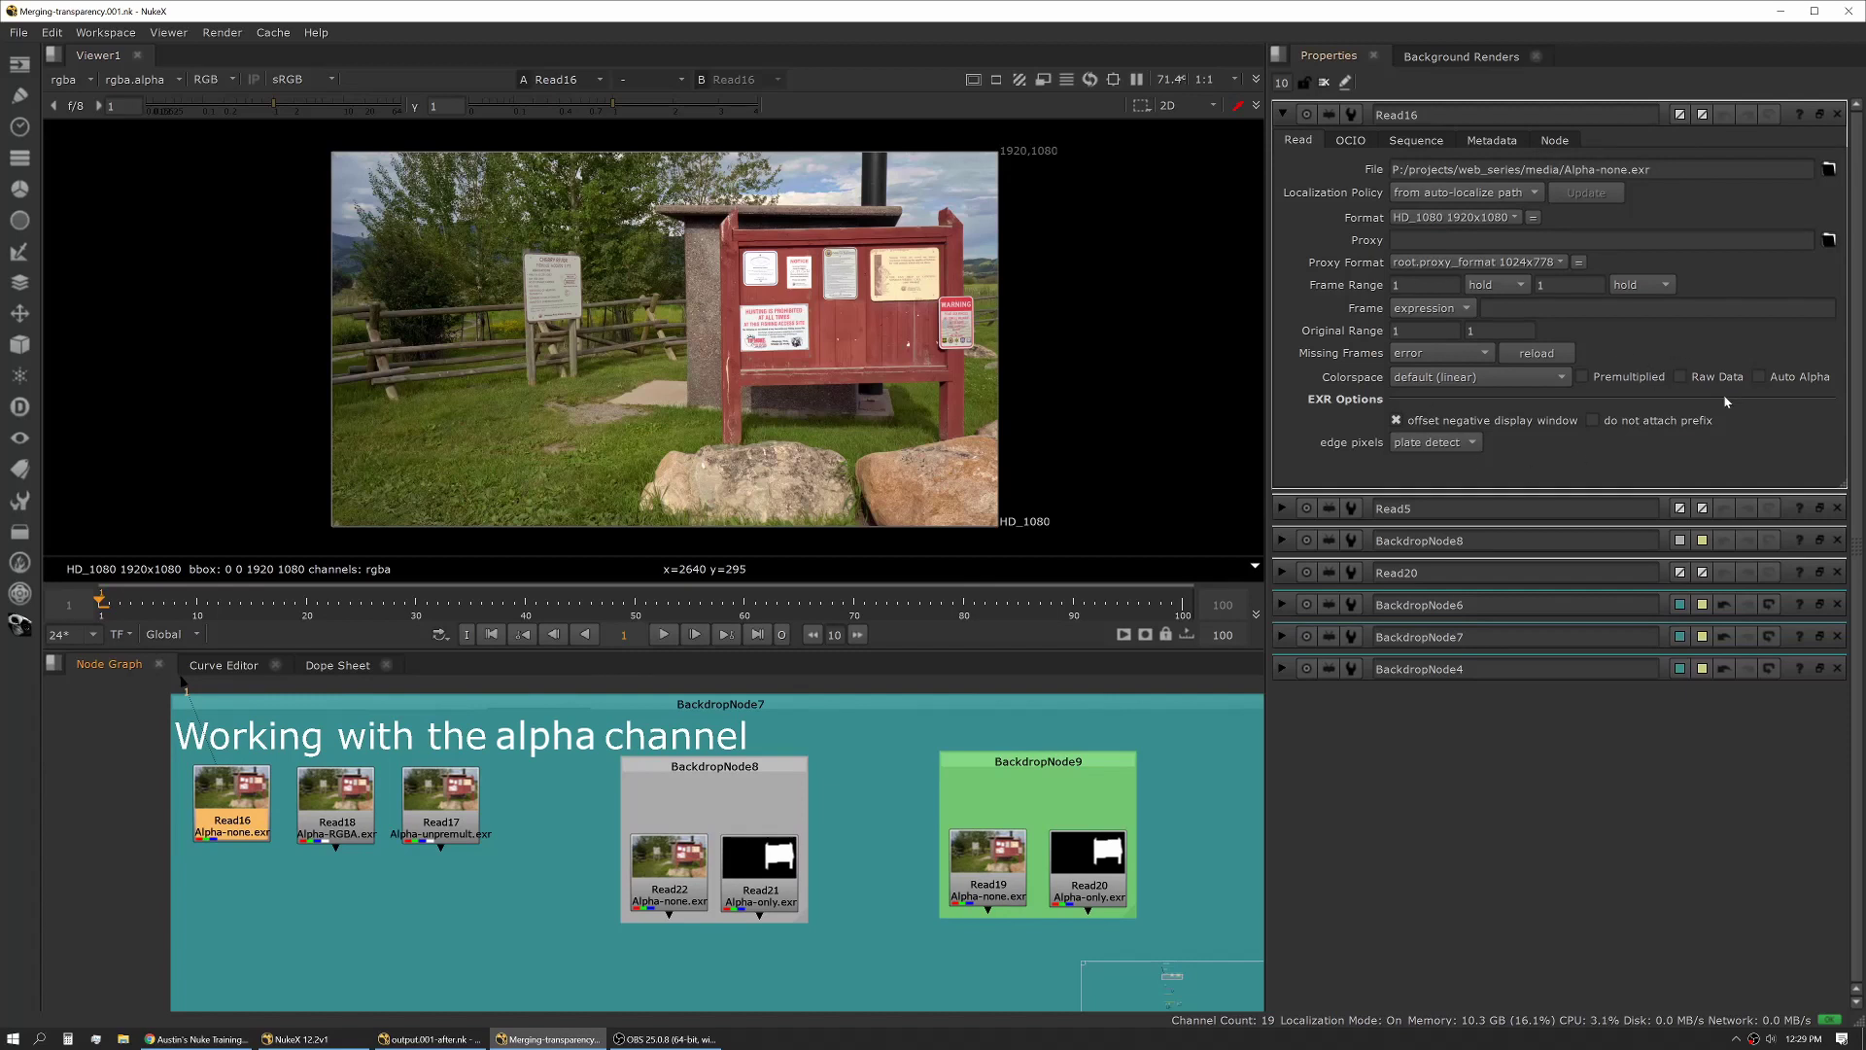
click(1775, 376)
key(a)
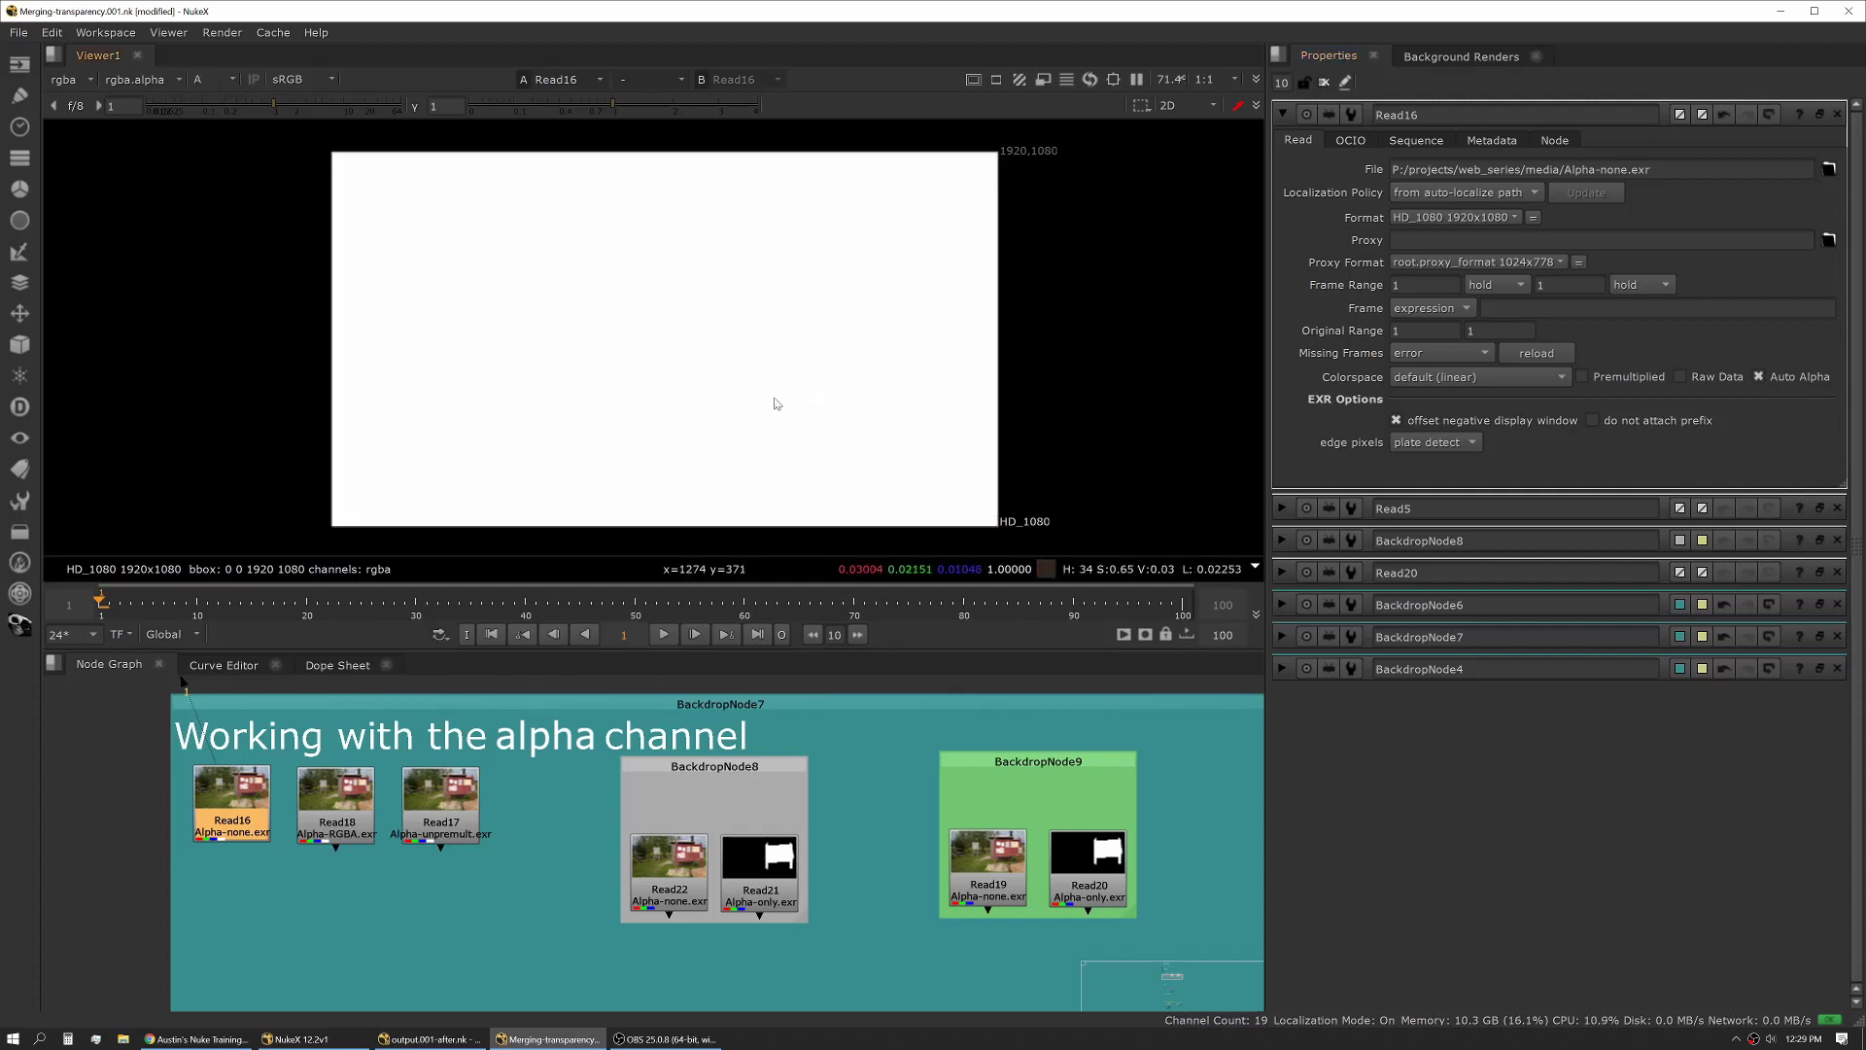
key(a)
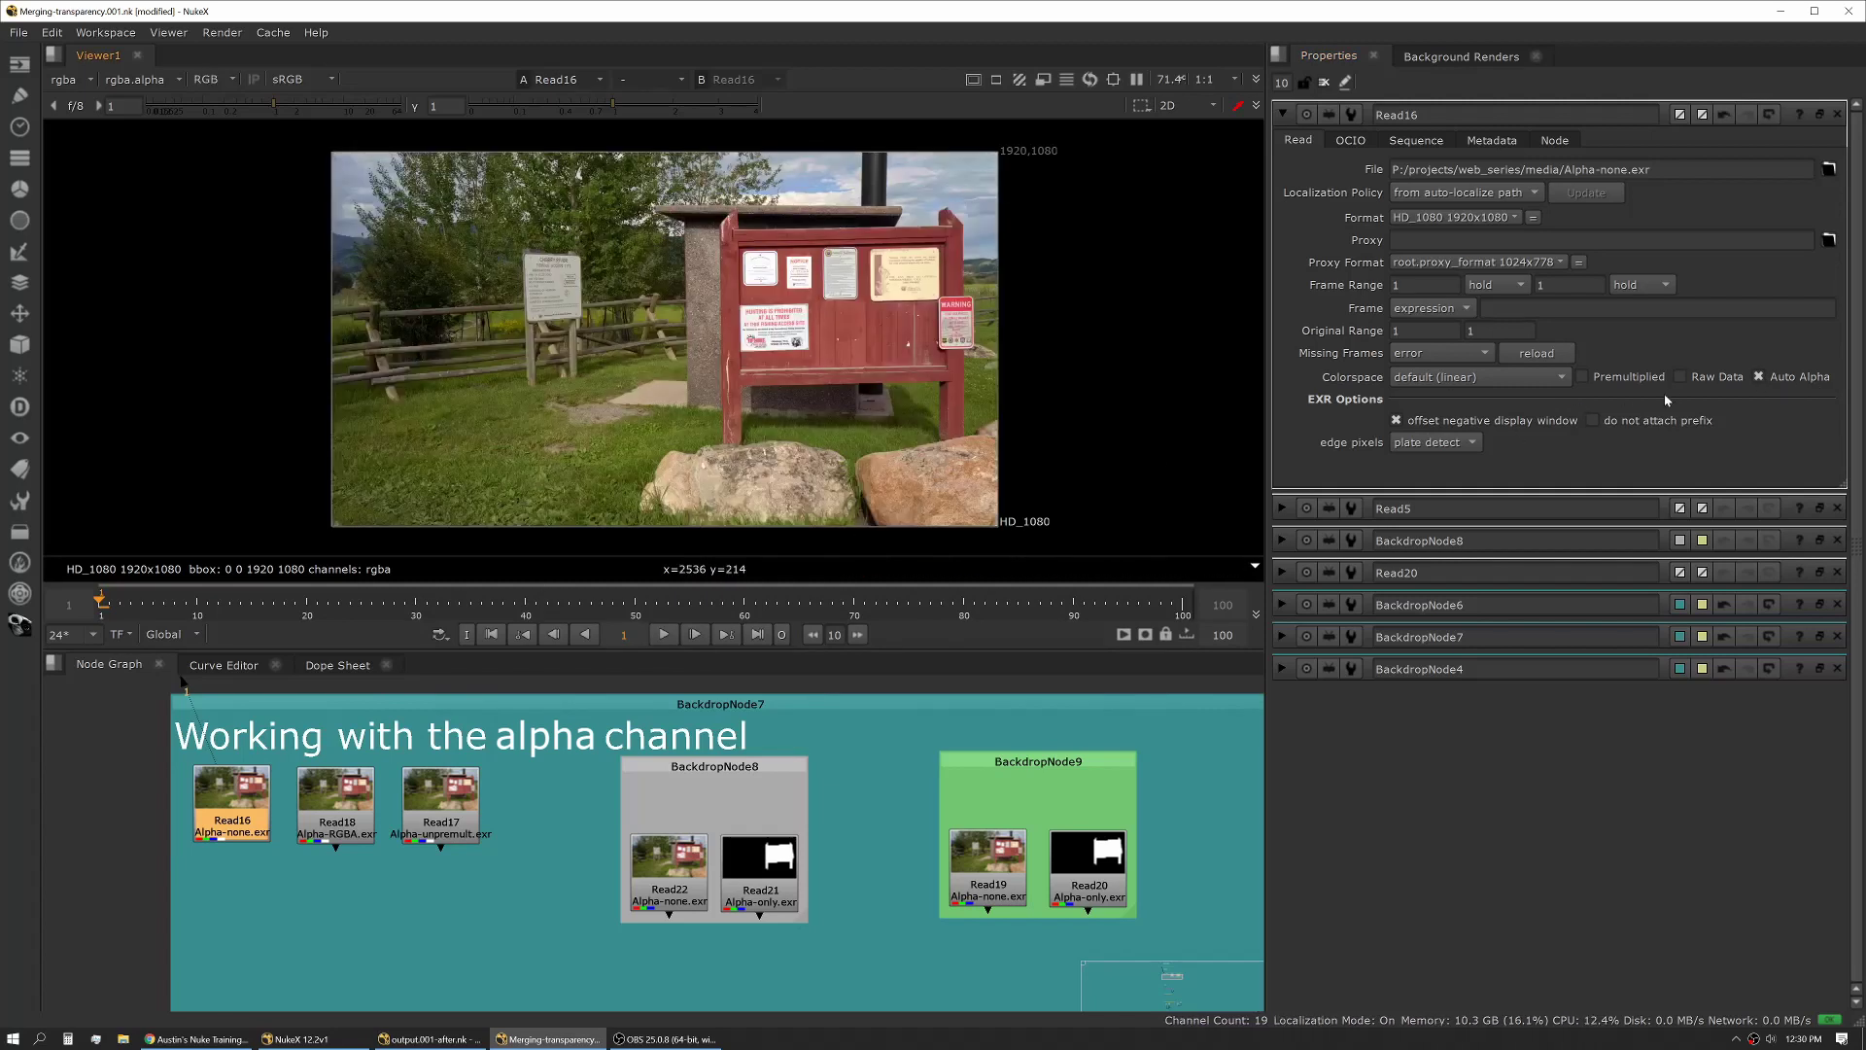
click(1759, 378)
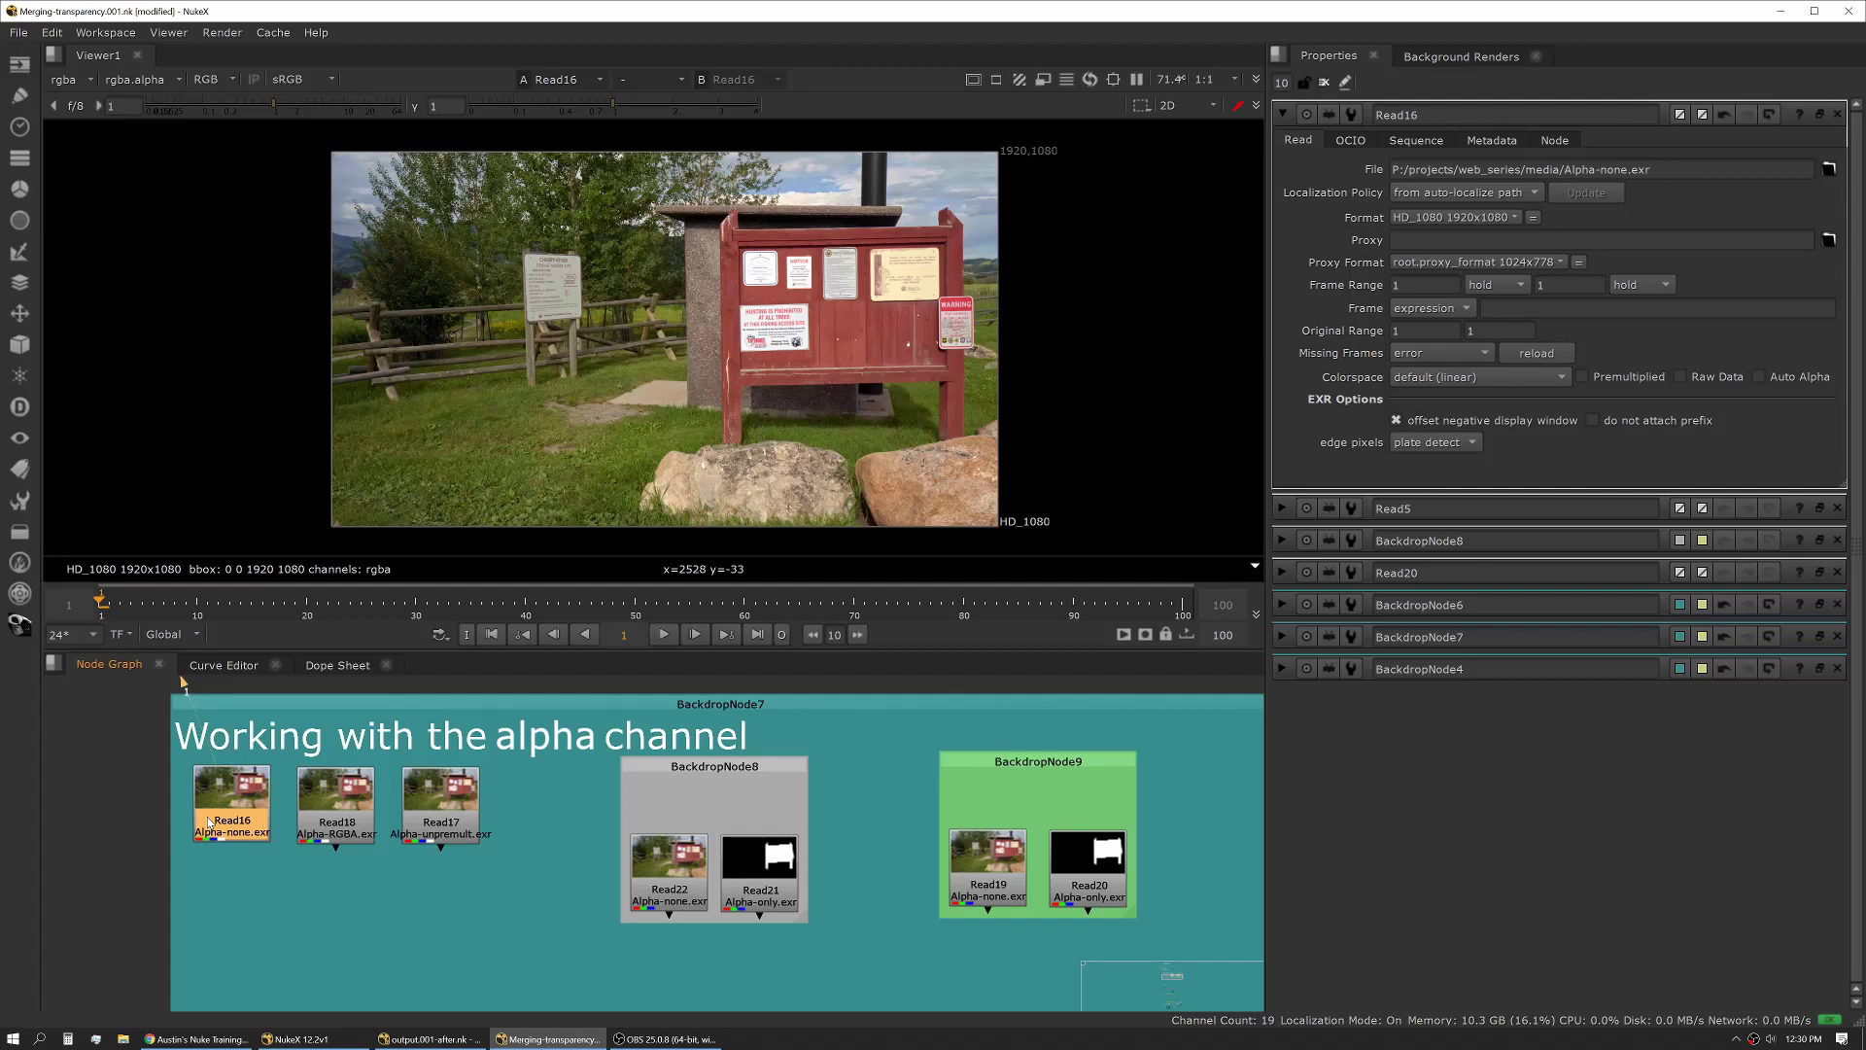
Add Shuffle2 under Read16 with its alpha output set to 1 (solid white)
key(Tab)
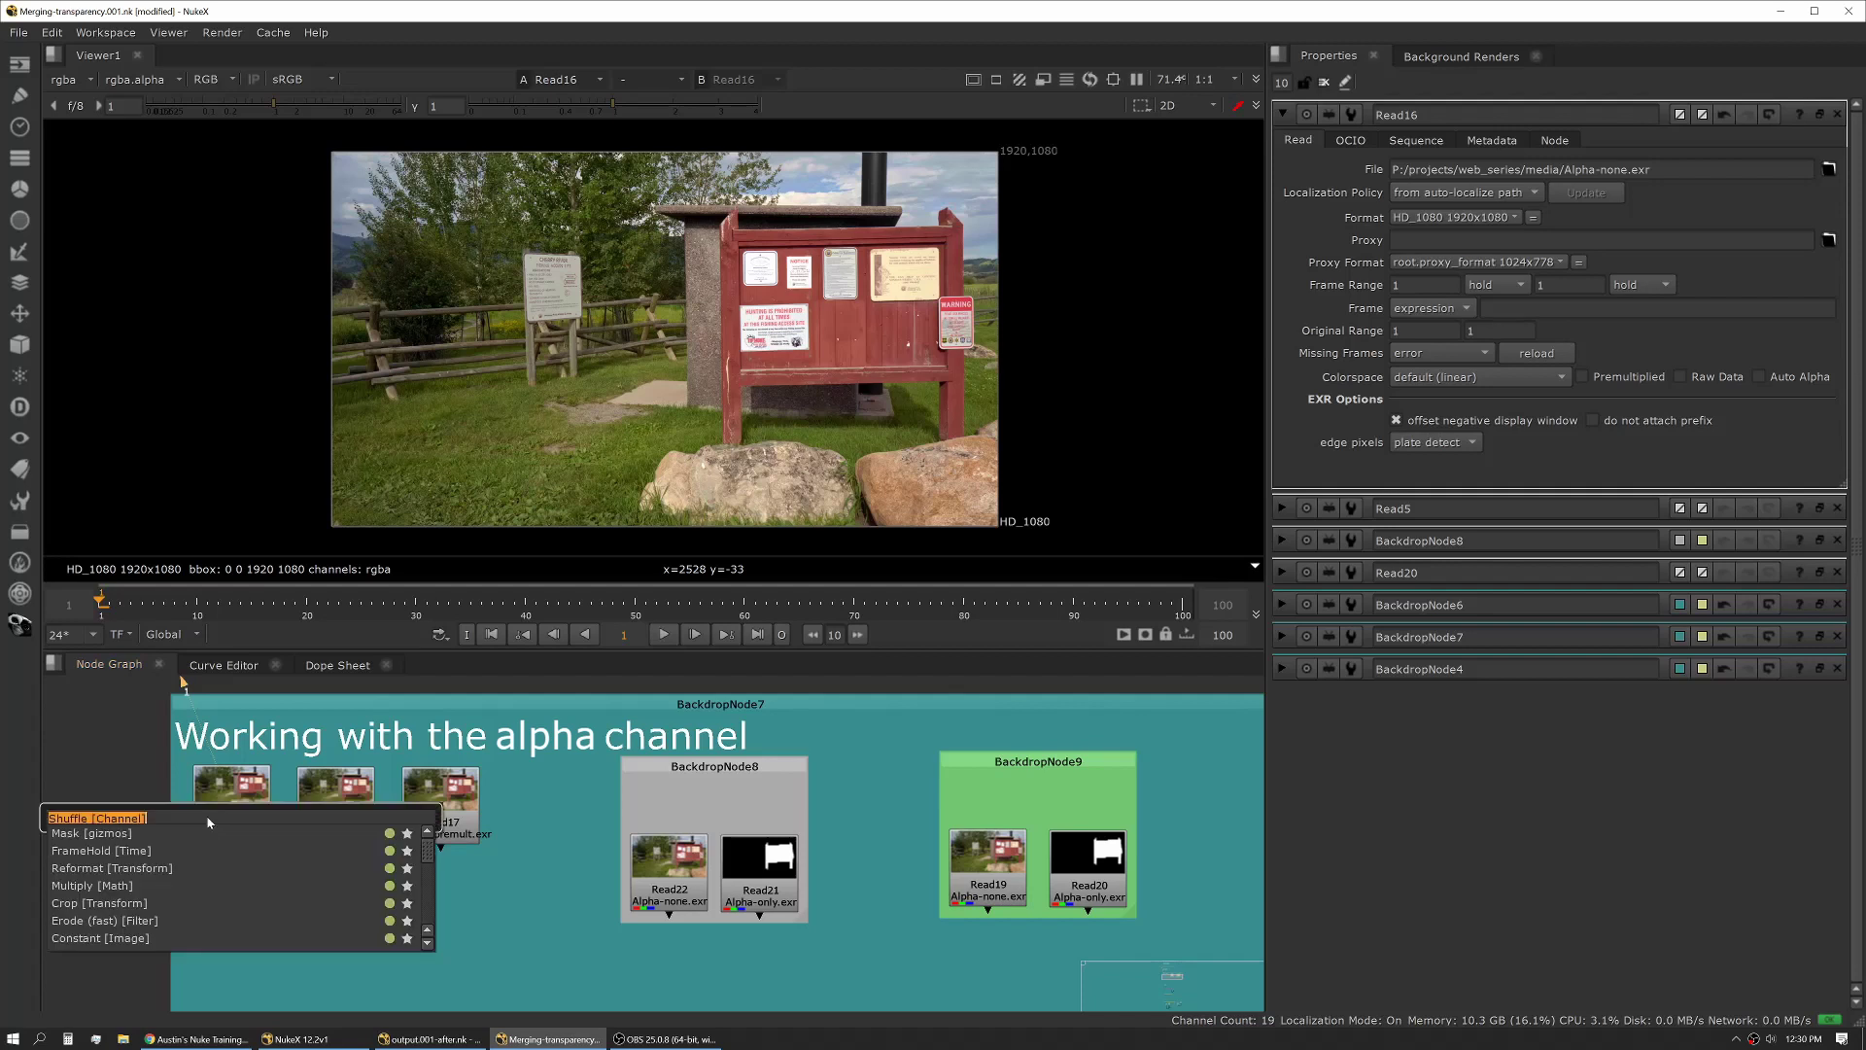
text(shuf)
key(Return)
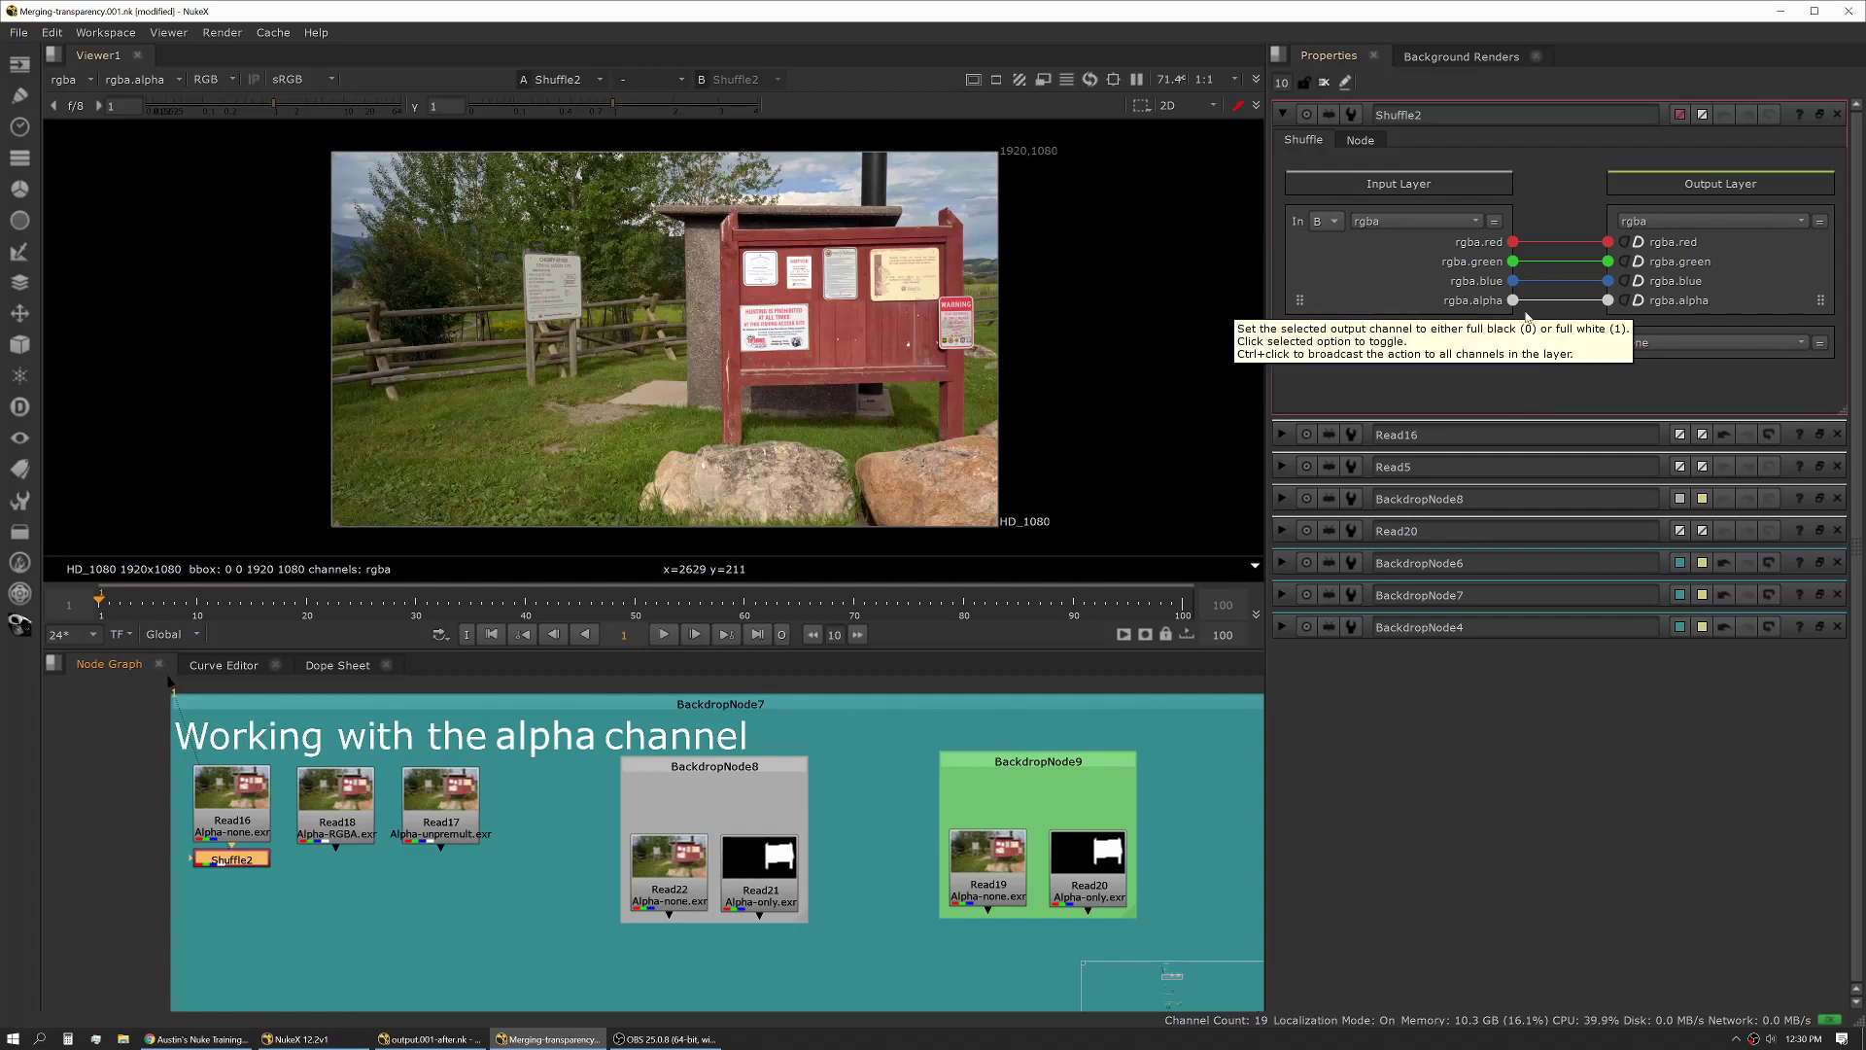
click(1639, 302)
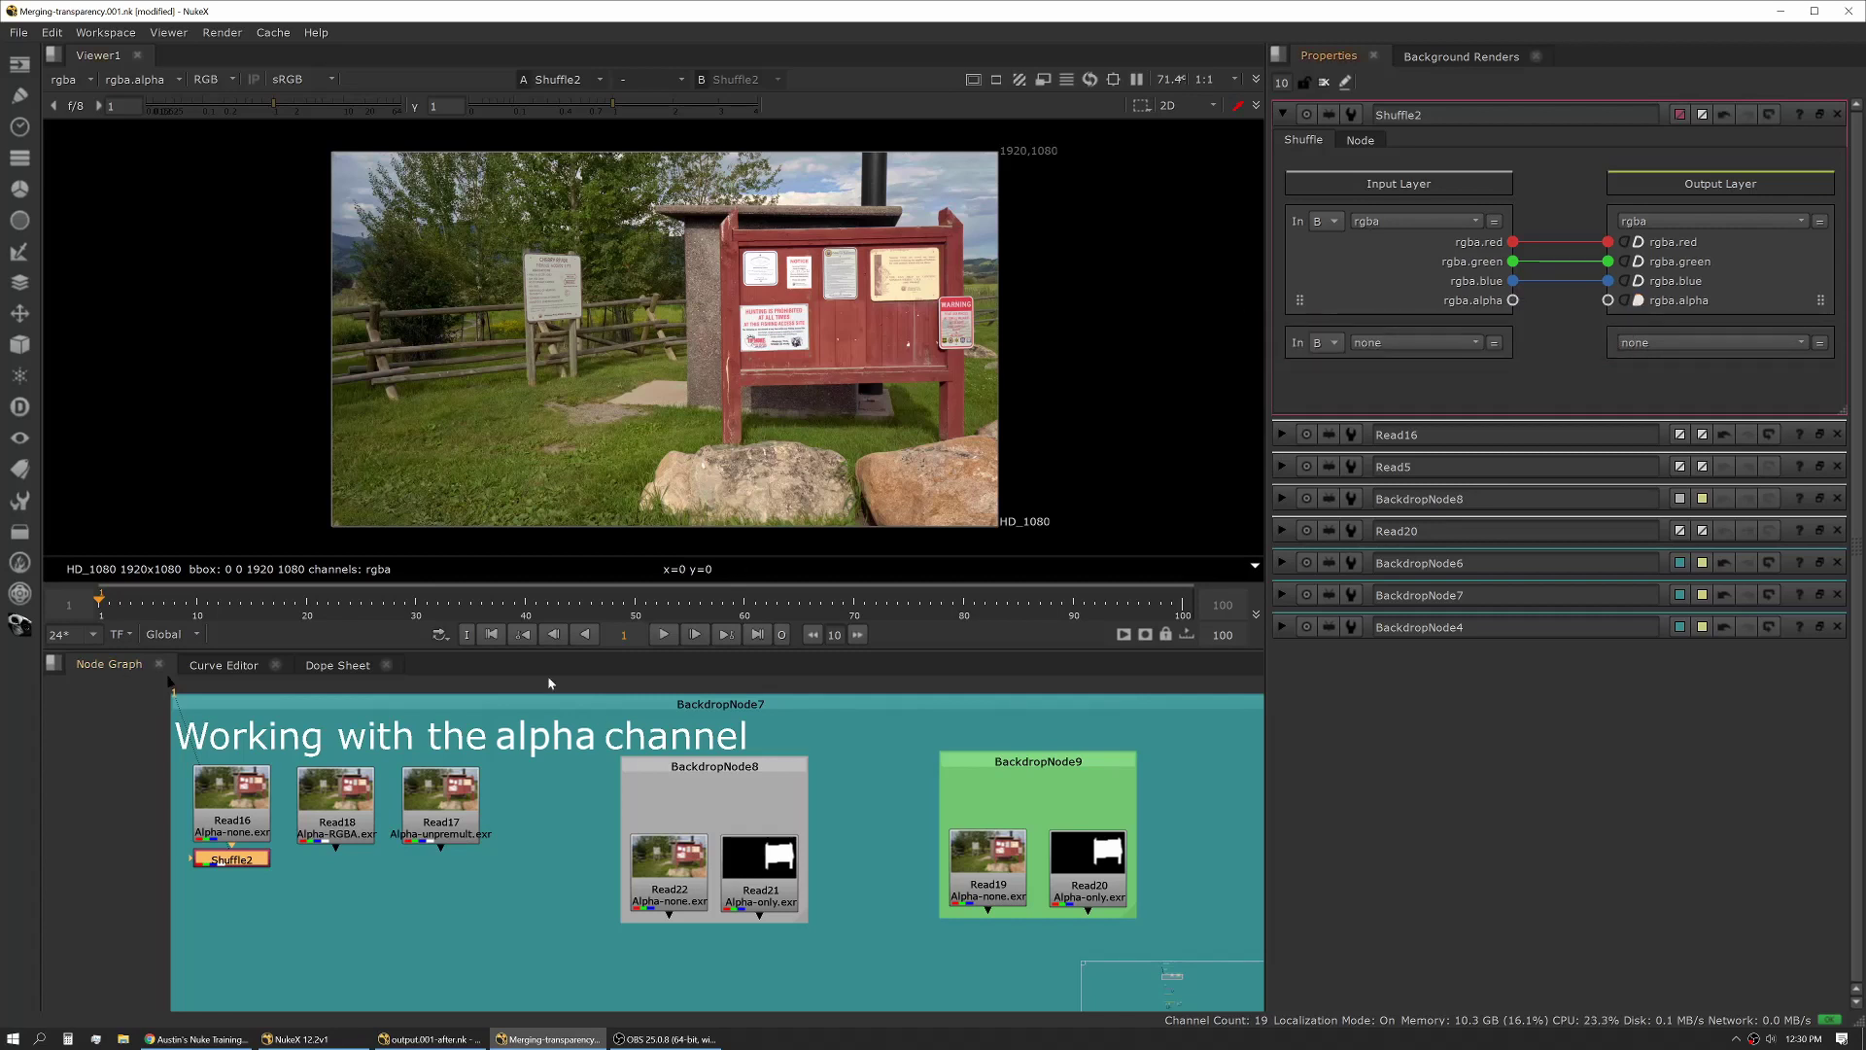
click(255, 880)
key(a)
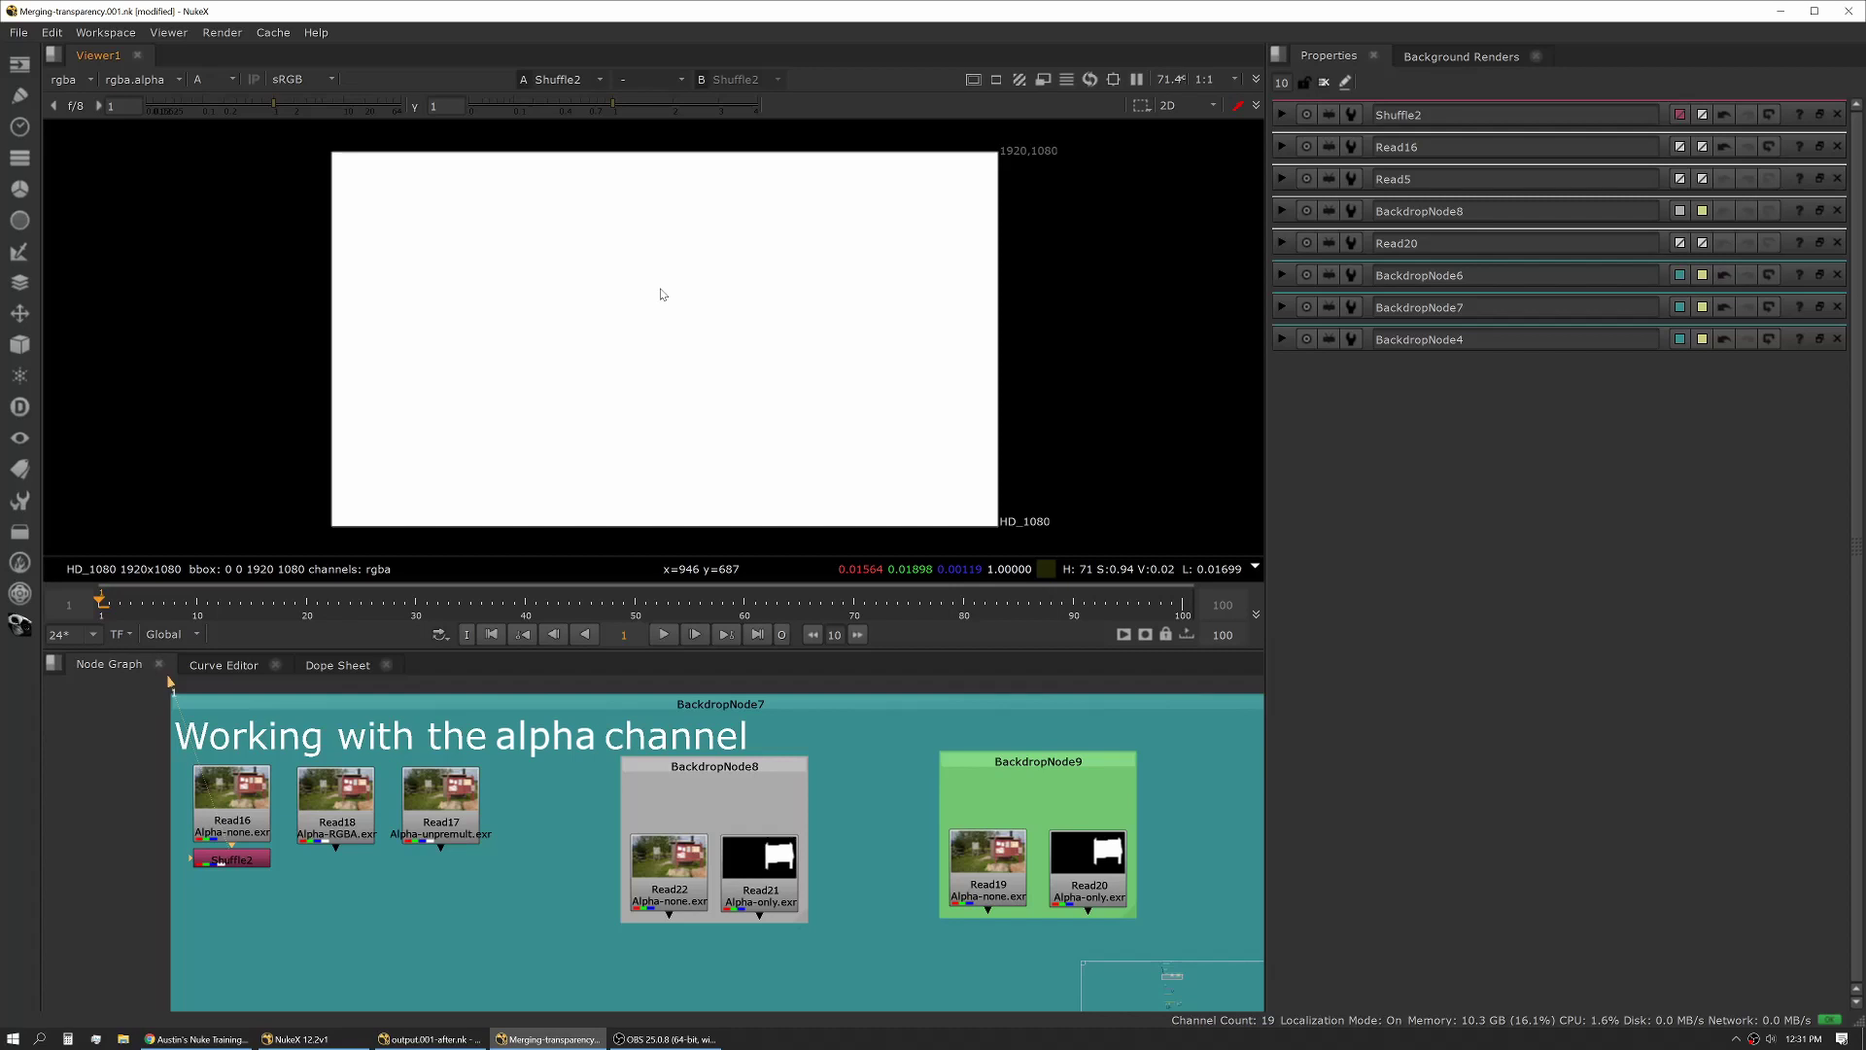
View Read18 and inspect its colour, blue and alpha channels
click(337, 802)
key(1)
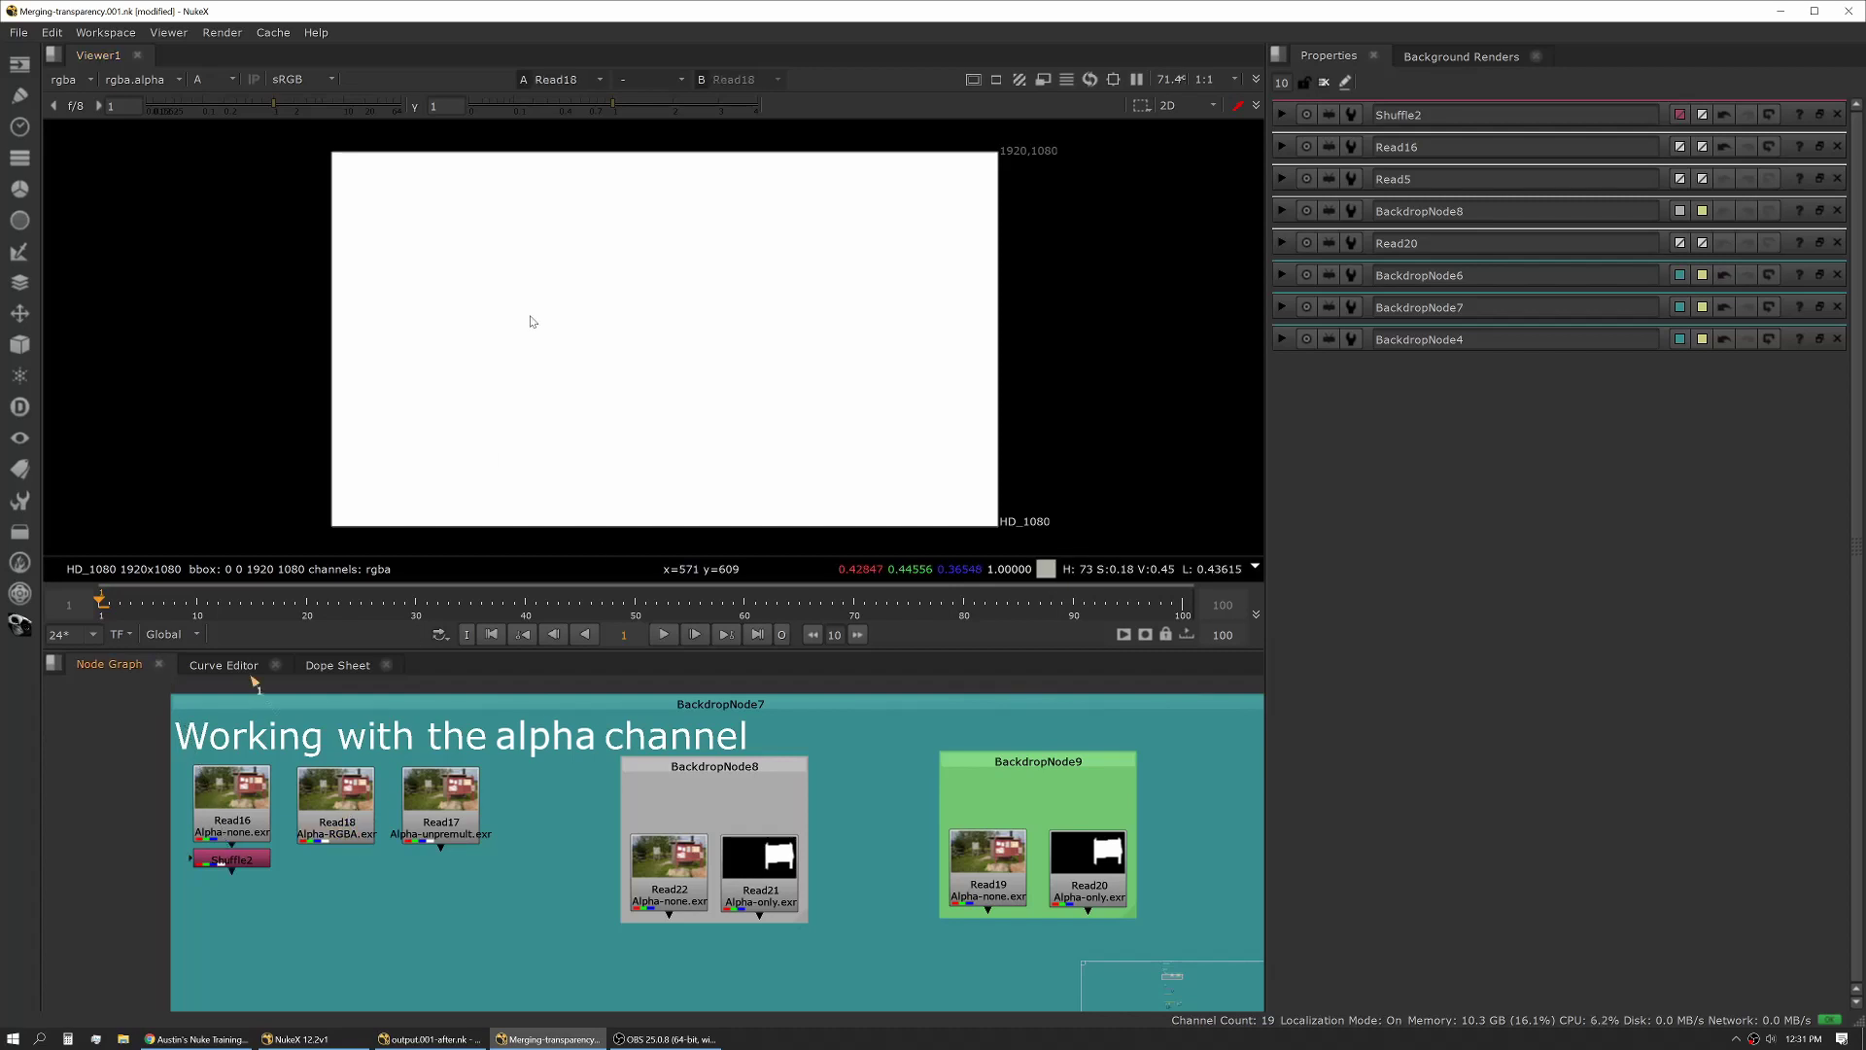
key(a)
key(b)
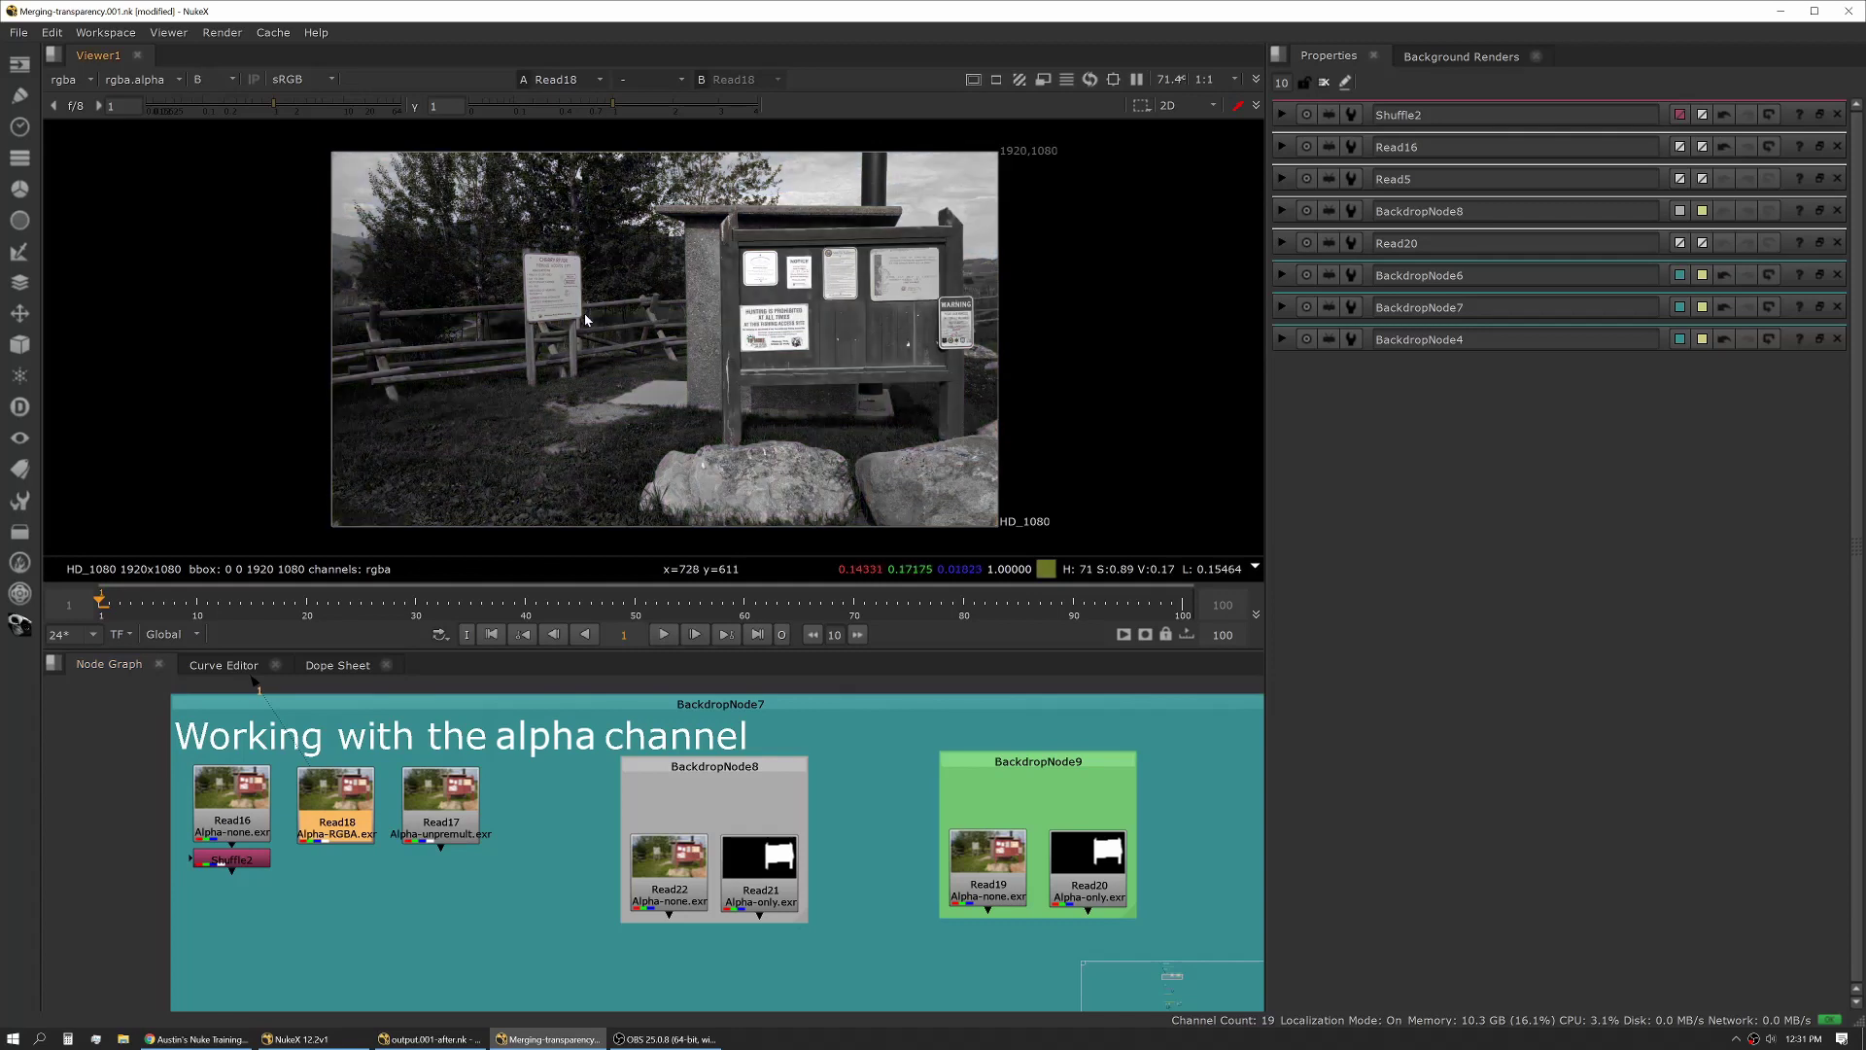
key(a)
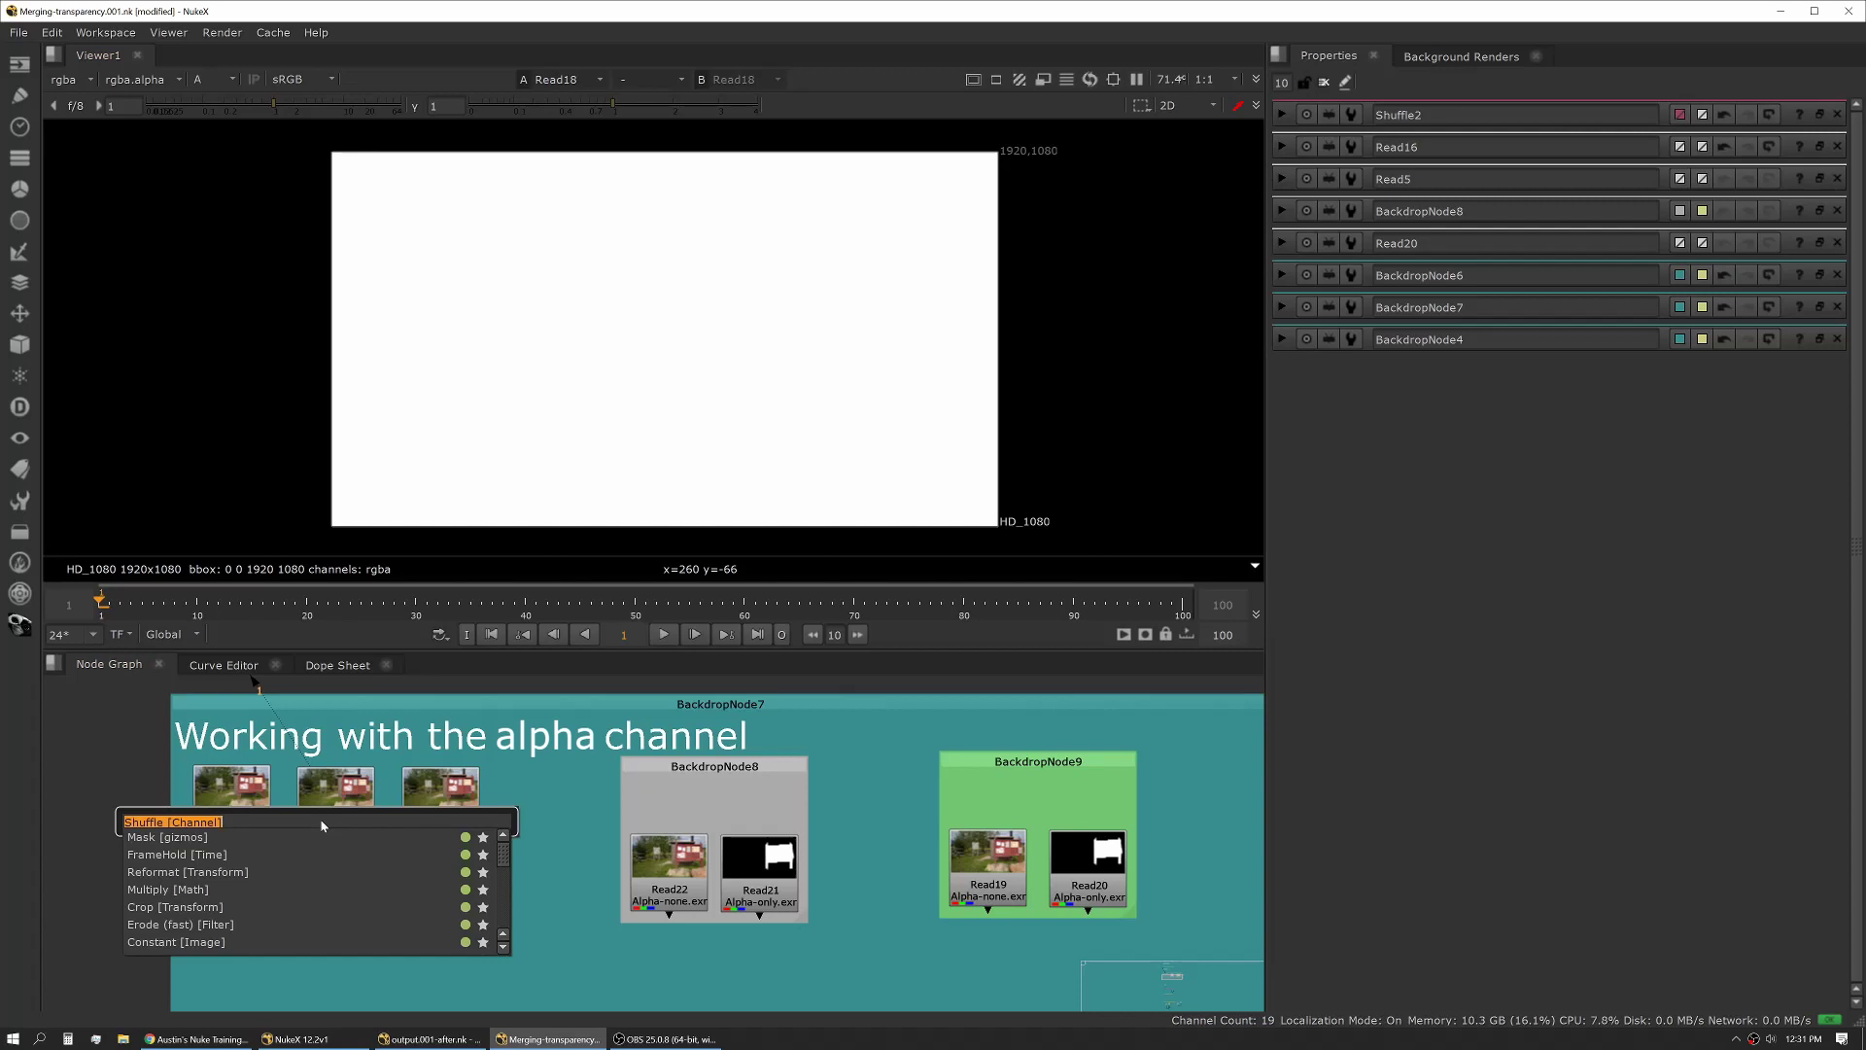
Add Shuffle3 under Read18 with alpha set to 1, back to the colour view
key(Return)
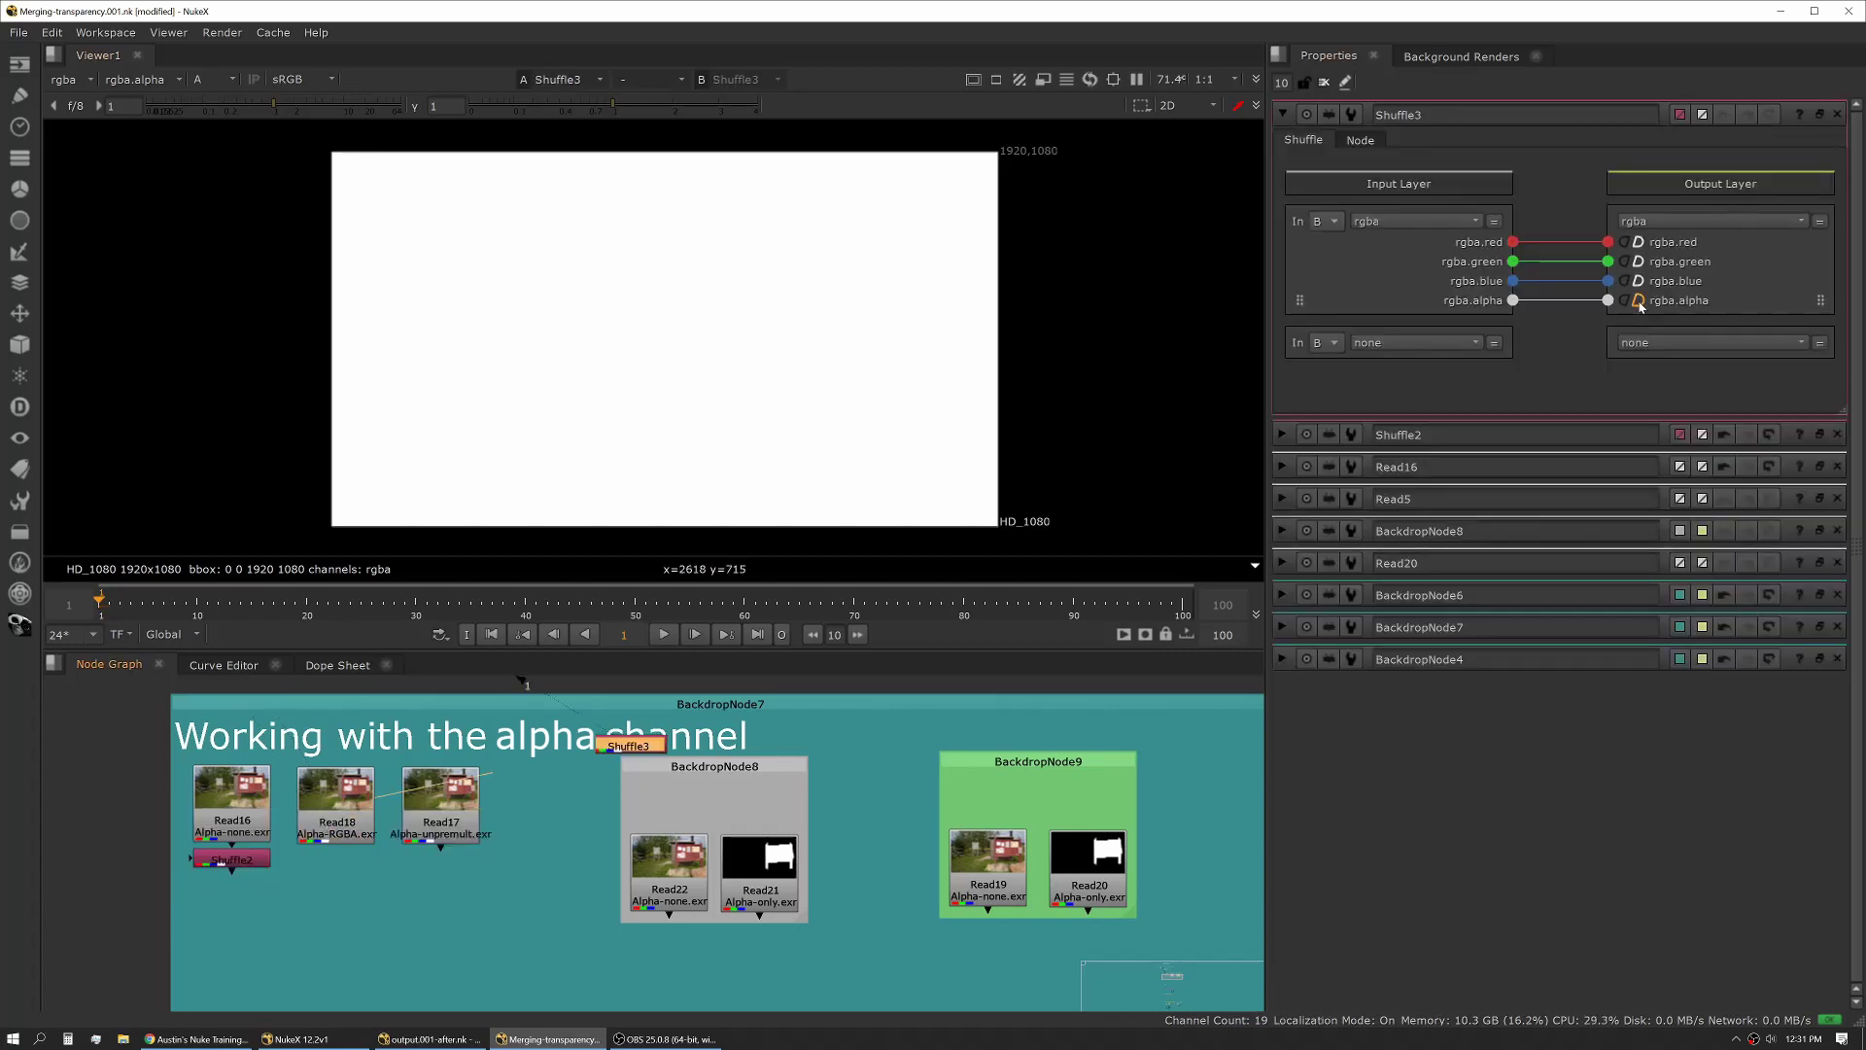
click(1639, 302)
drag(630, 746, 335, 871)
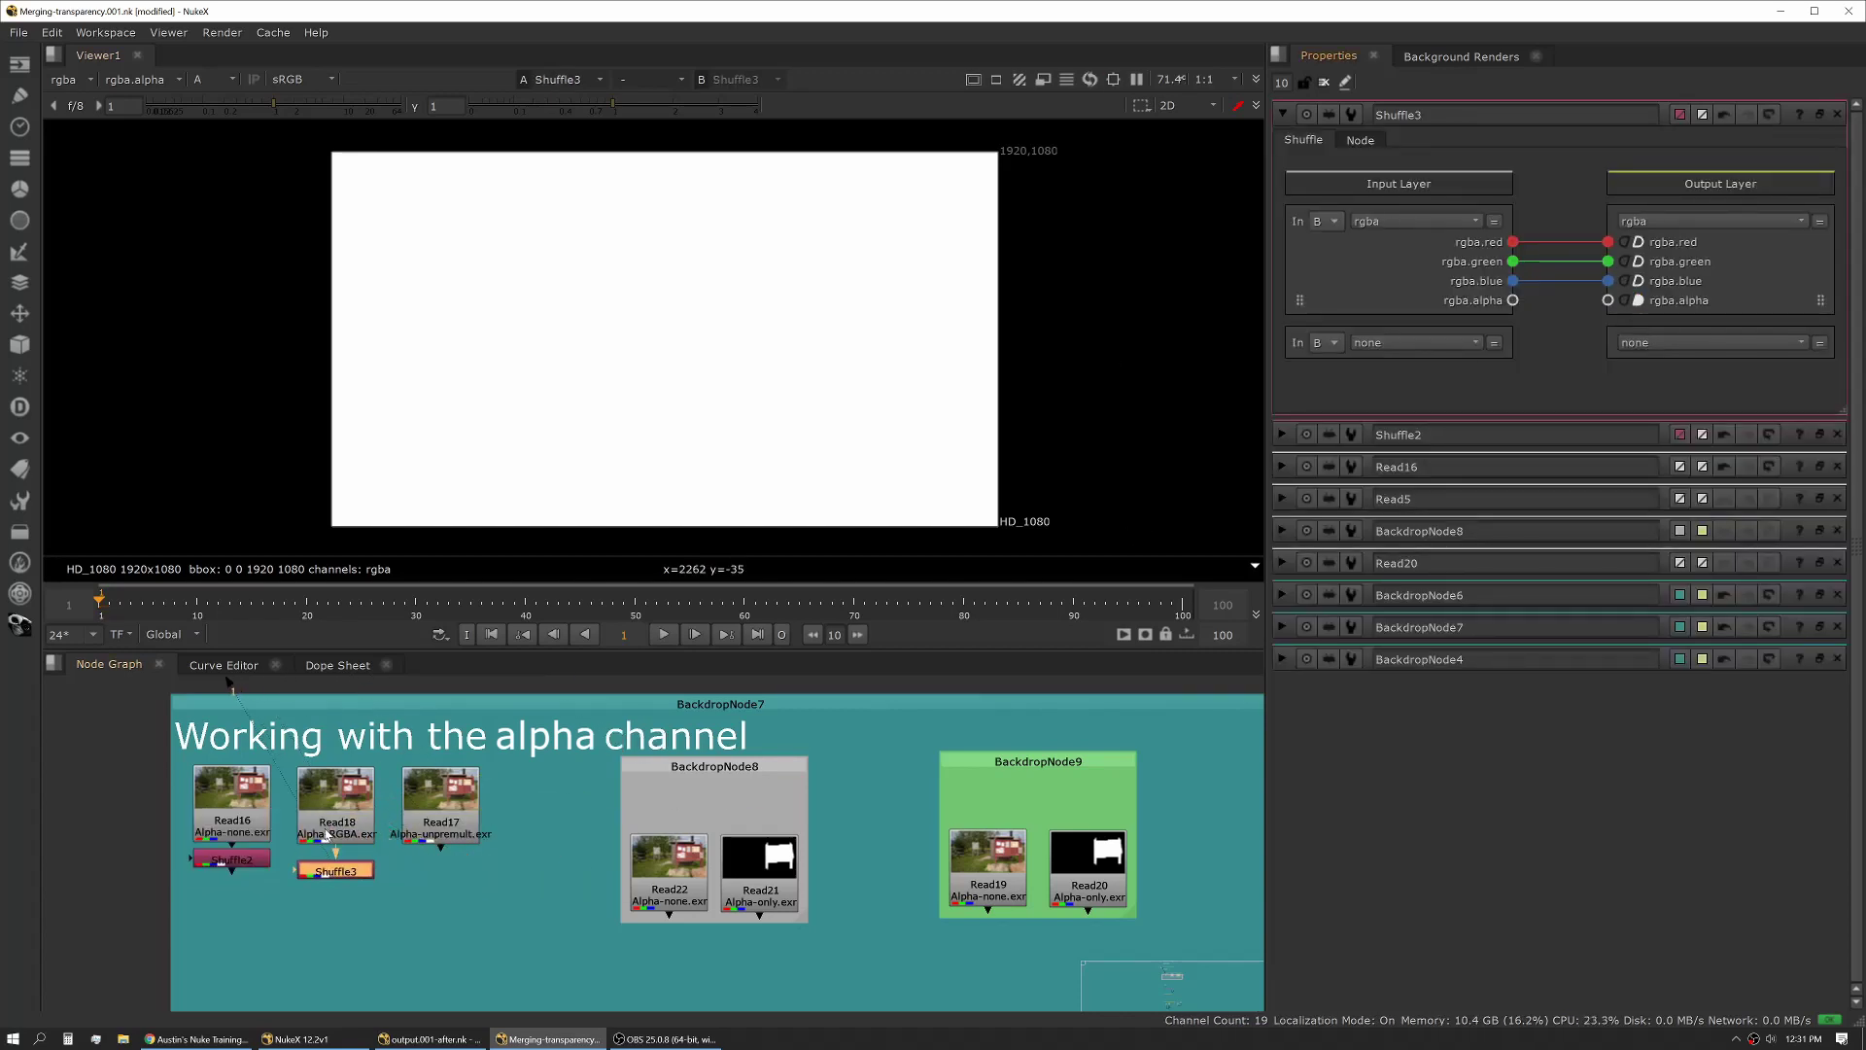
click(545, 836)
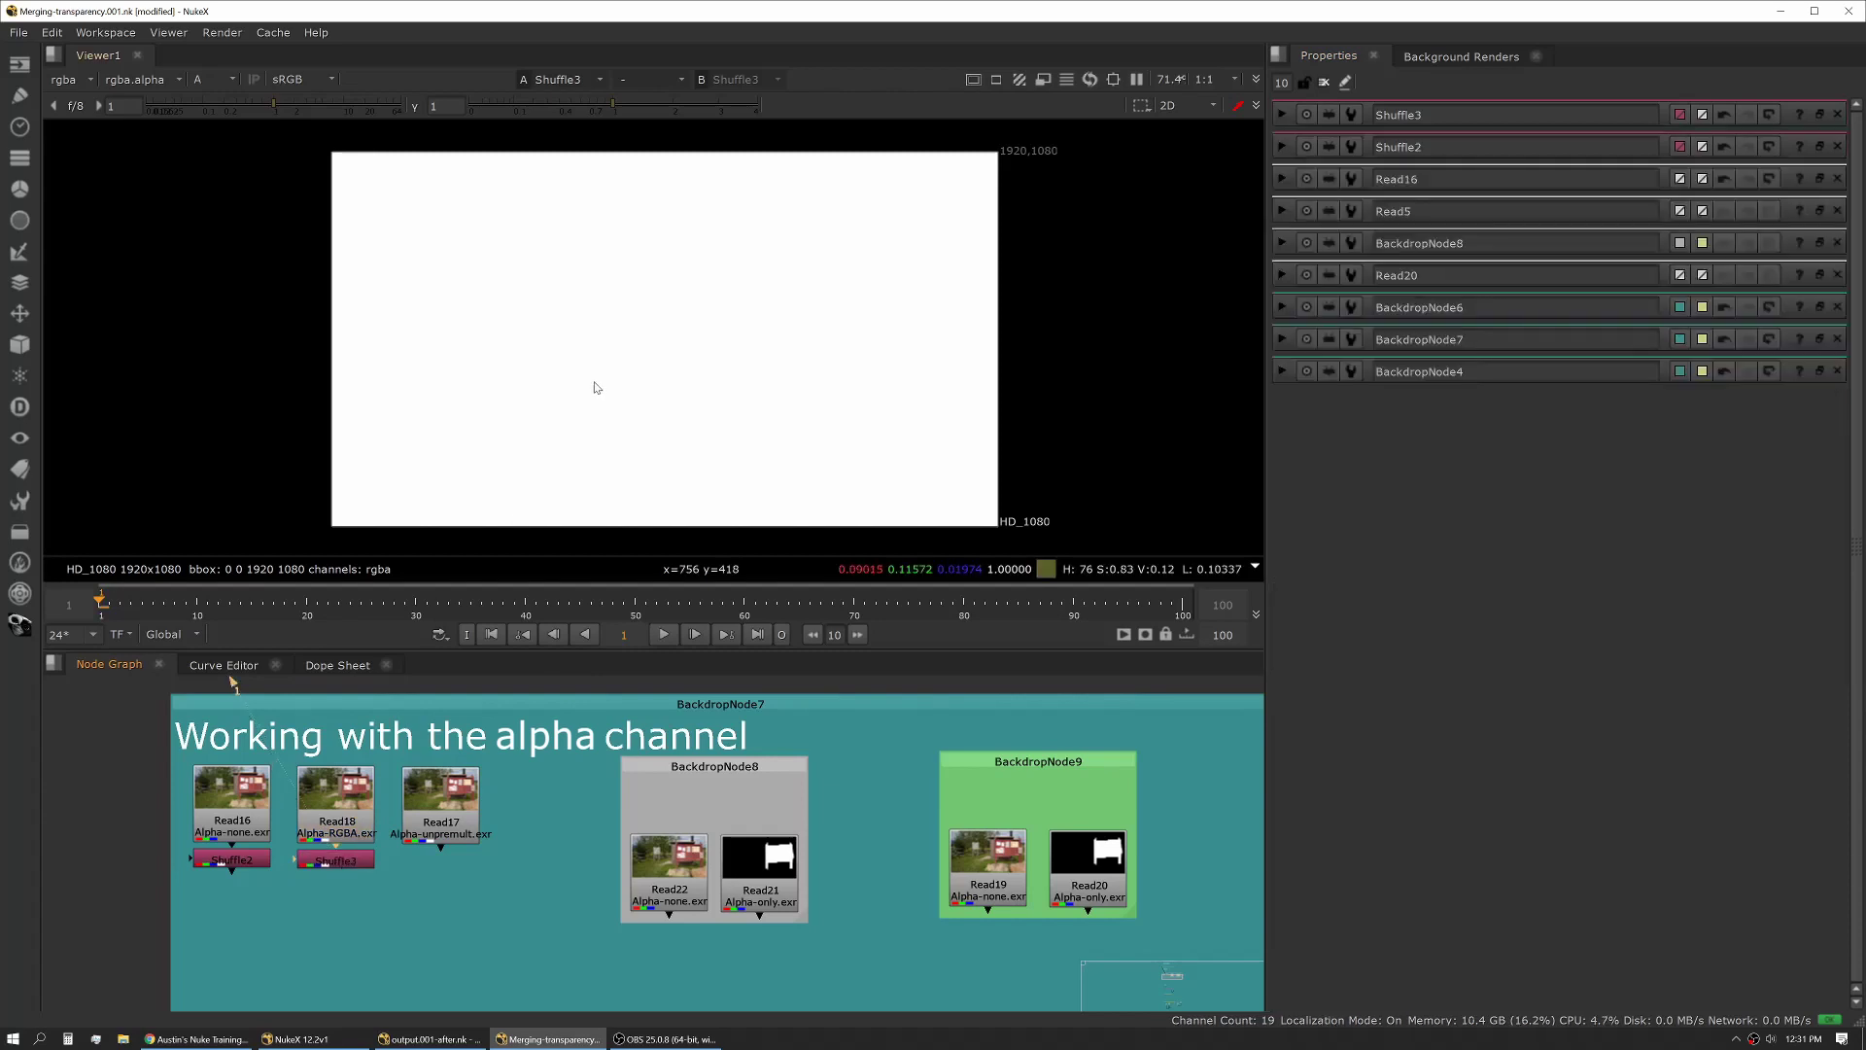
key(a)
key(a)
key(a)
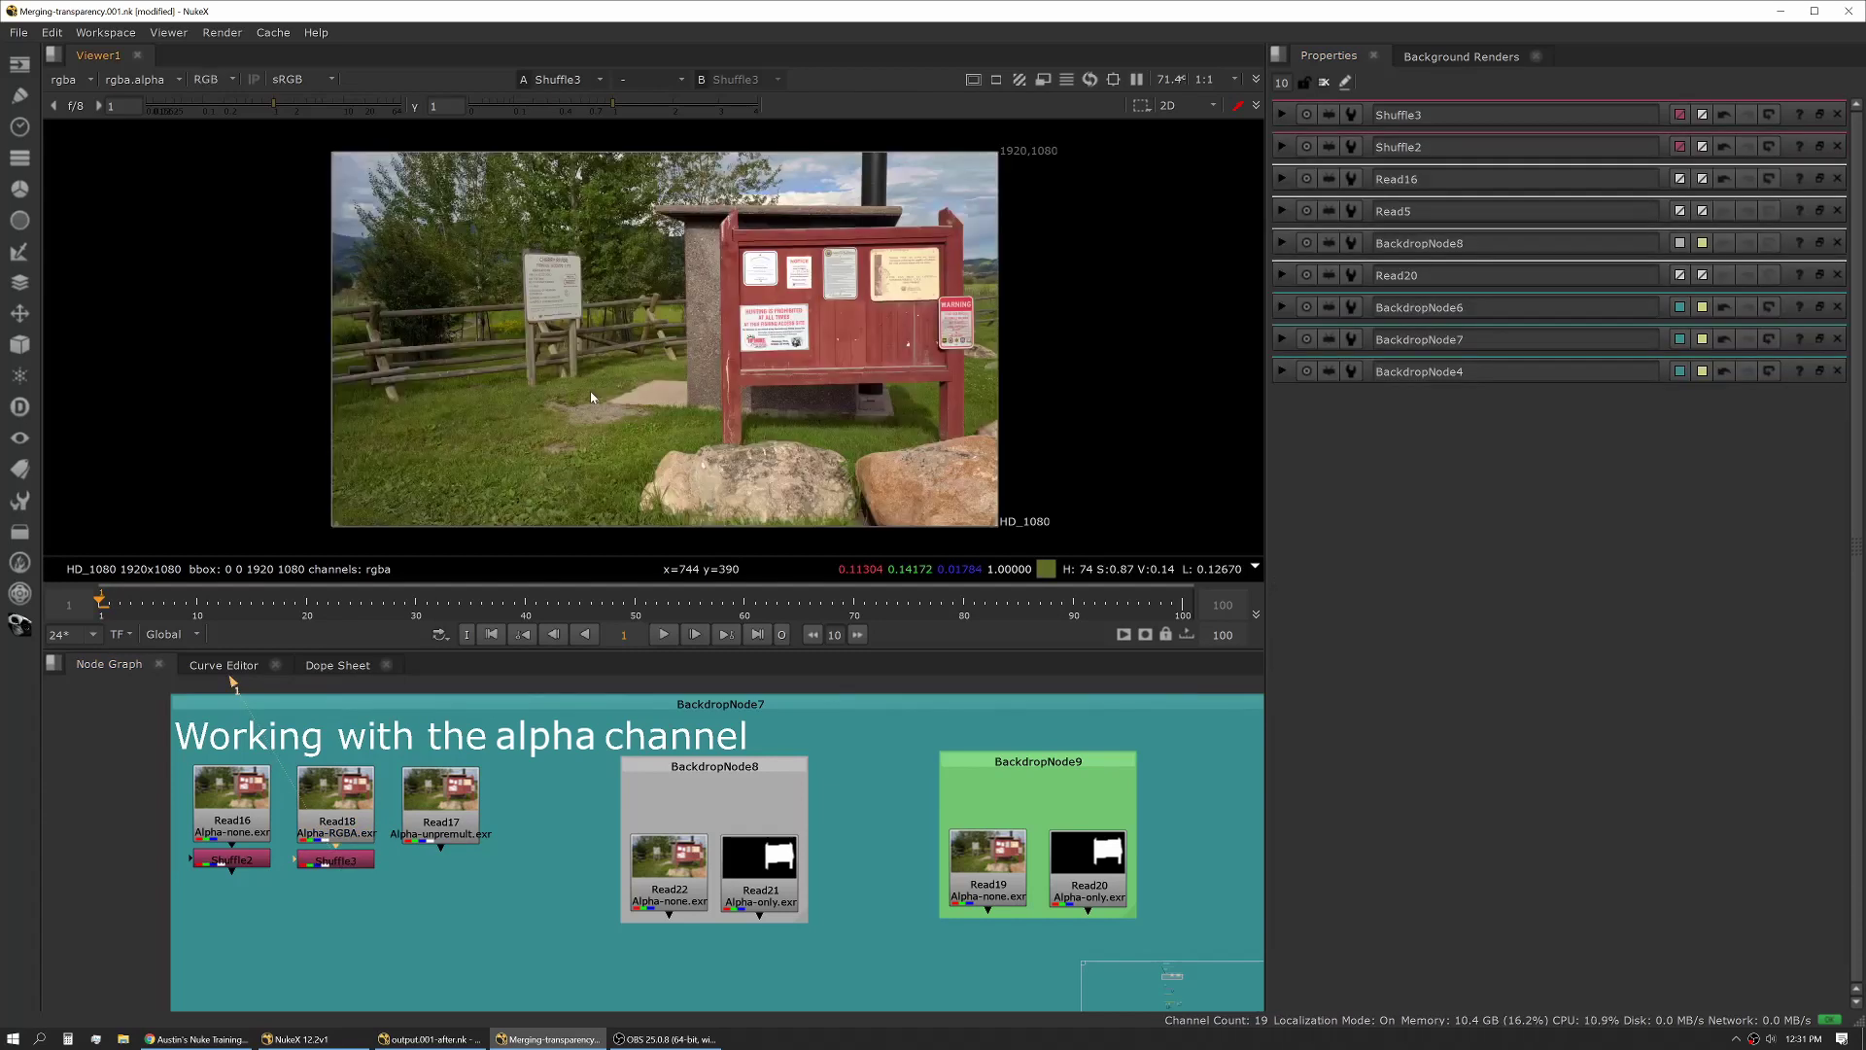
View Read17 and confirm its alpha is a white notice-board shape on black
click(462, 821)
key(1)
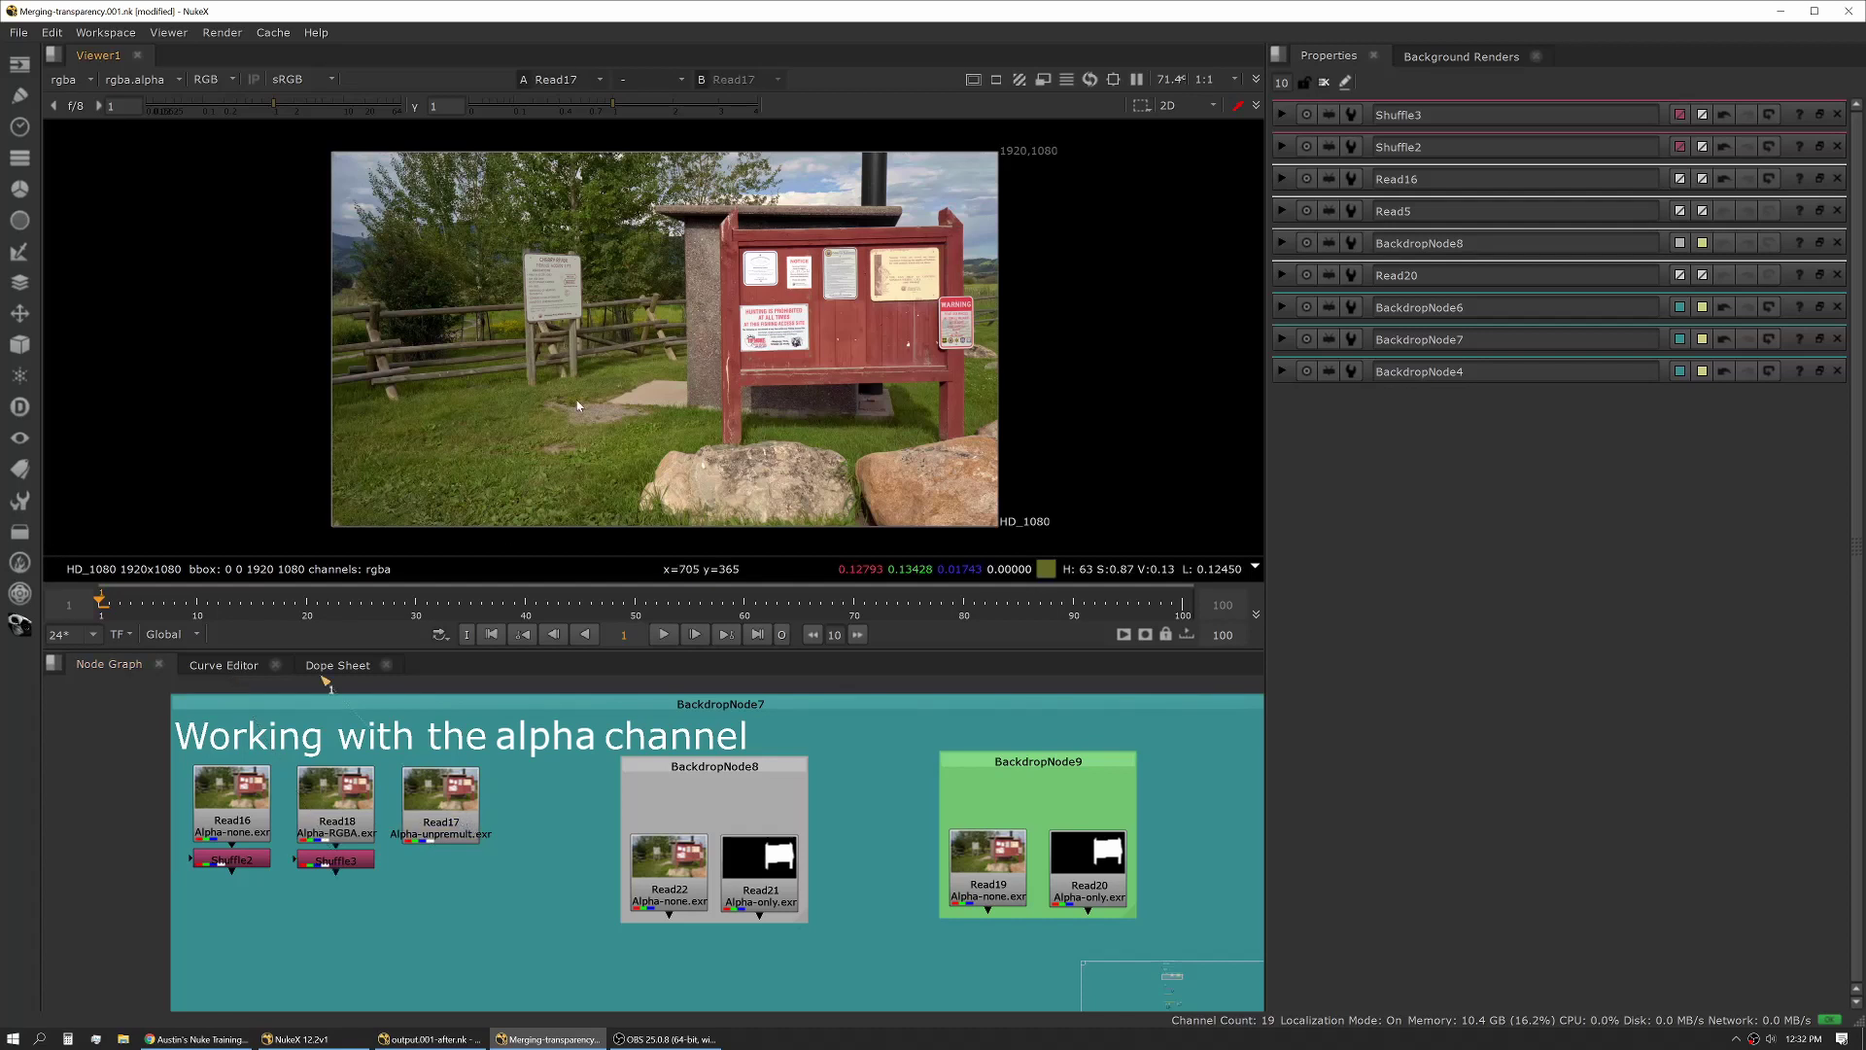
key(a)
key(a)
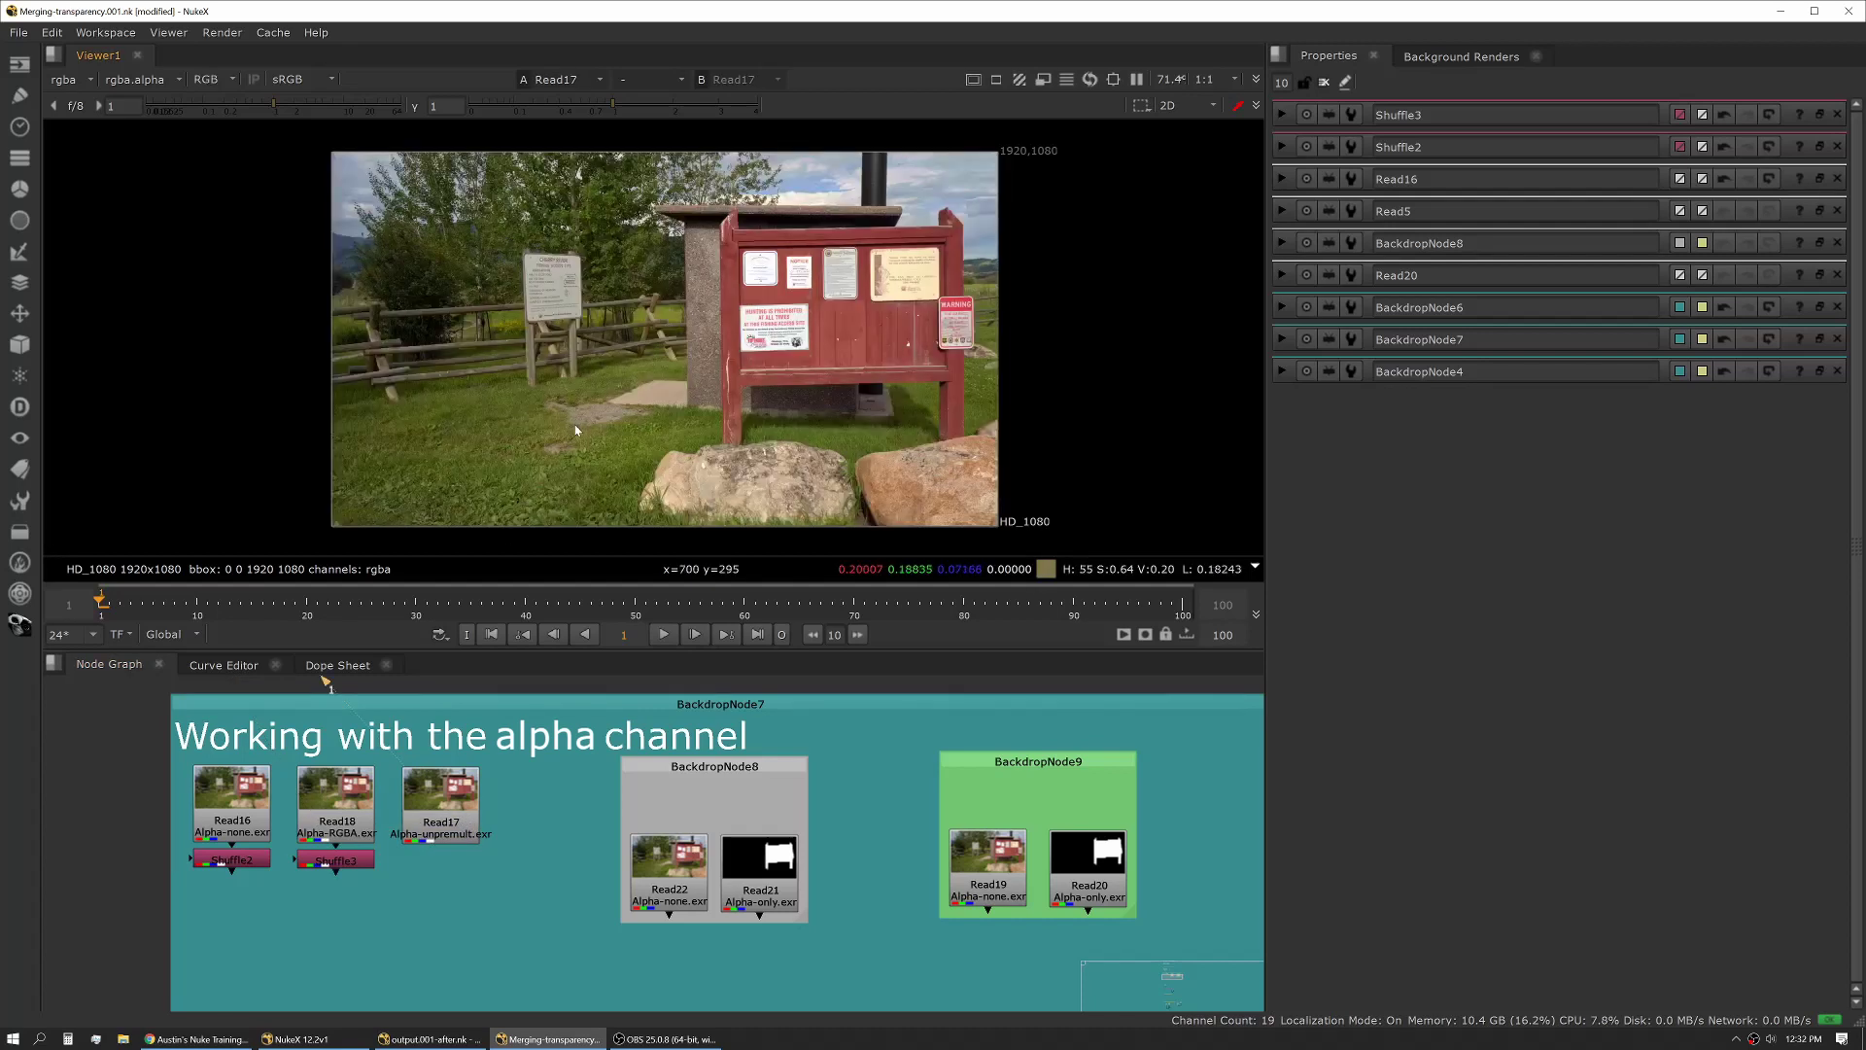
click(428, 824)
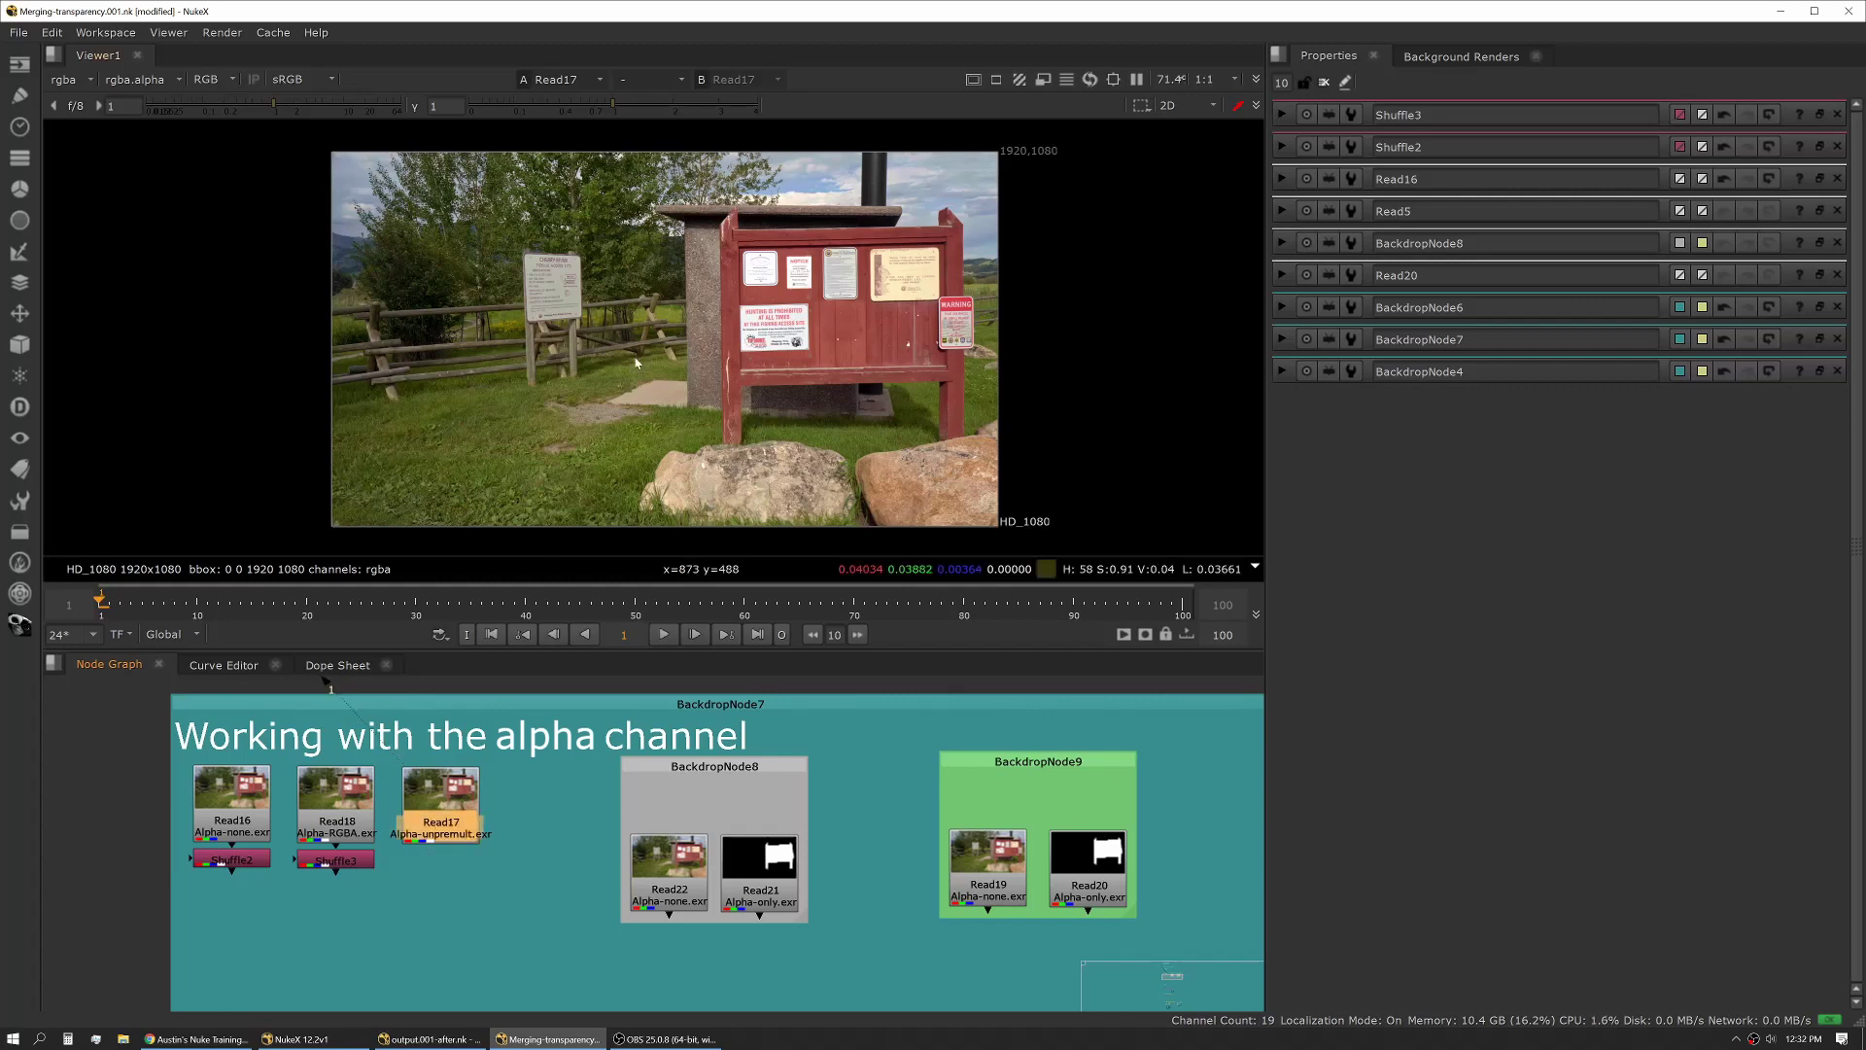
key(a)
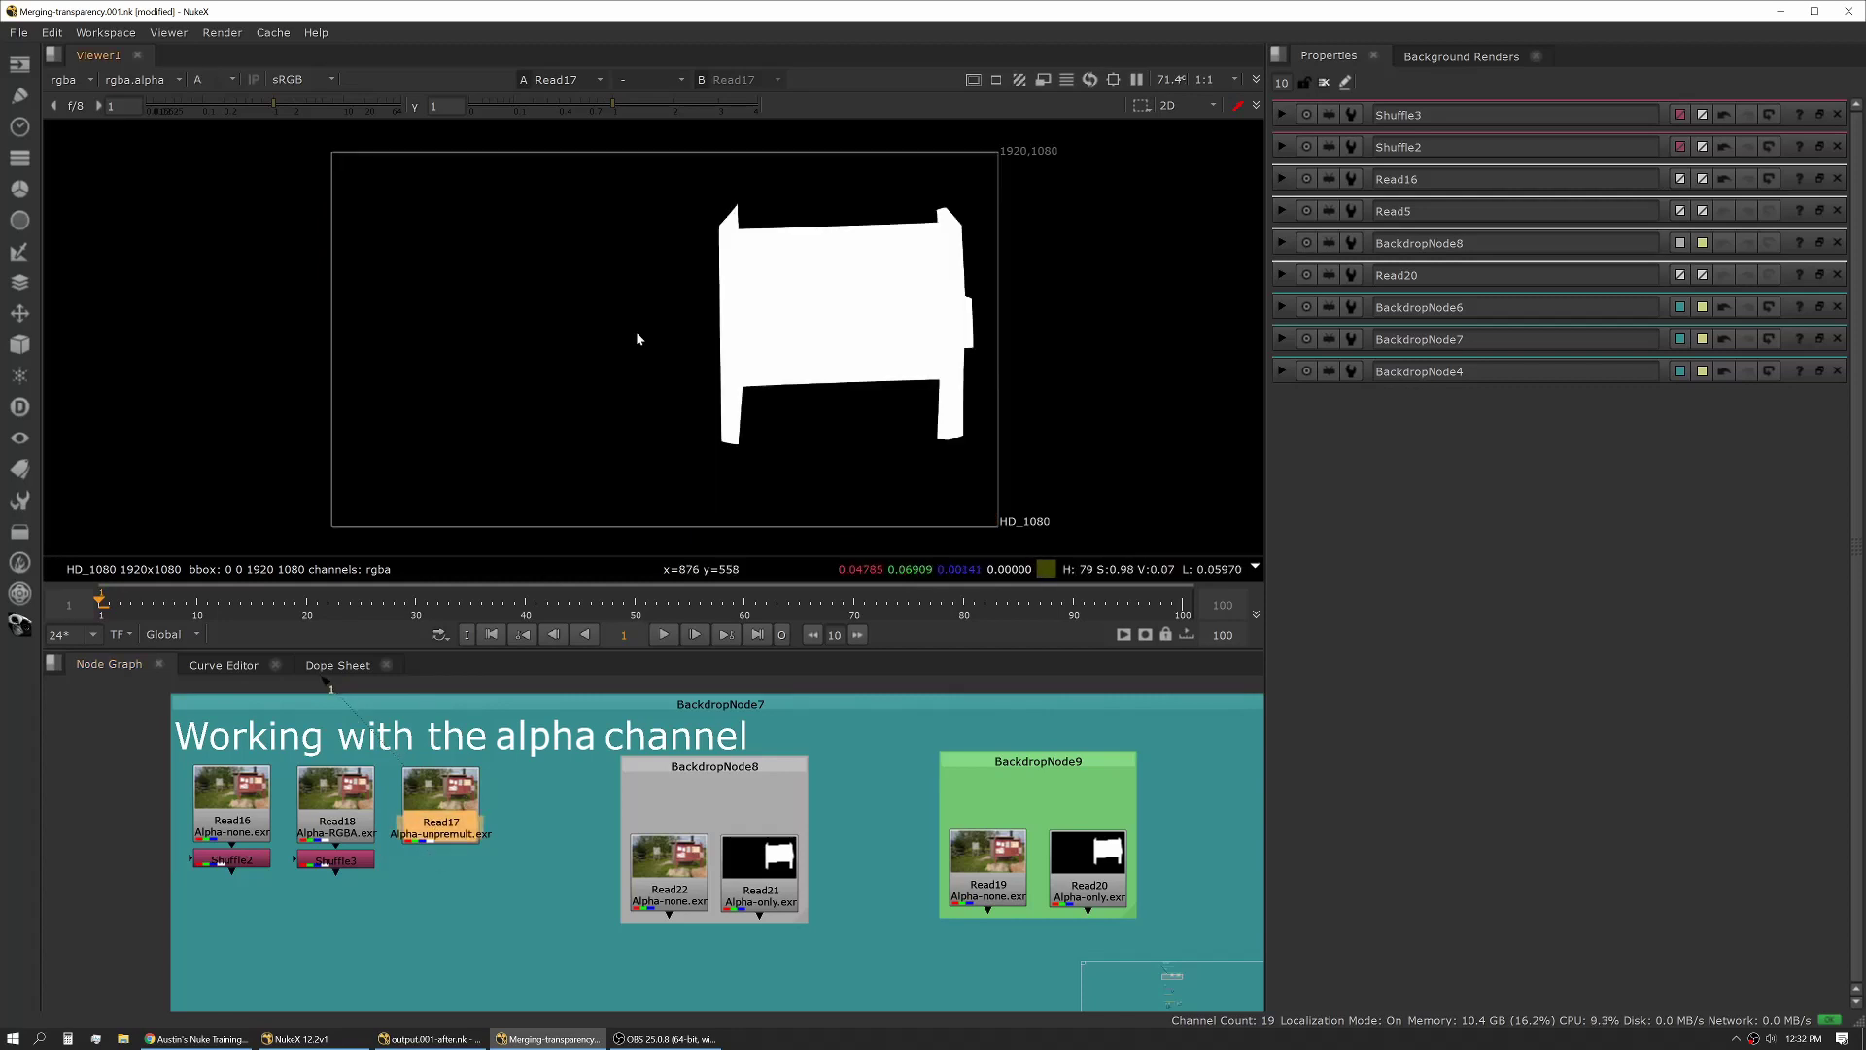
key(a)
key(a)
key(a)
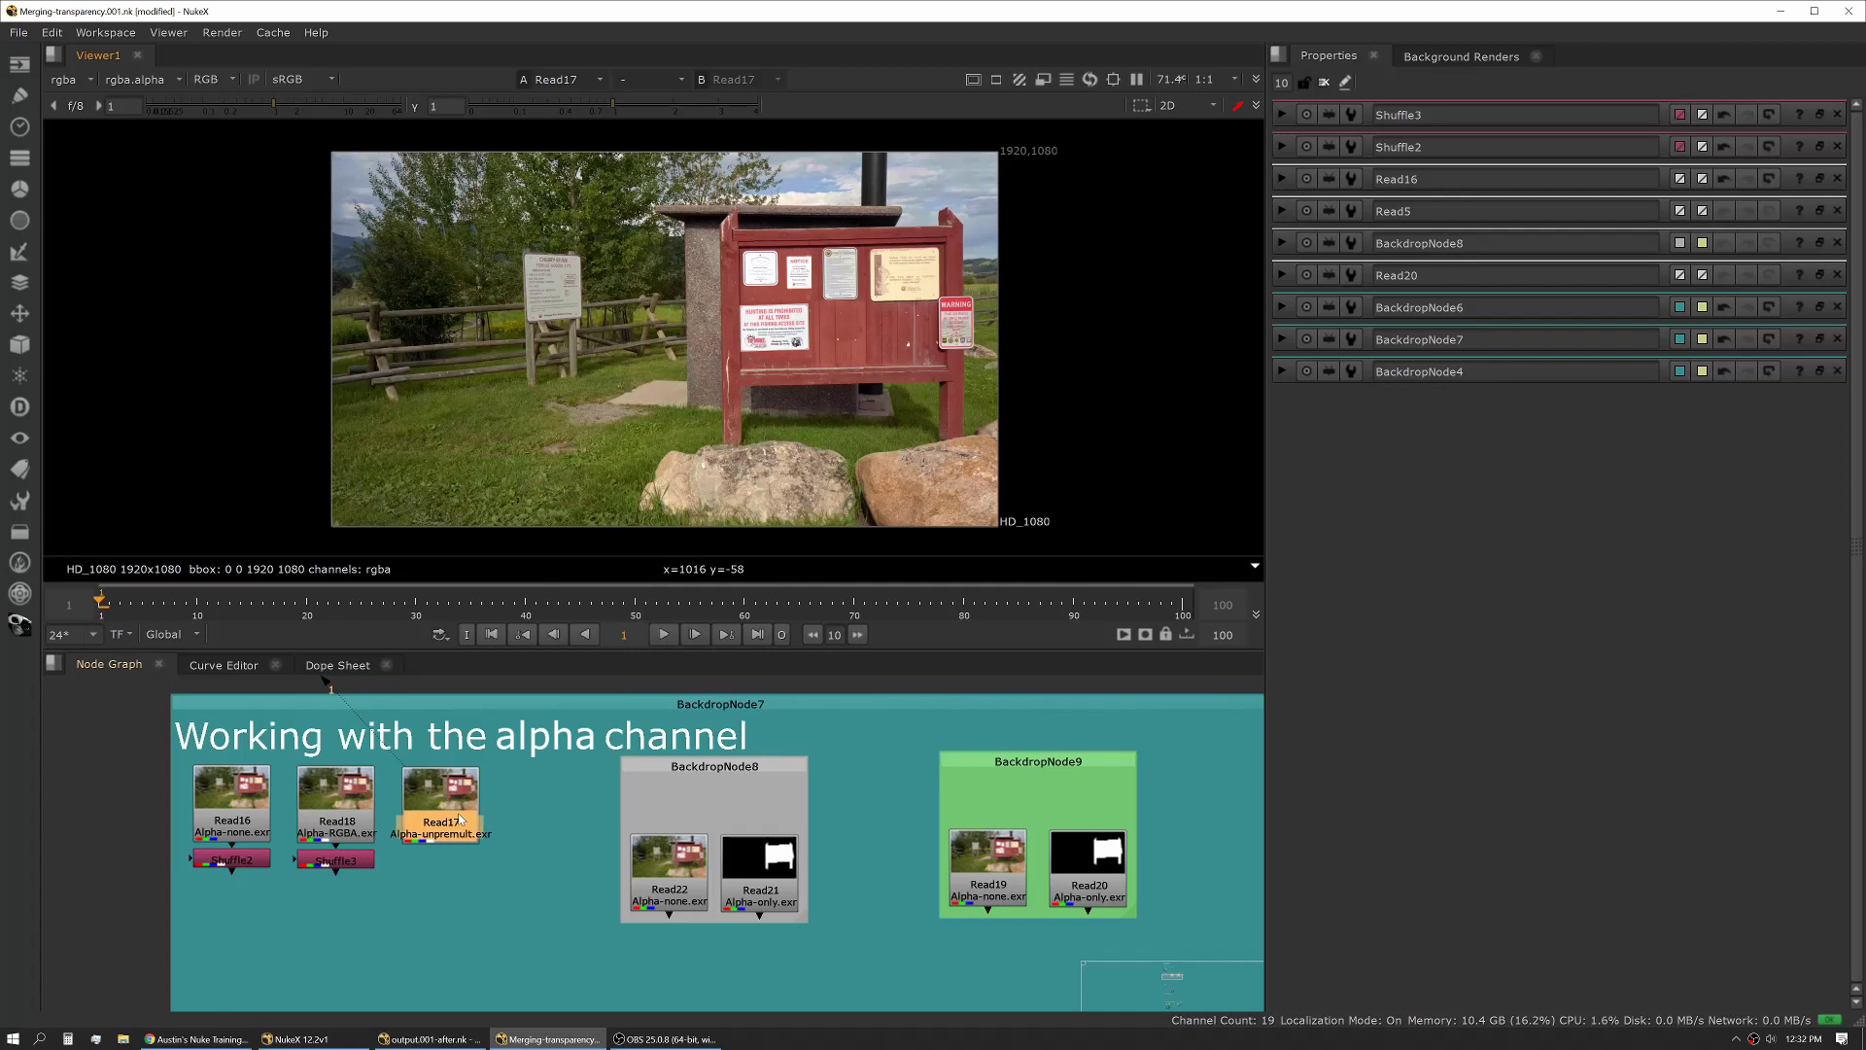
middle_drag(775, 903, 710, 845)
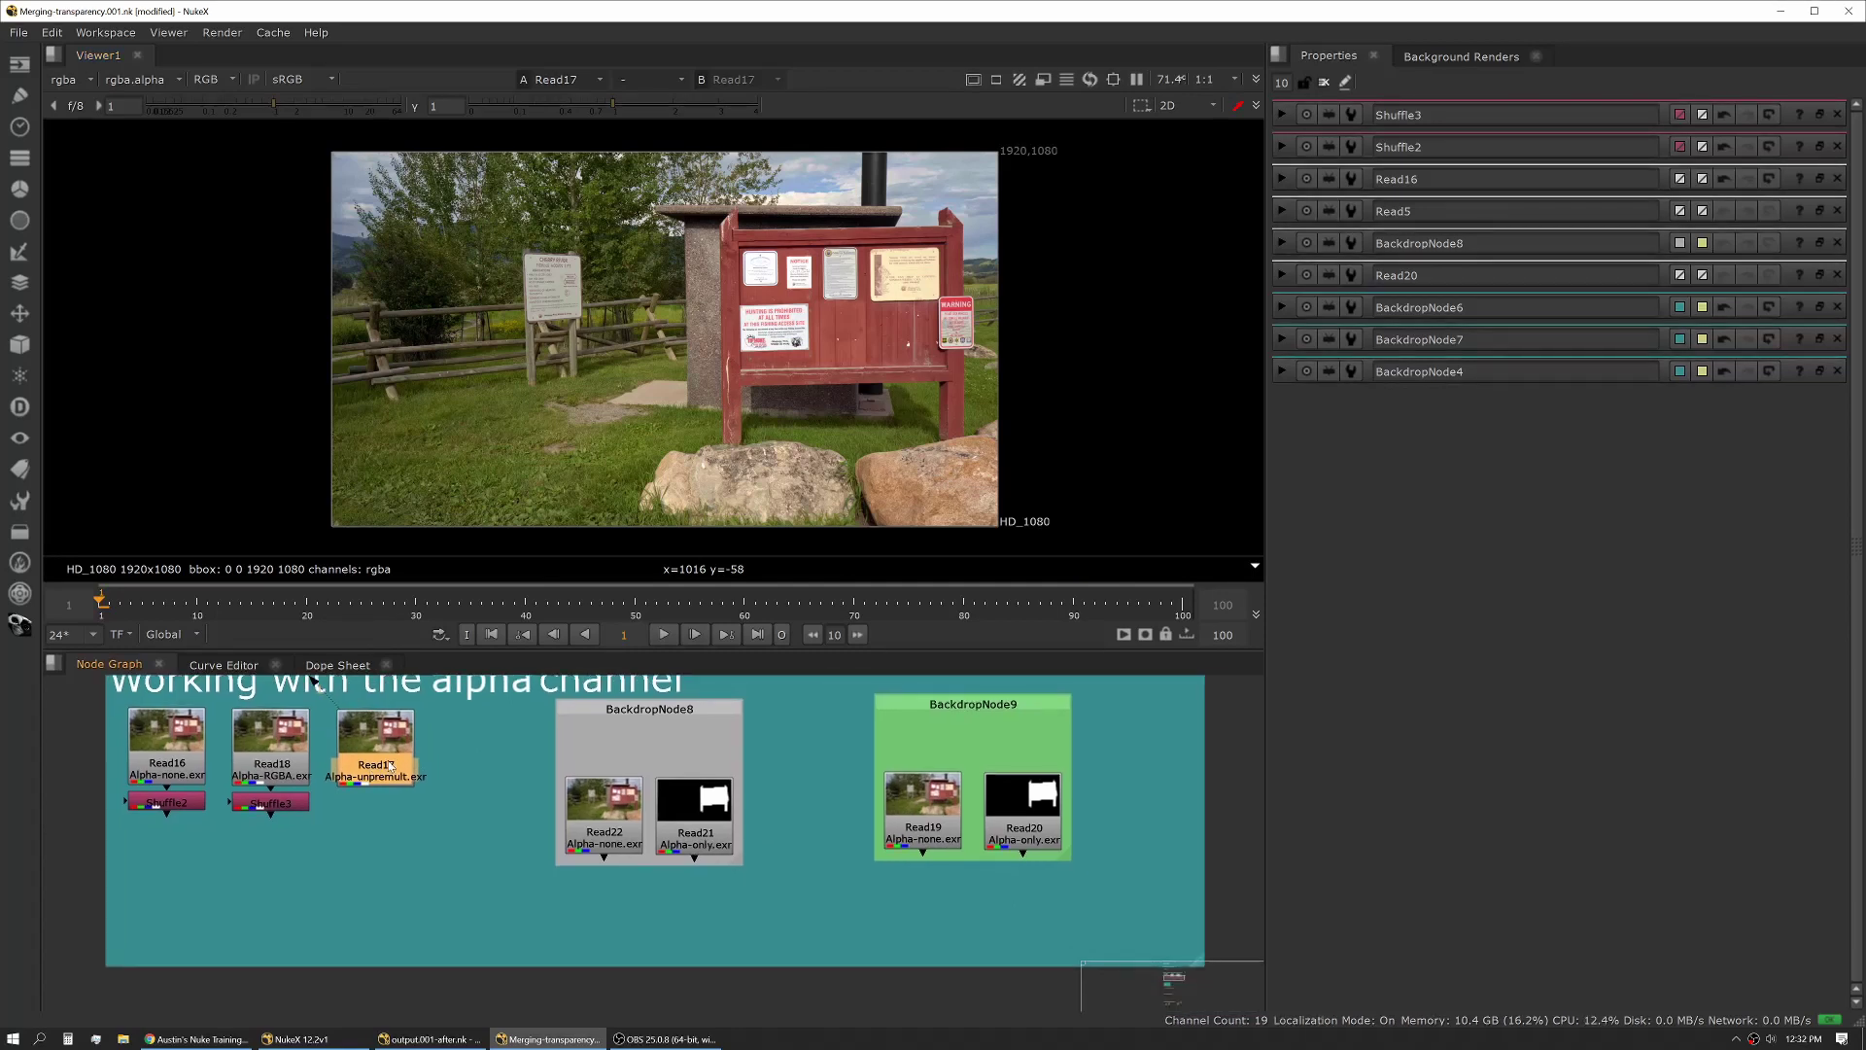
Add a Premult1 node ('prem') under Read17 so the board appears cut out on black
key(Tab)
text(prem)
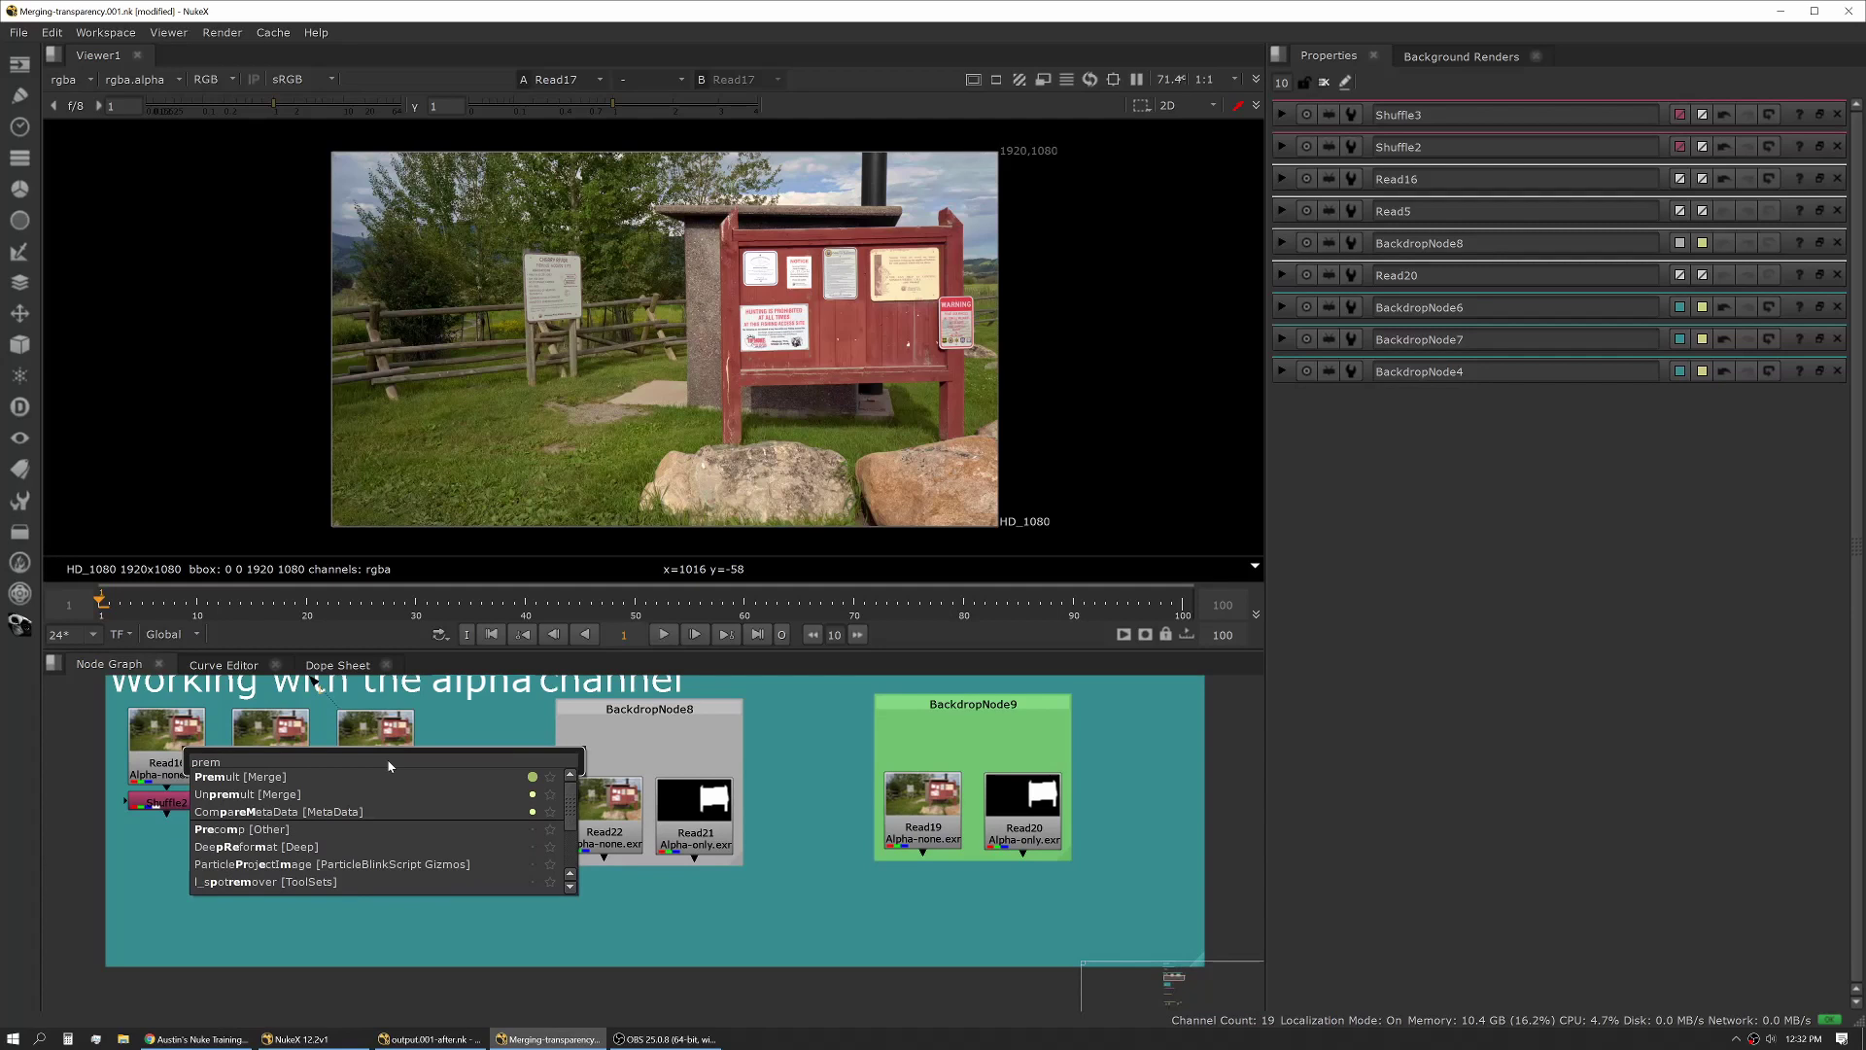
key(Return)
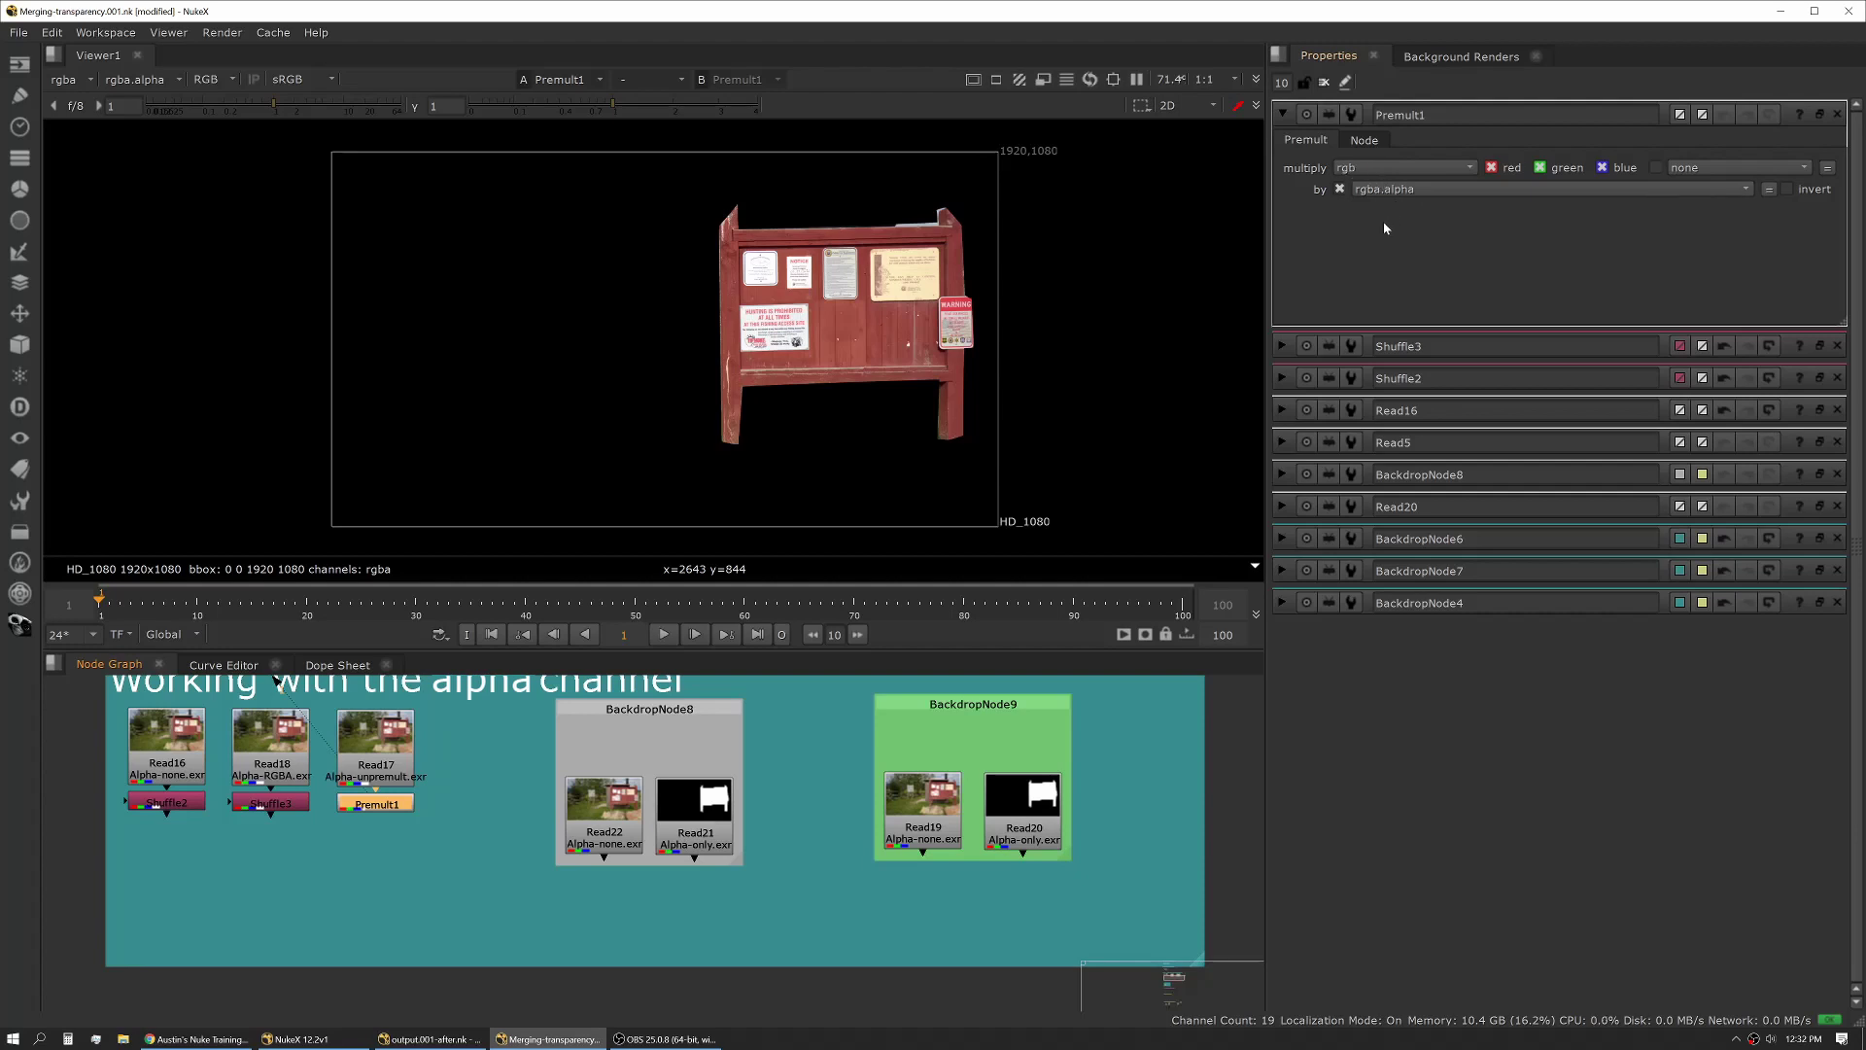
click(418, 846)
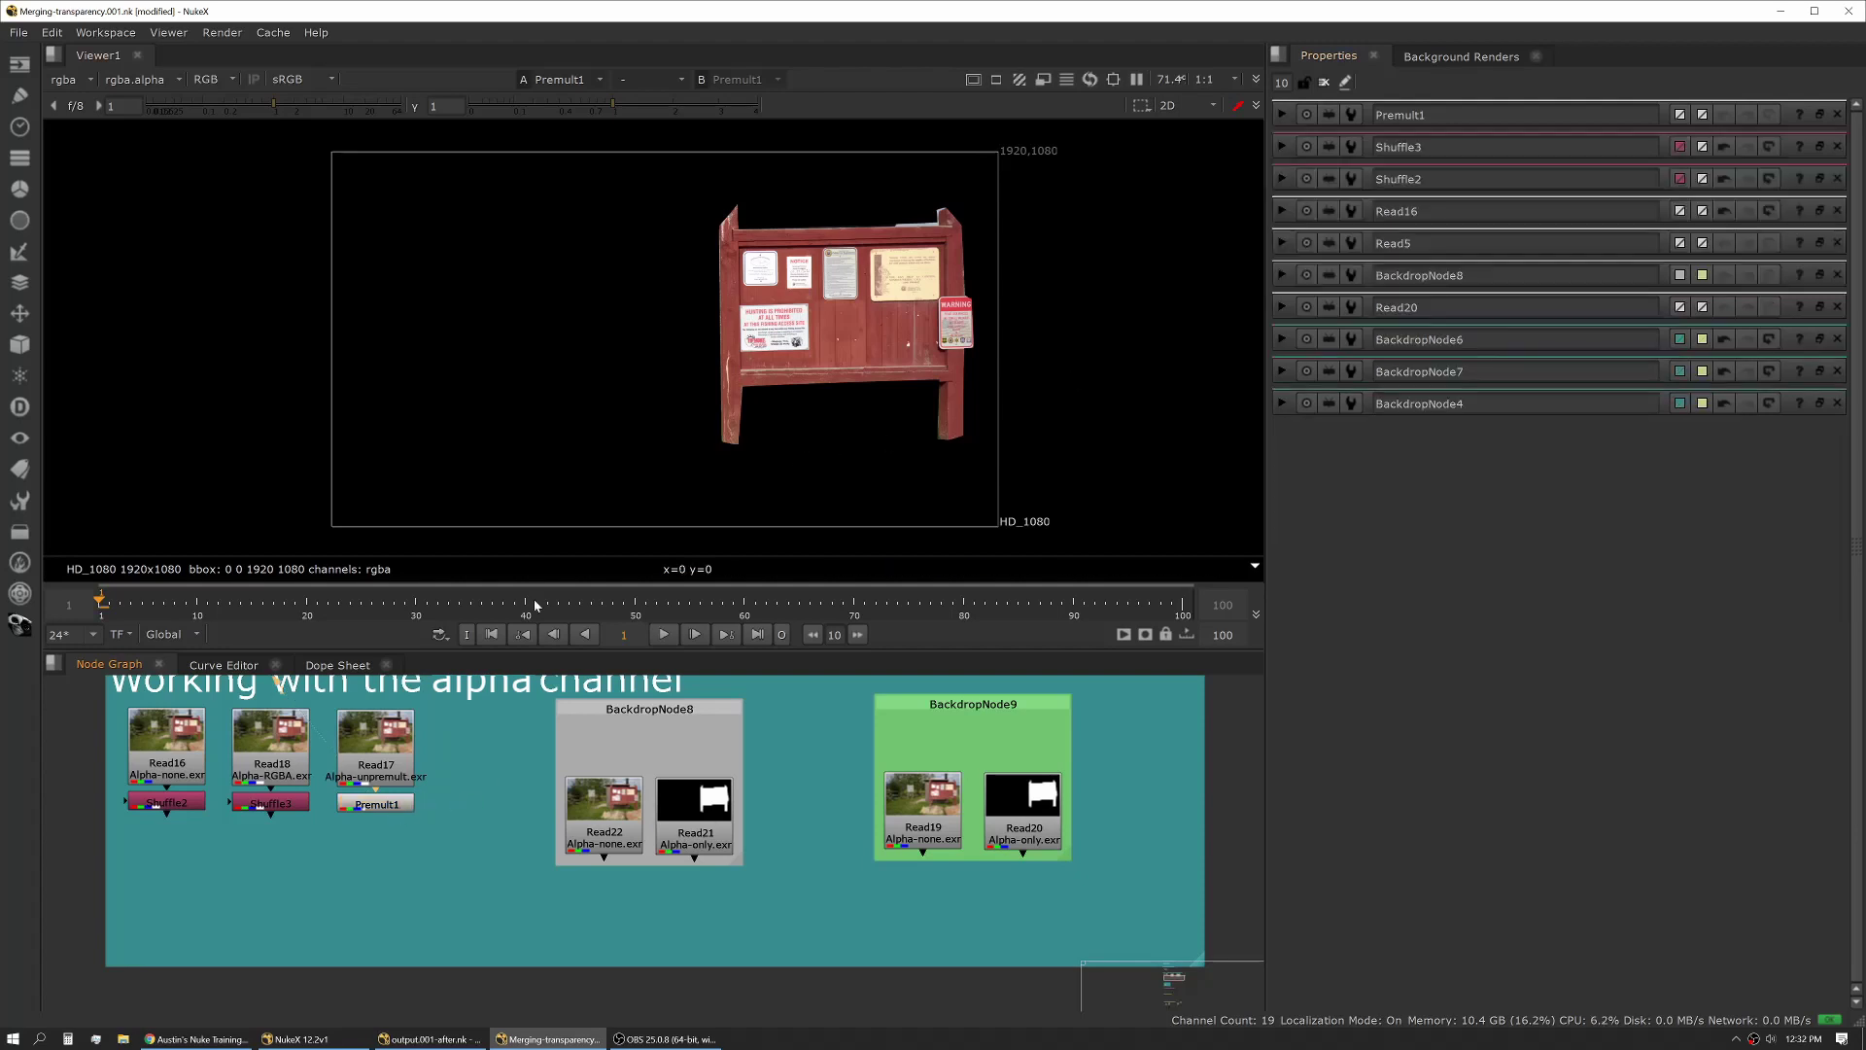
key(a)
key(a)
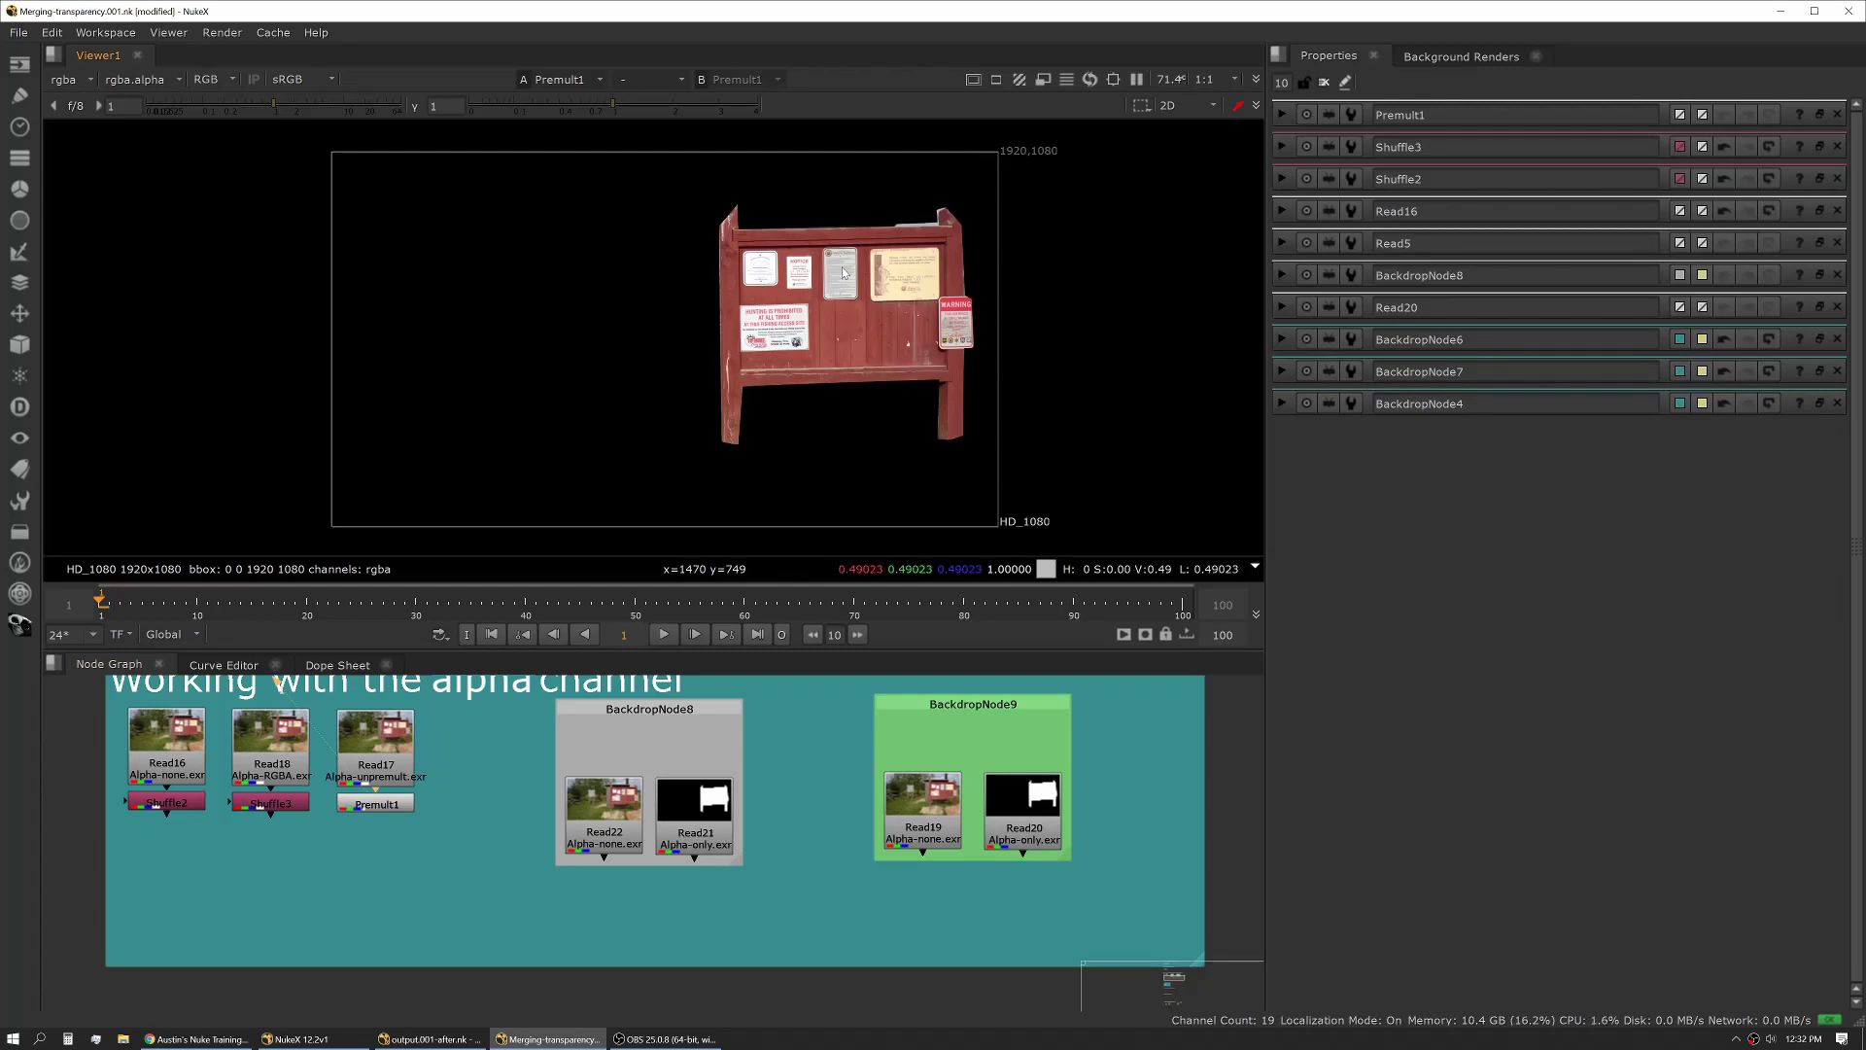
middle_drag(499, 824, 461, 865)
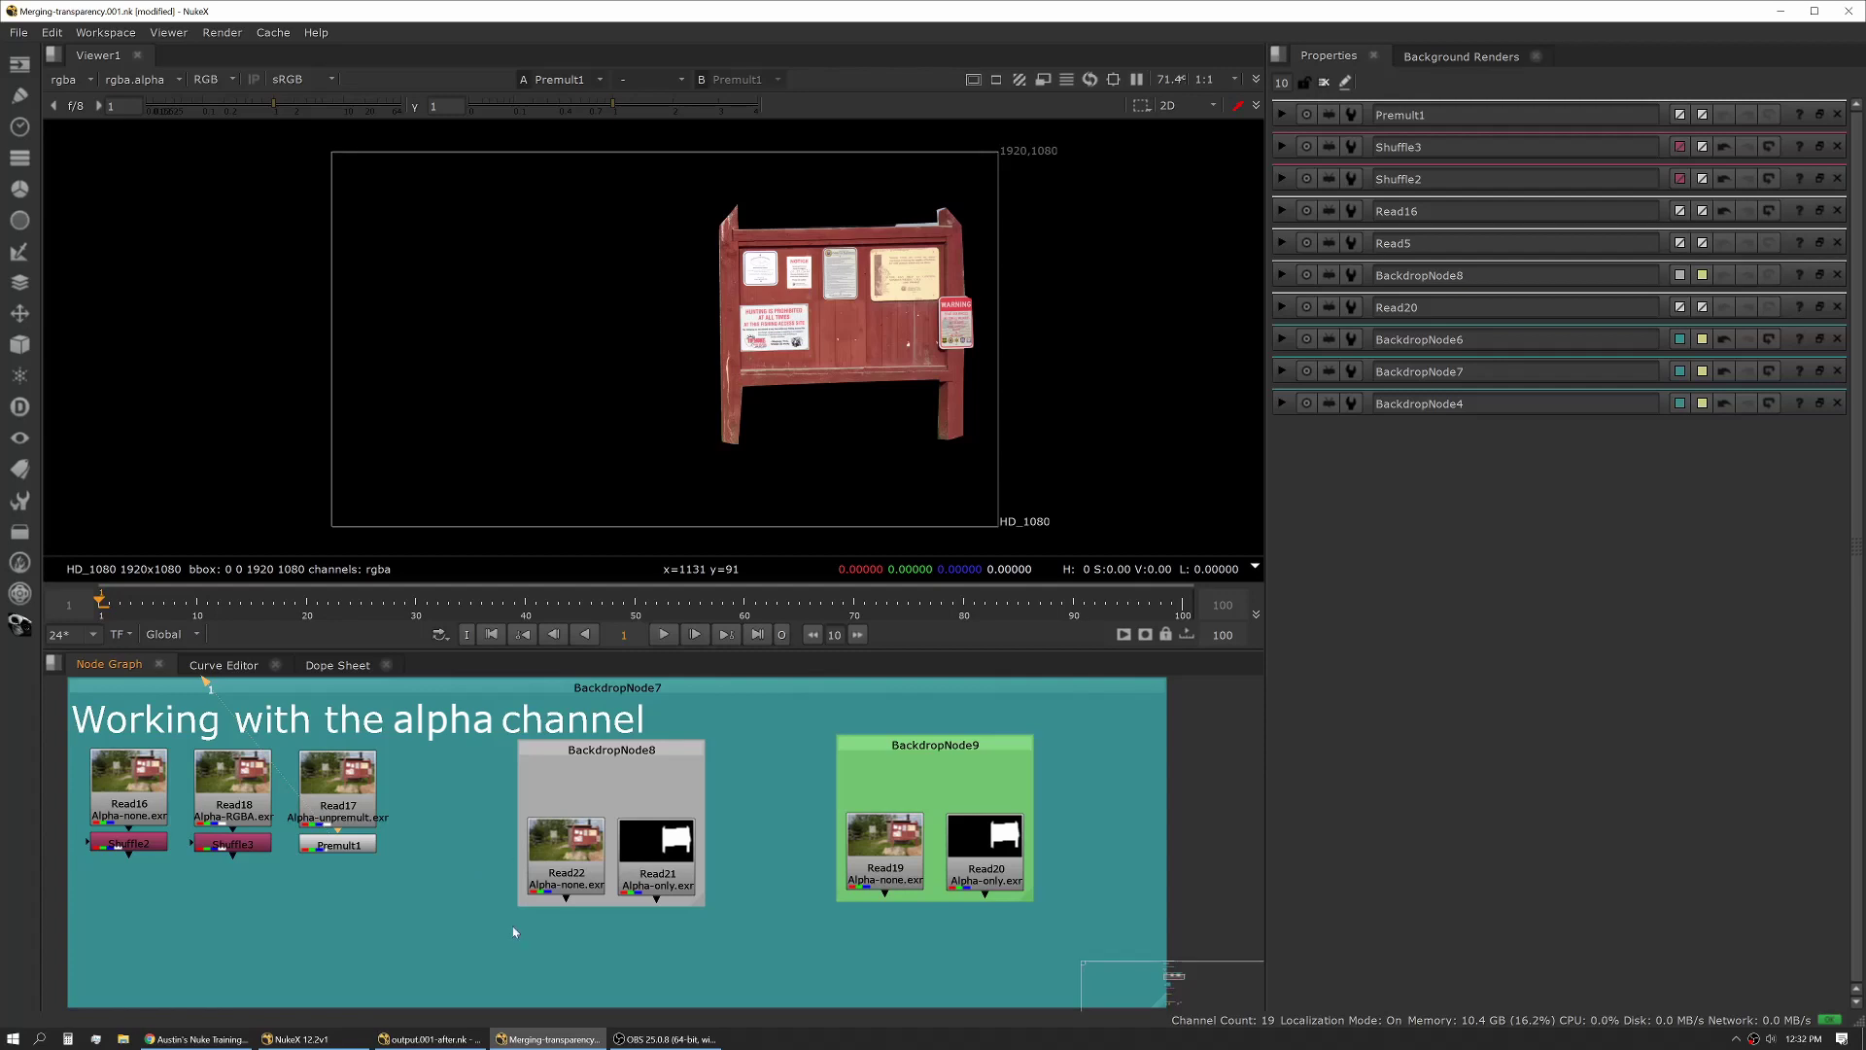
Add Merge6 under Read22 with its A input connected to Read21
scroll(515, 826, up, 3)
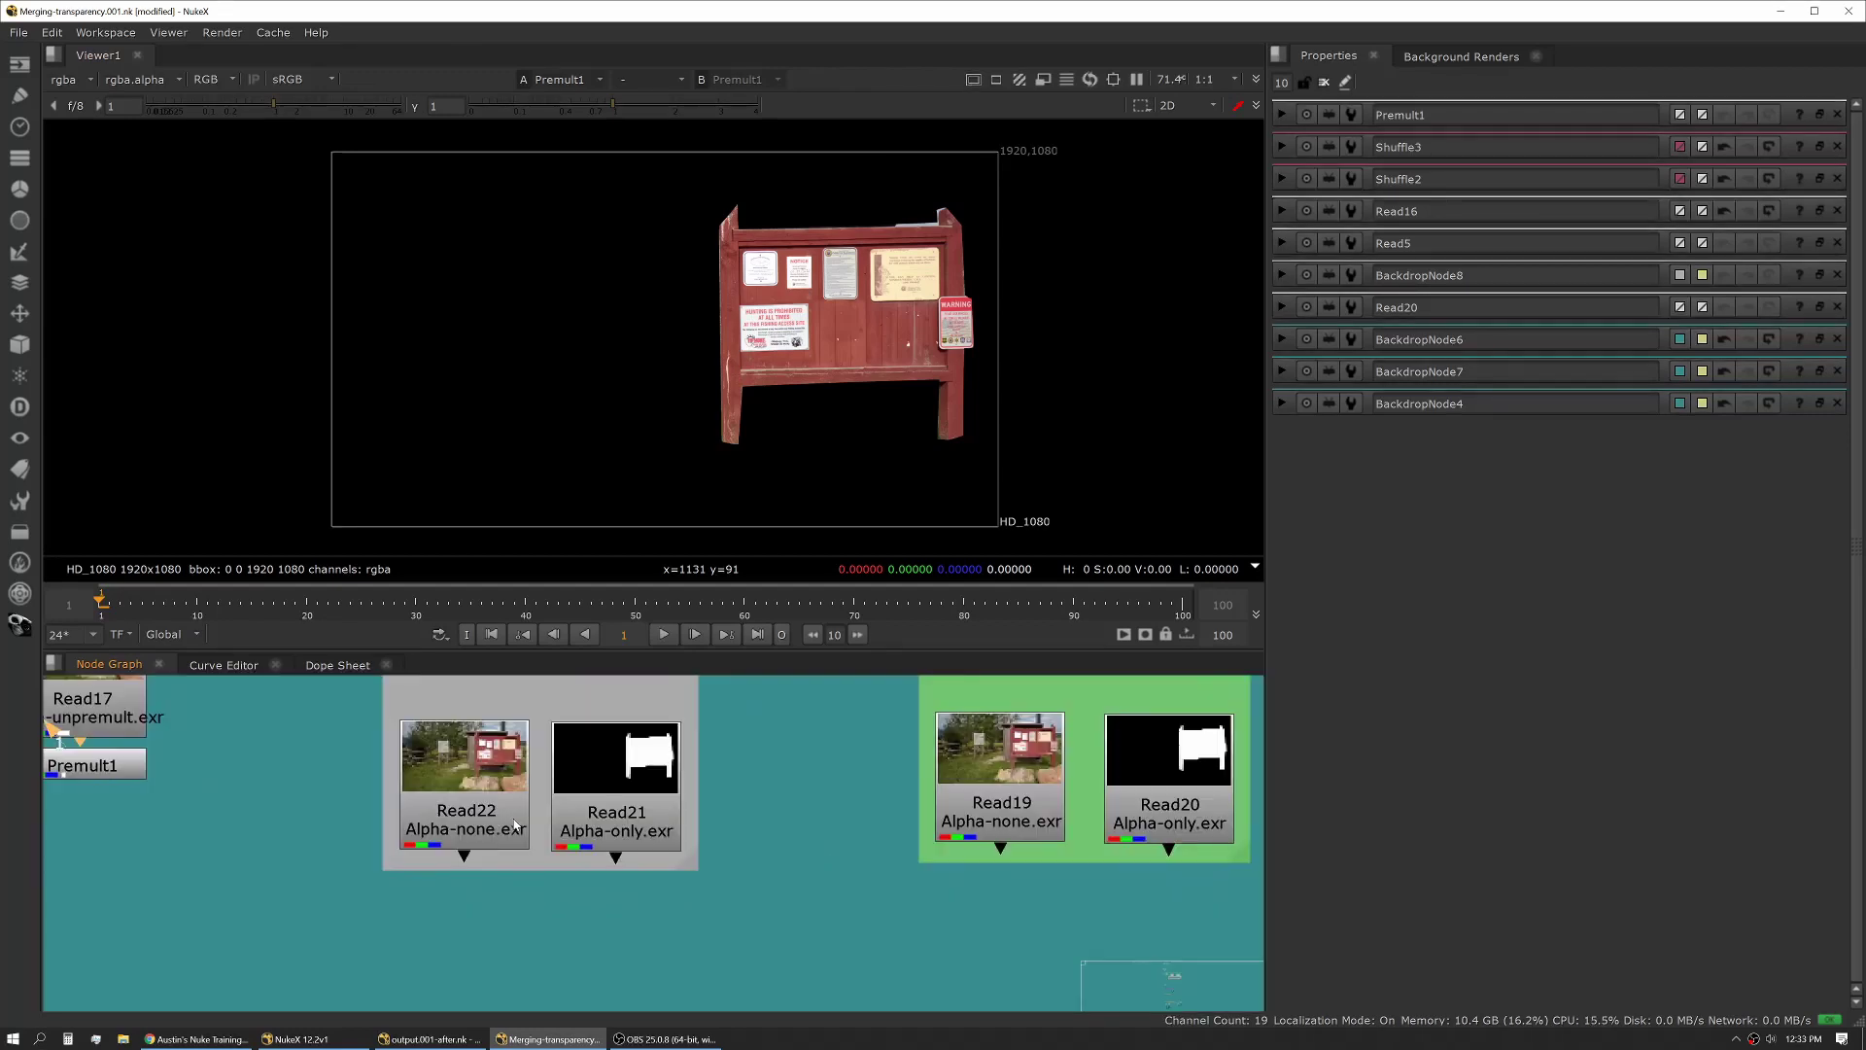
scroll(516, 826, down, 2)
click(509, 825)
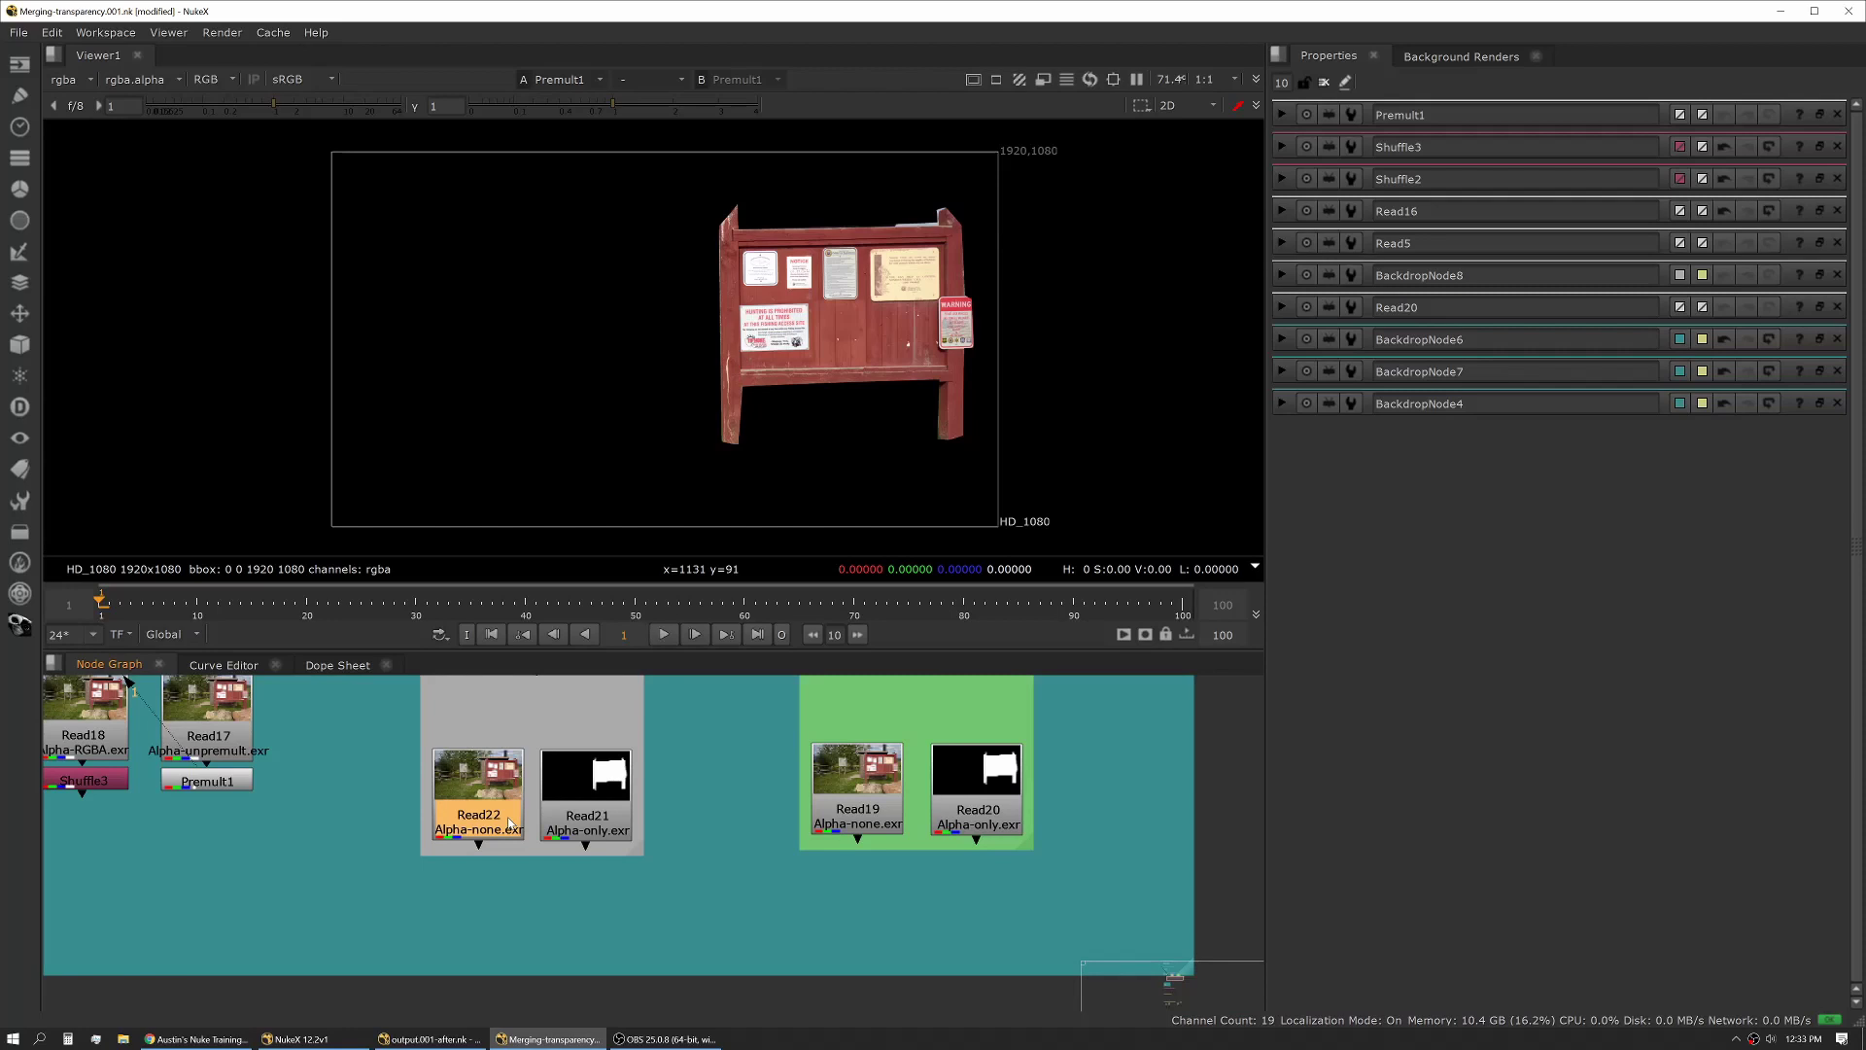
key(m)
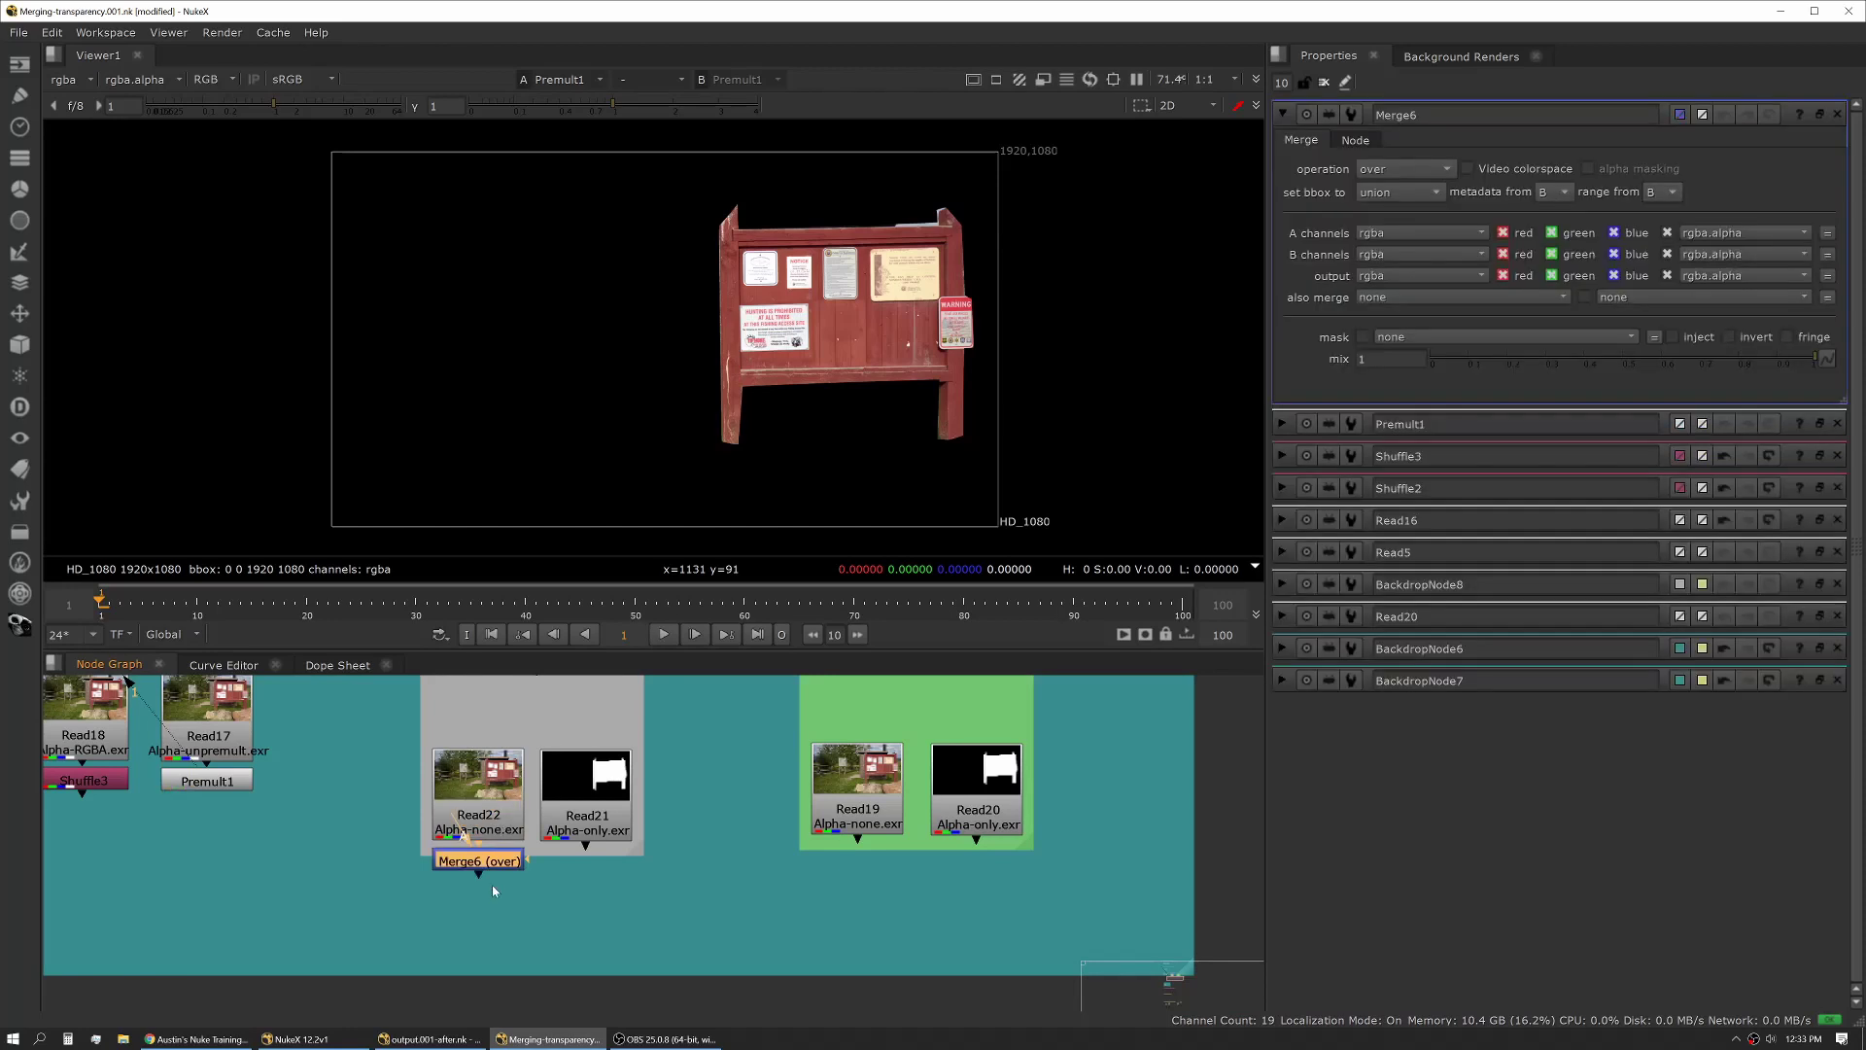
drag(466, 887, 605, 808)
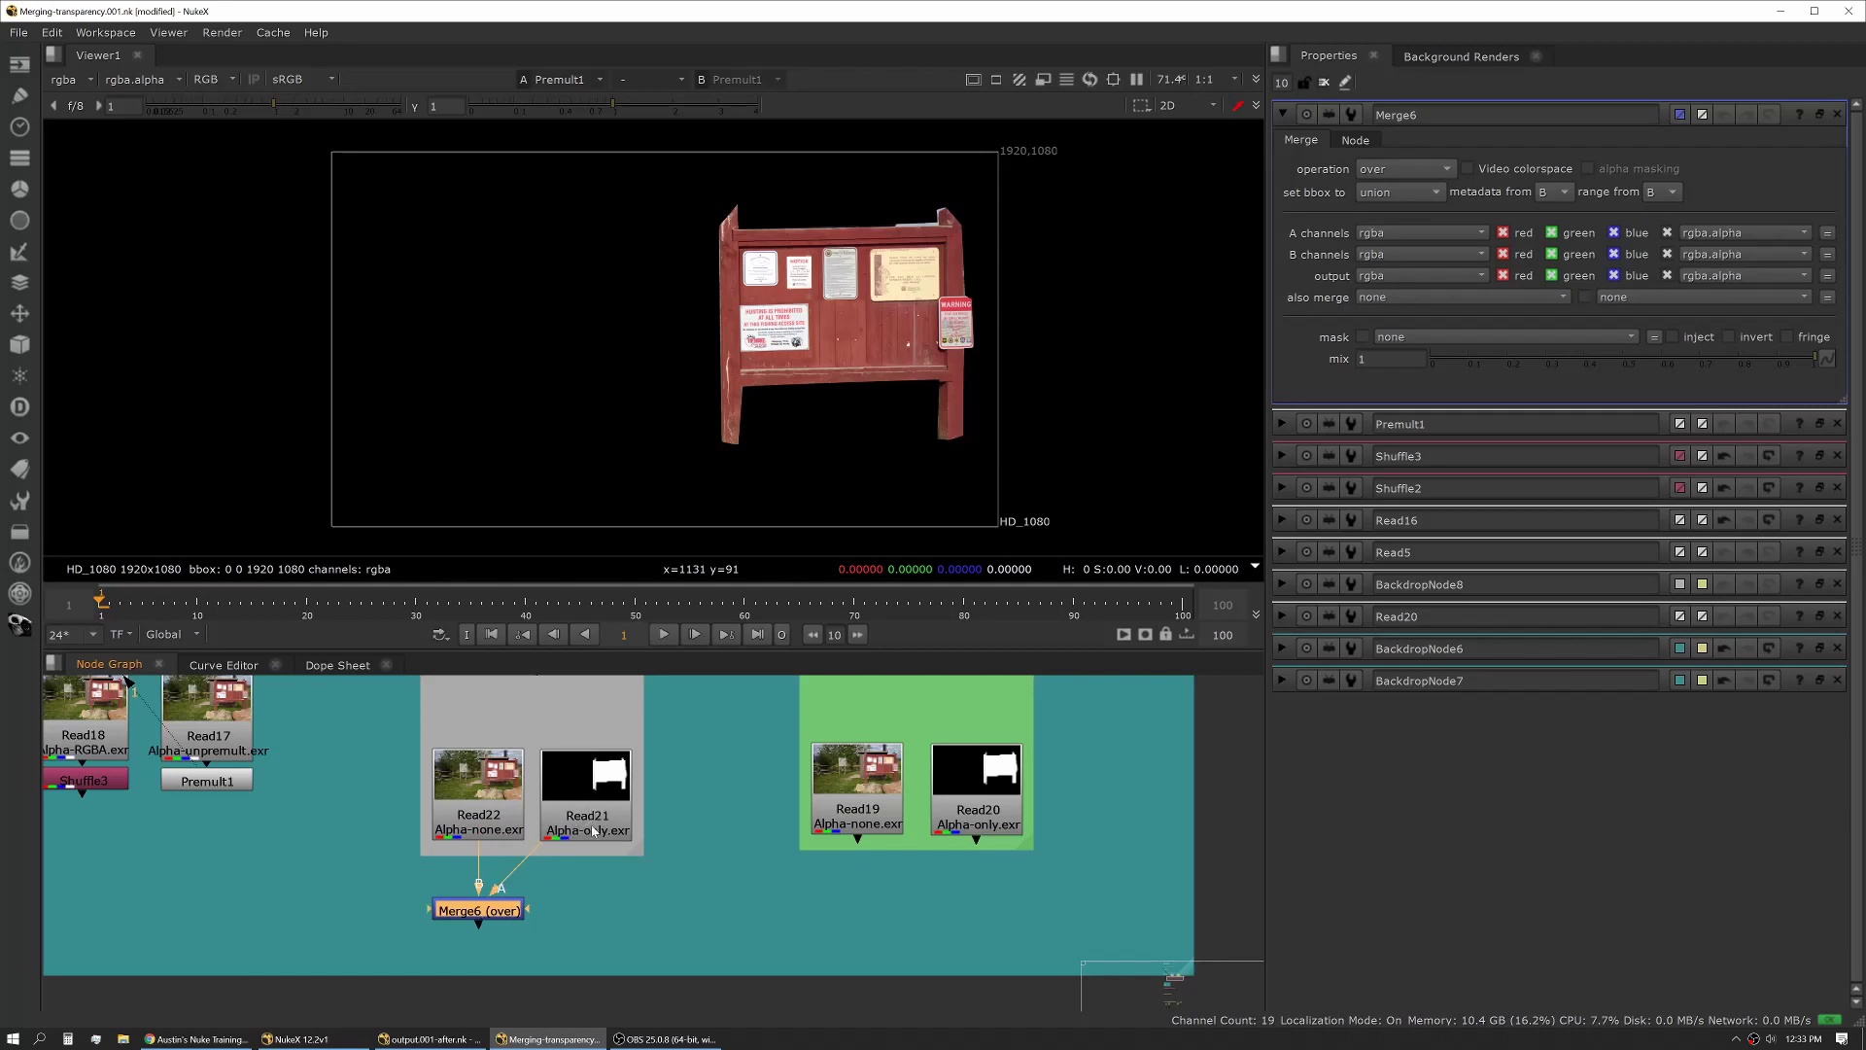
Compare Read21's white matte with the Merge6 result and bring up Merge6's operation choices
click(608, 791)
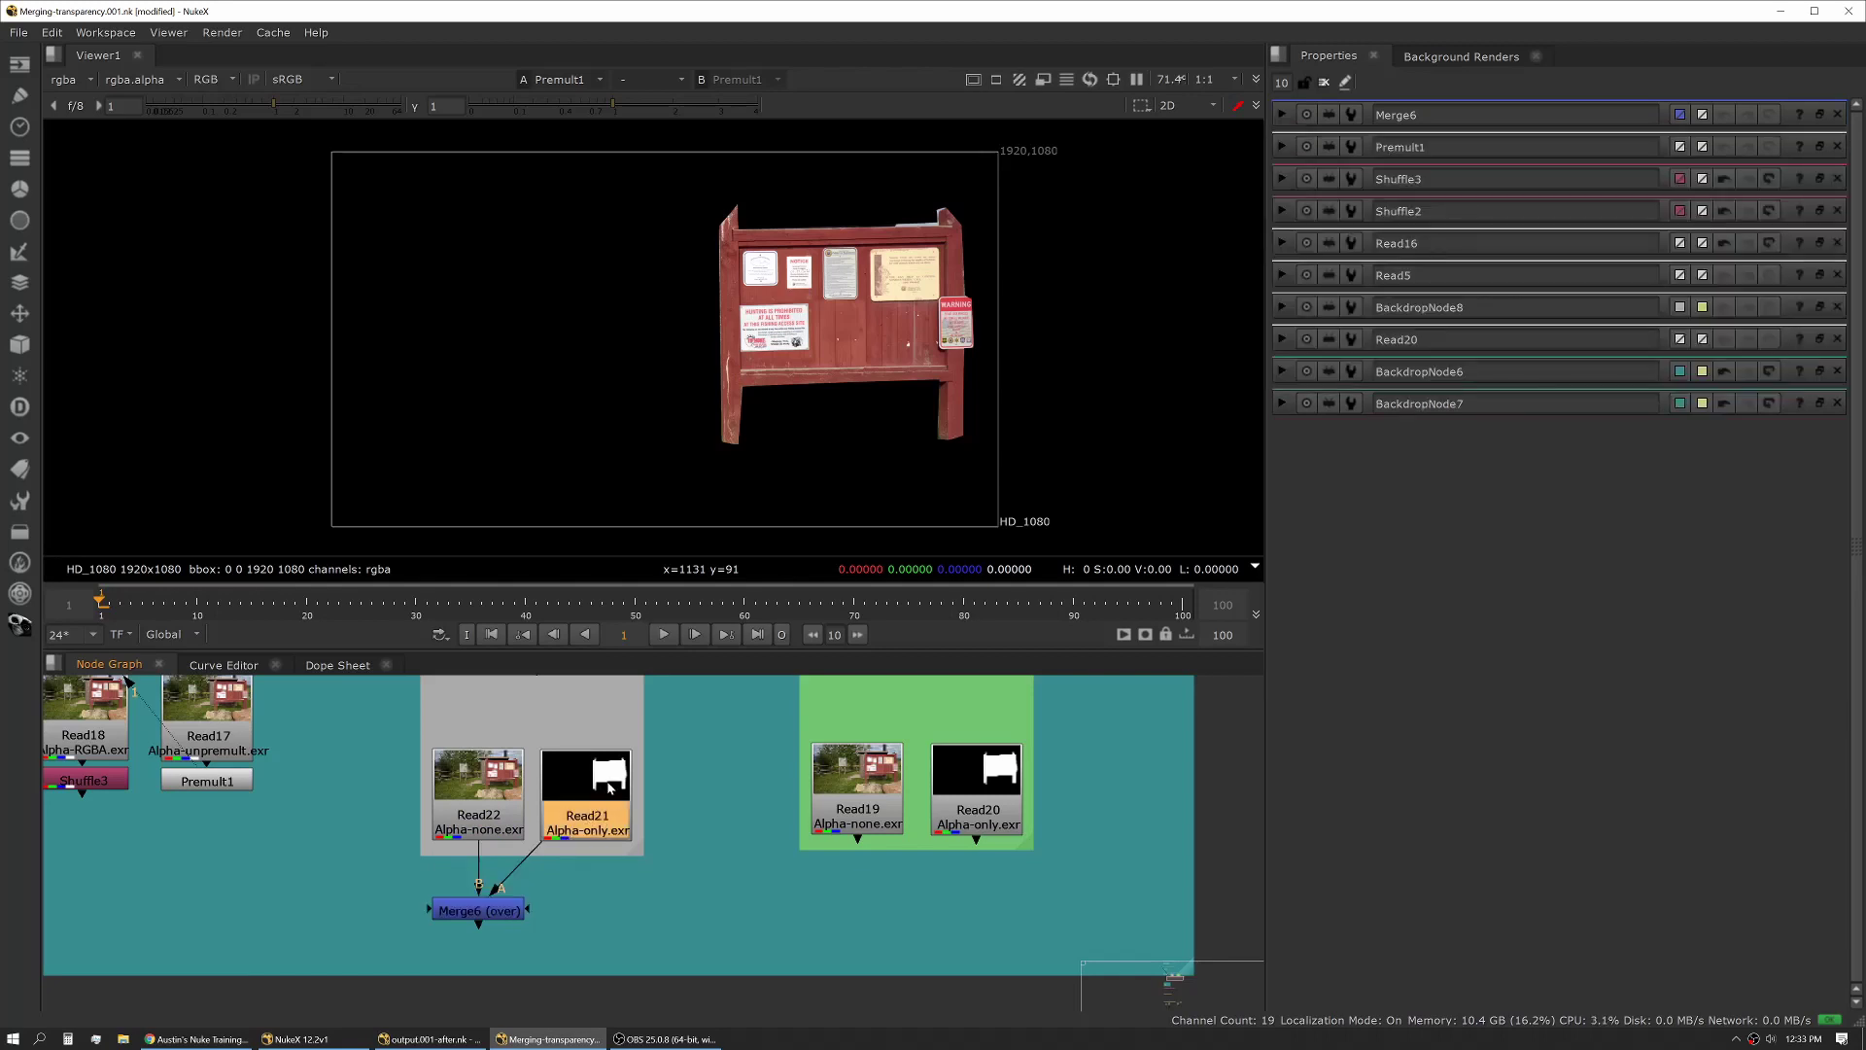
key(1)
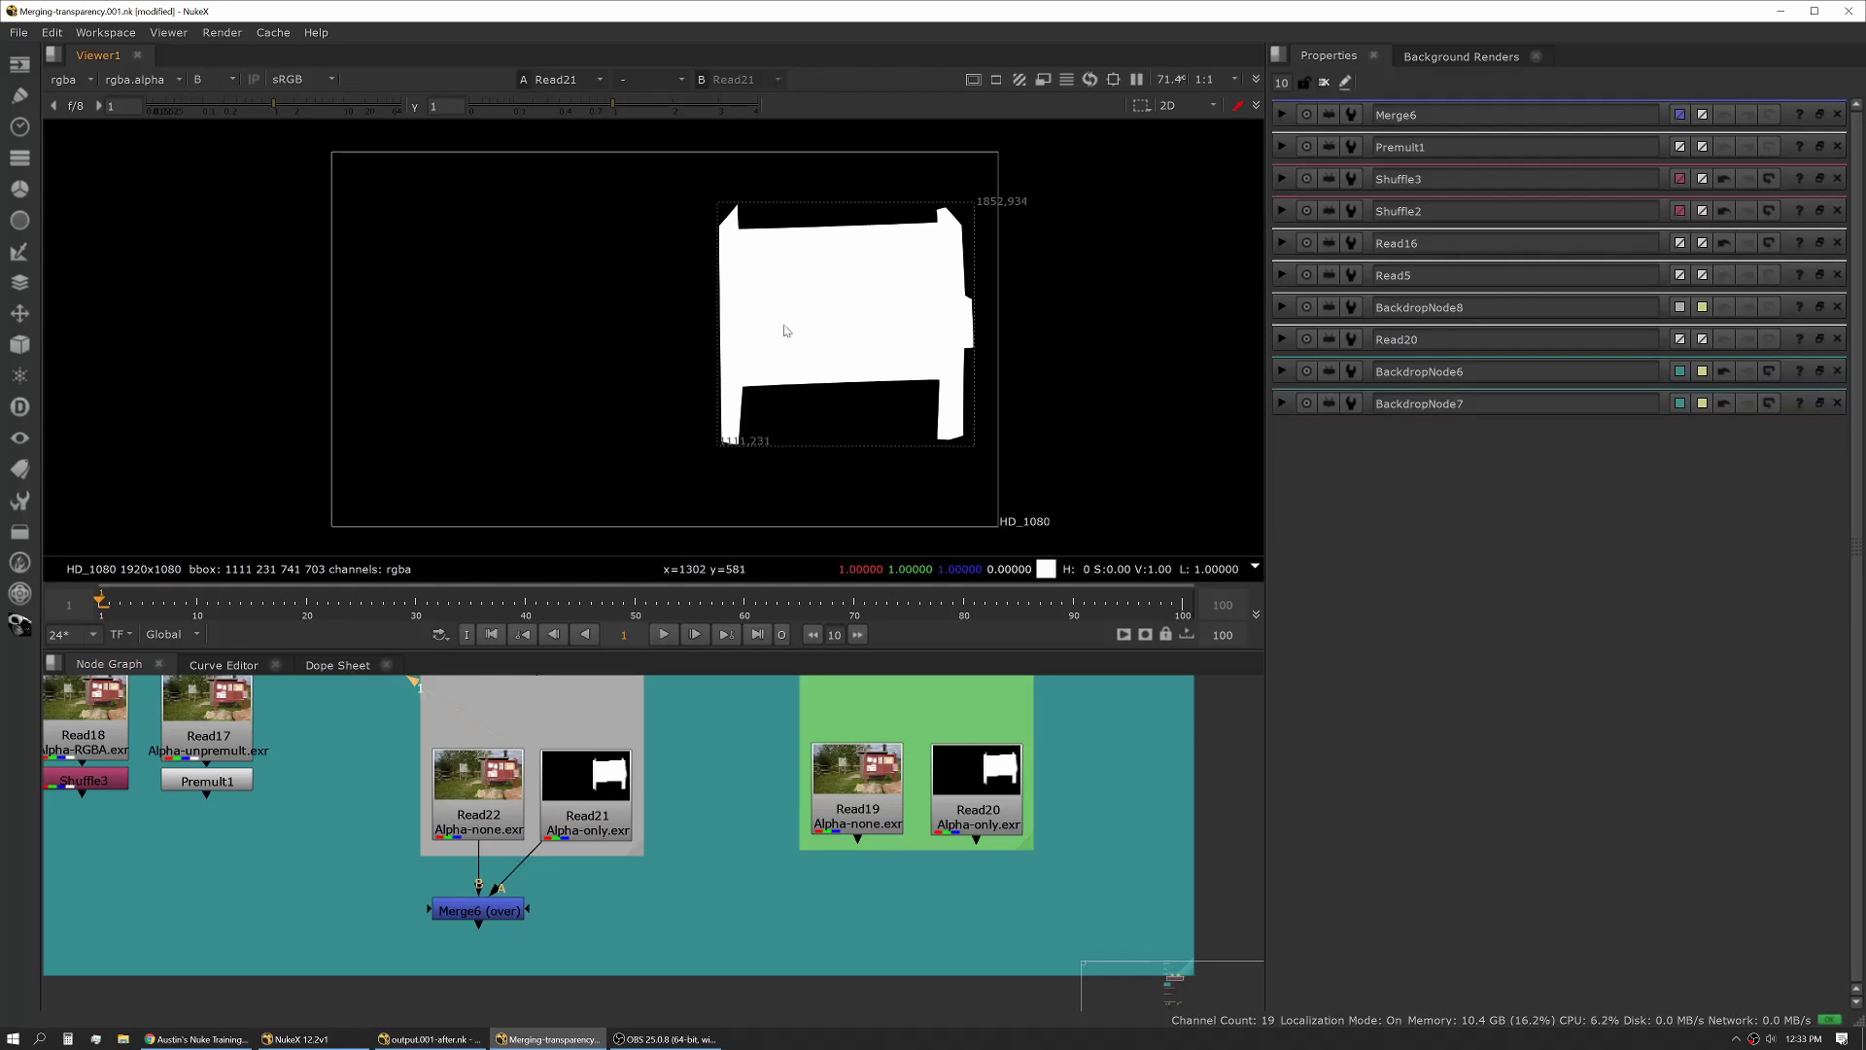
click(500, 911)
key(1)
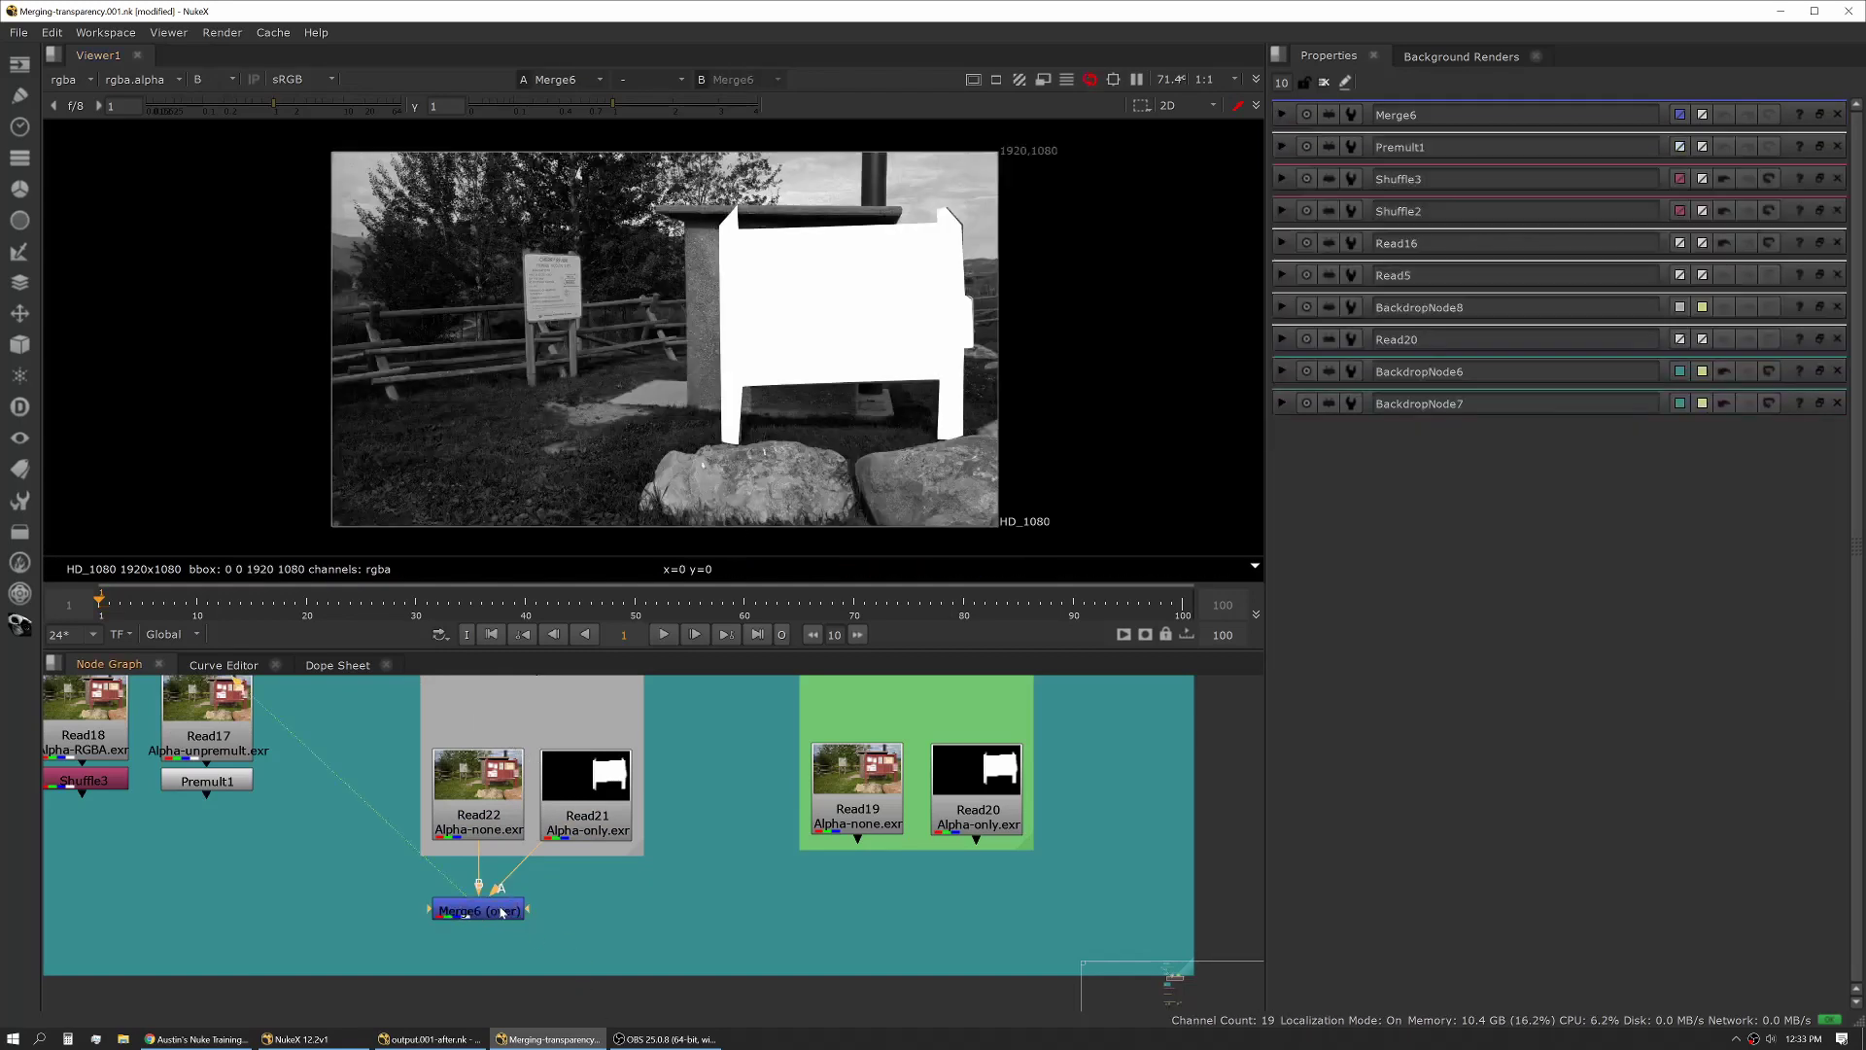
double_click(501, 911)
key(b)
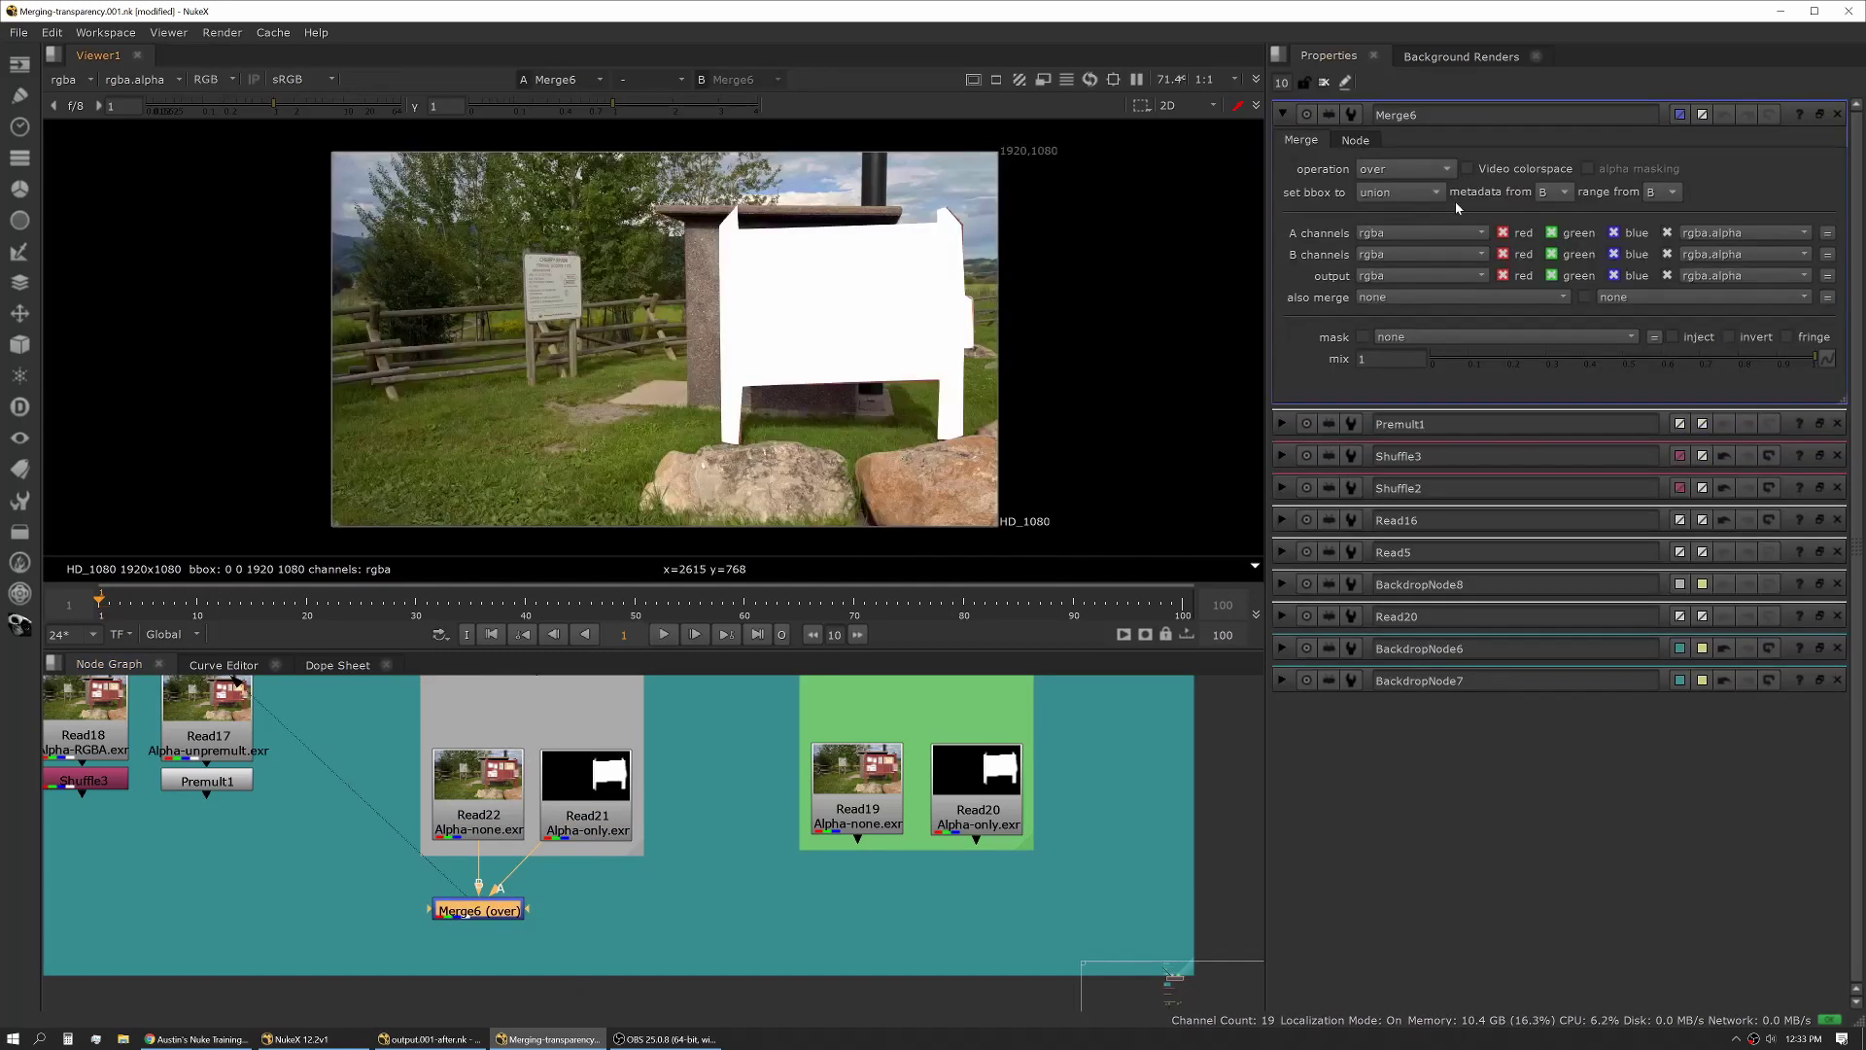
click(1405, 169)
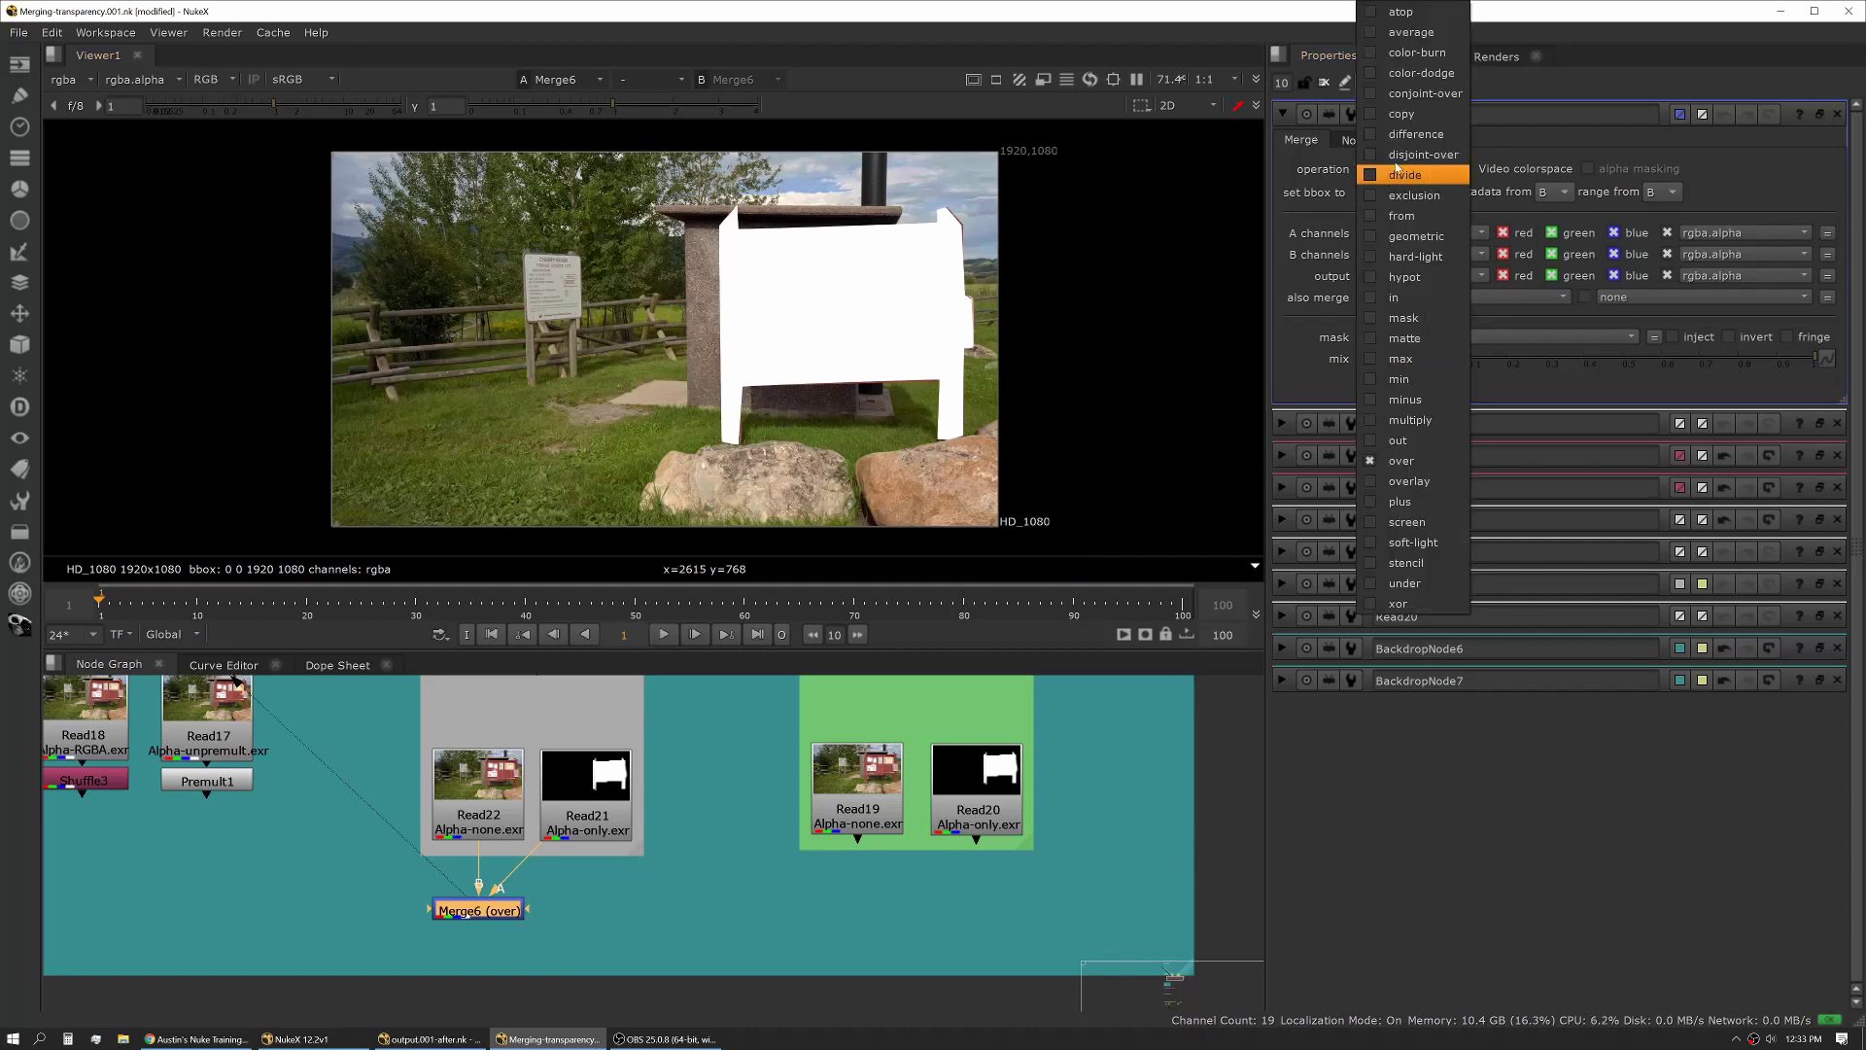
Set Merge6's operation to mask and check its alpha
click(1403, 318)
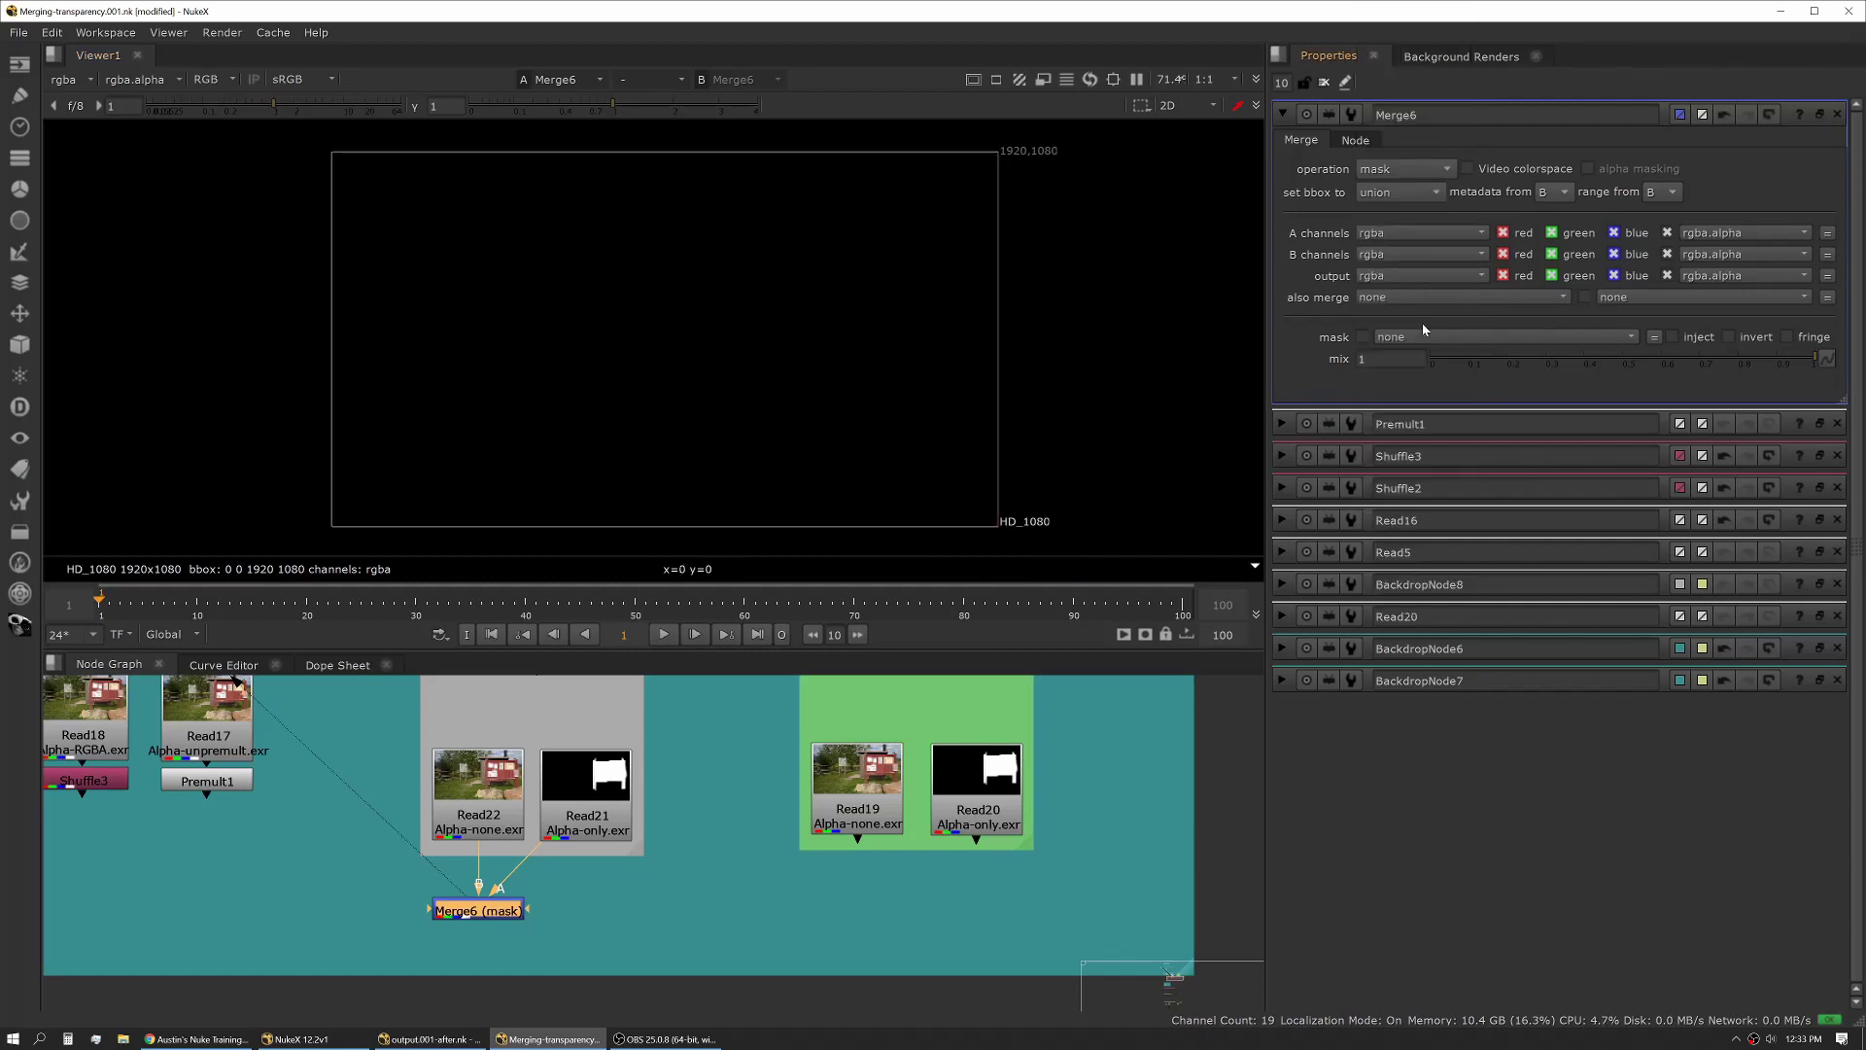
click(493, 880)
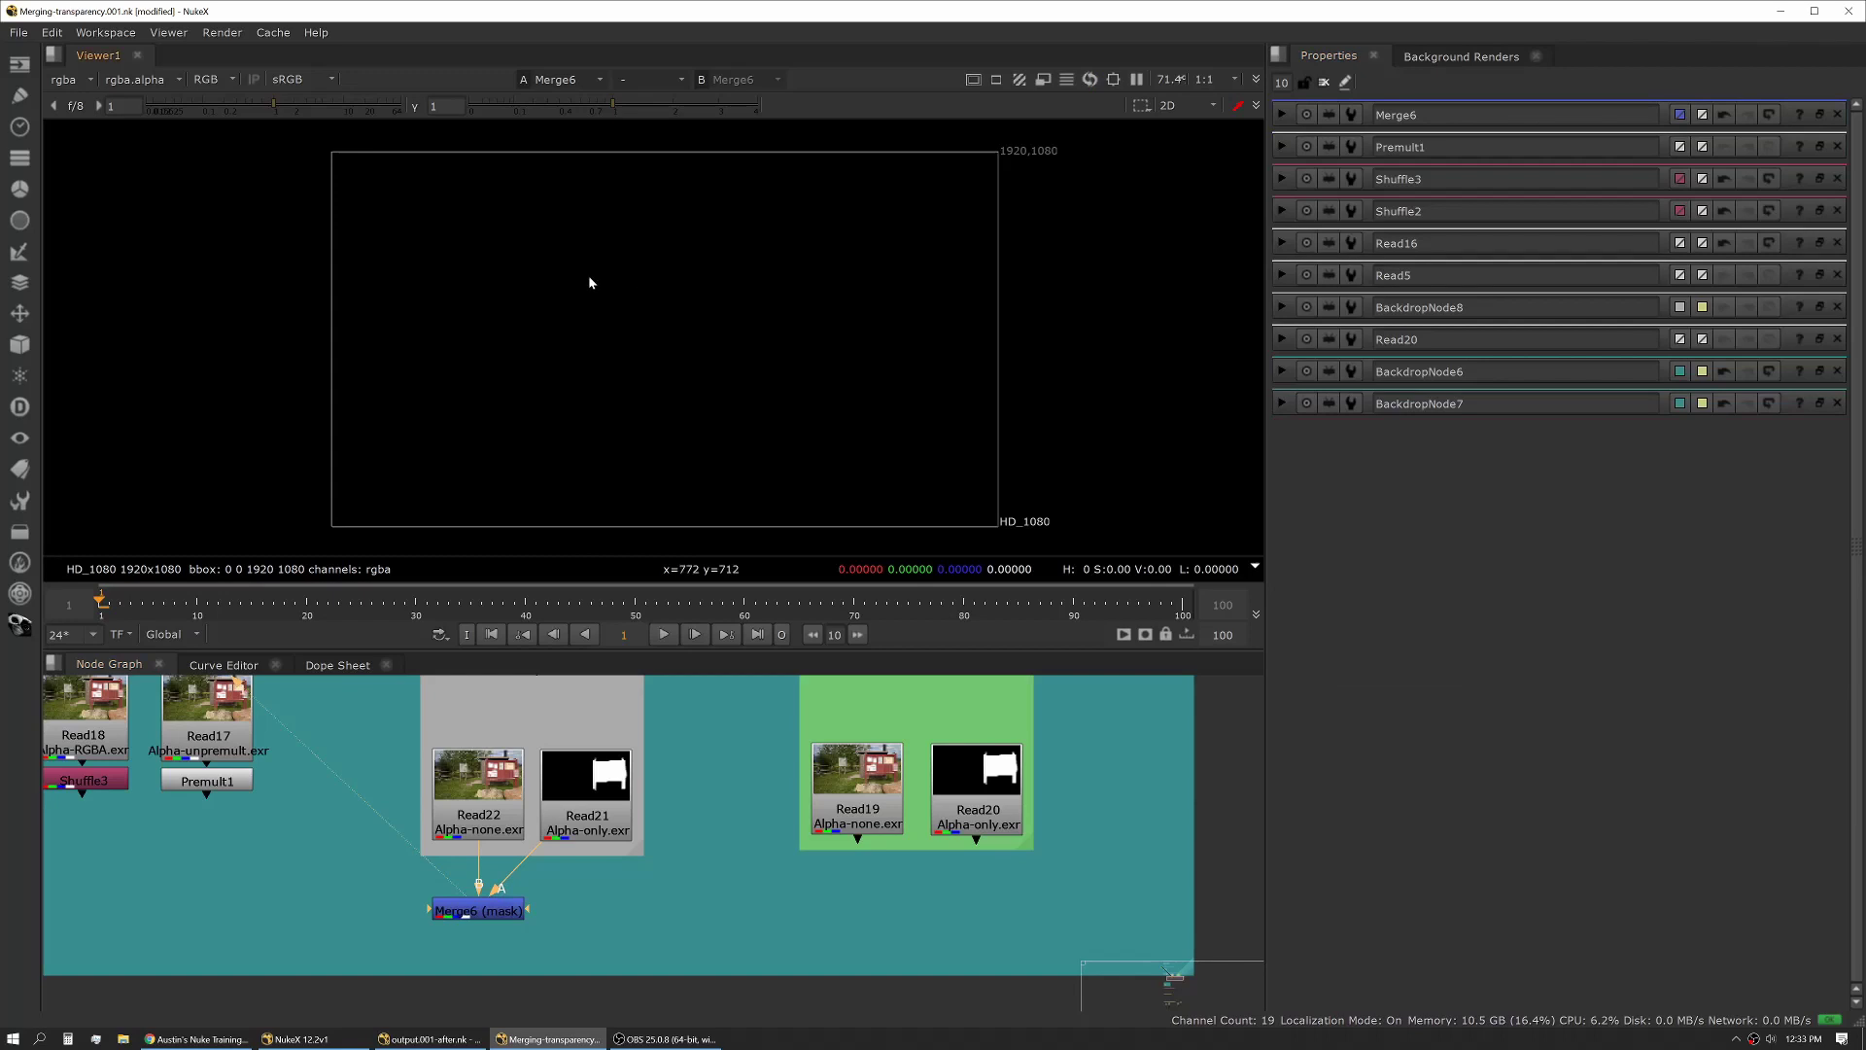
key(a)
Insert a Shuffle4 node ('shuf') under Read22 and view its output
click(486, 826)
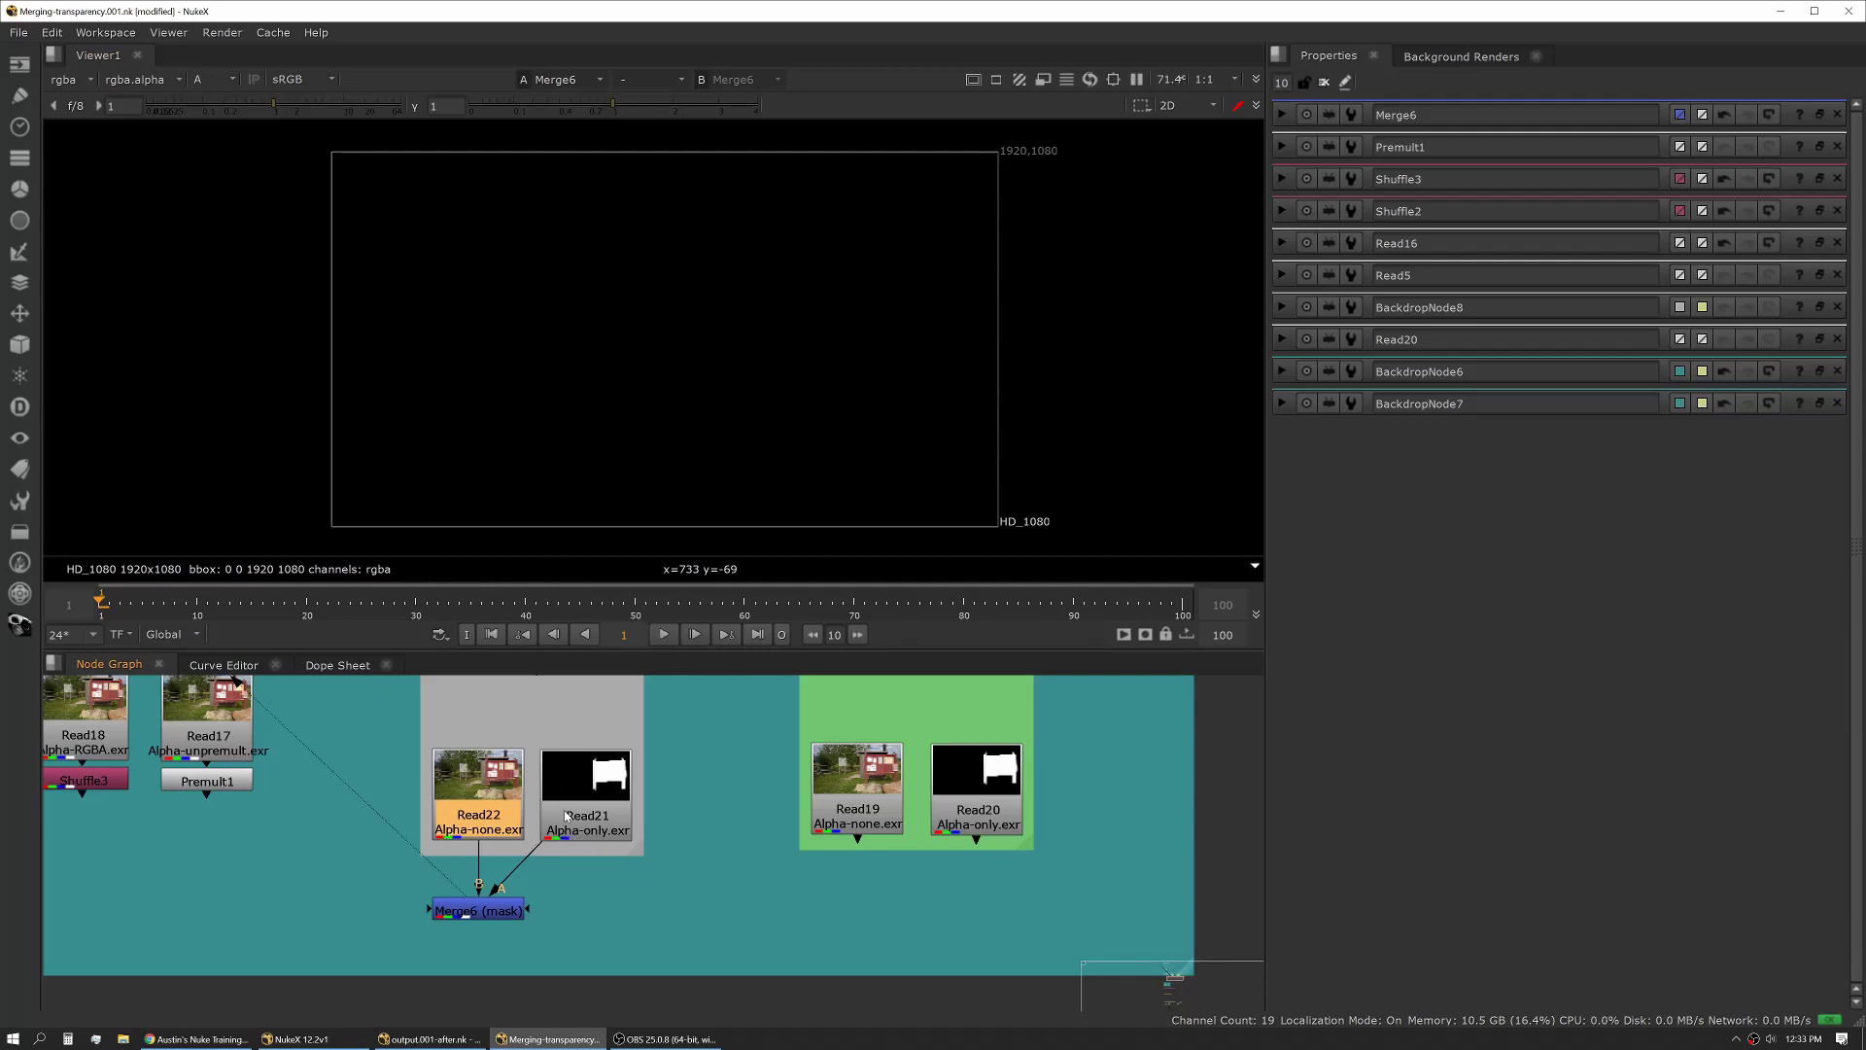
drag(583, 816, 500, 771)
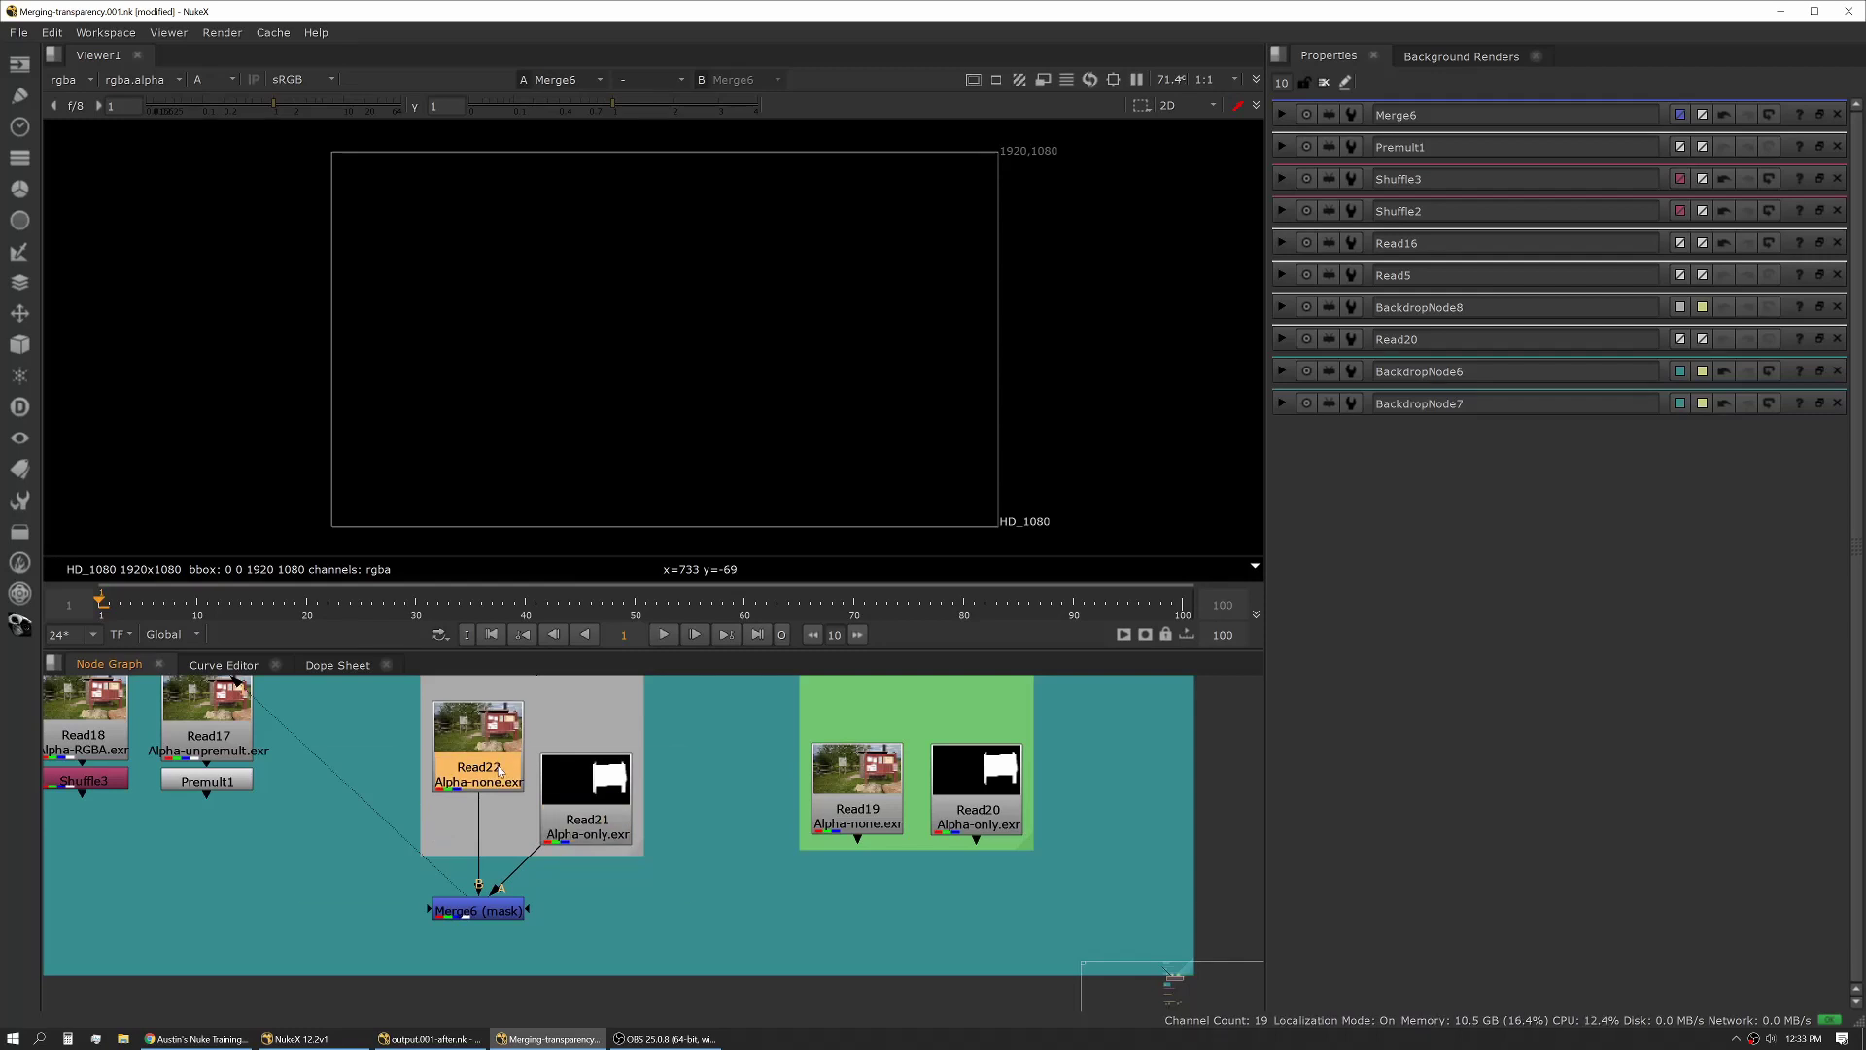
key(Tab)
text(shuf)
key(Return)
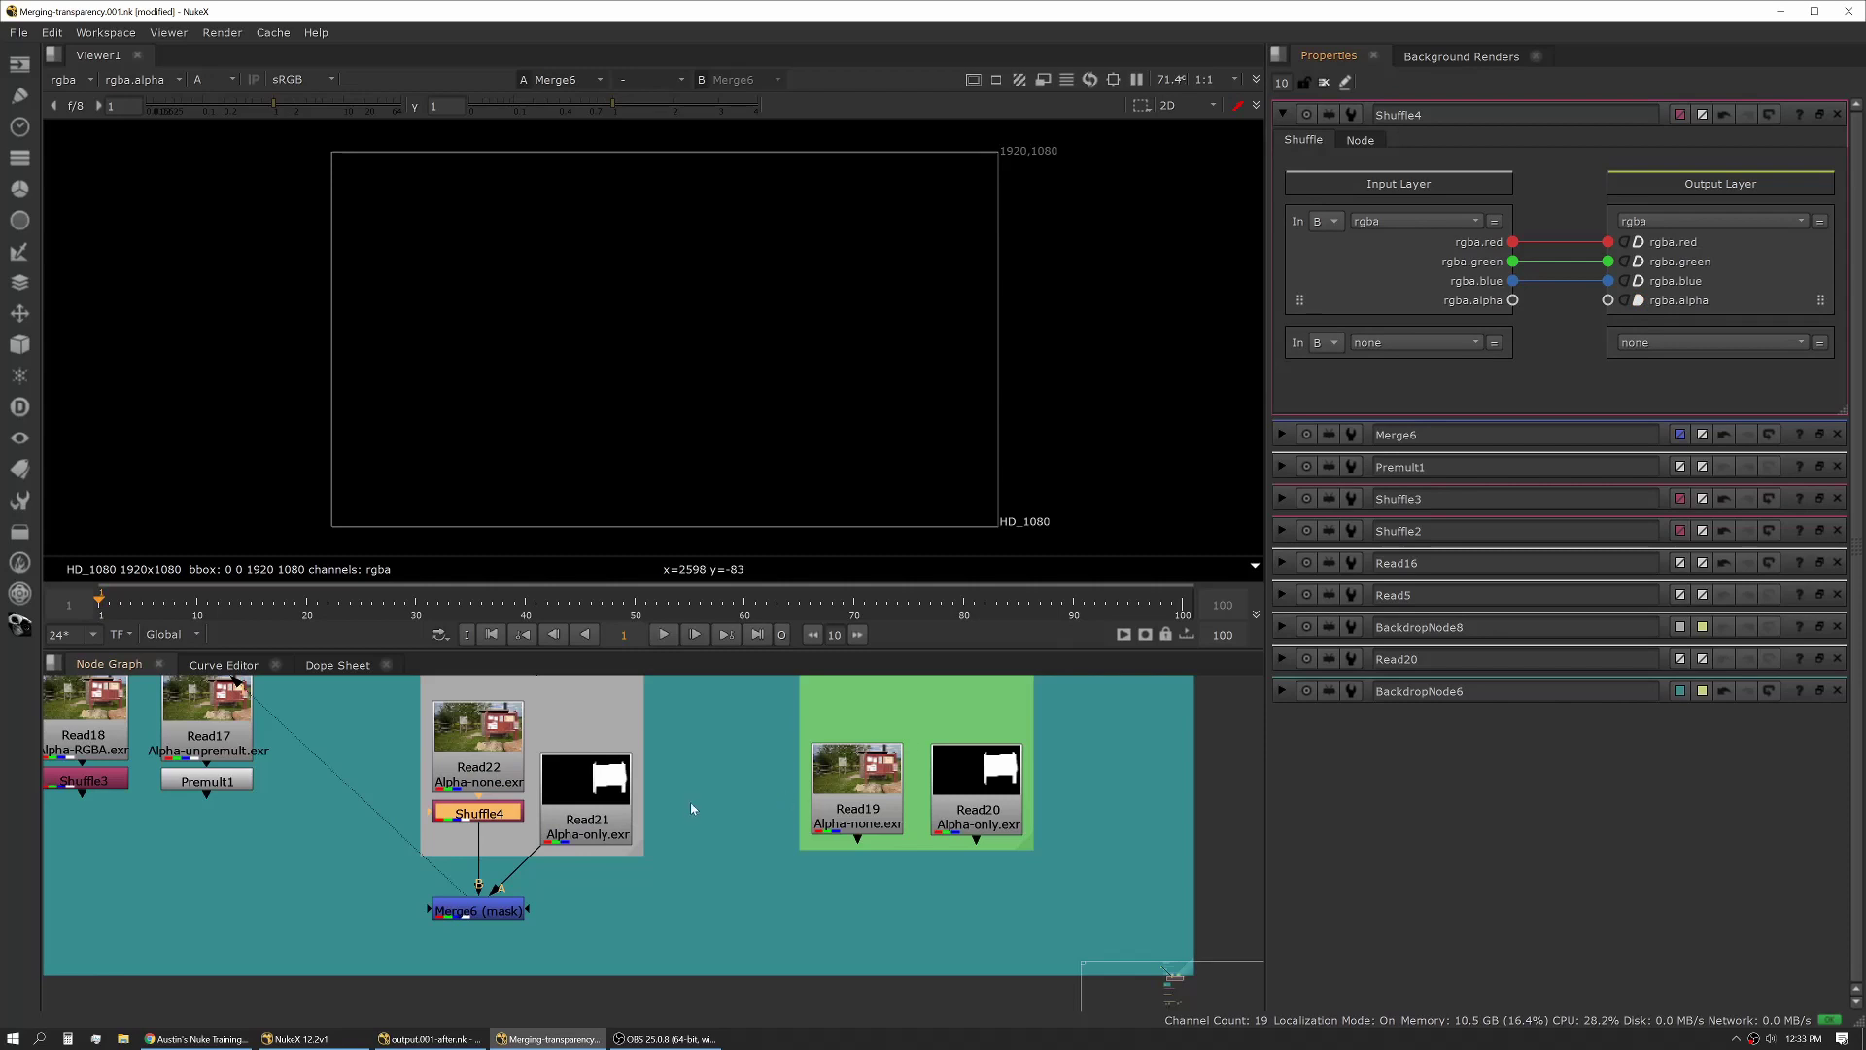
key(1)
key(a)
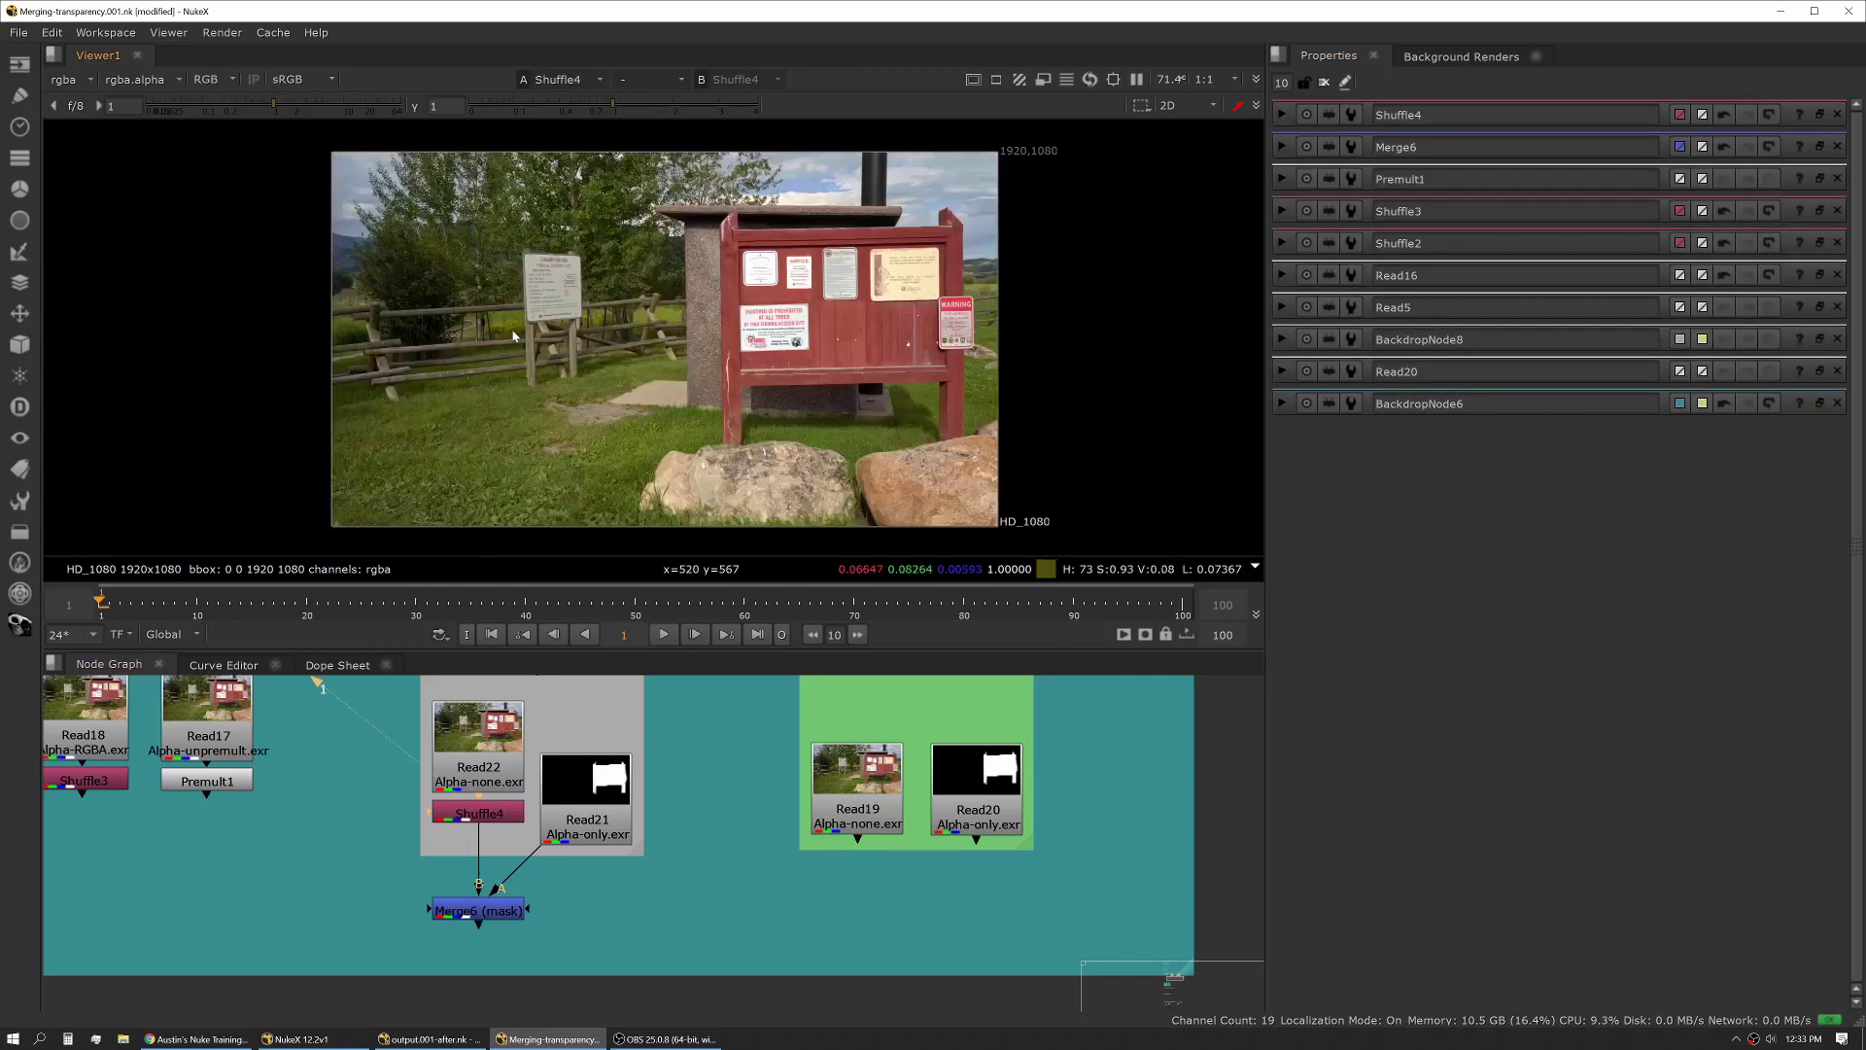
Check the Merge6 result, then move Read21 higher in the backdrop and view its matte
click(501, 911)
key(1)
key(a)
key(a)
key(a)
key(a)
key(a)
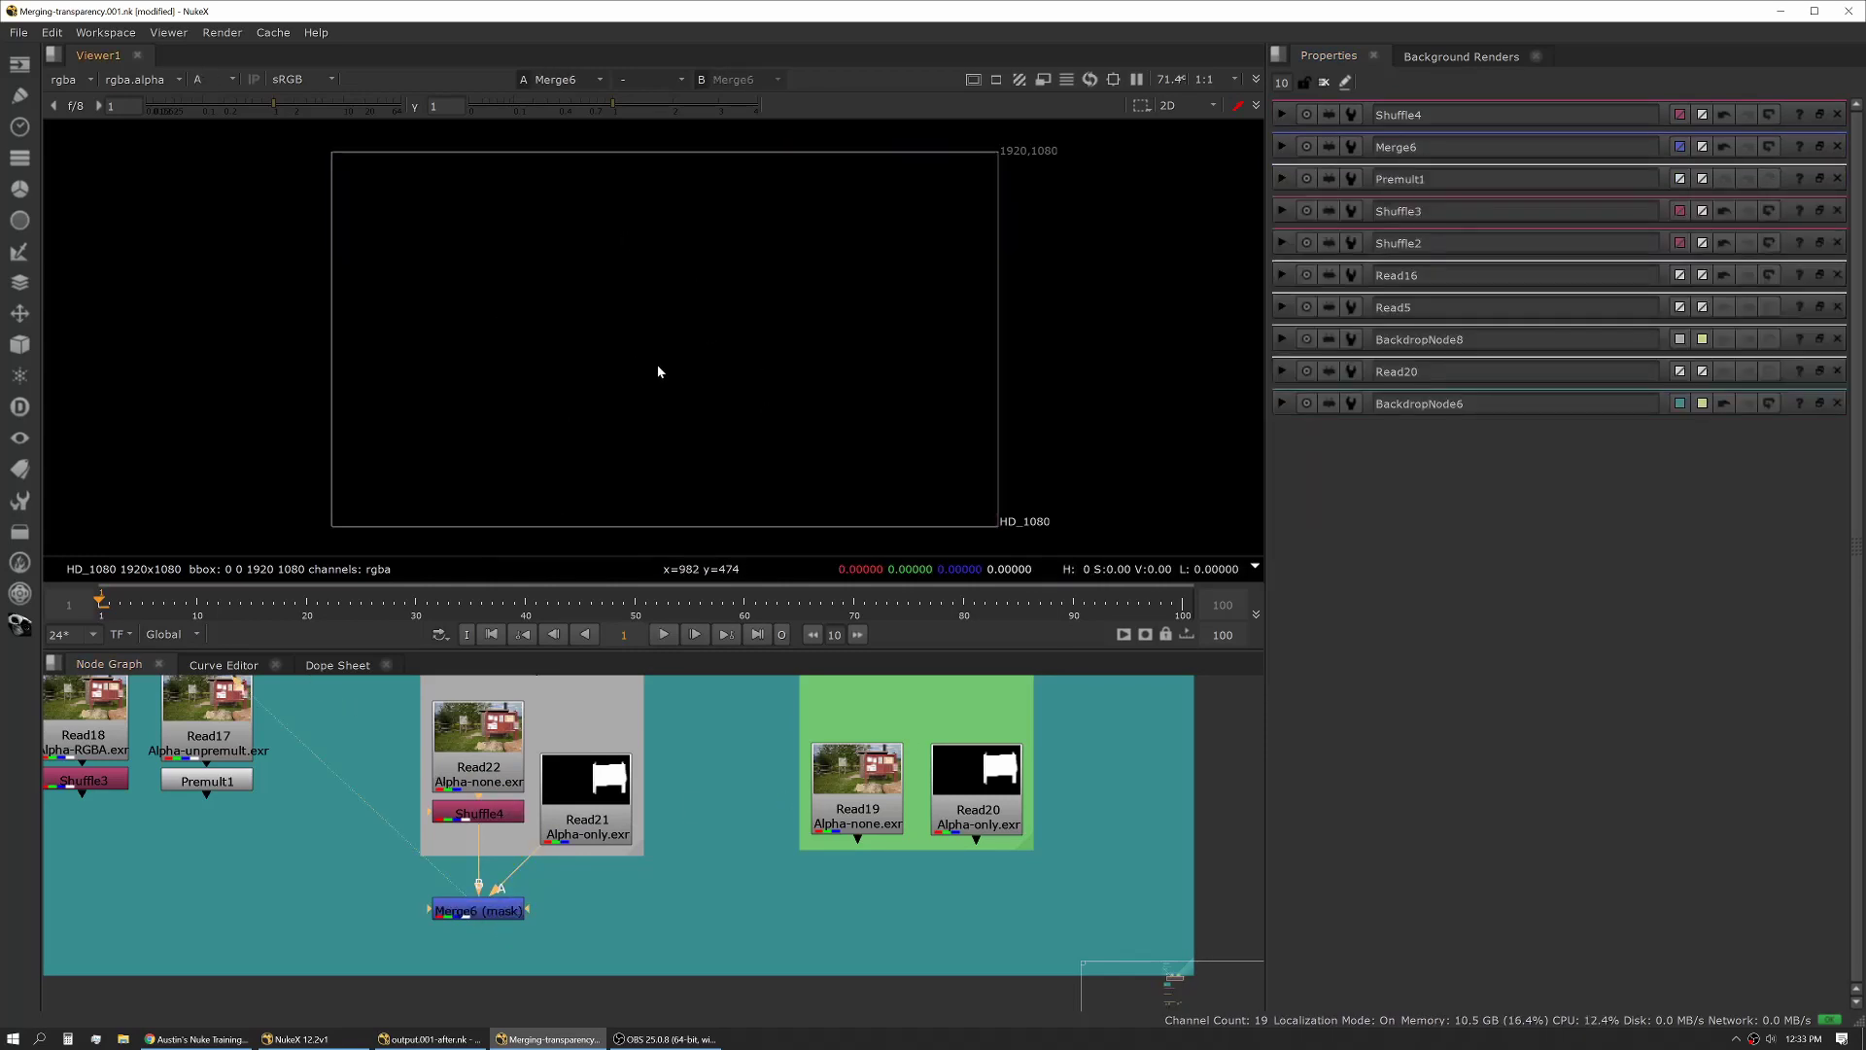
key(a)
click(600, 799)
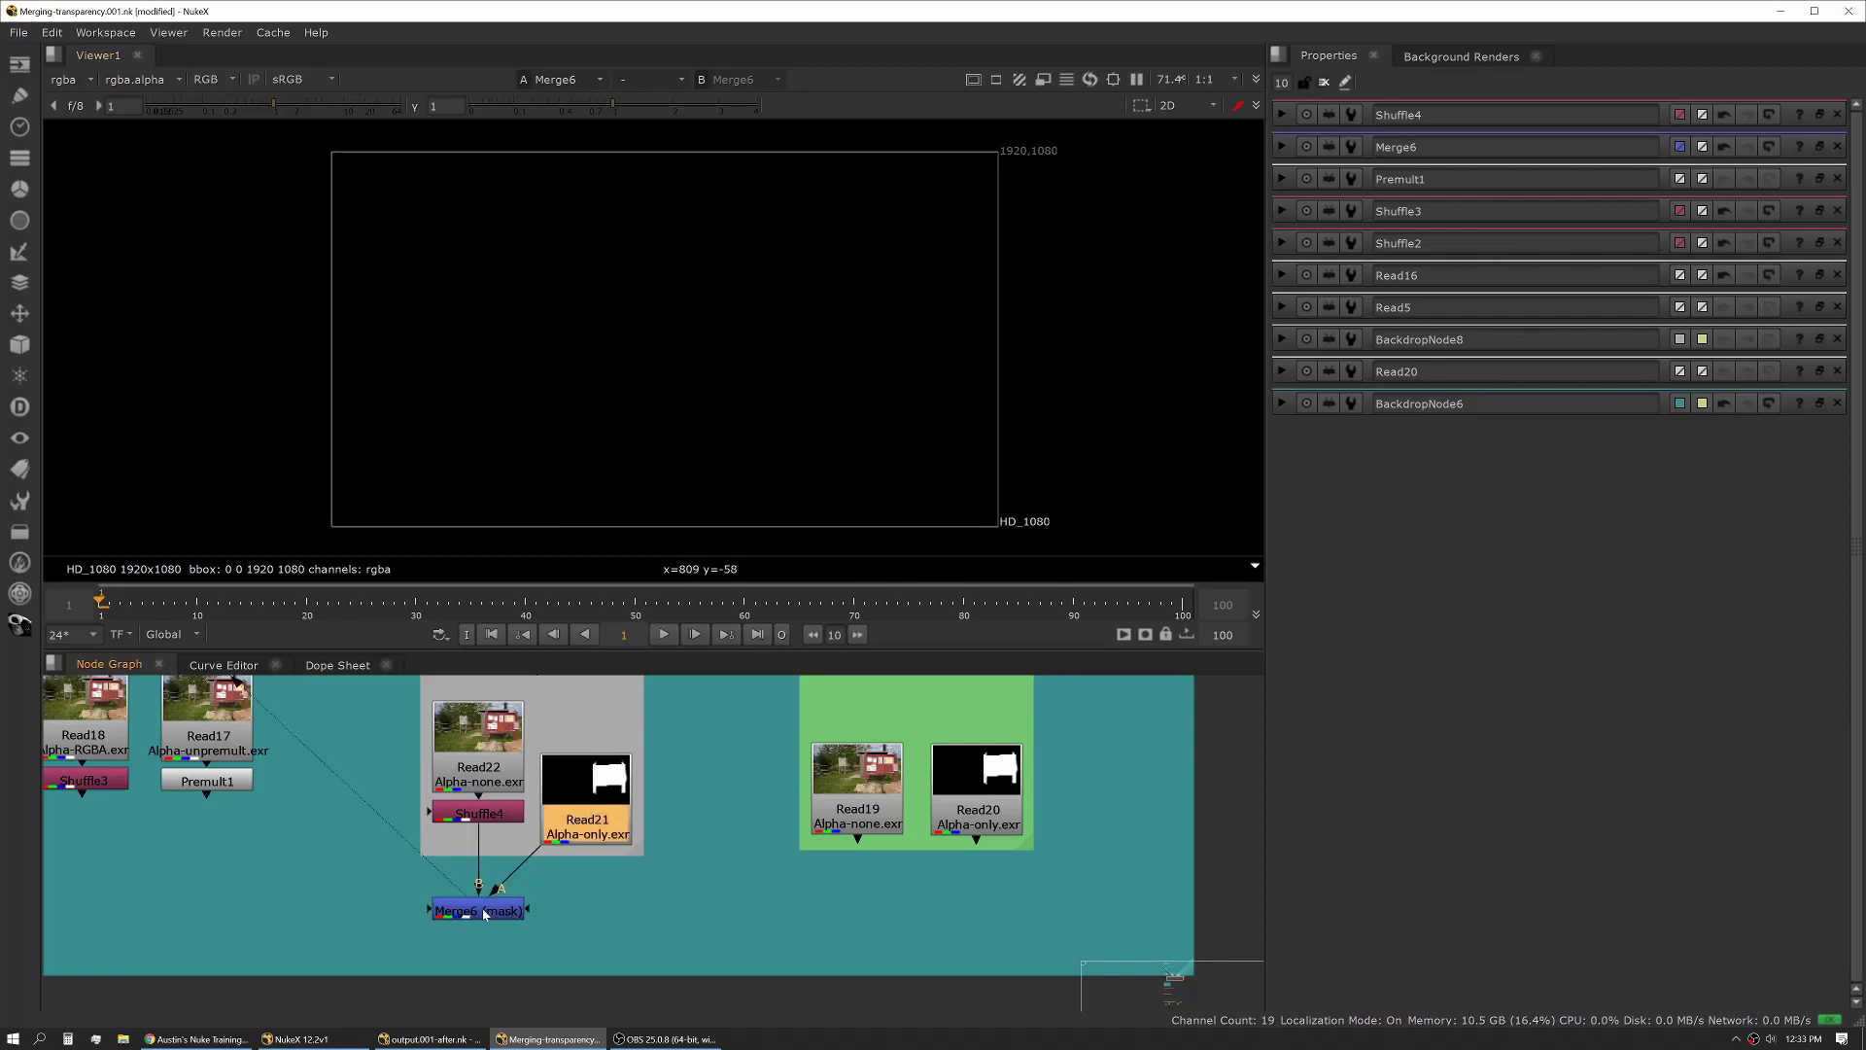
drag(598, 807, 597, 766)
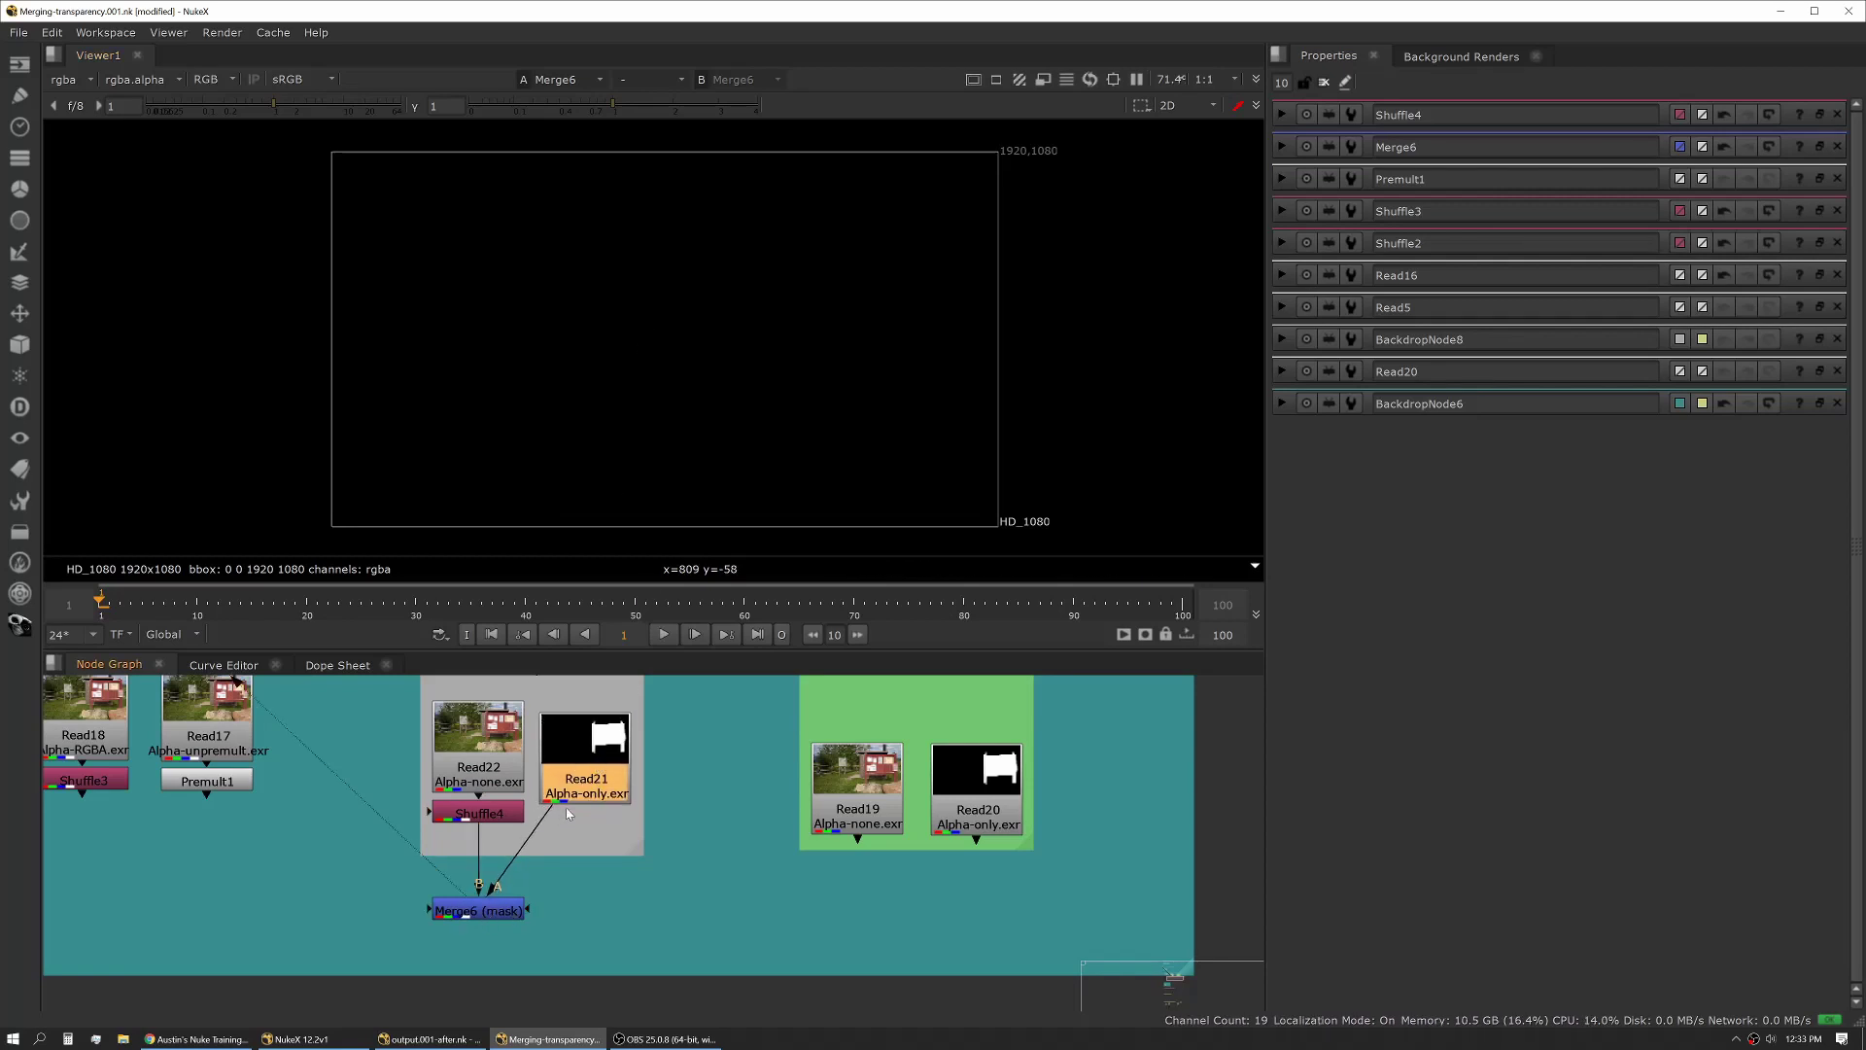
key(1)
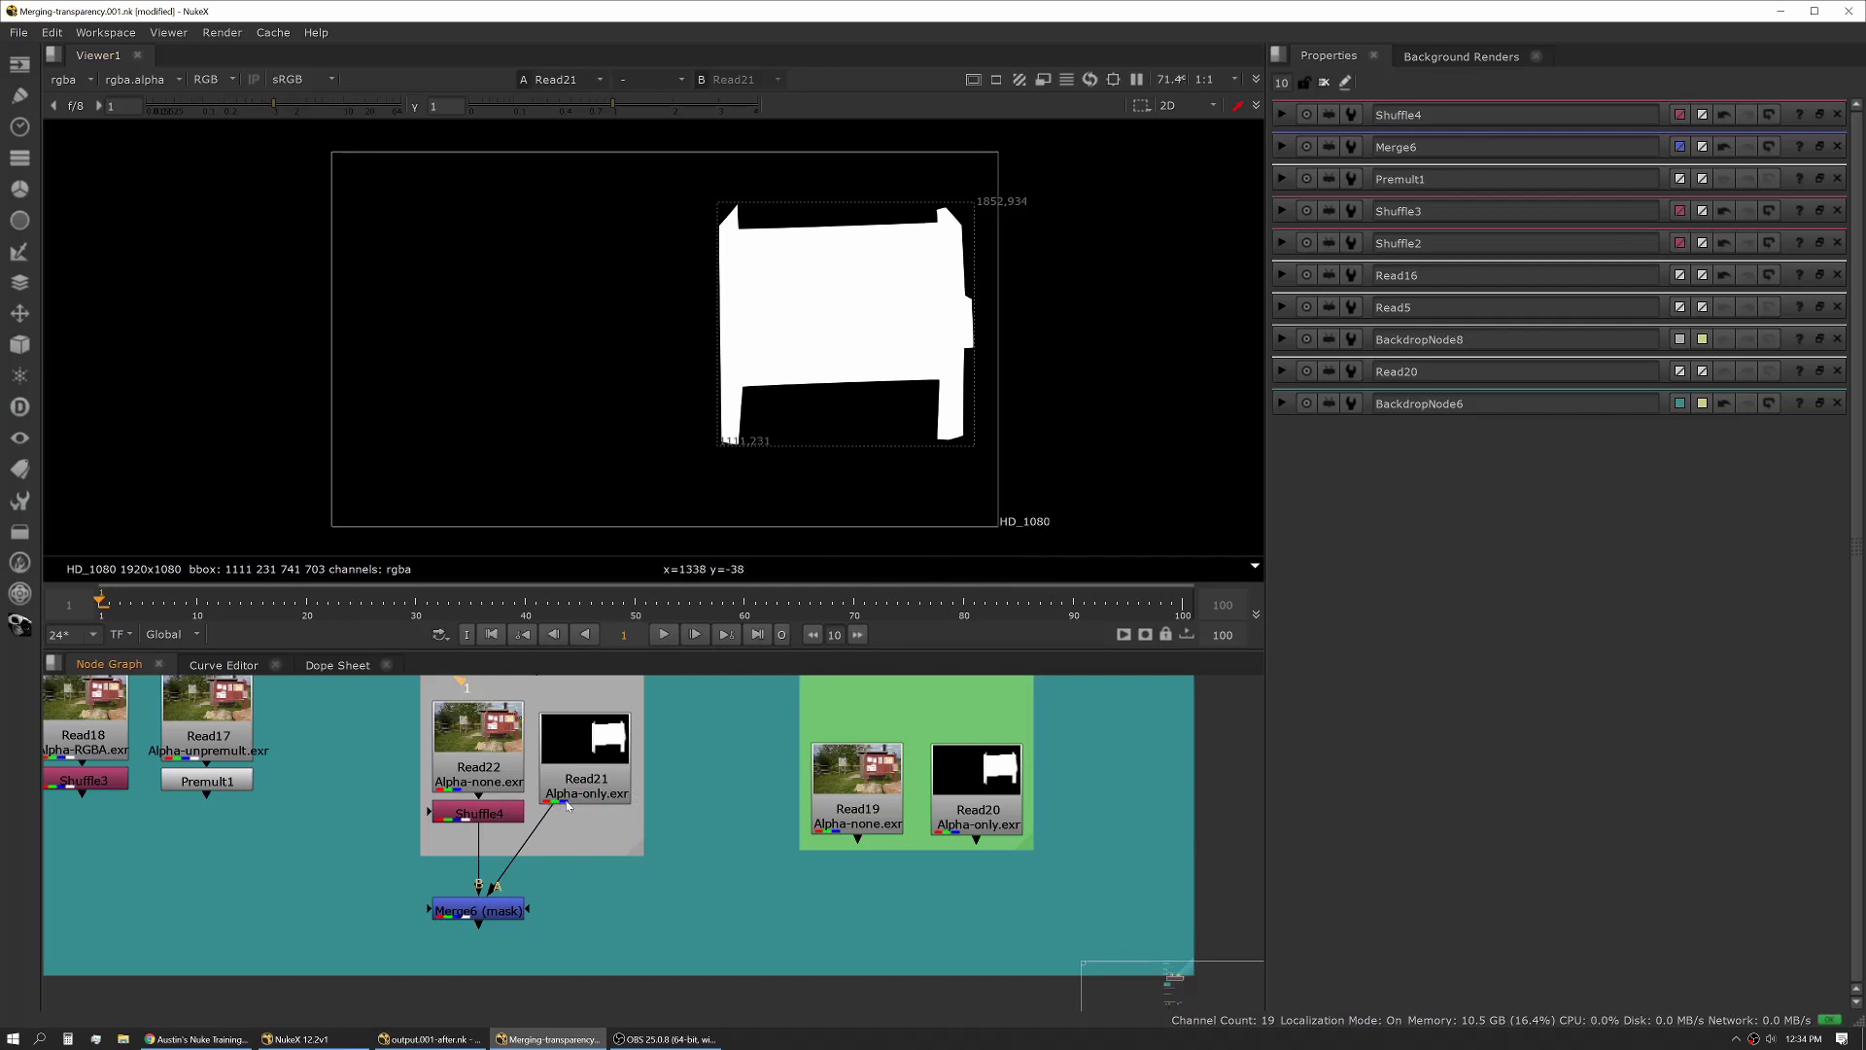
Insert a Shuffle node under Read21 that routes rgba.red into rgba.alpha
key(Tab)
text(shuffle)
key(Return)
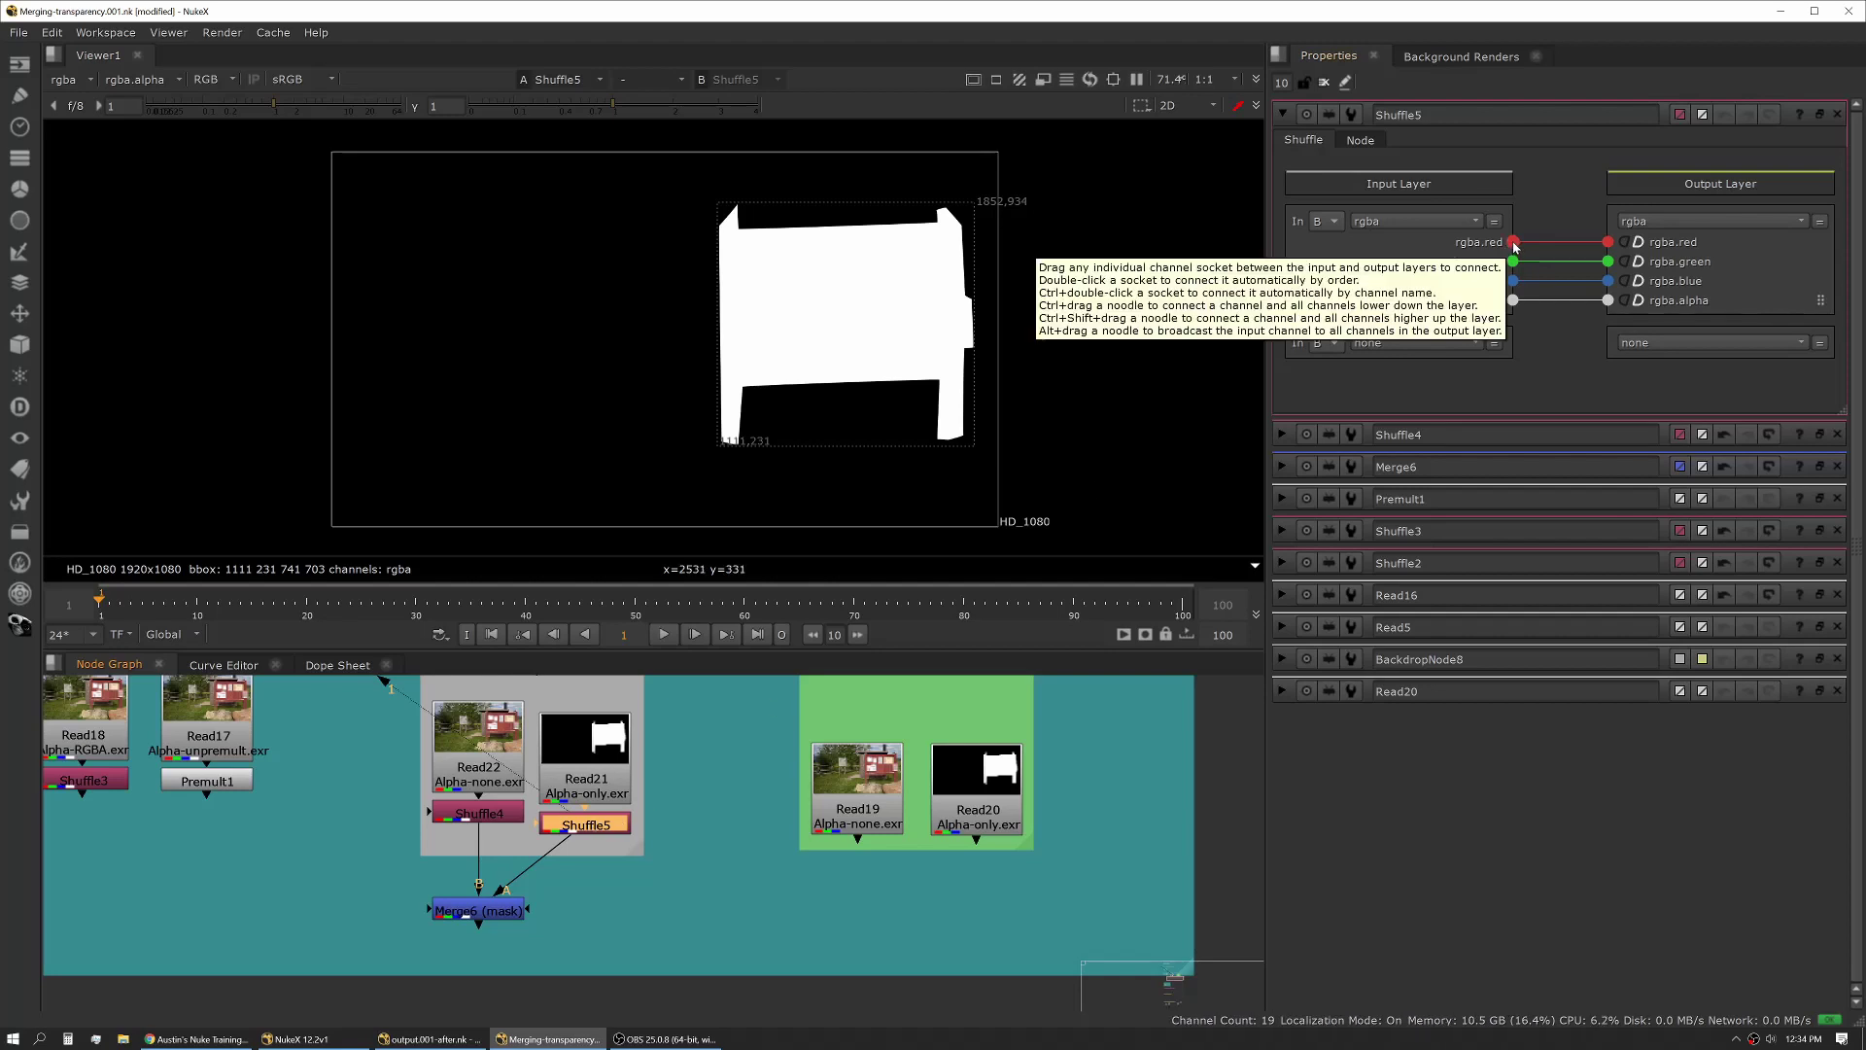
drag(1514, 243, 1608, 302)
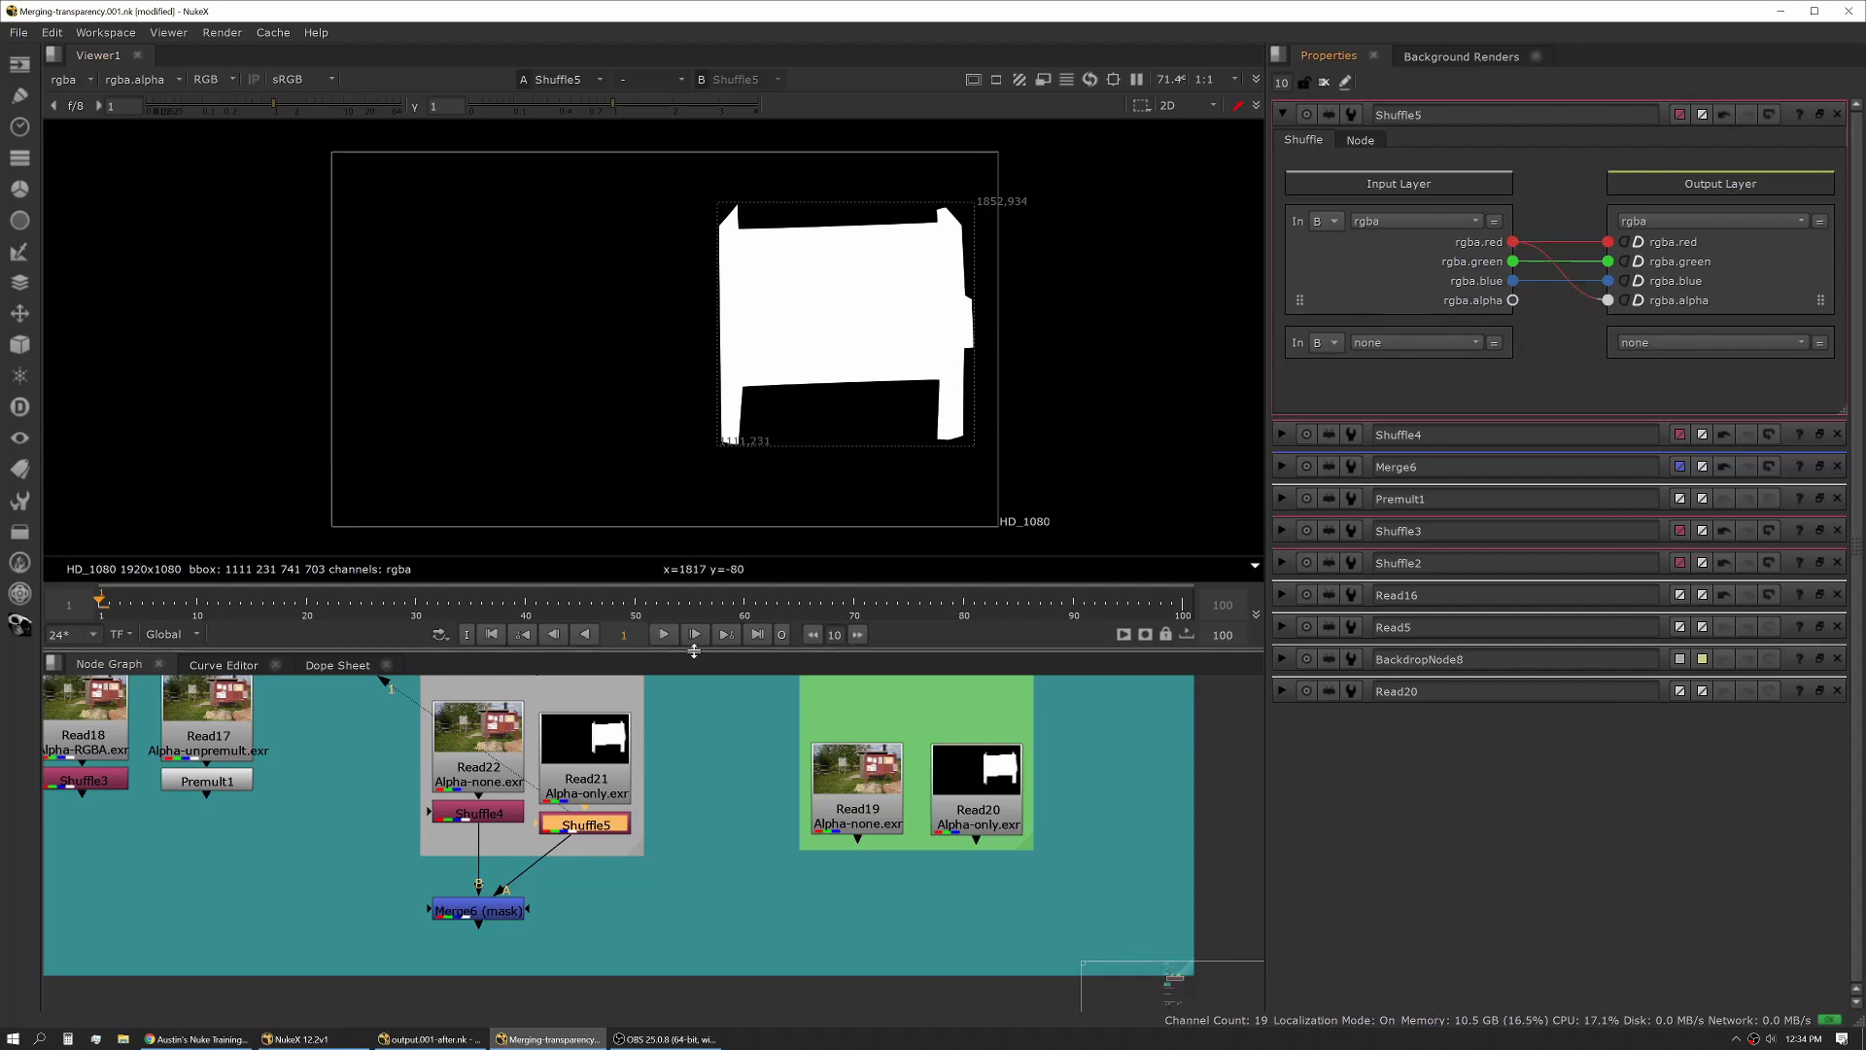
Check Shuffle5's alpha, then view Merge6 in full colour showing the cut-out board
click(681, 758)
key(a)
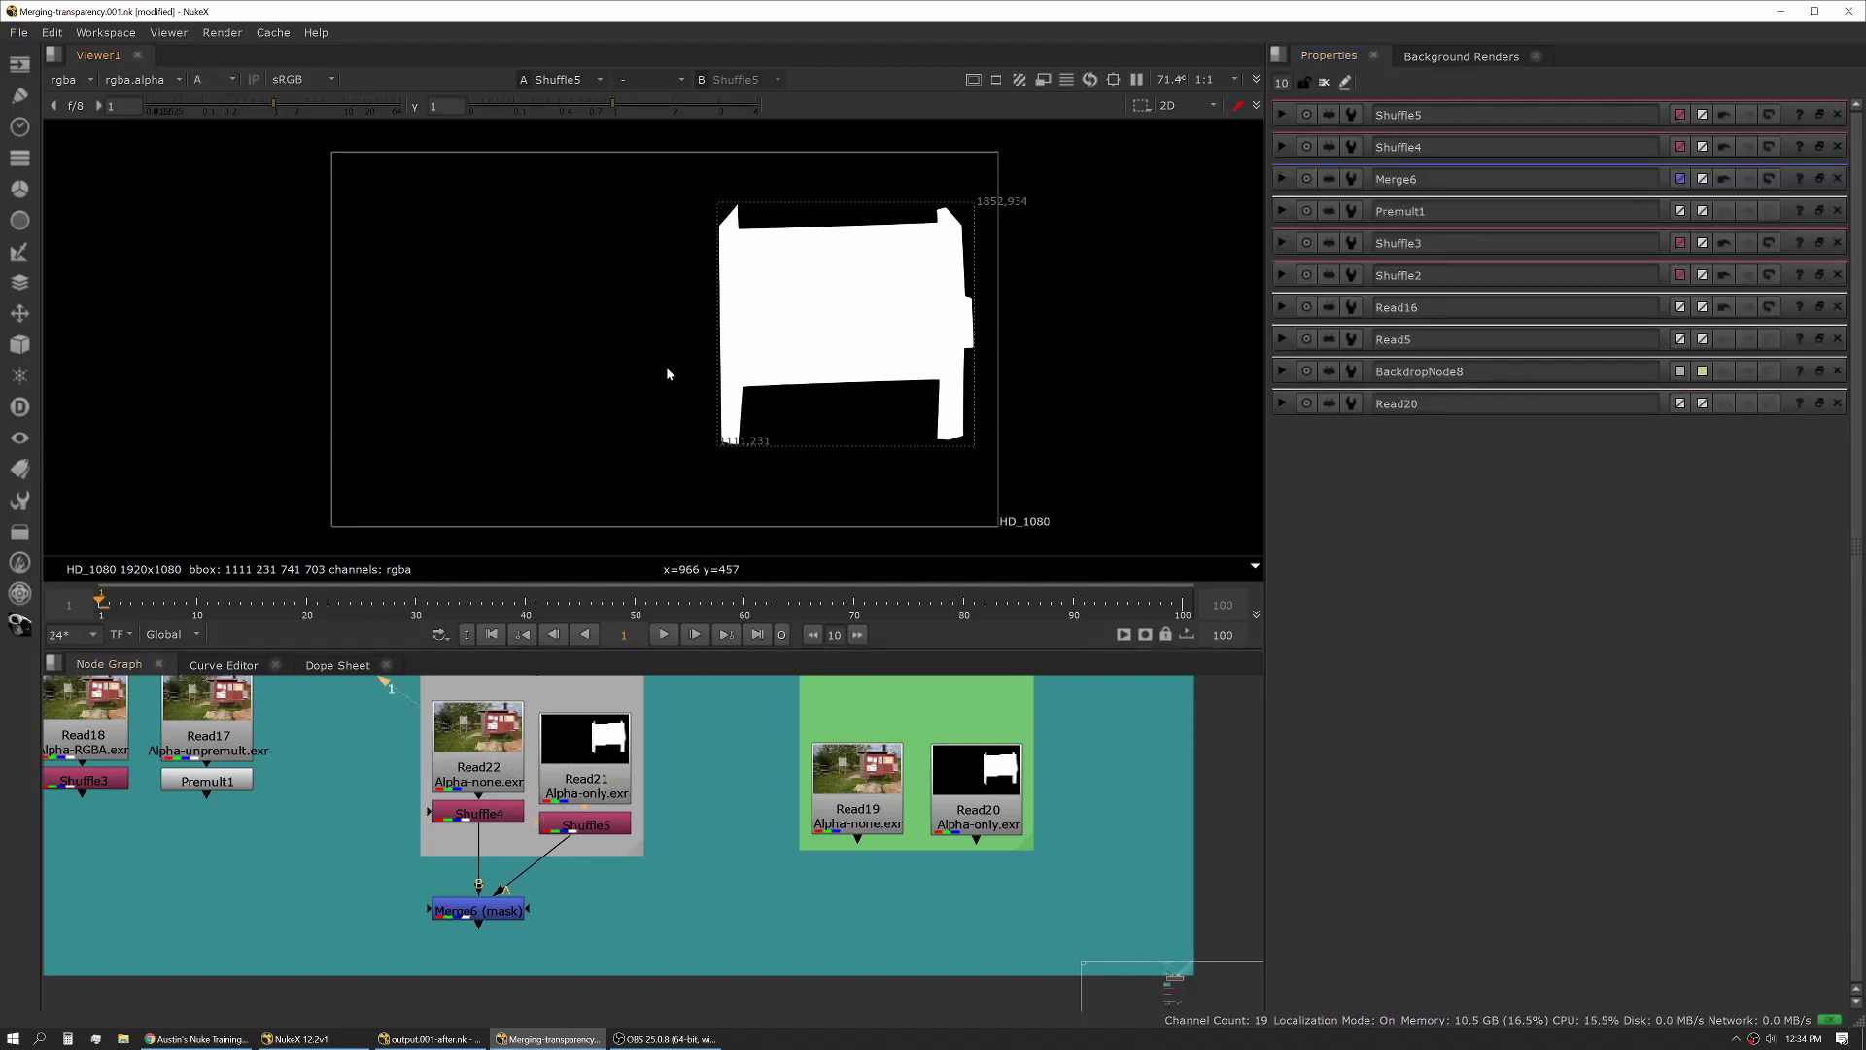
key(a)
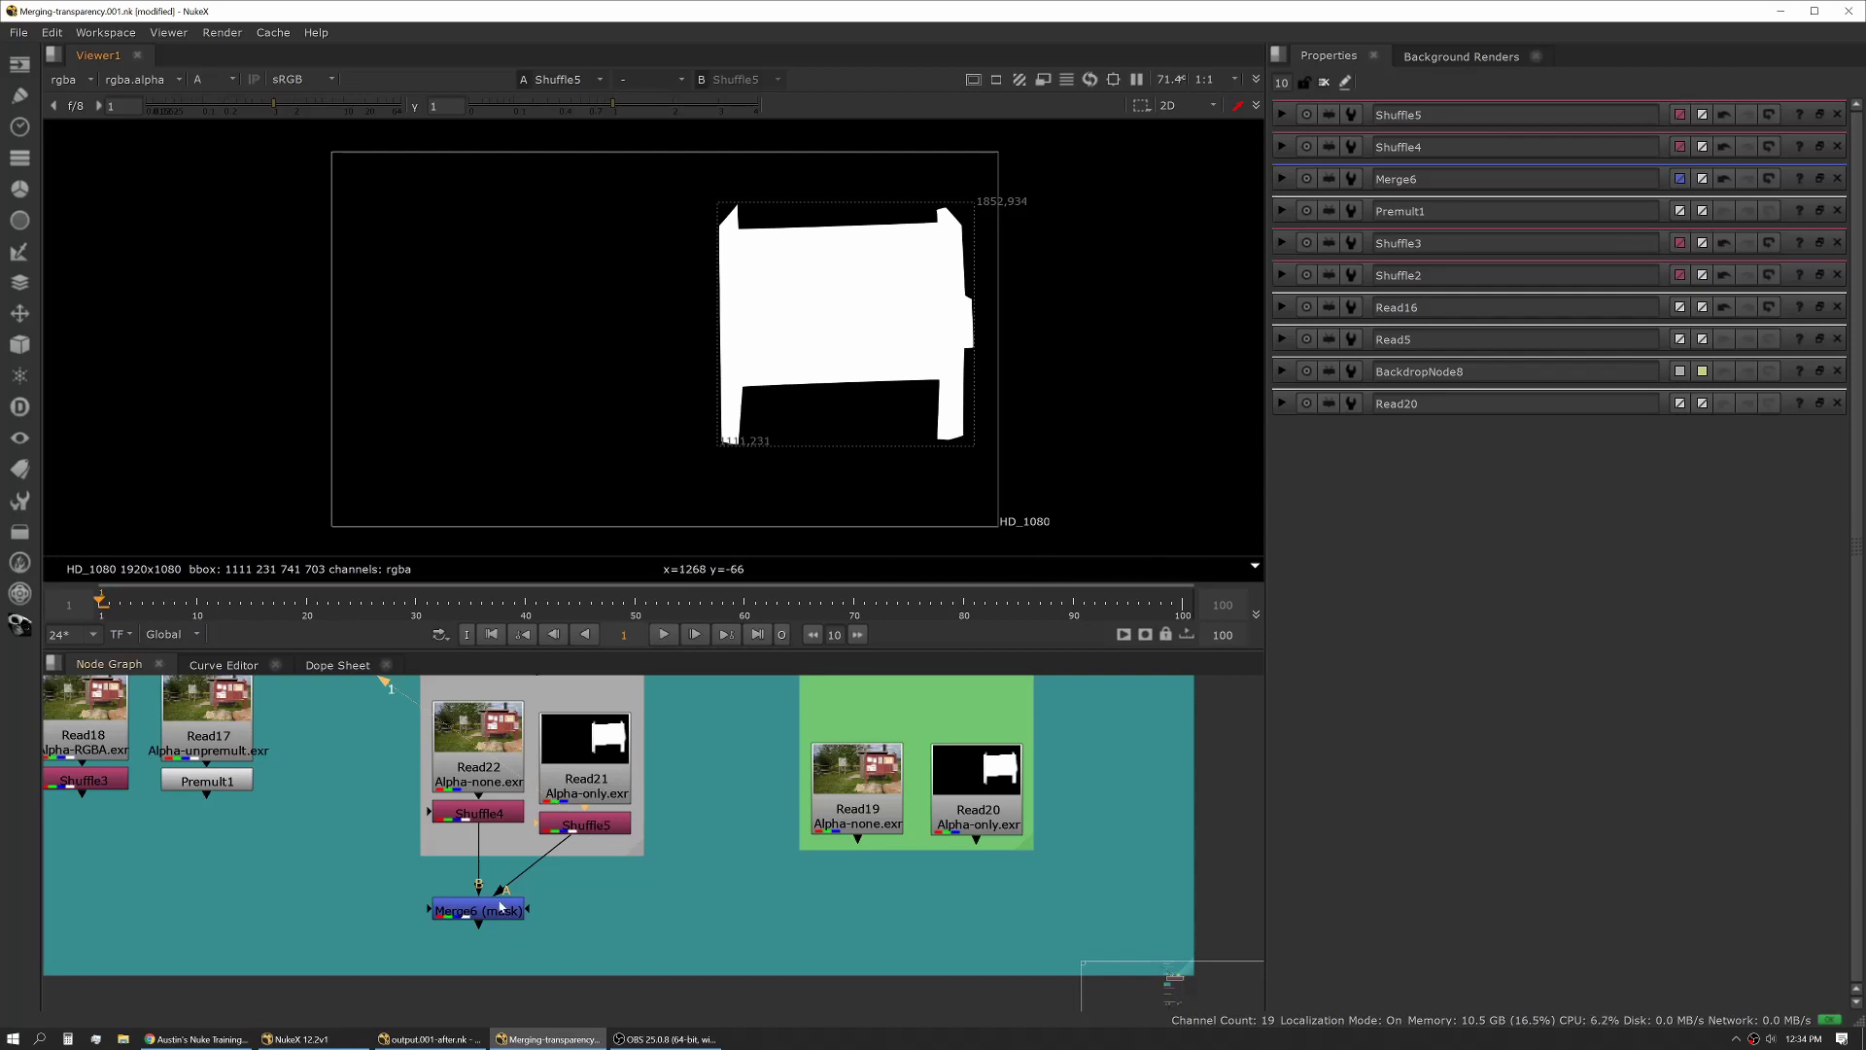
key(1)
key(a)
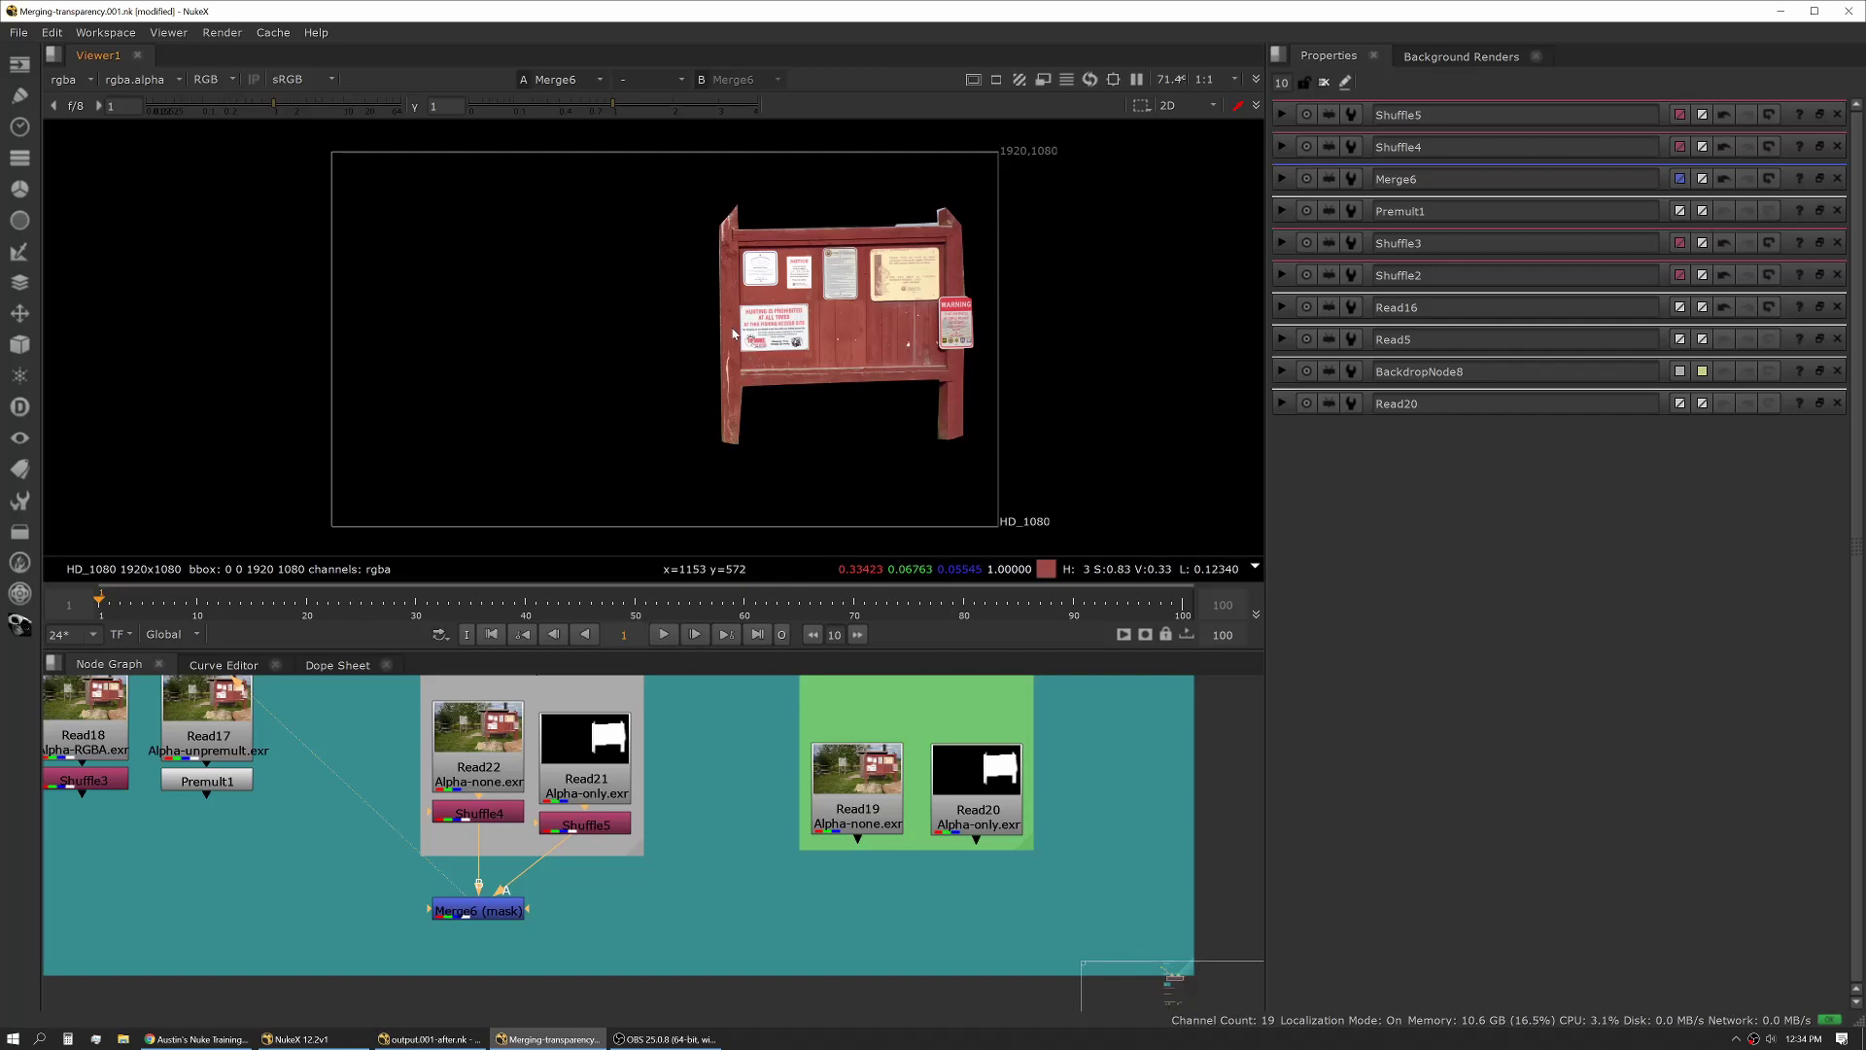
Inspect Merge6's red, green, blue and alpha channels in the viewer
key(a)
key(a)
key(r)
key(g)
key(b)
key(a)
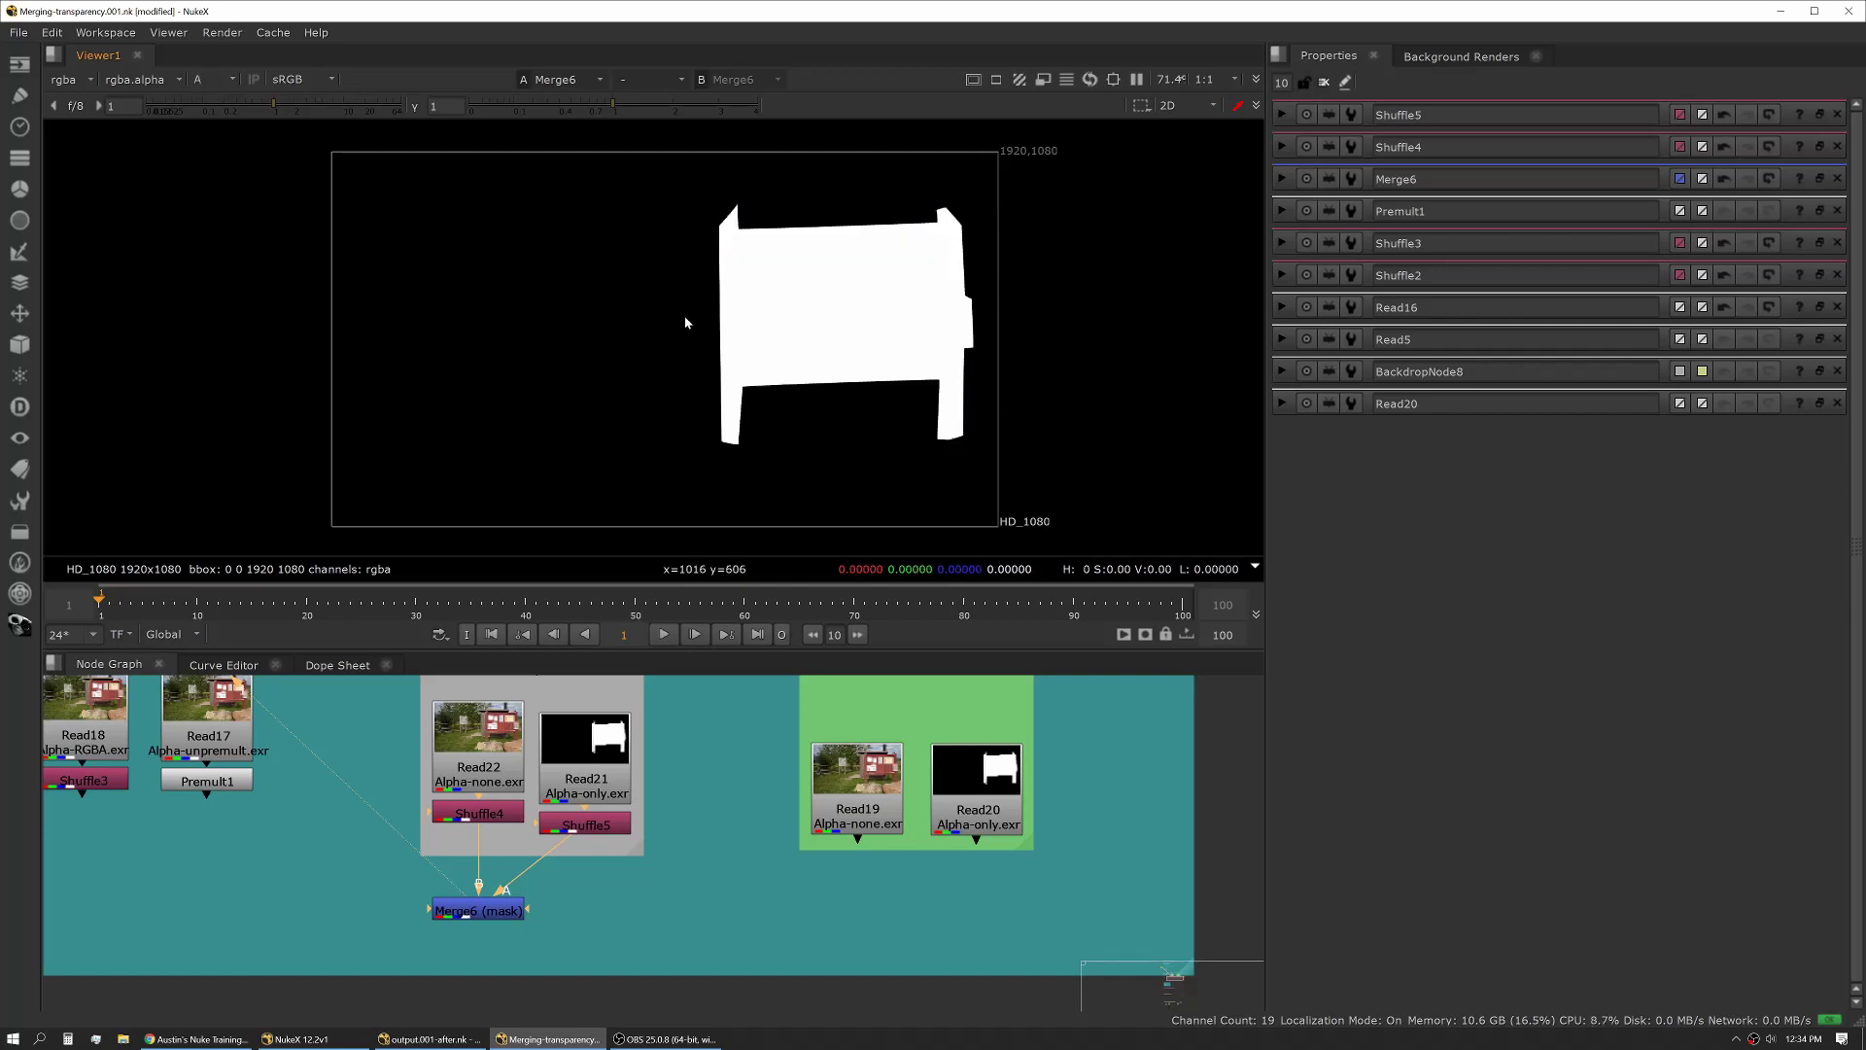
key(a)
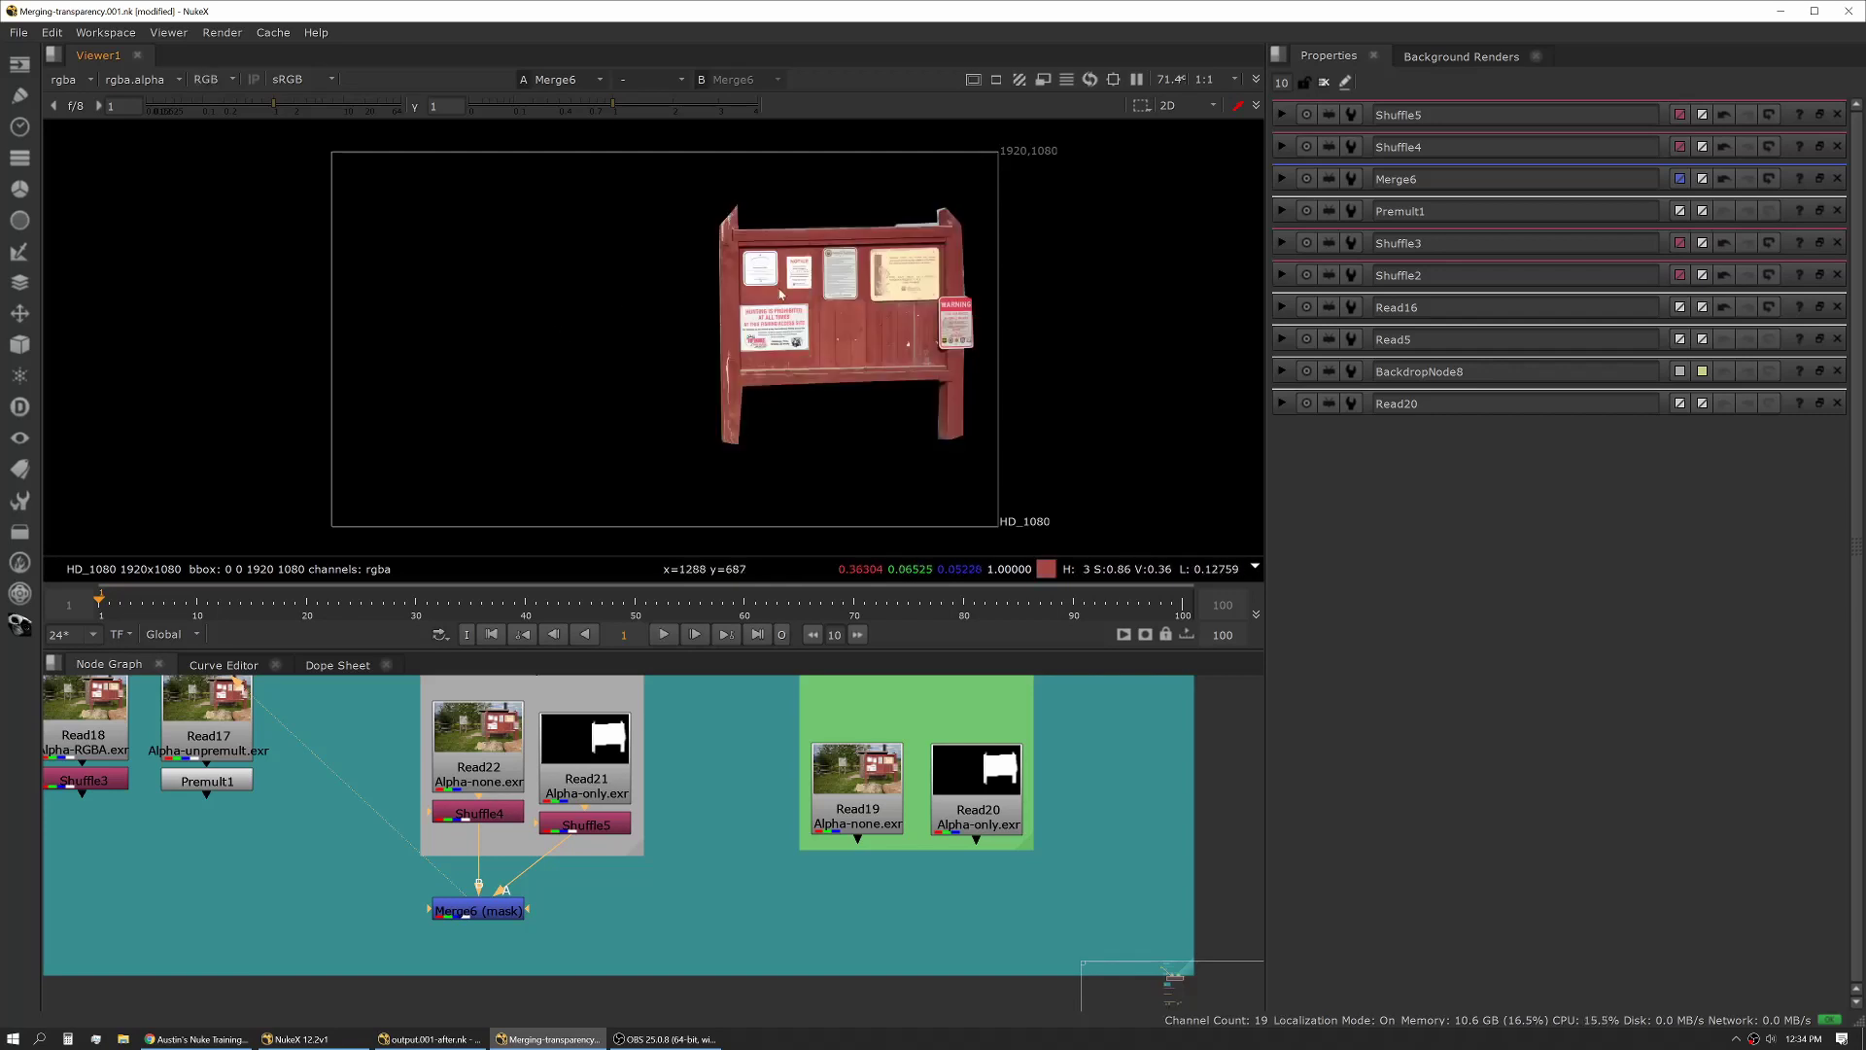
View the Read19 plate and its empty alpha, then the alpha-only Read20 render
middle_drag(848, 885, 582, 926)
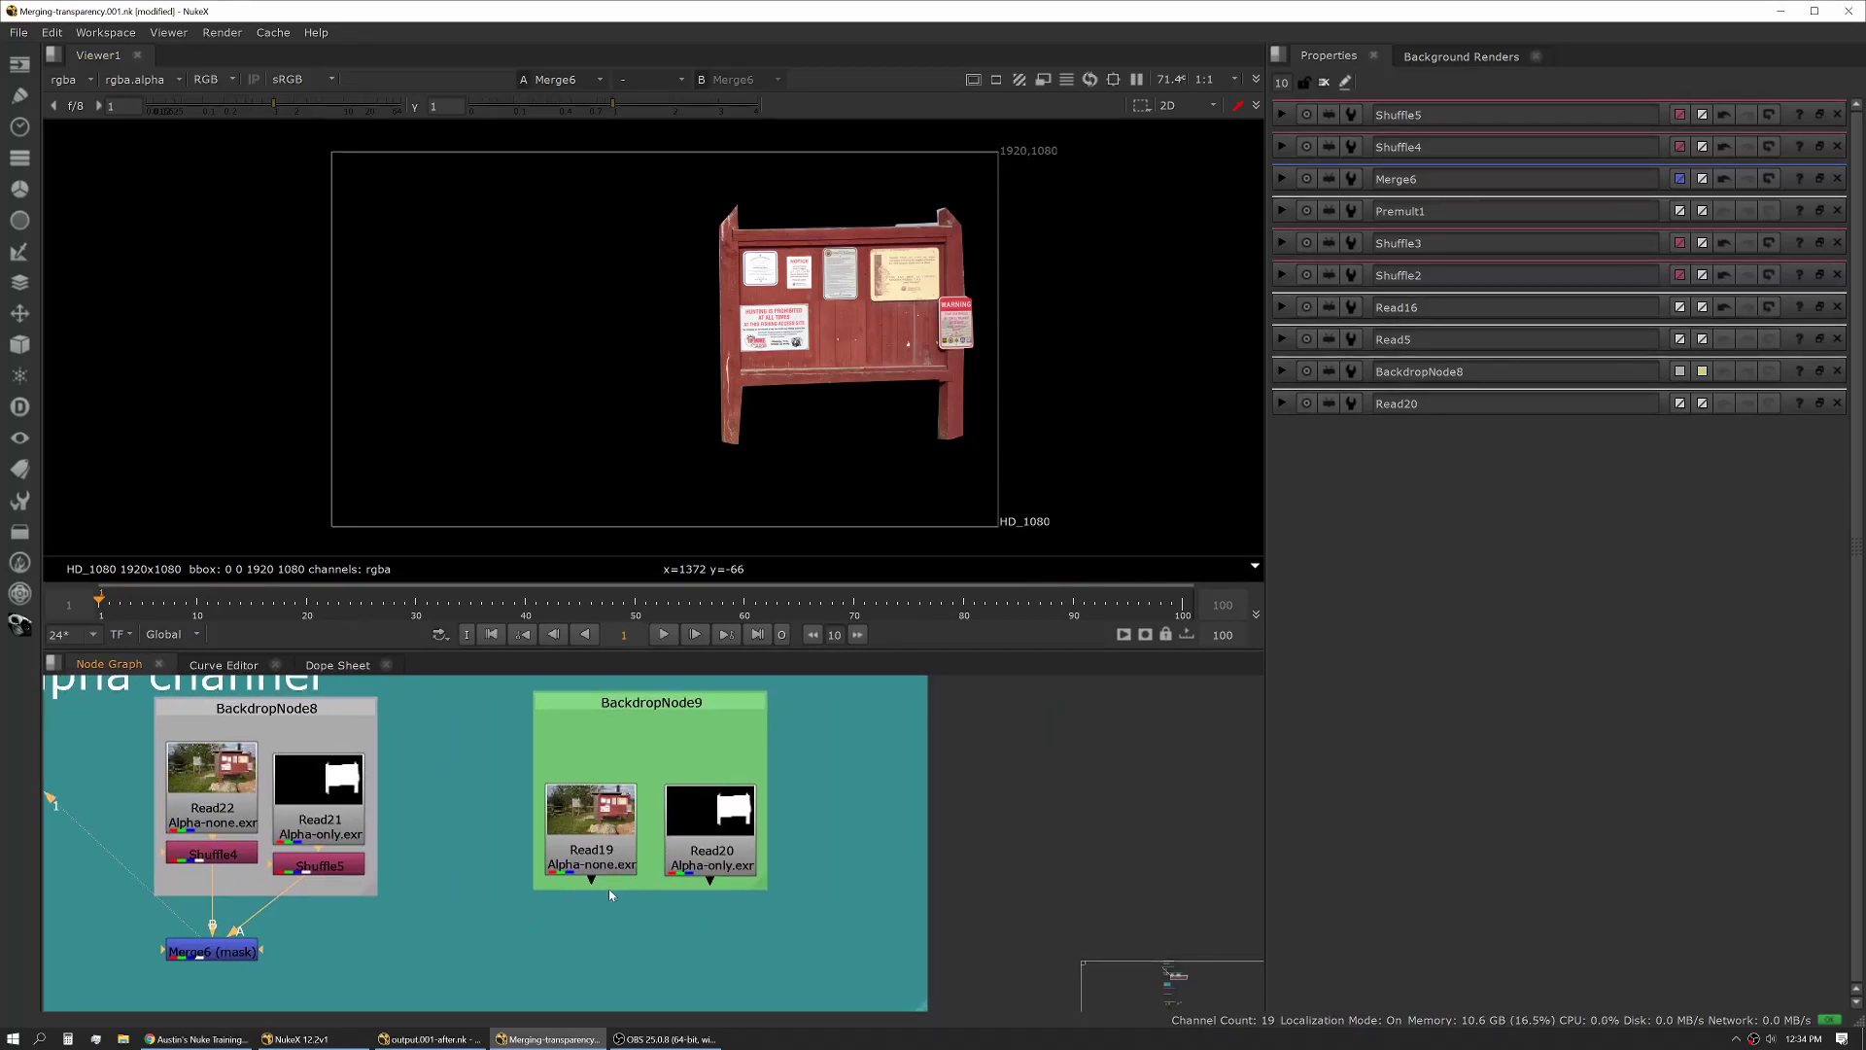
click(603, 827)
key(1)
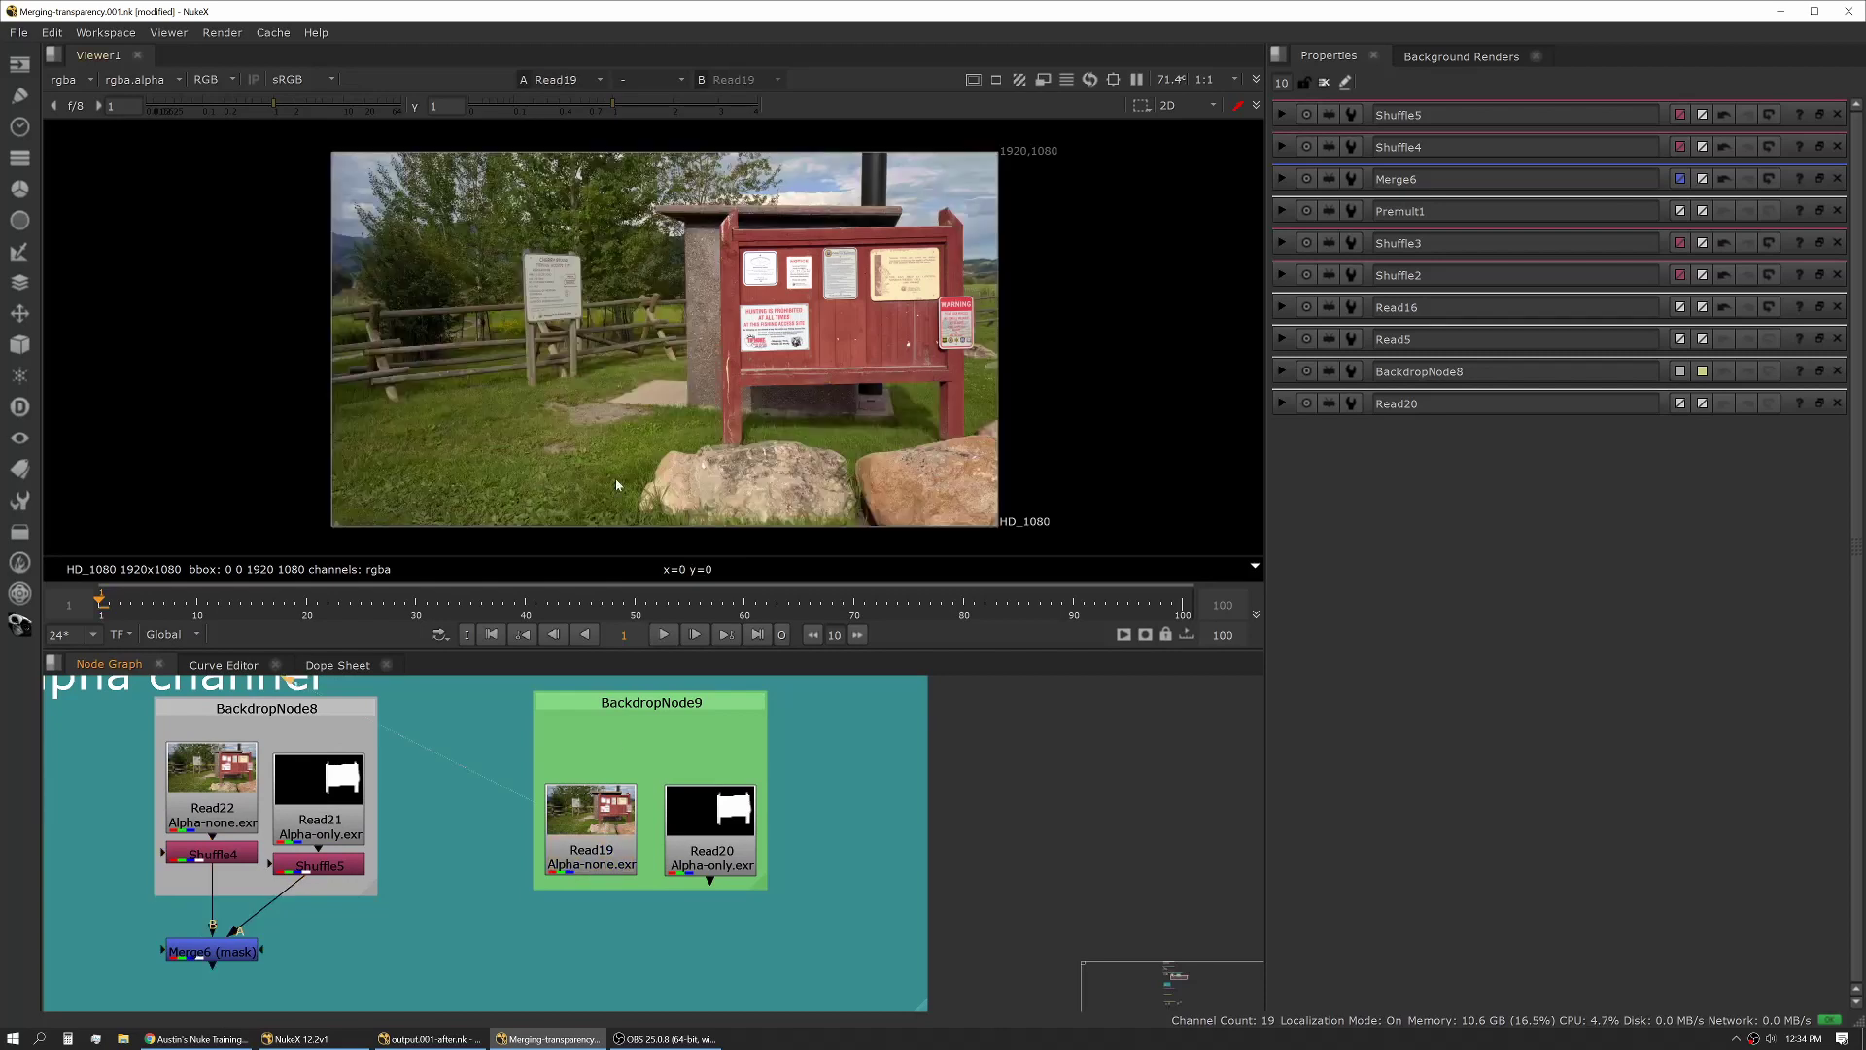
key(a)
key(a)
double_click(722, 834)
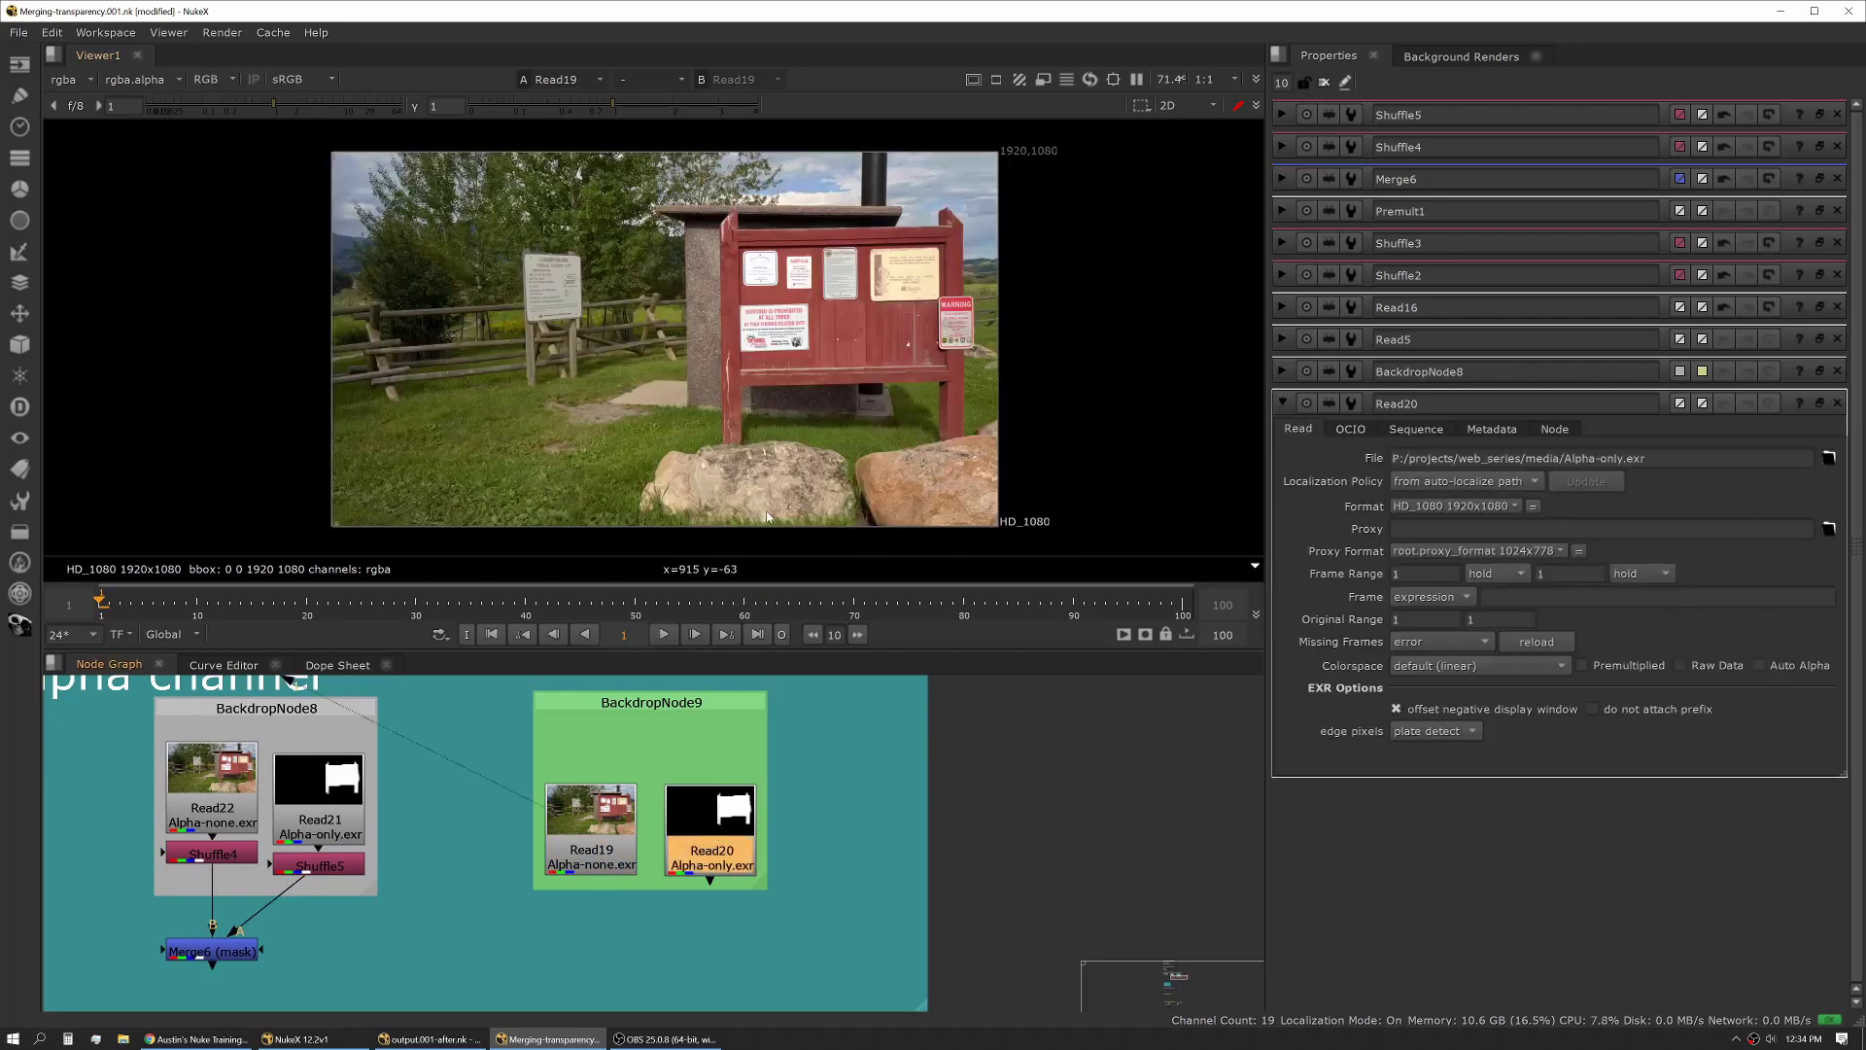
drag(710, 834, 713, 826)
key(1)
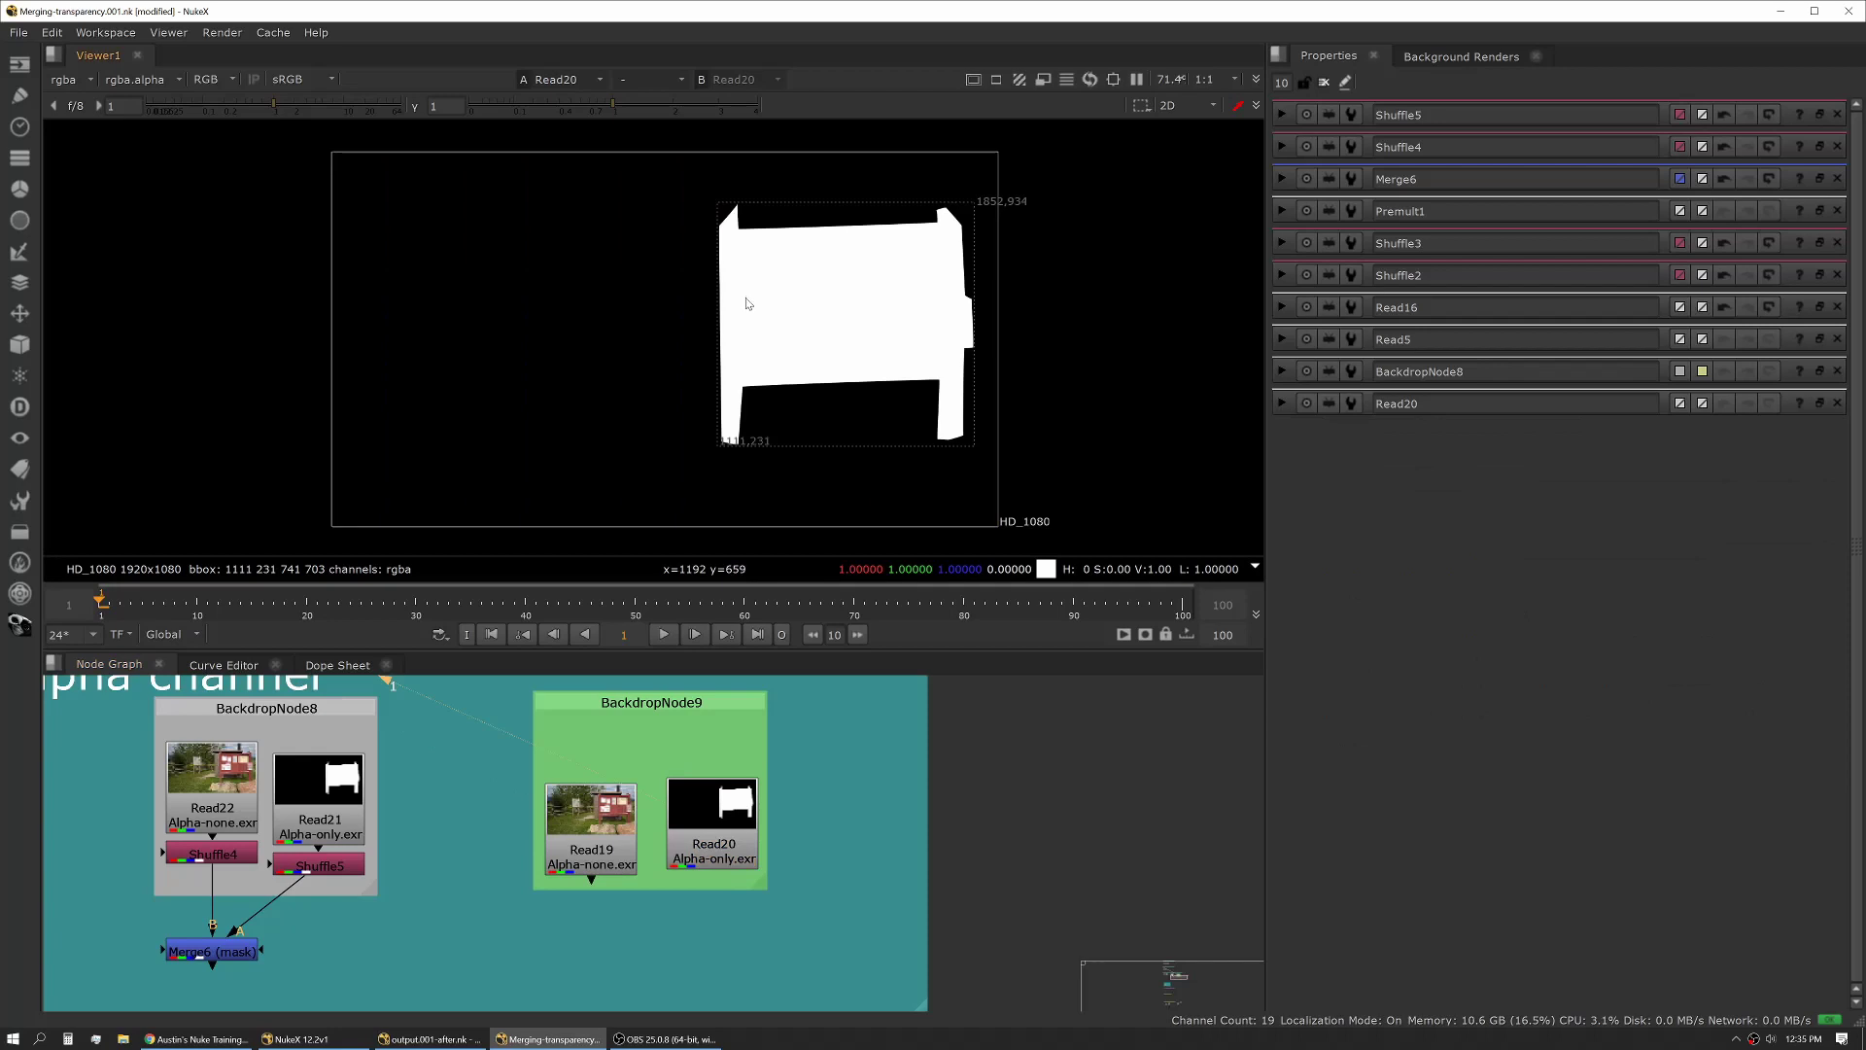
click(614, 834)
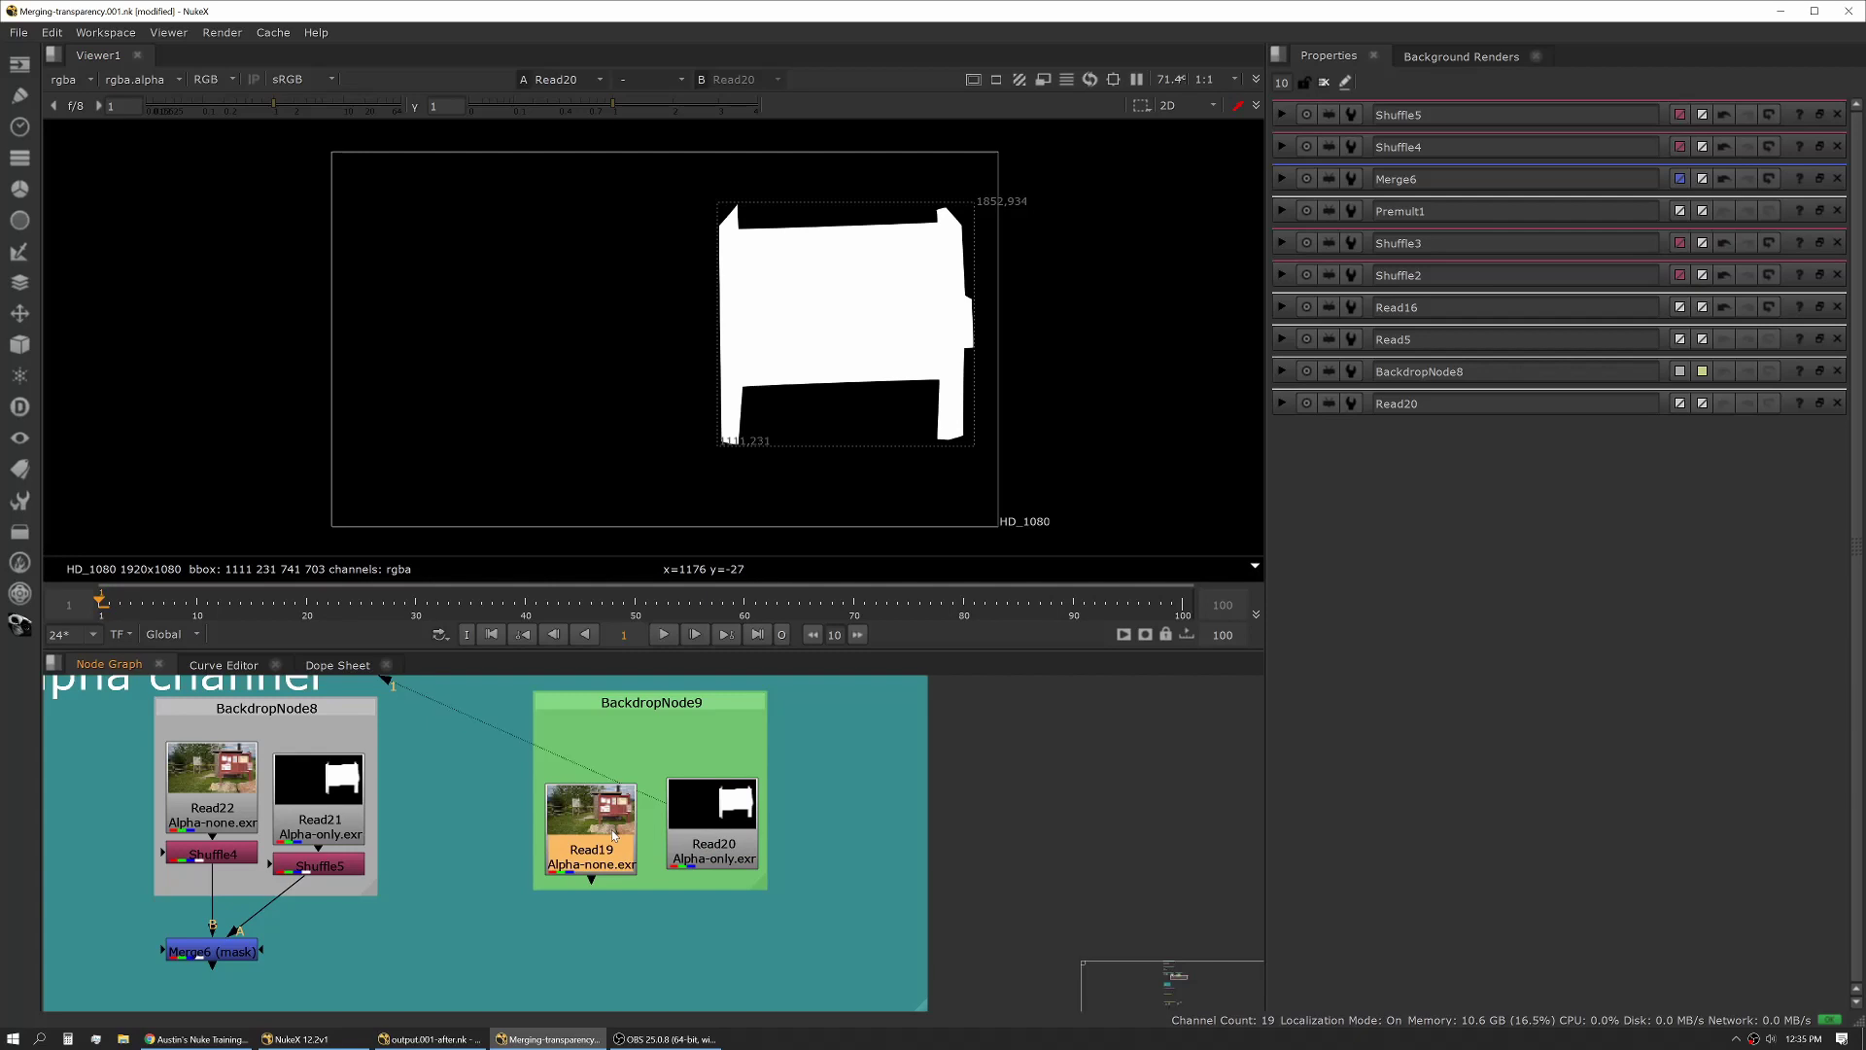
Add a Copy node below Read19, connect Read20 as its A input, and view Copy1
key(Tab)
text(copy)
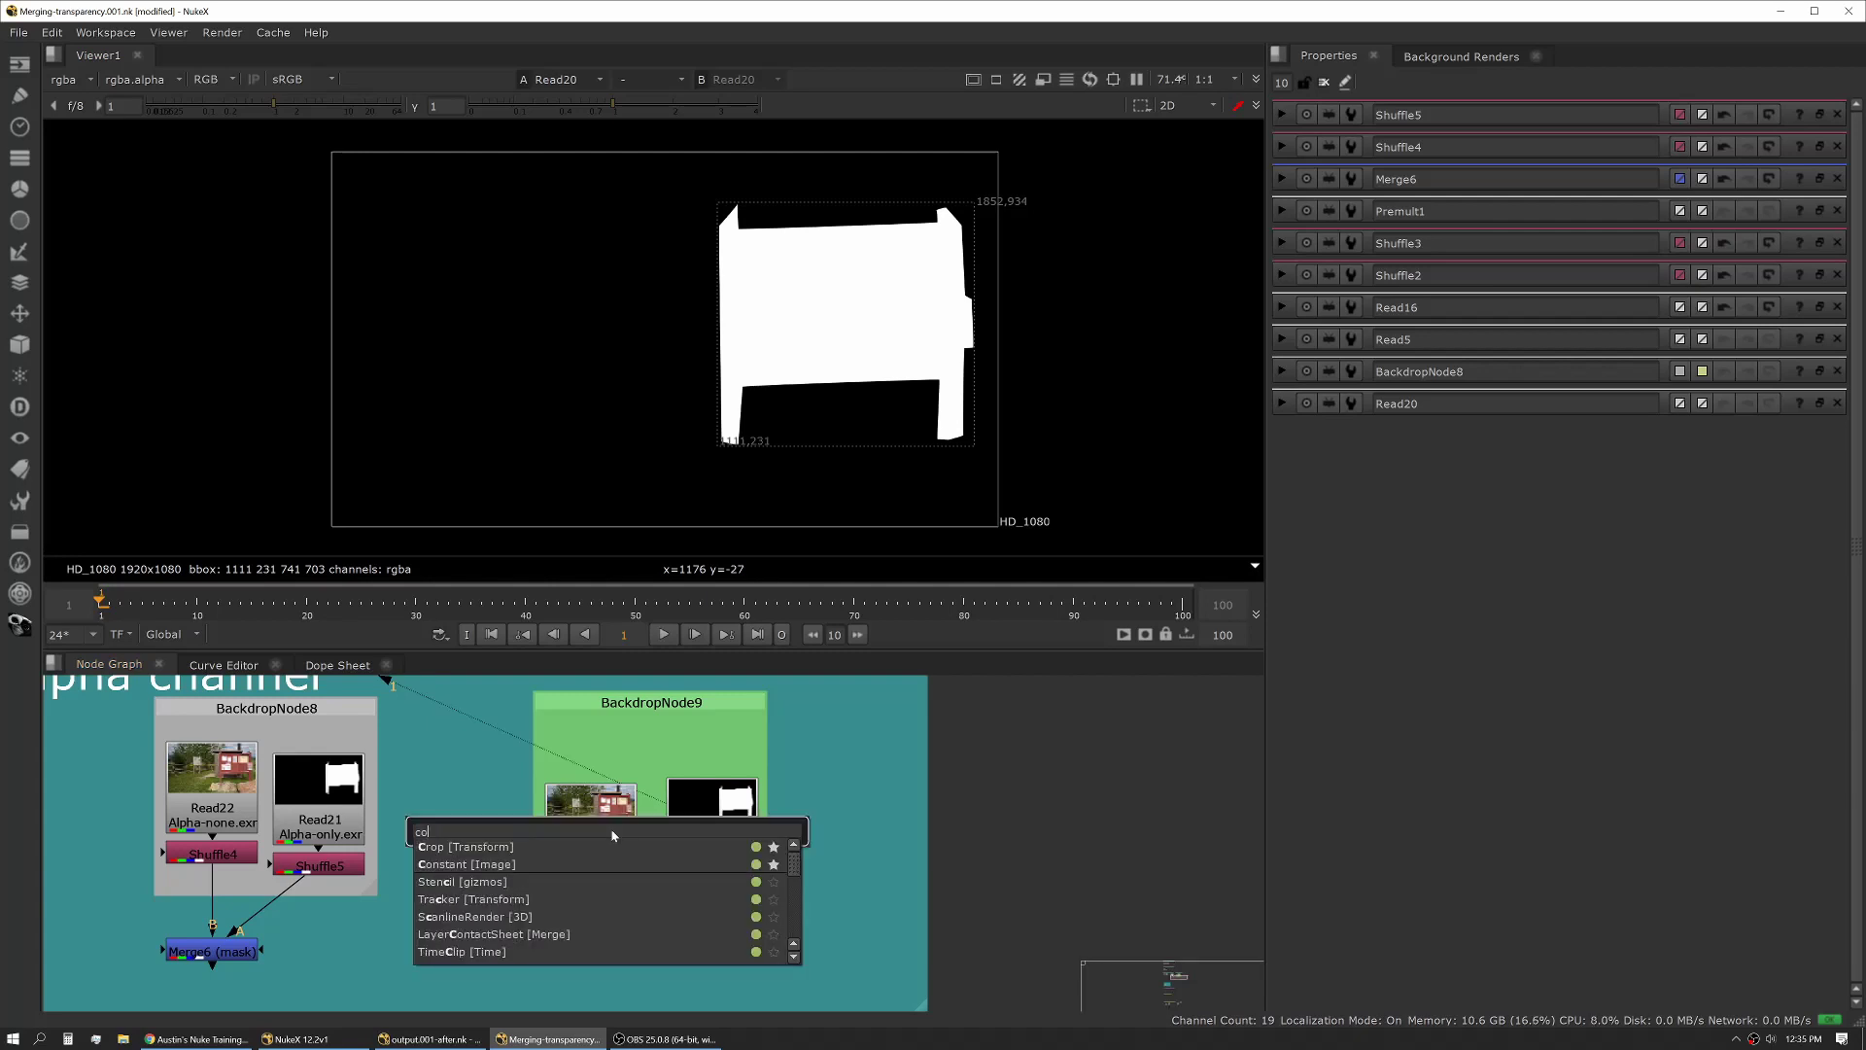
key(Return)
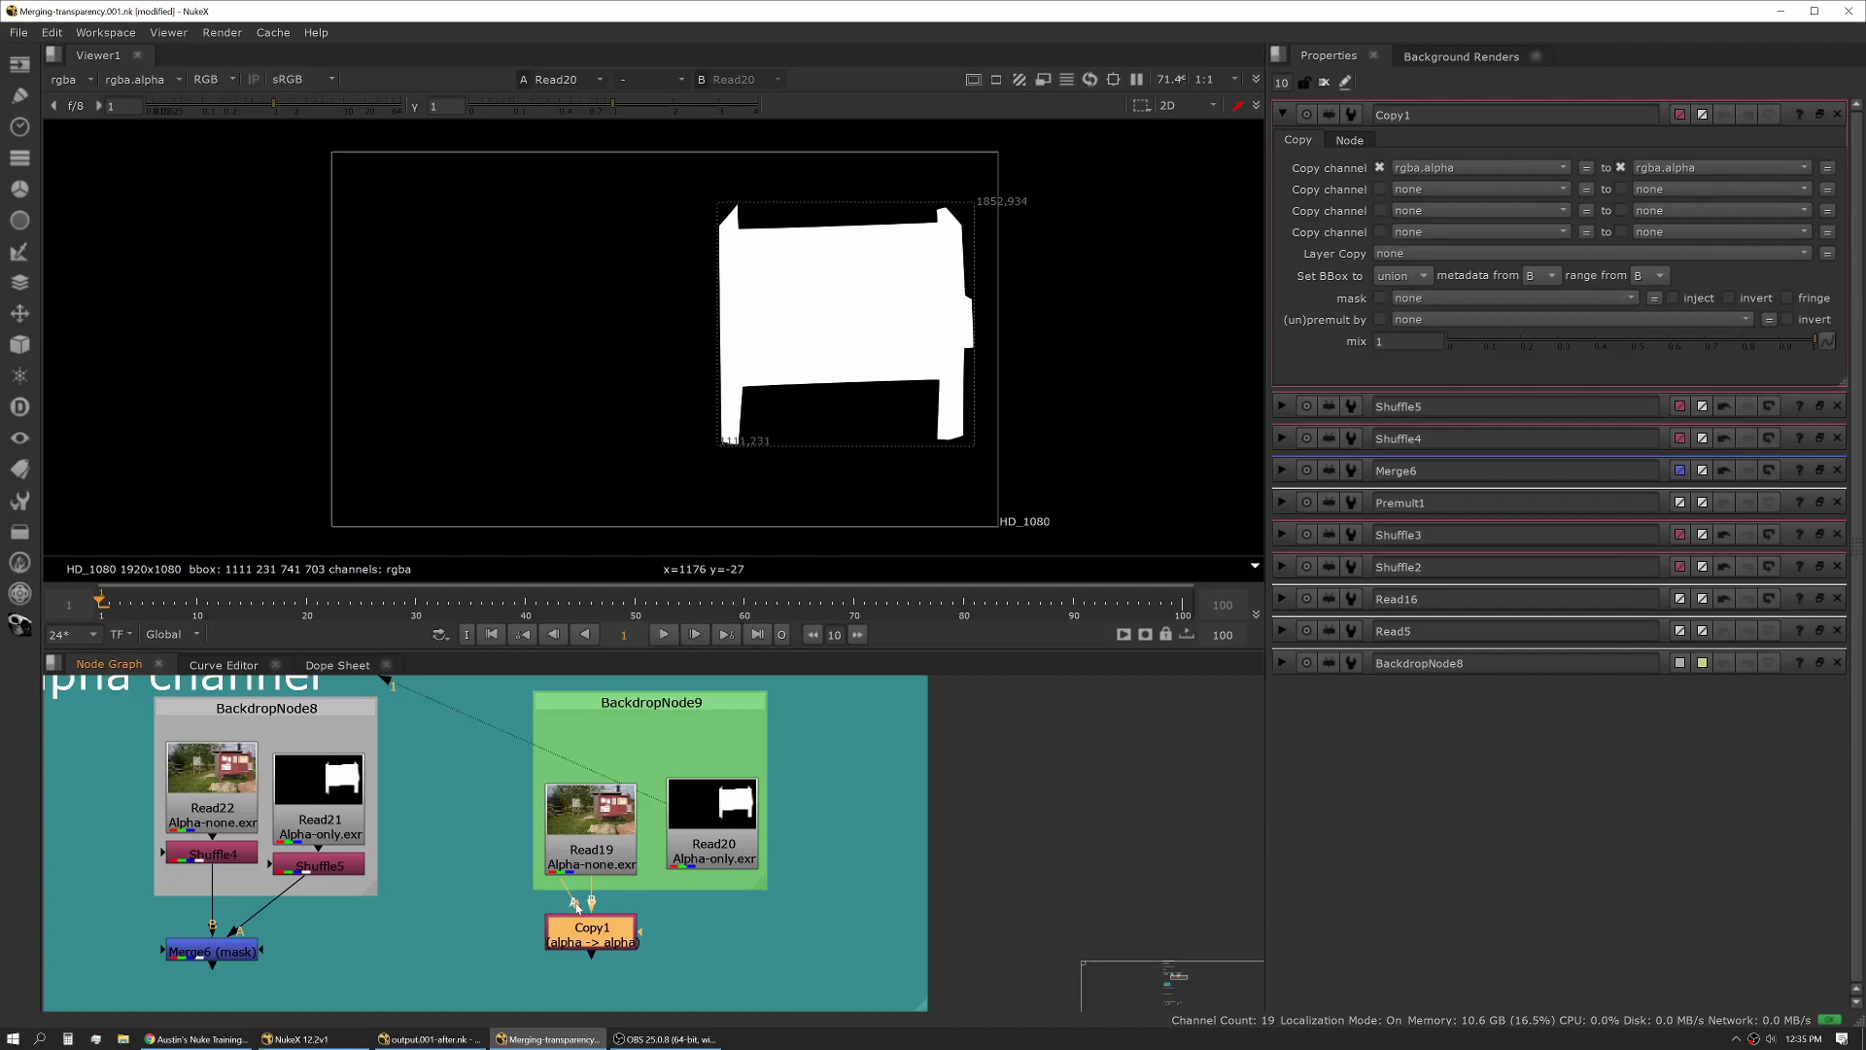
drag(572, 899, 715, 838)
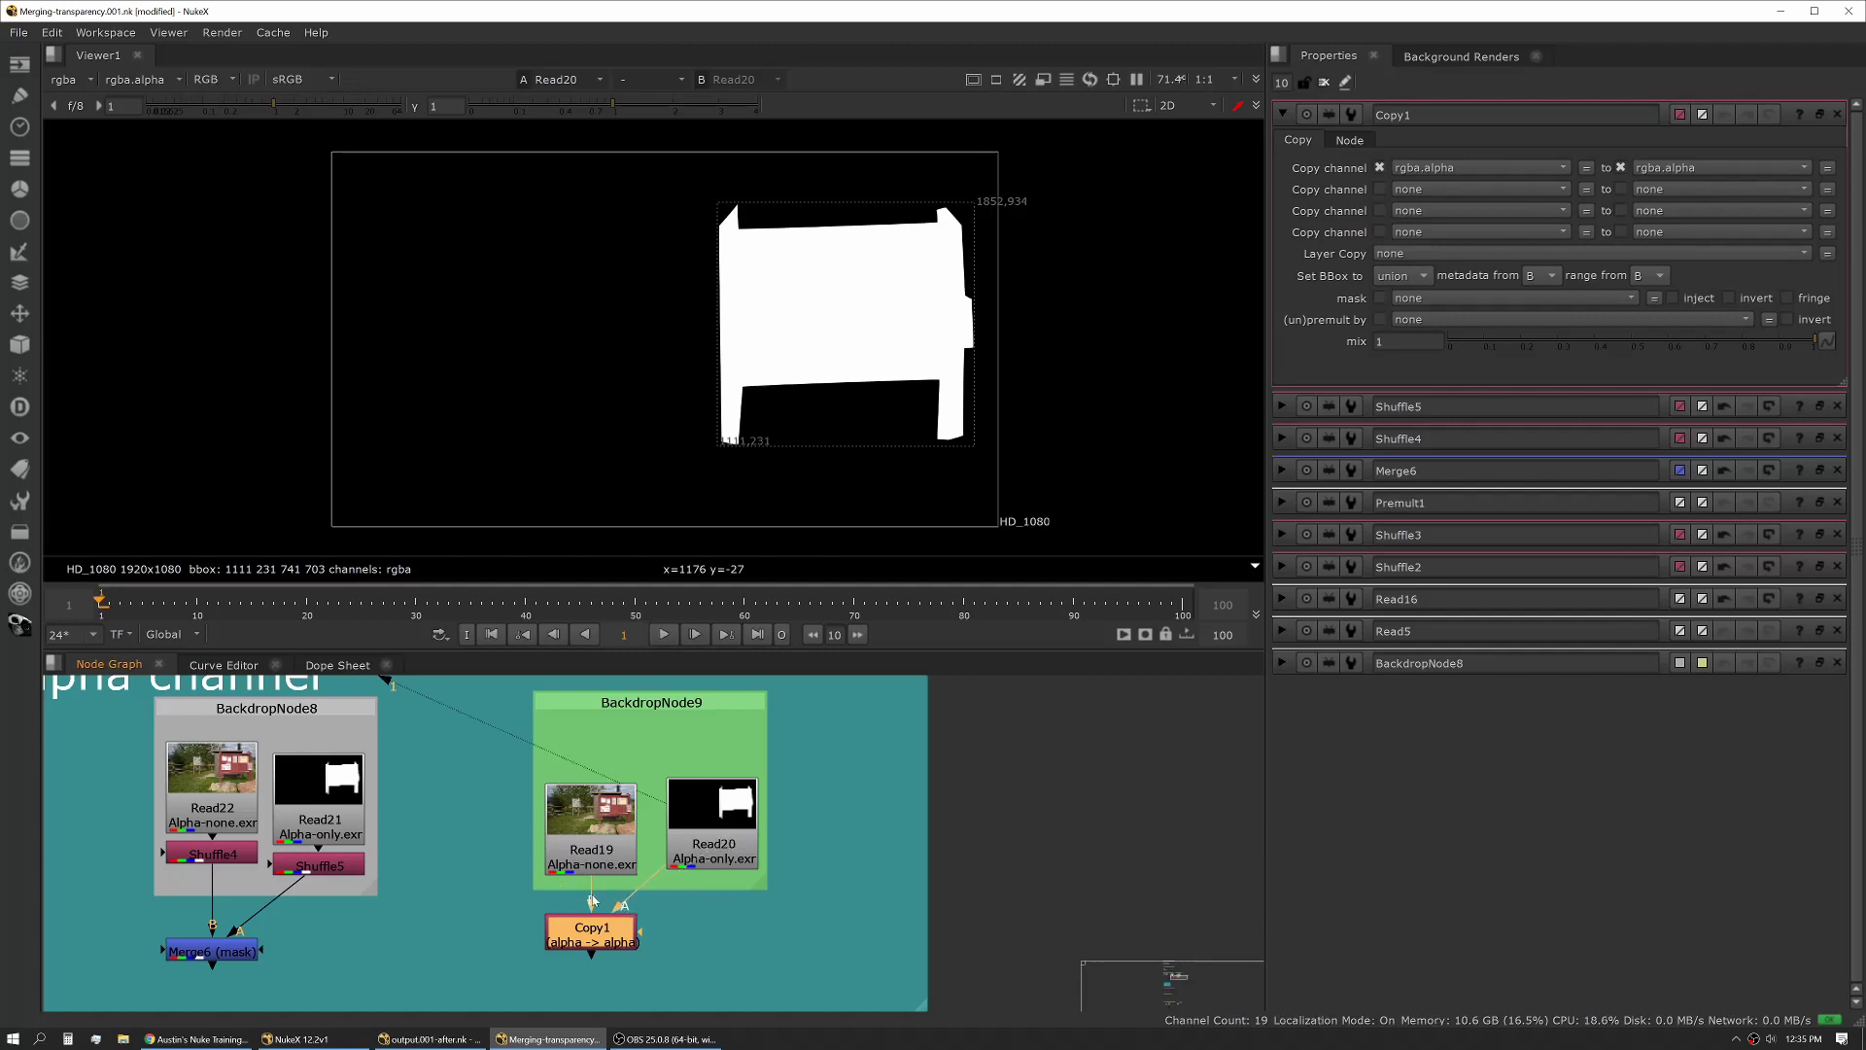
click(597, 826)
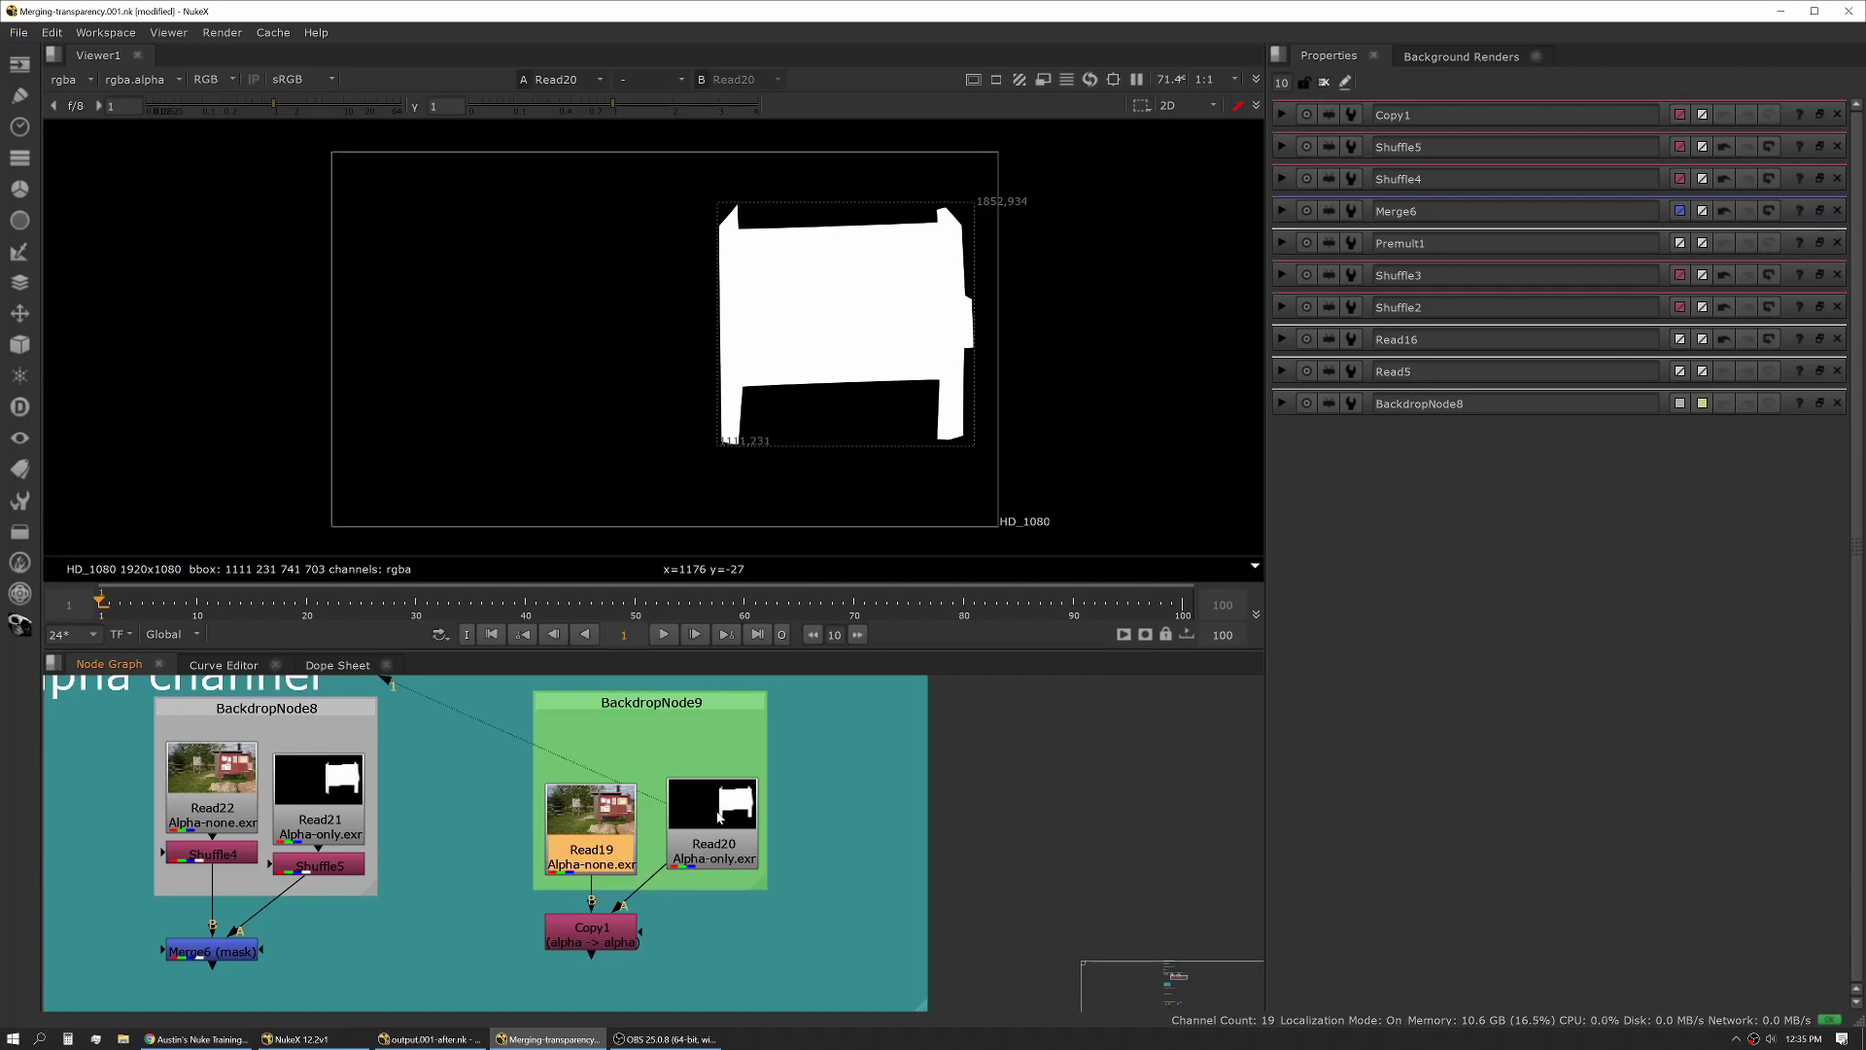
click(614, 921)
key(1)
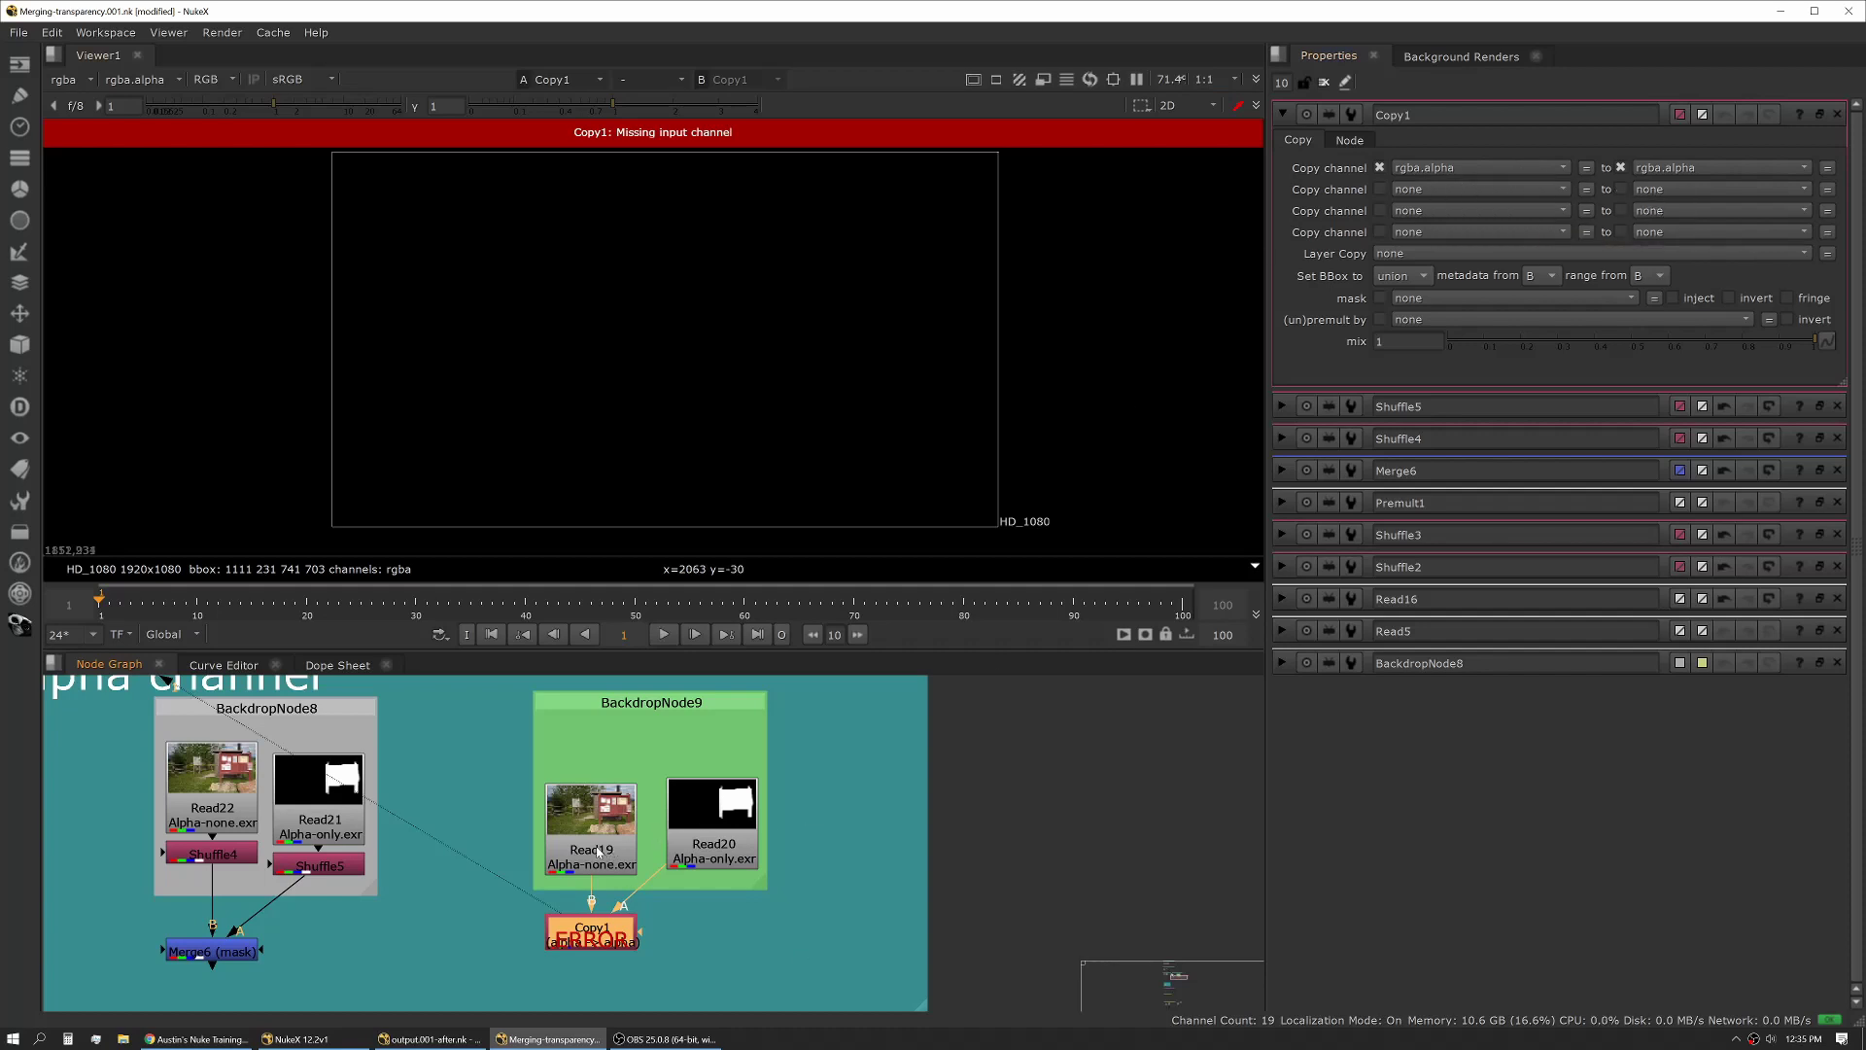
Insert Shuffle6 between Read19 and Copy1, adjust its alpha, and view it
drag(597, 851, 595, 836)
key(Tab)
text(shuffle)
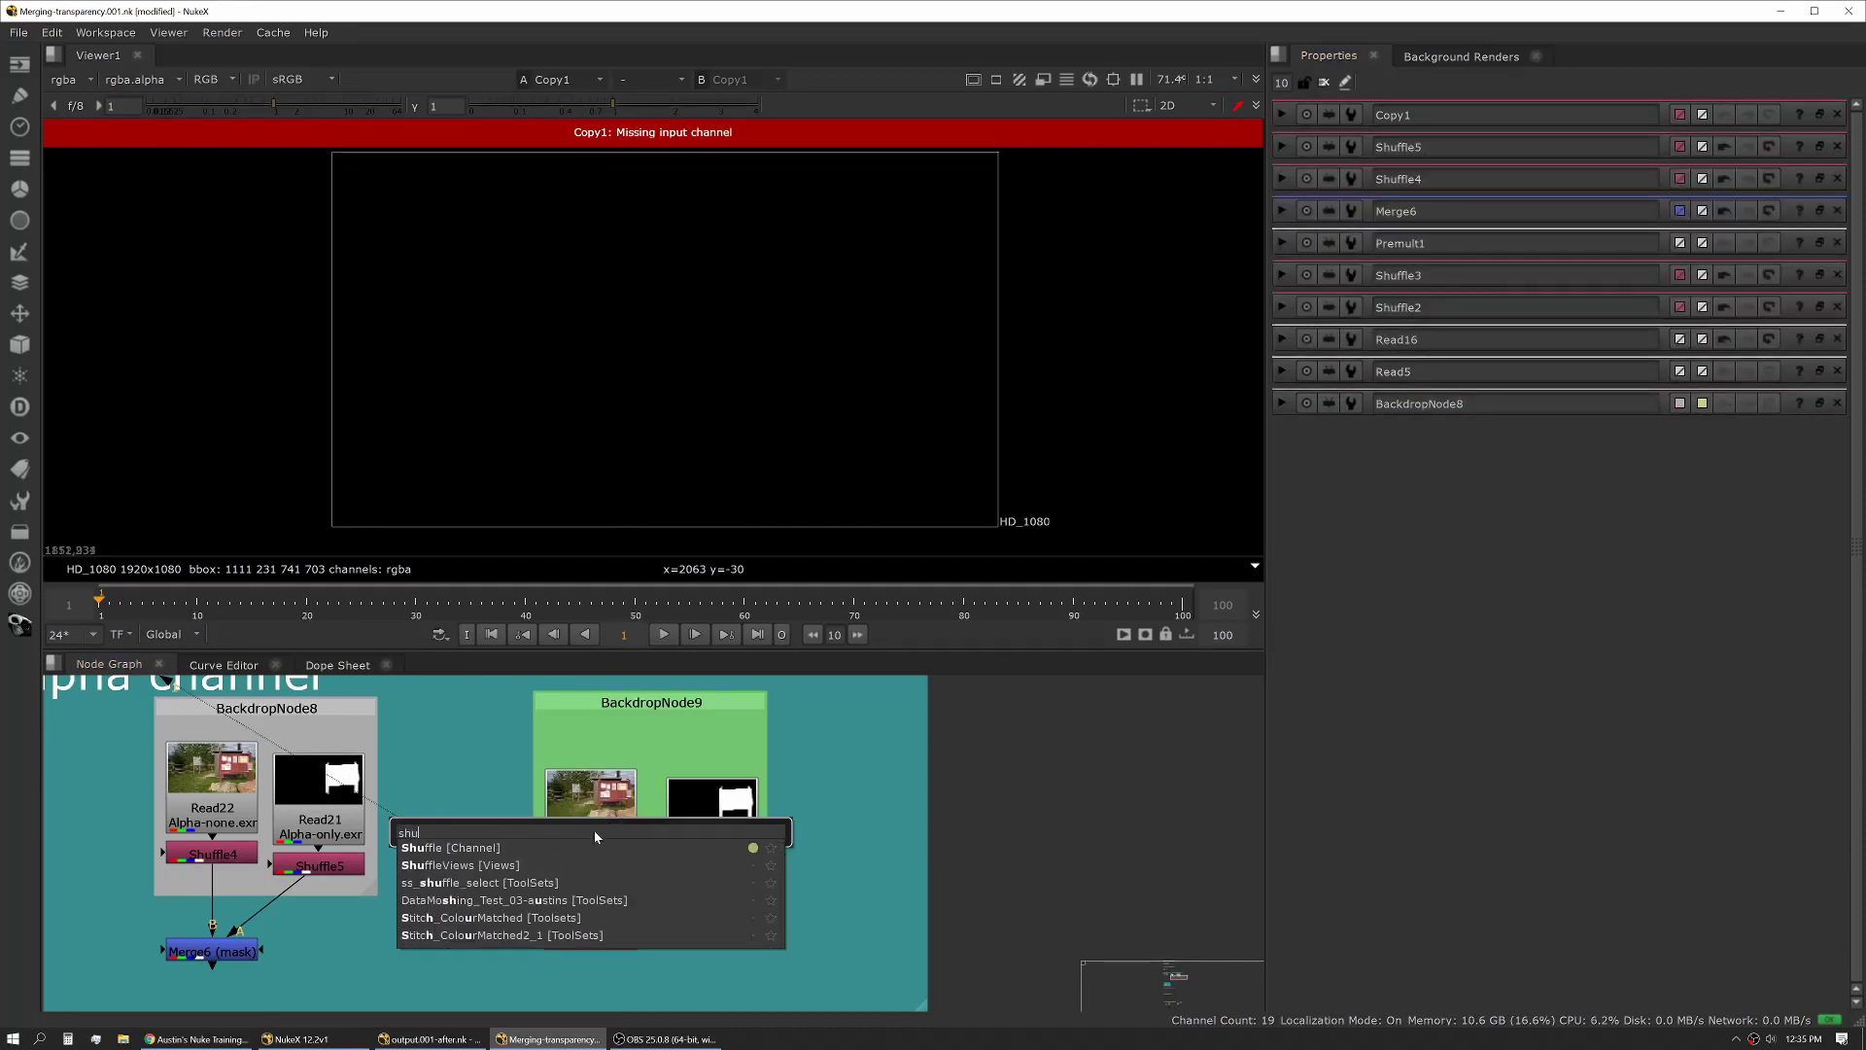
key(Return)
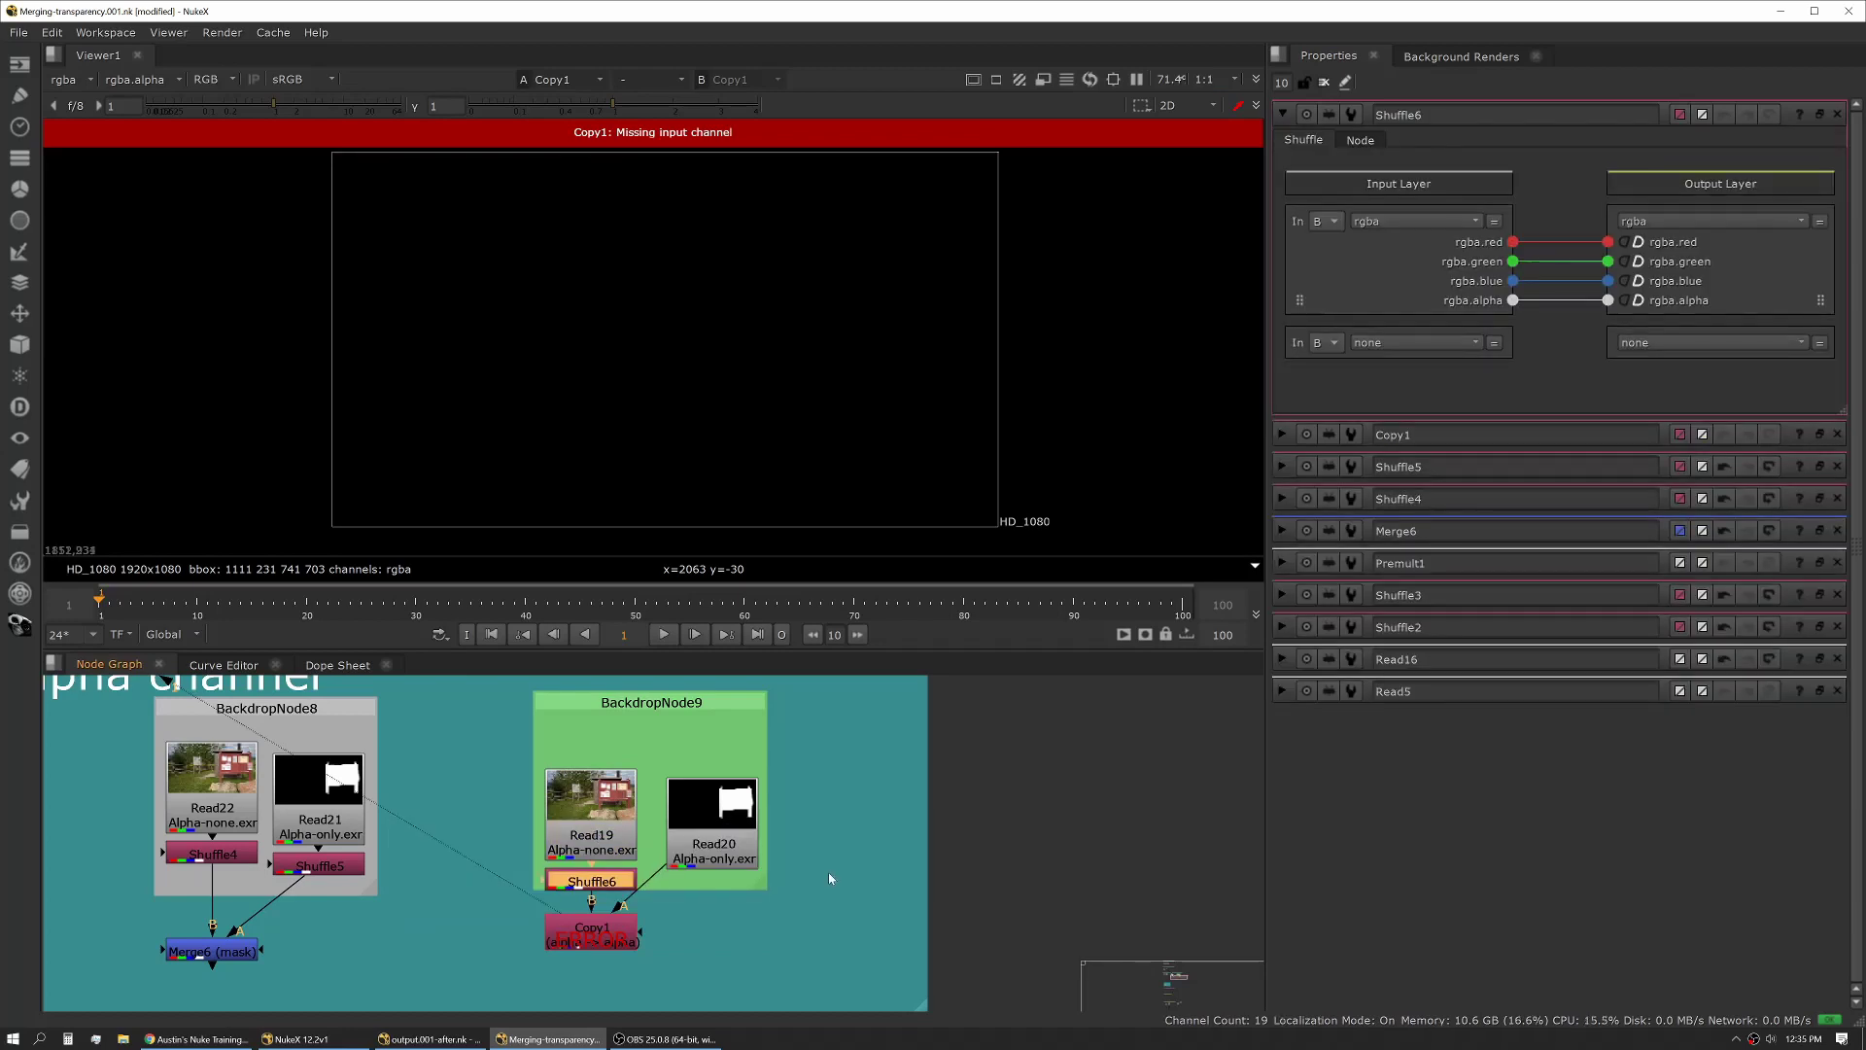
click(1637, 300)
key(1)
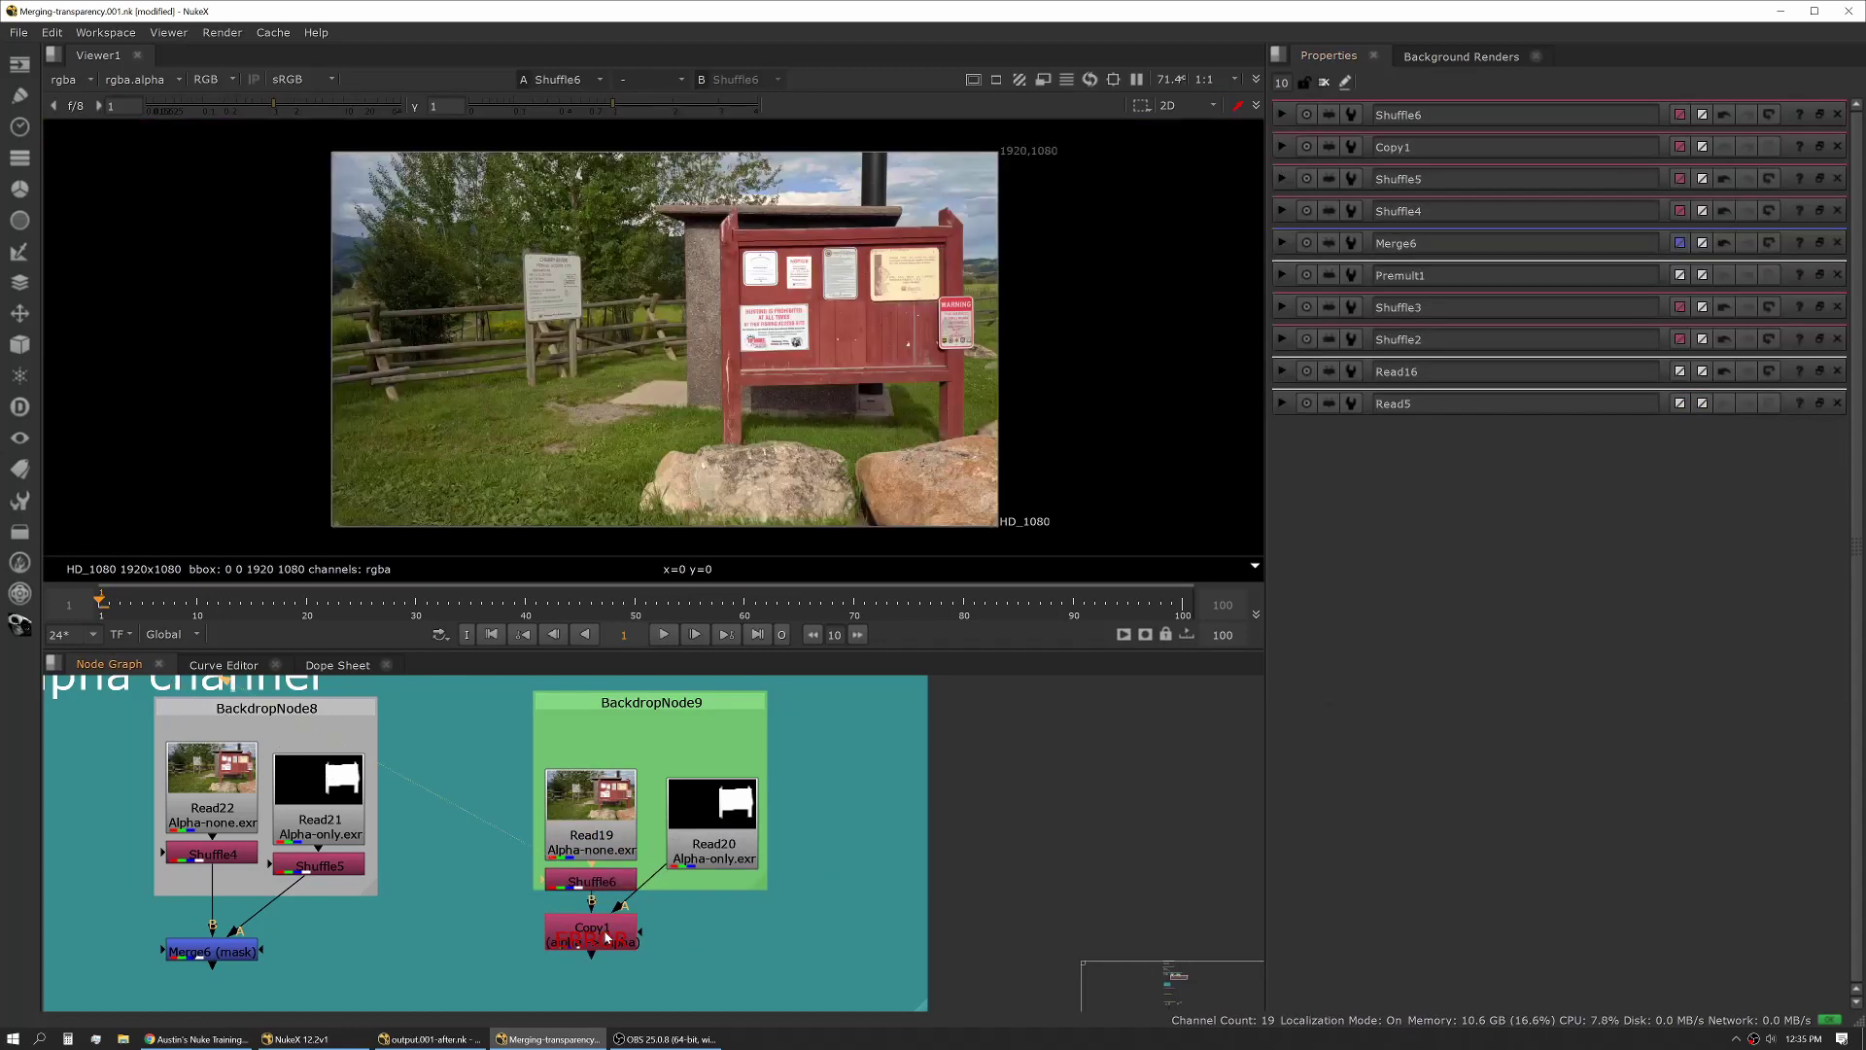
View Copy1 and open the Copy1 and Read20 settings
double_click(591, 928)
key(1)
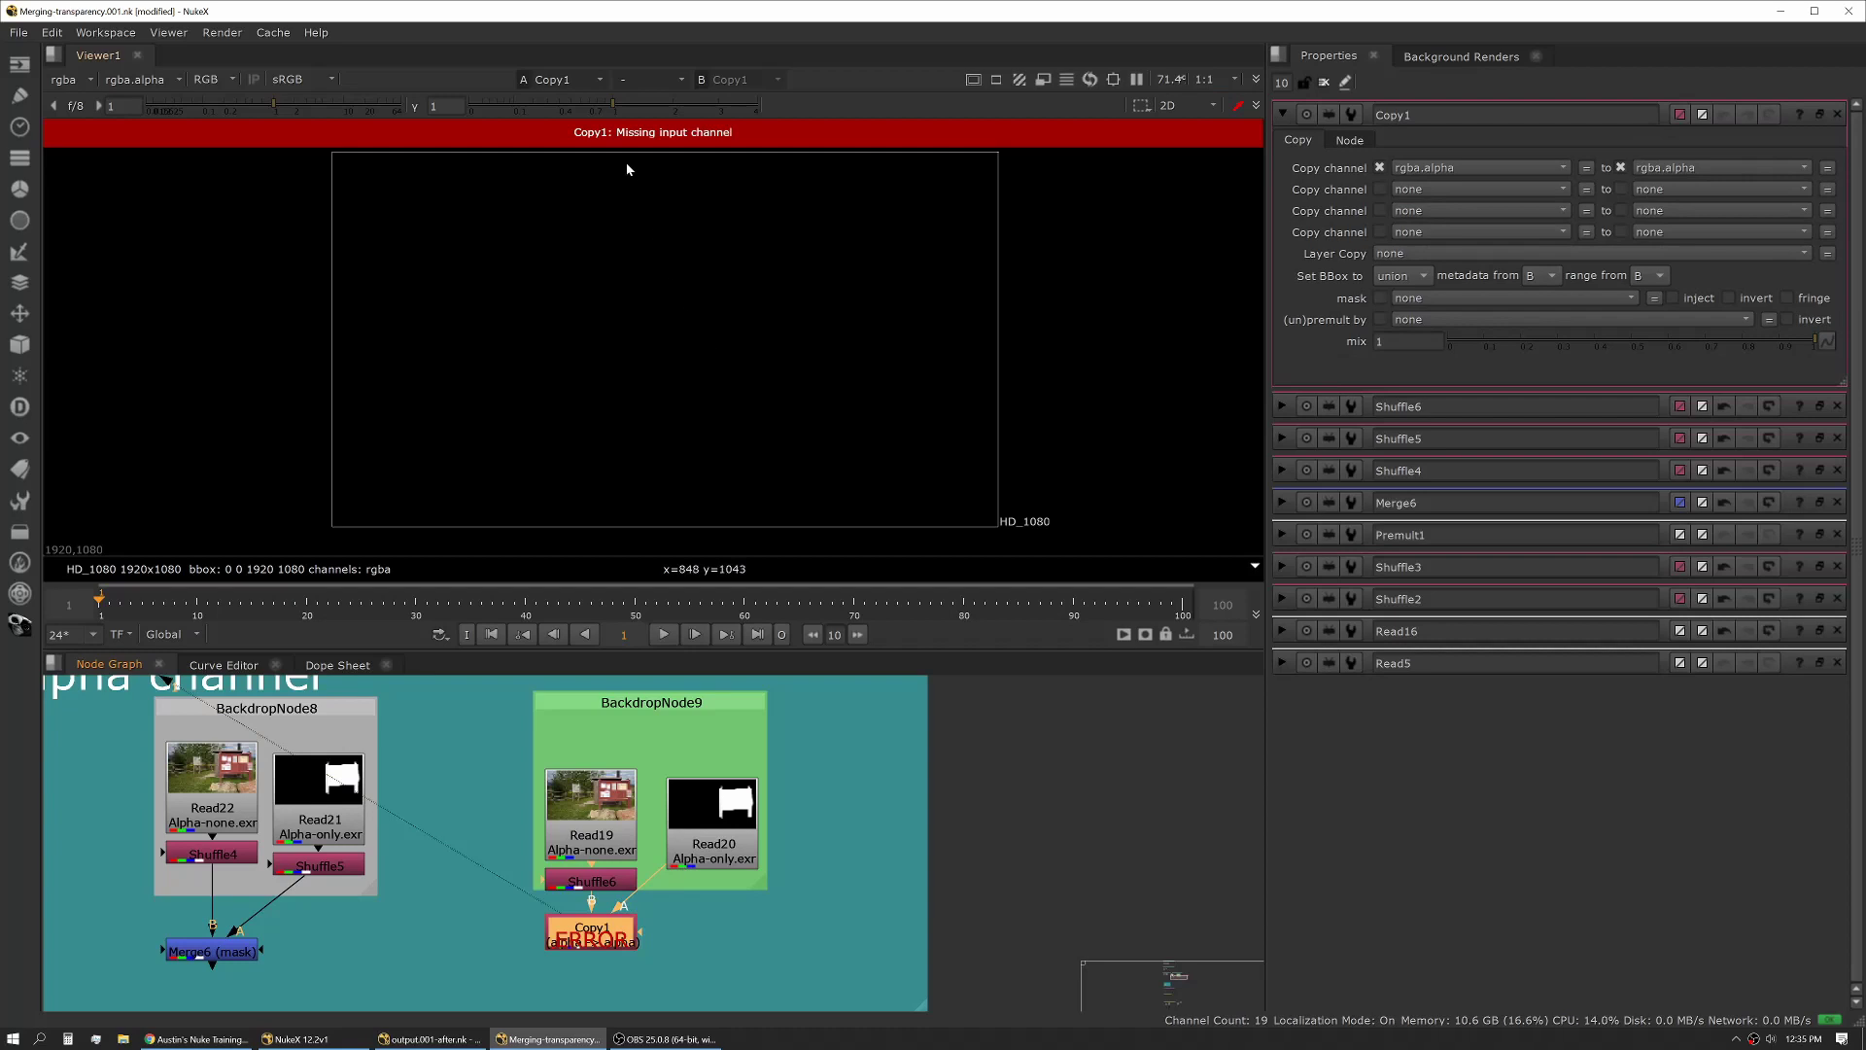
click(746, 844)
double_click(726, 842)
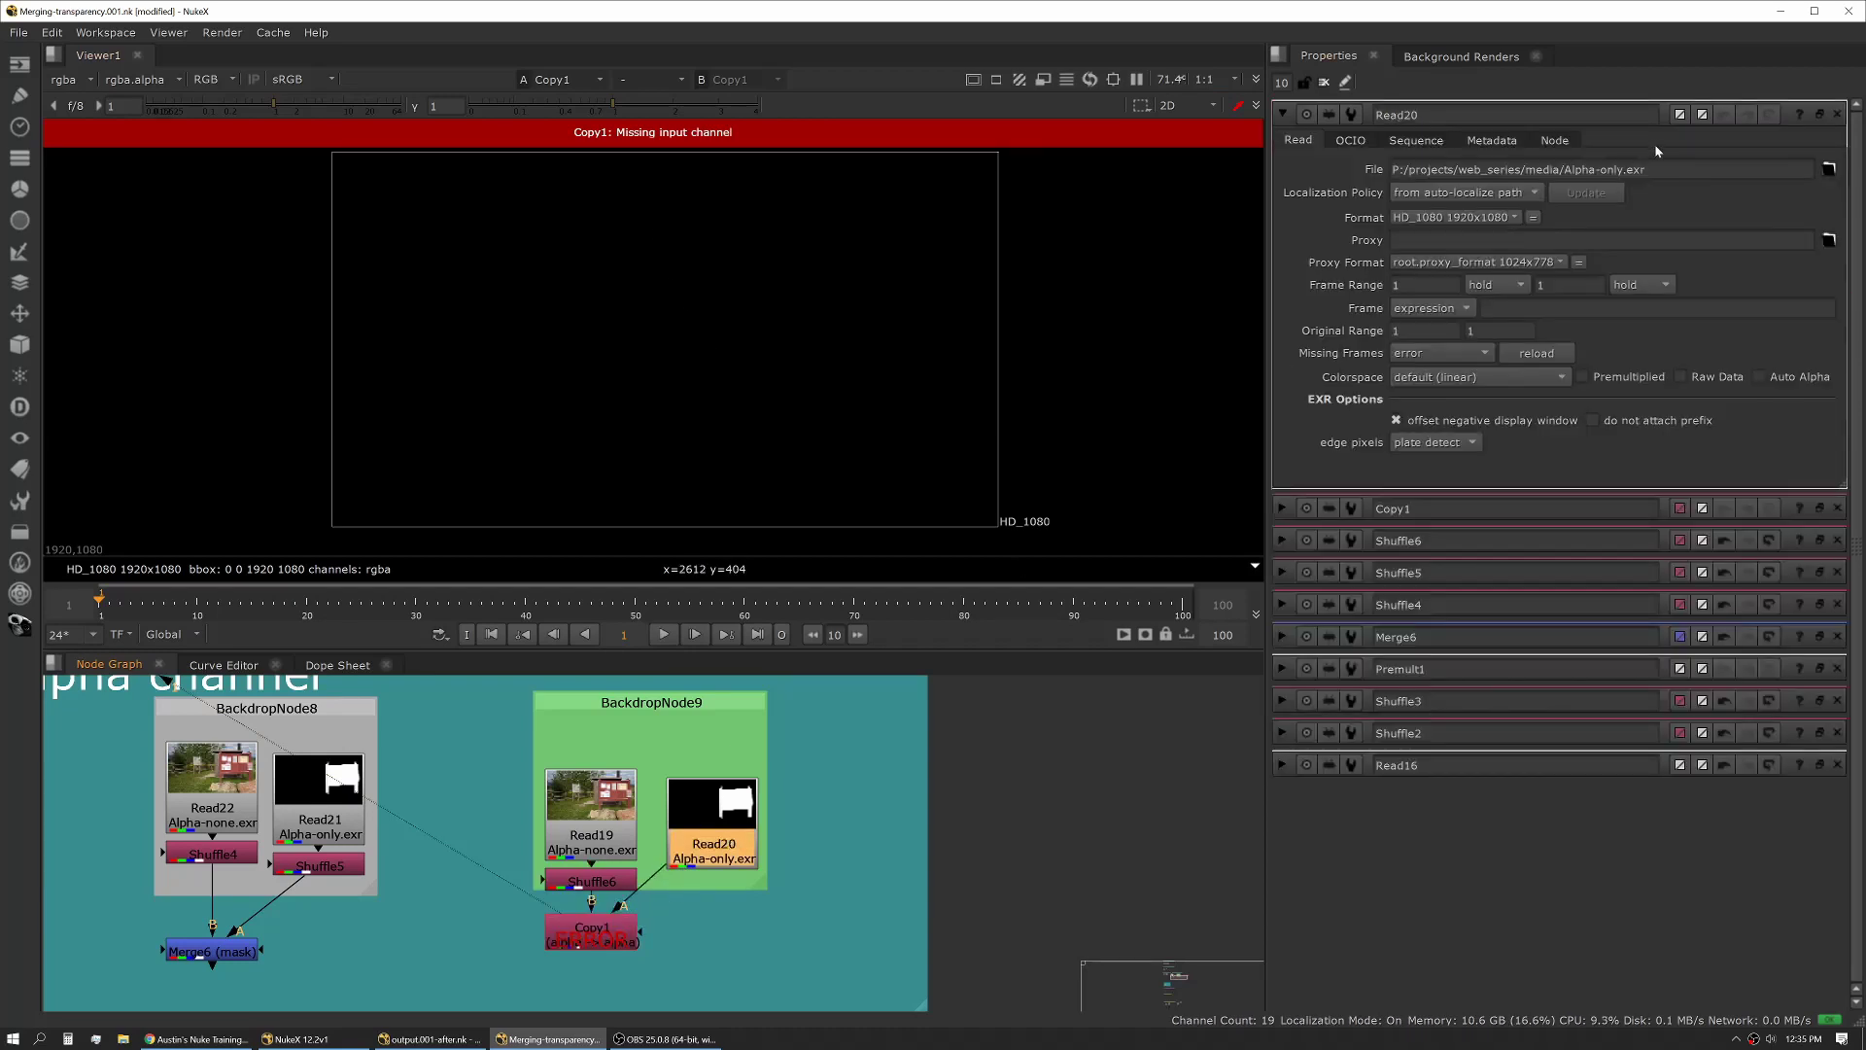
double_click(591, 928)
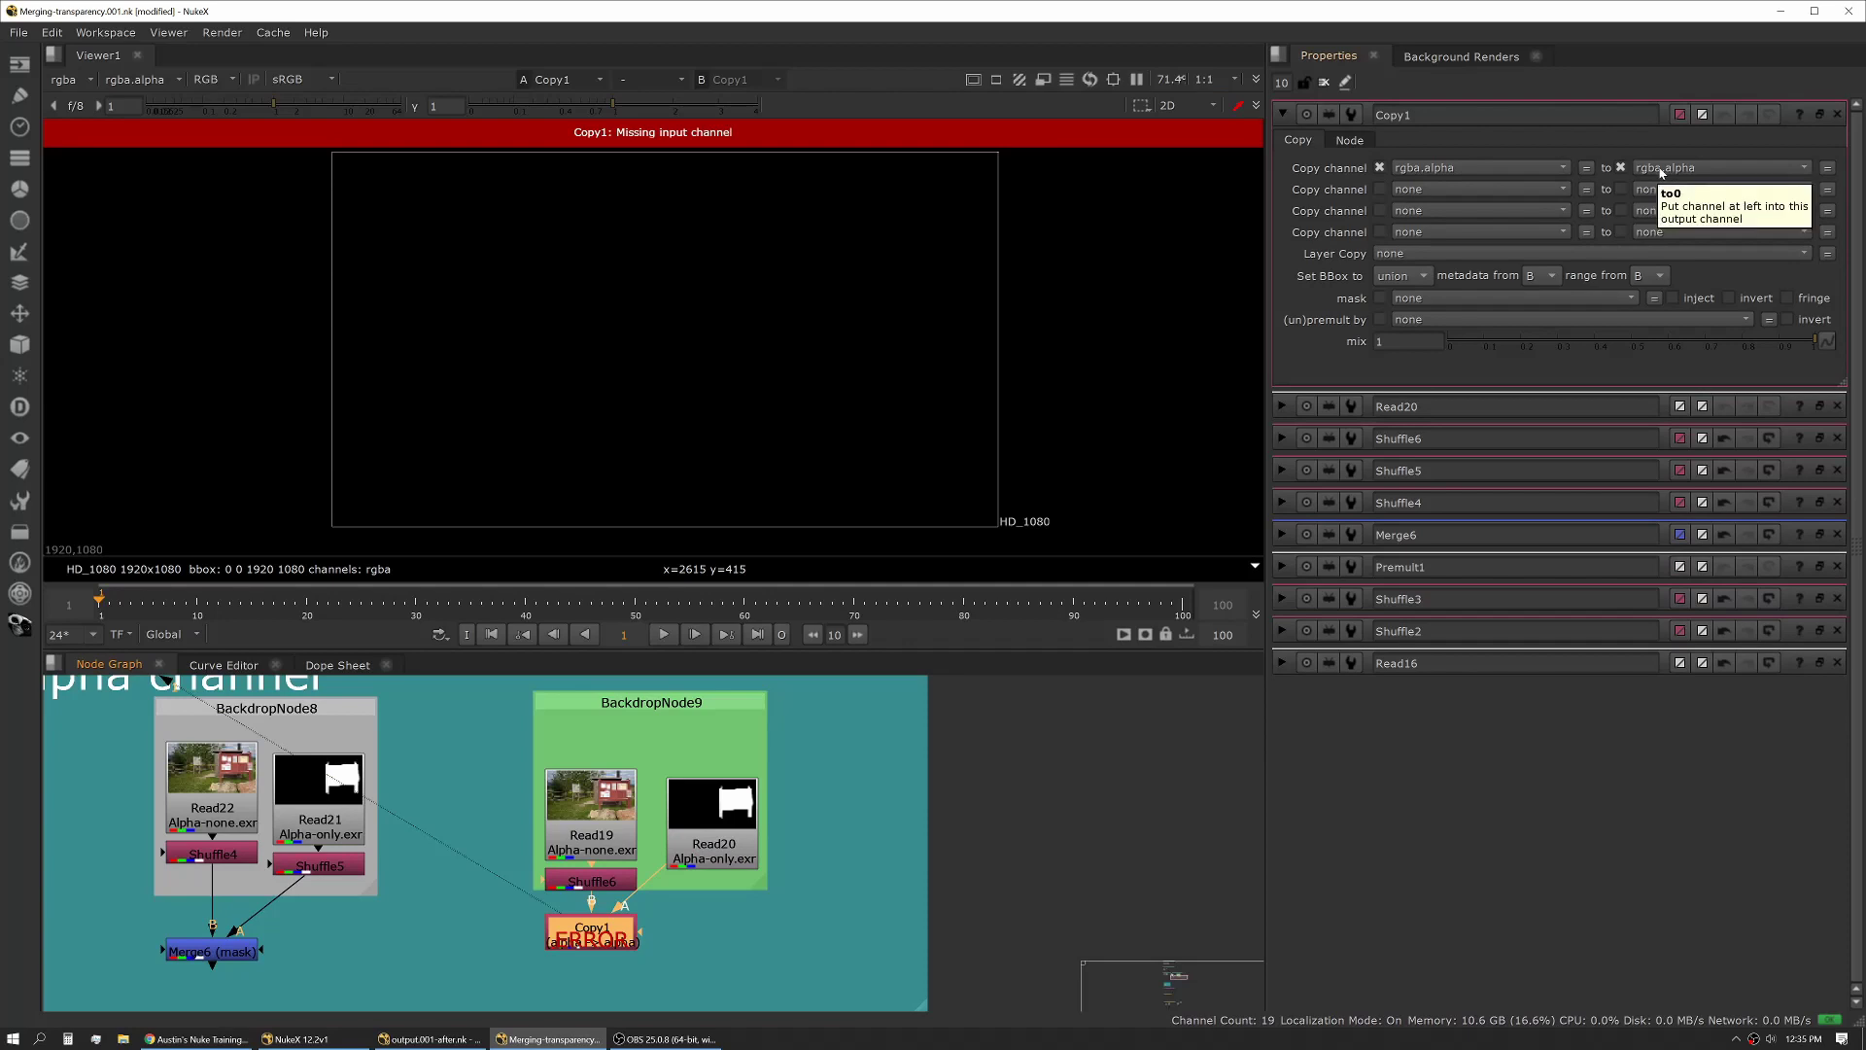
Set Copy1 to copy rgba.red into rgba.alpha
click(1661, 170)
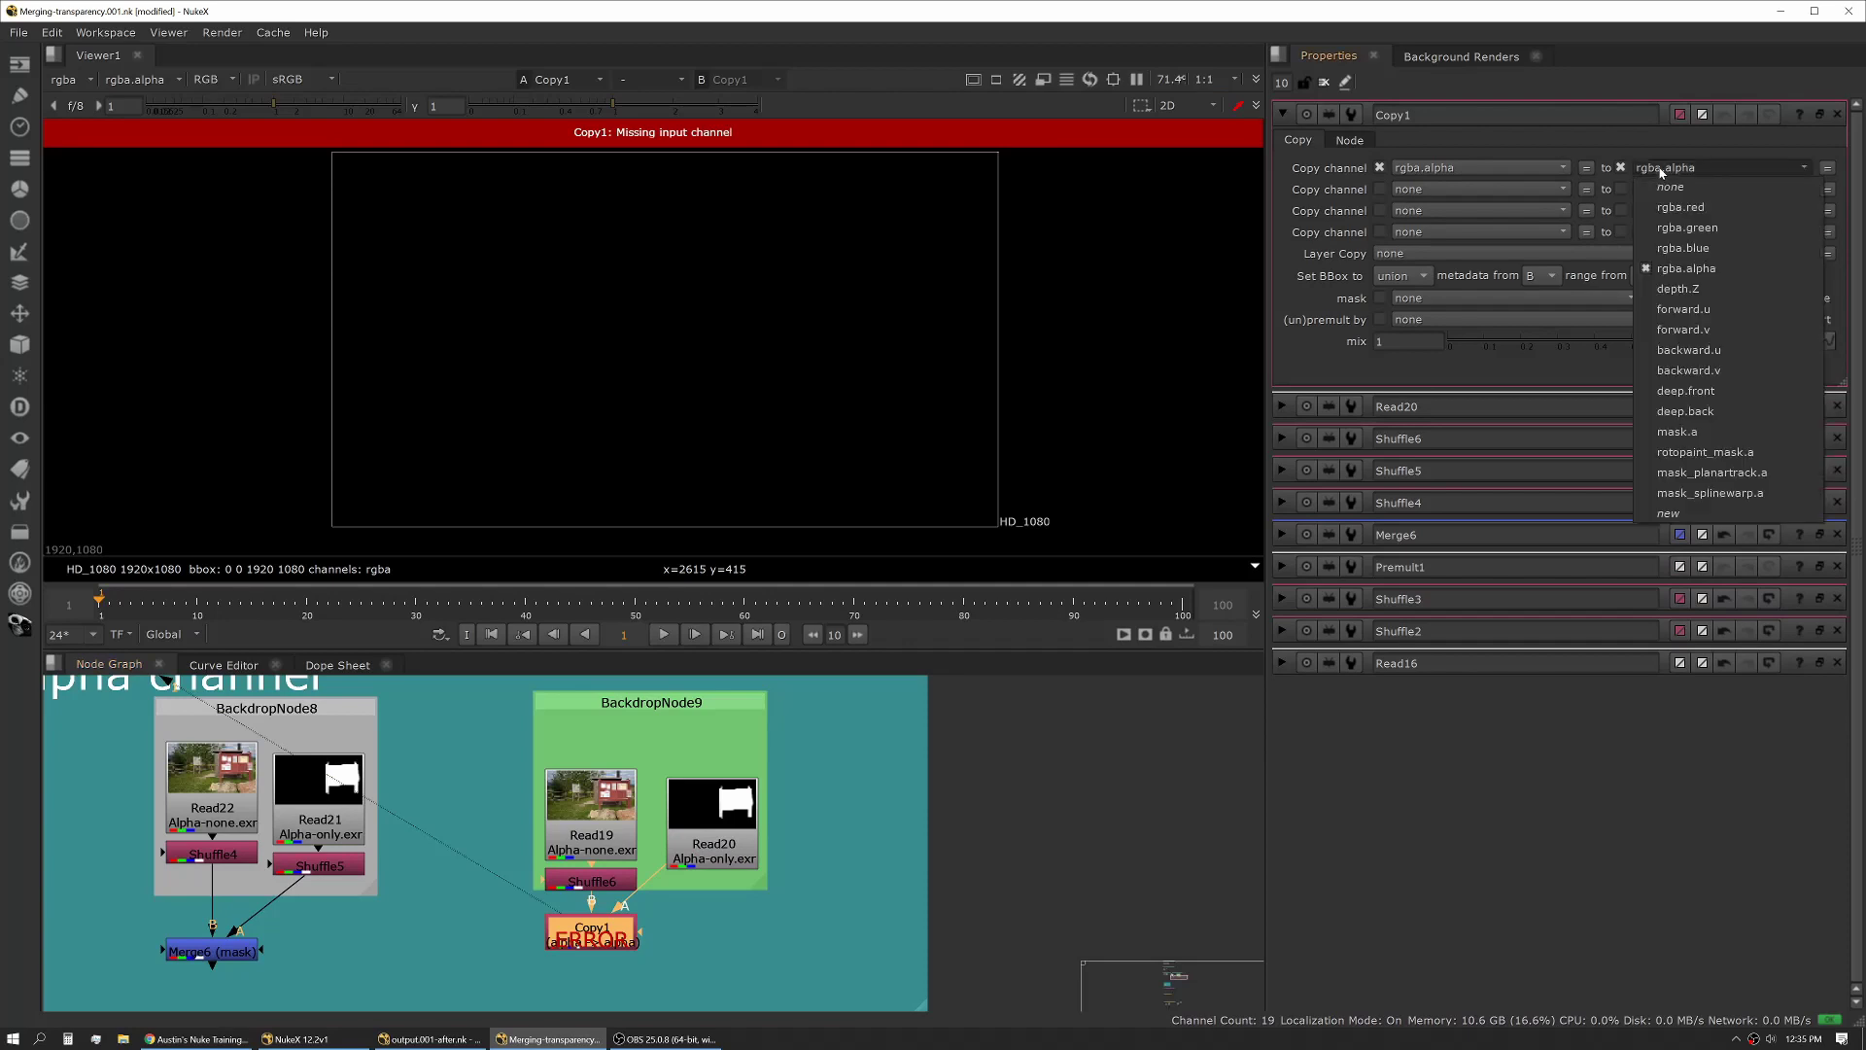
click(1698, 213)
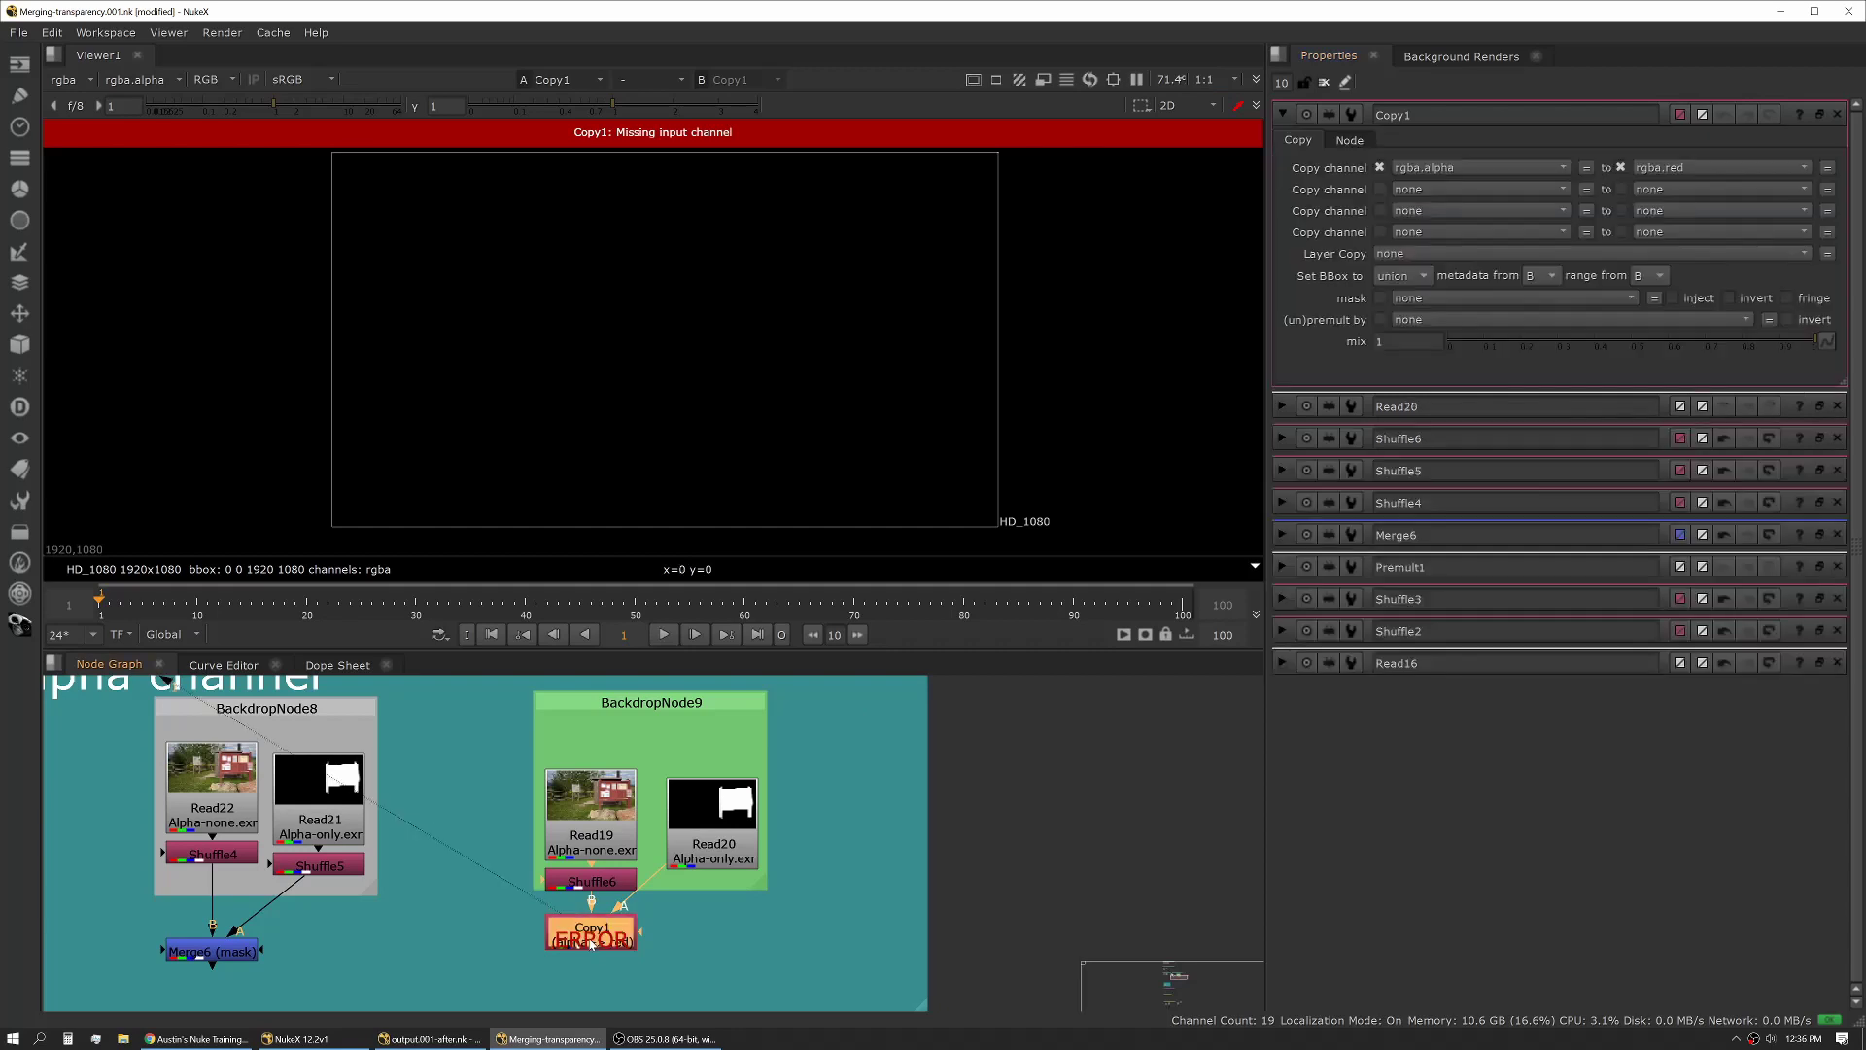
click(1438, 171)
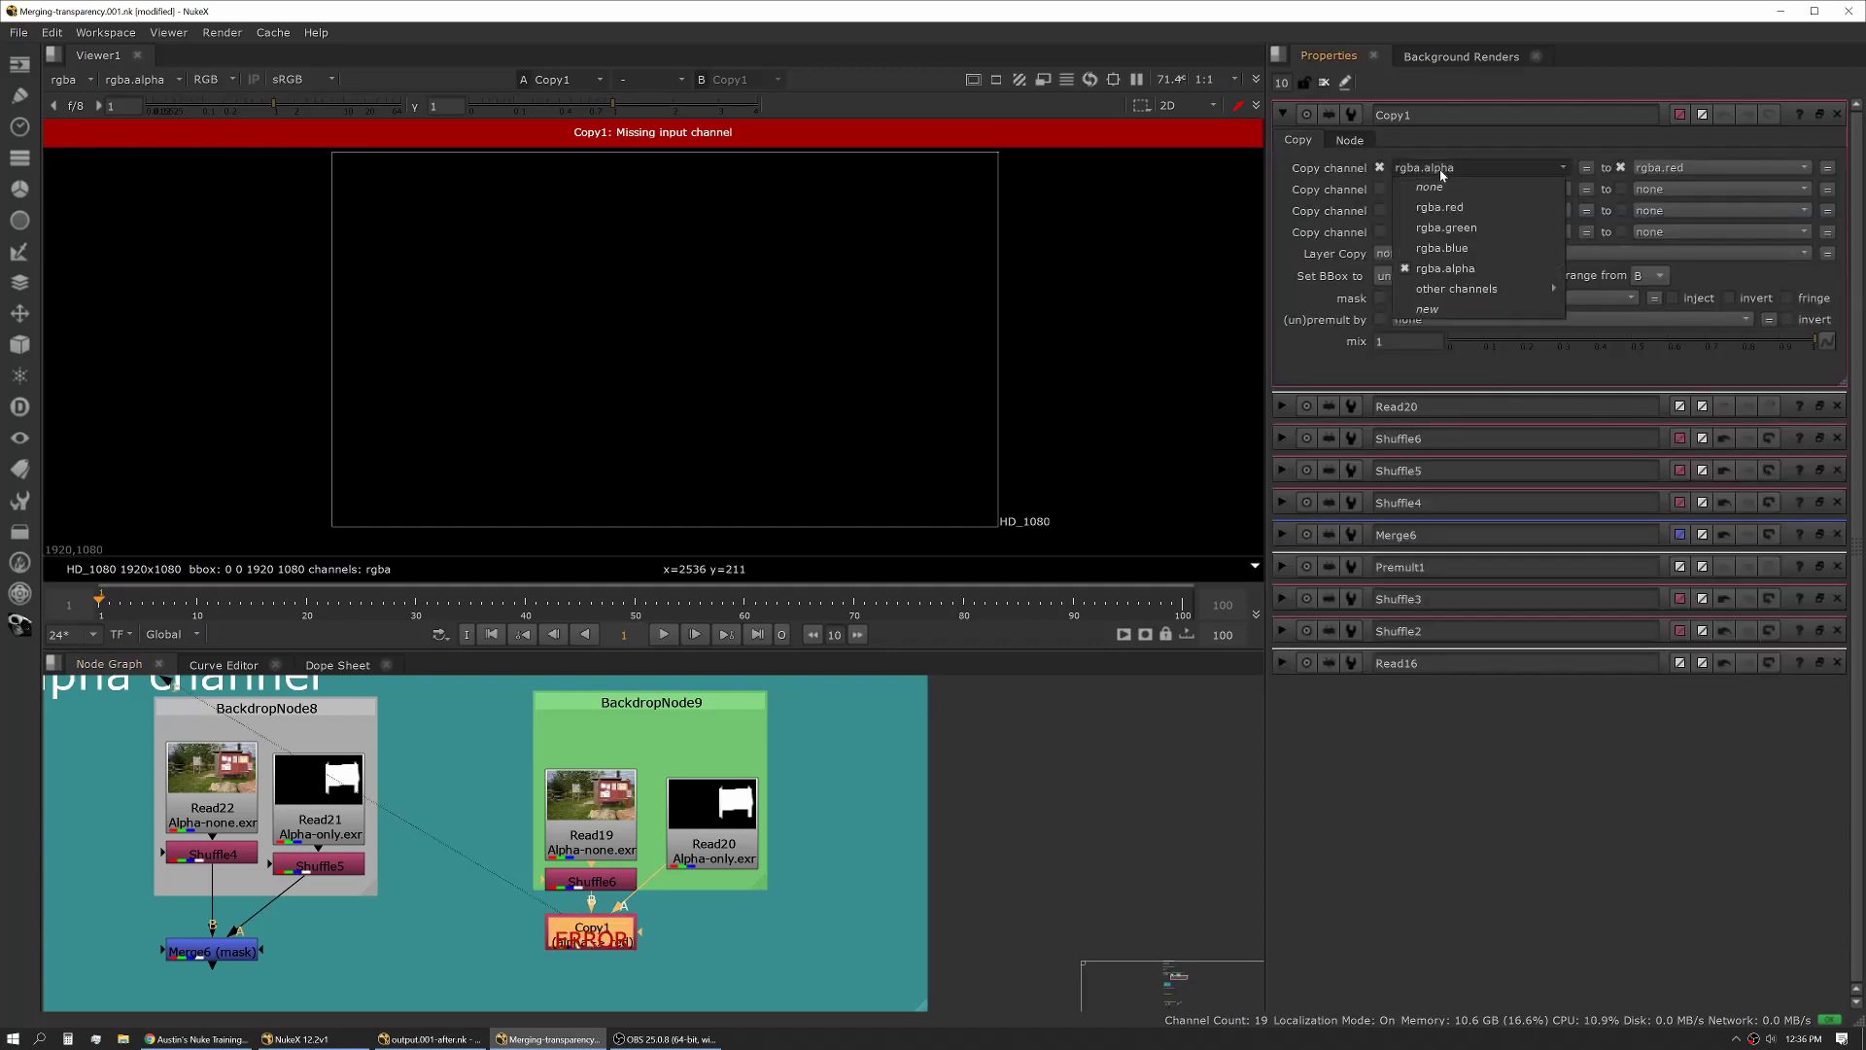
click(1474, 208)
click(1715, 168)
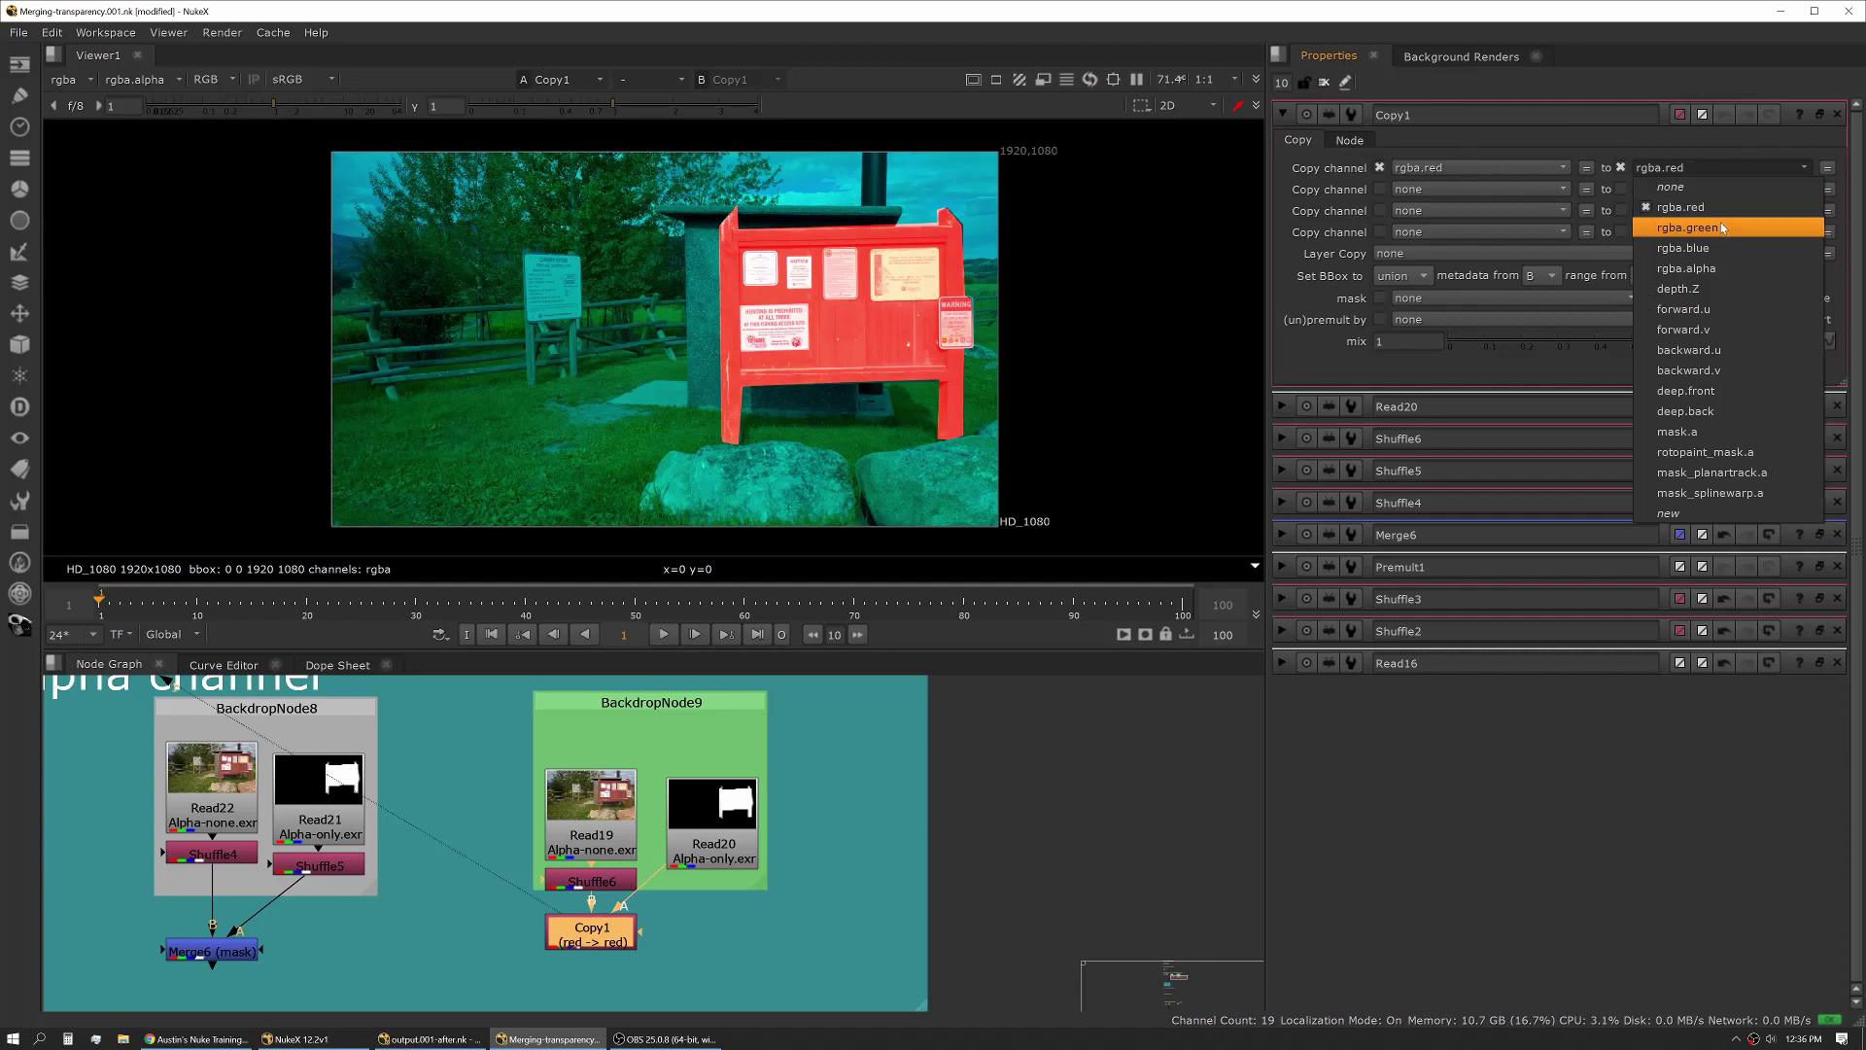
click(1724, 270)
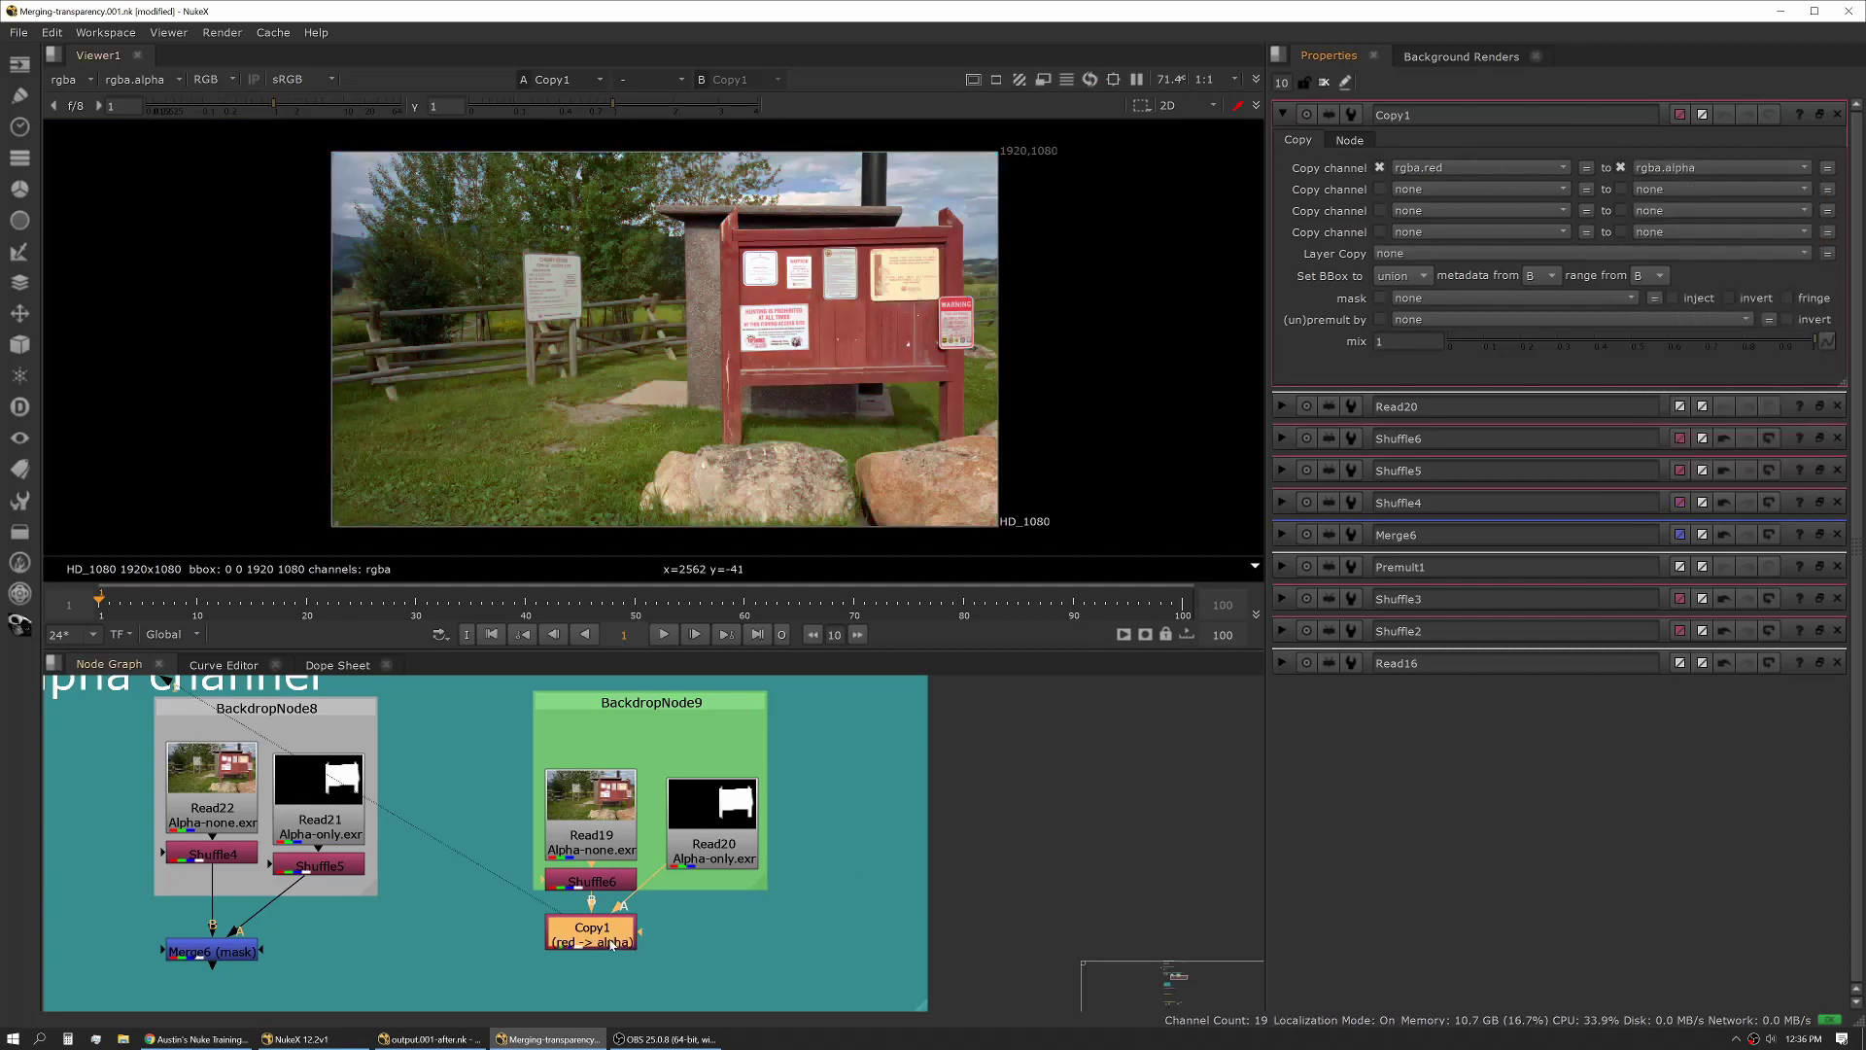
mouse_move(733, 831)
mouse_down()
mouse_move(733, 808)
mouse_move(724, 829)
mouse_up()
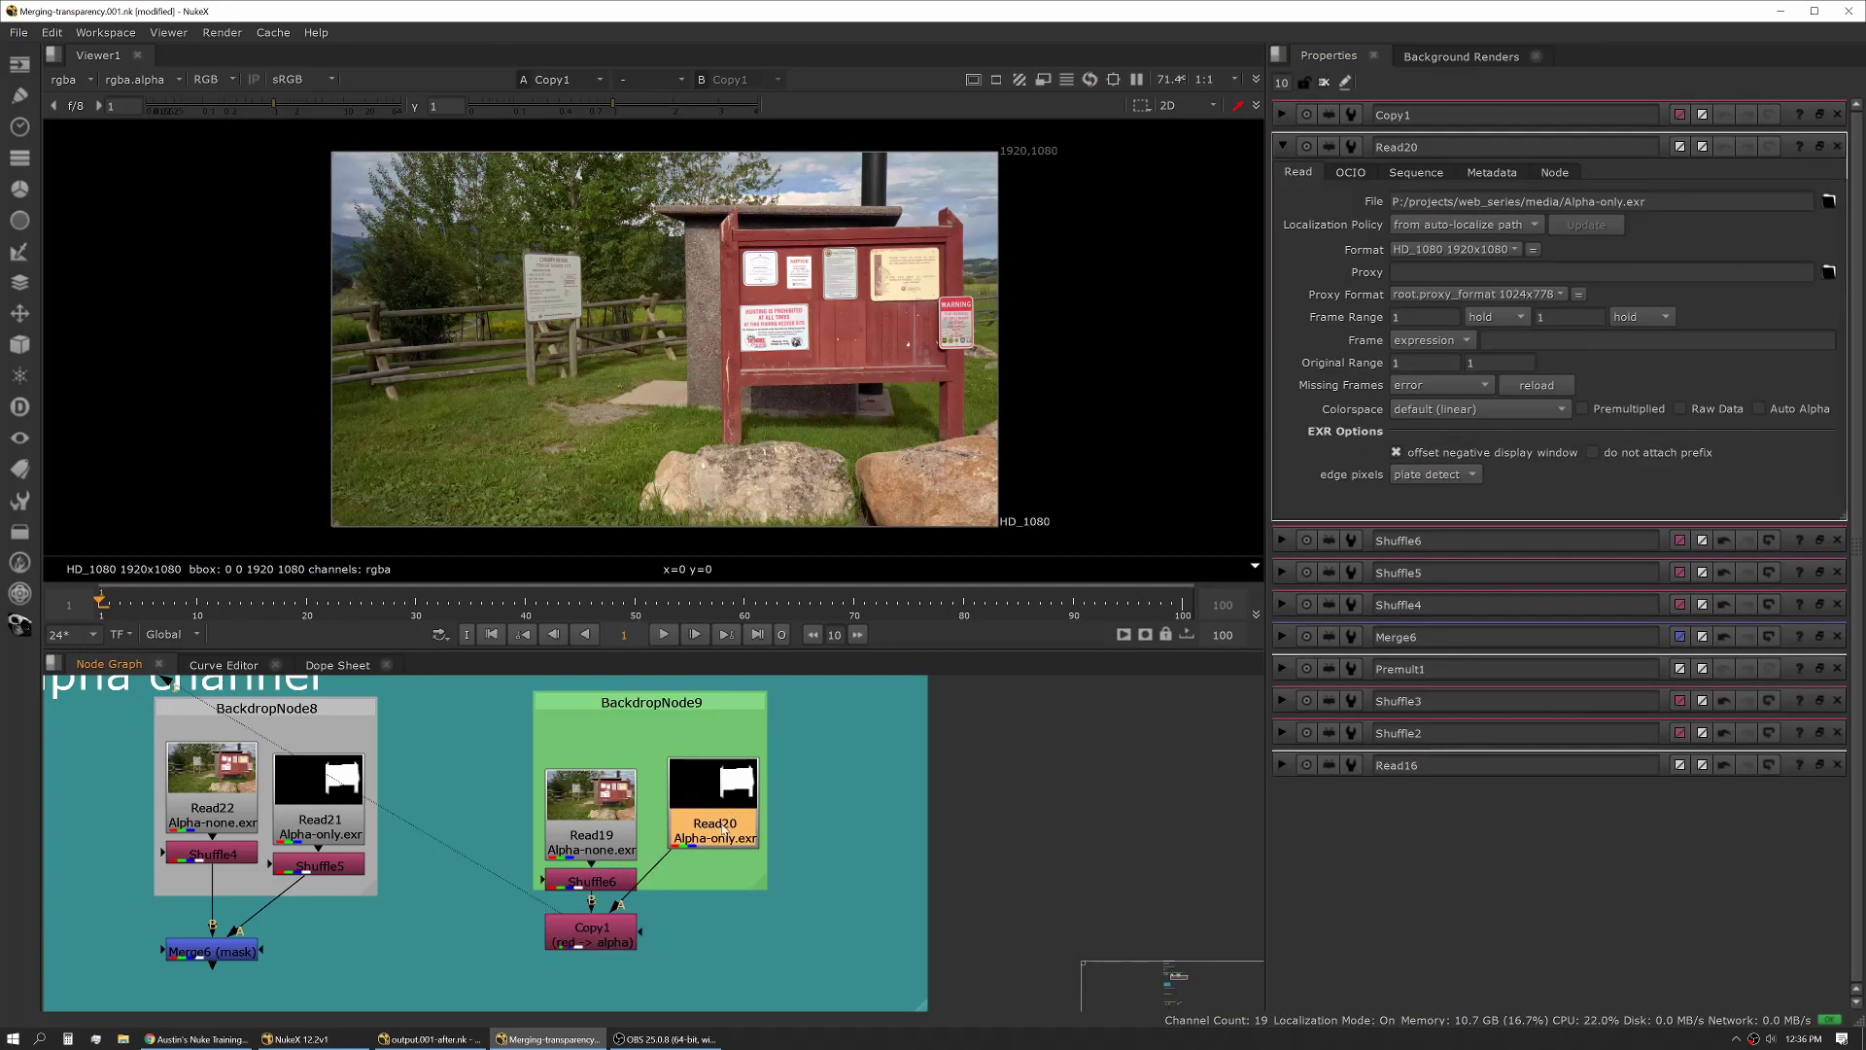
Duplicate Shuffle5 and place the copy under Read20, feeding Copy1's A input
click(338, 864)
key(ctrl+c)
key(ctrl+v)
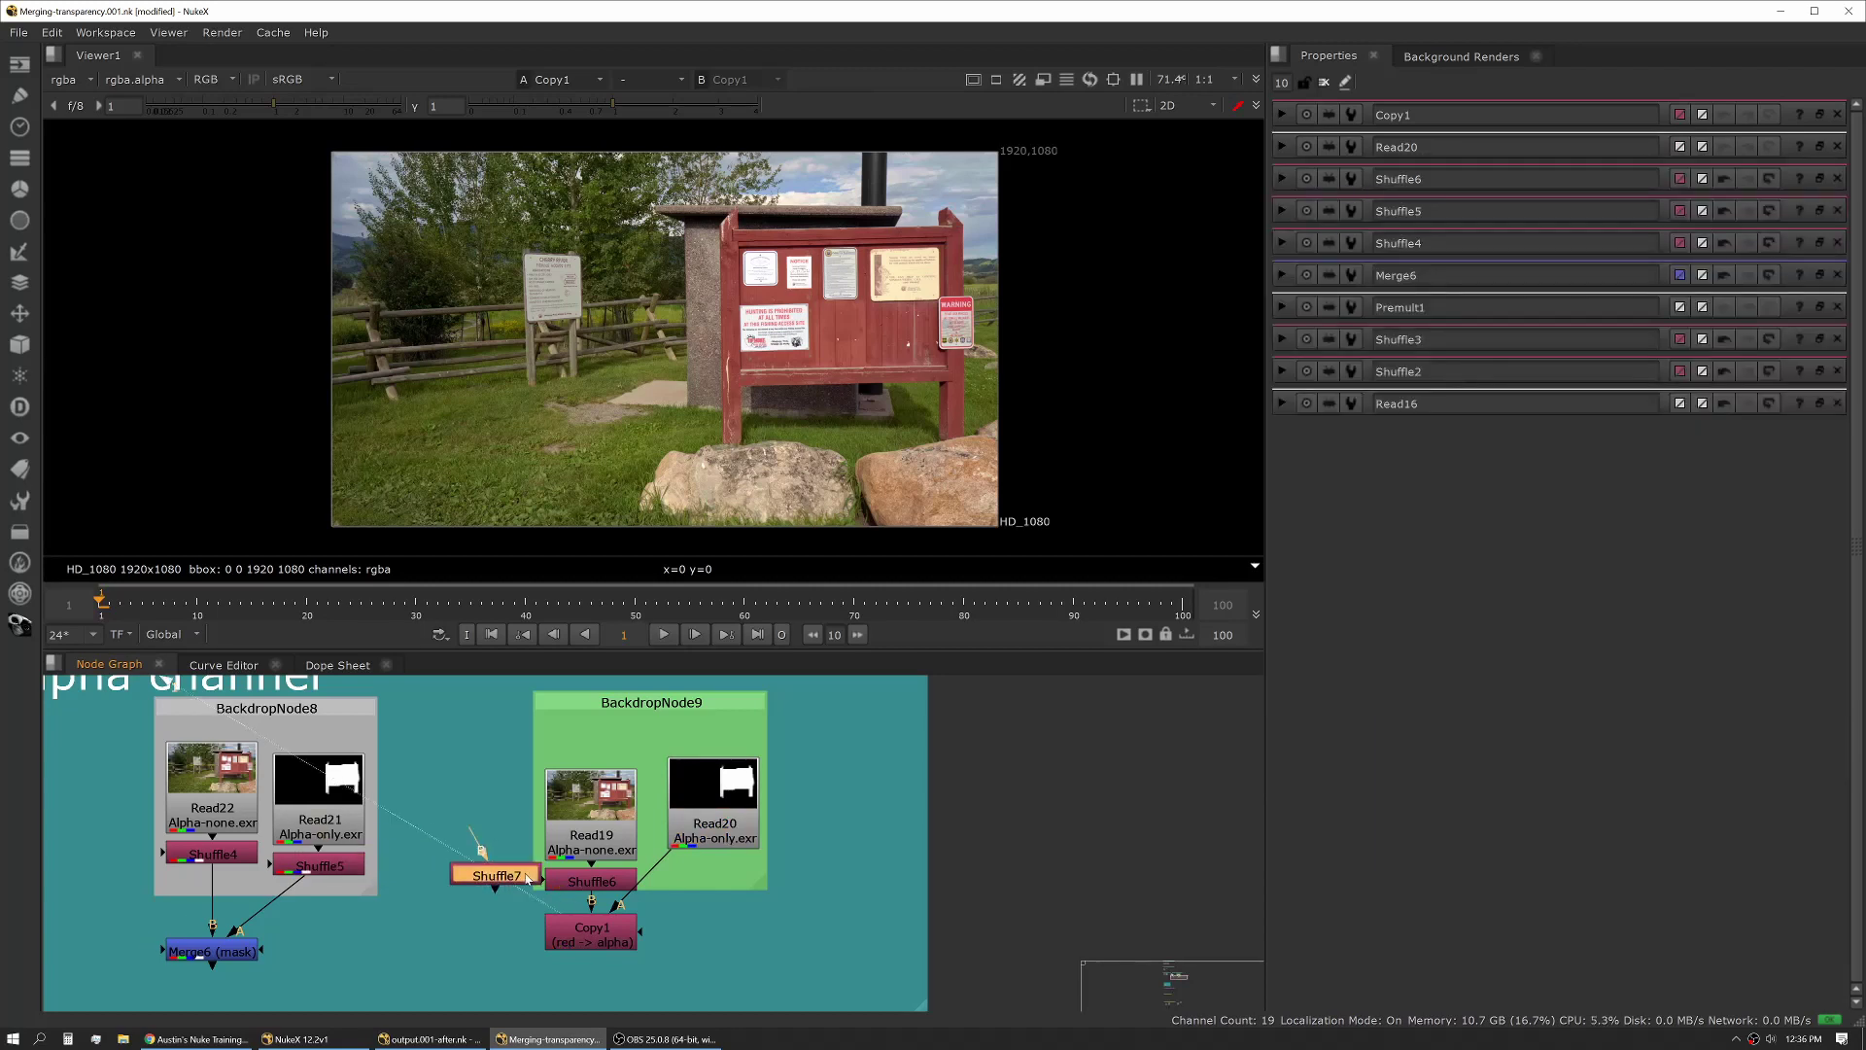
drag(537, 911, 731, 872)
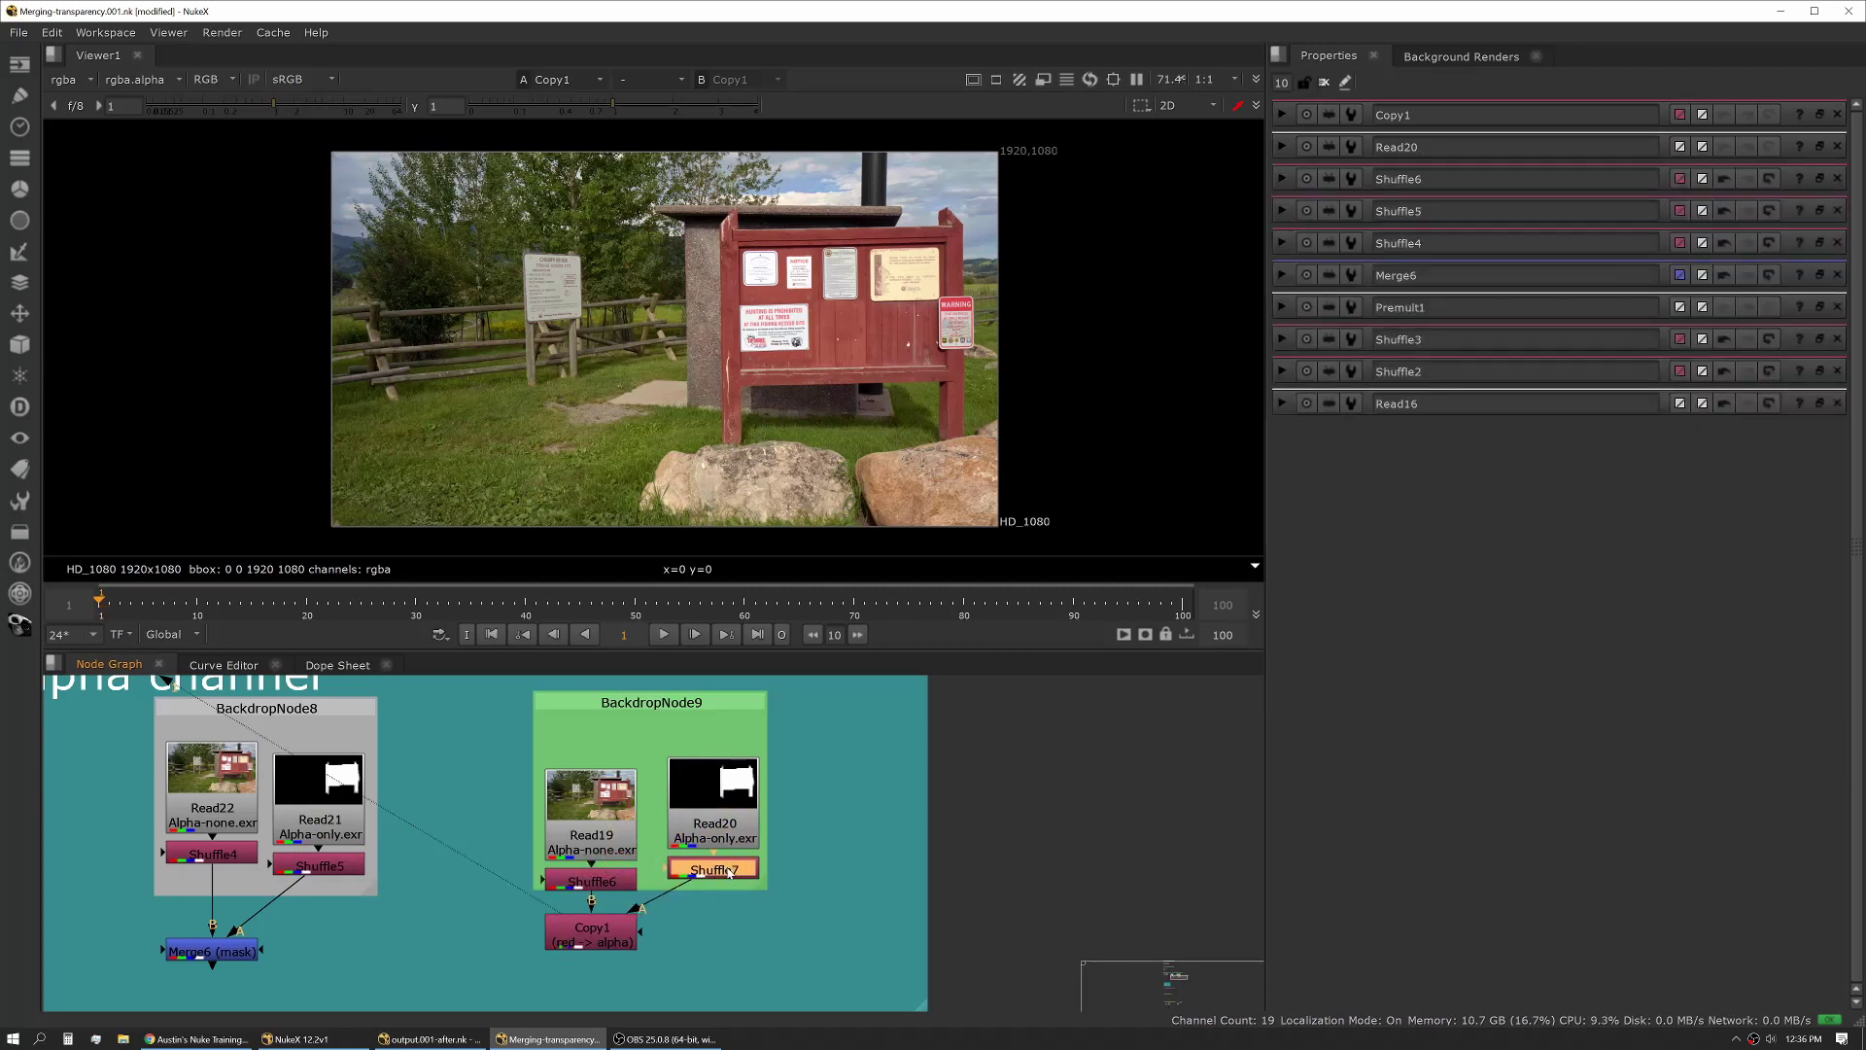
Change Copy1's source channel to rgba.alpha, copying alpha into alpha
click(590, 944)
click(1684, 170)
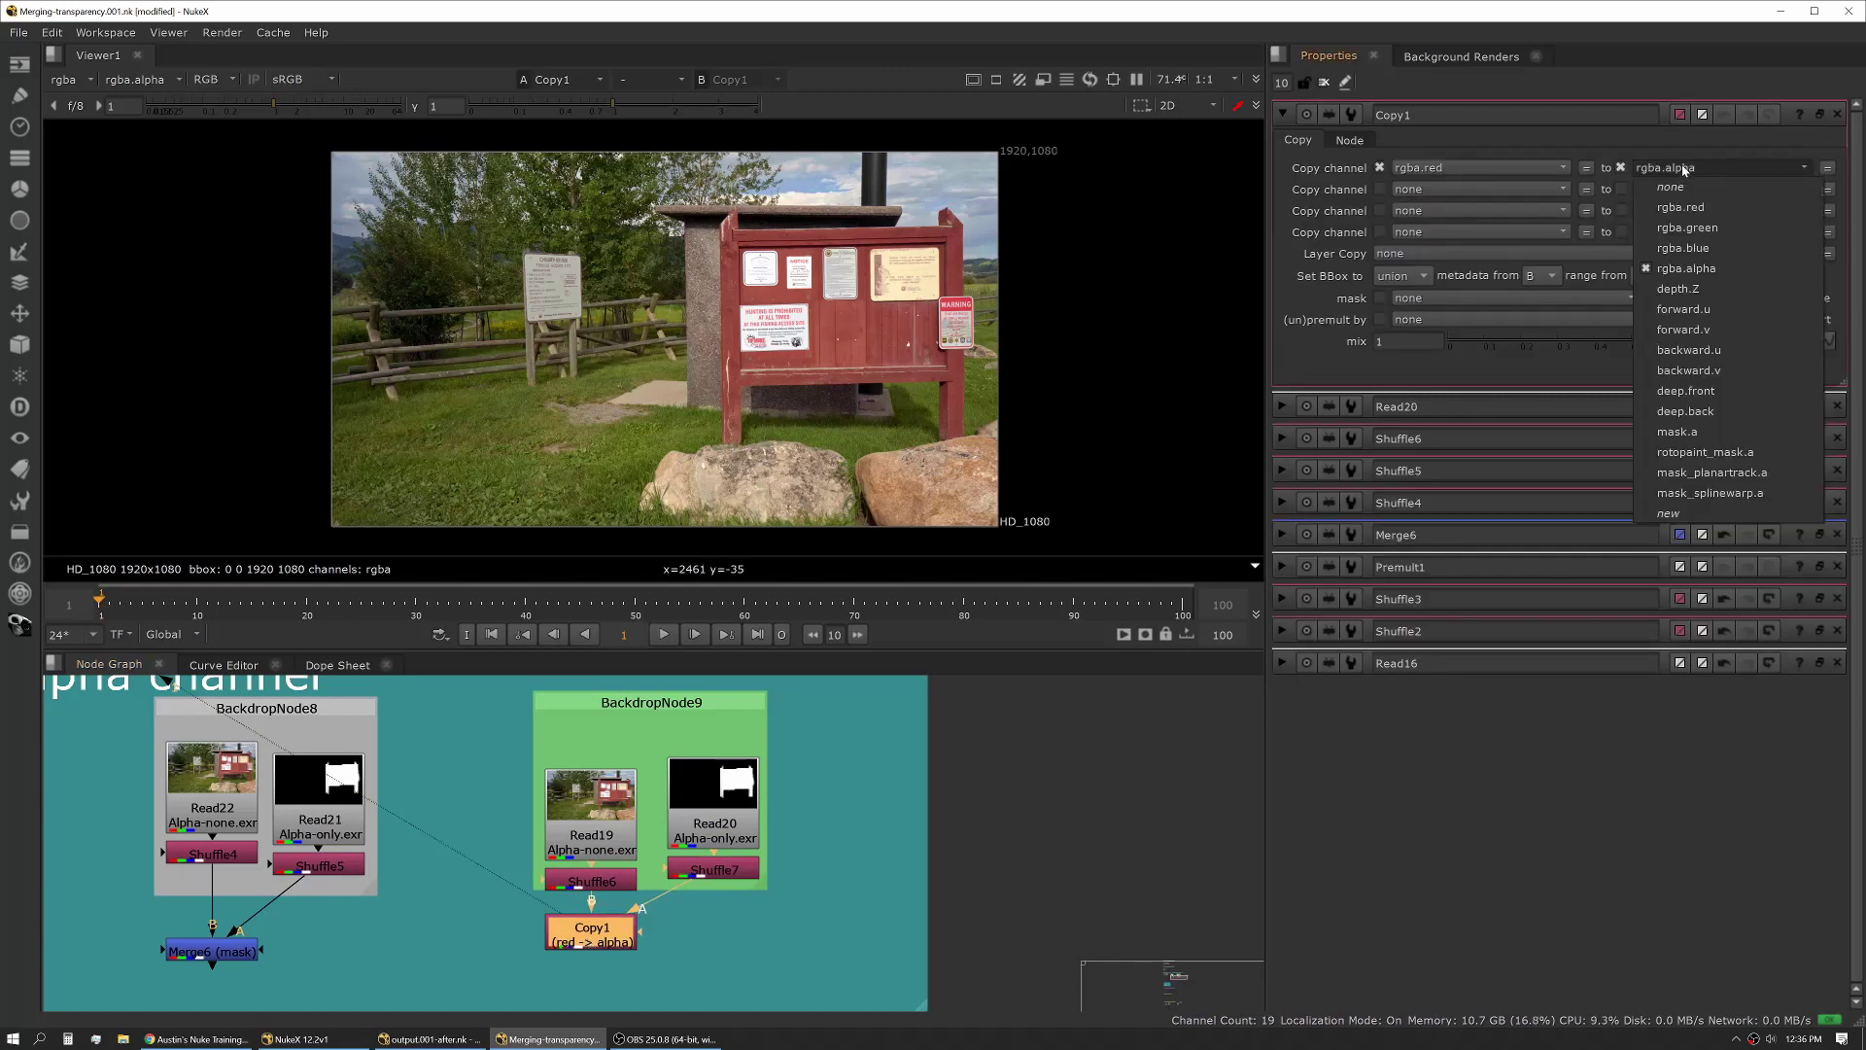
click(1684, 170)
click(1495, 170)
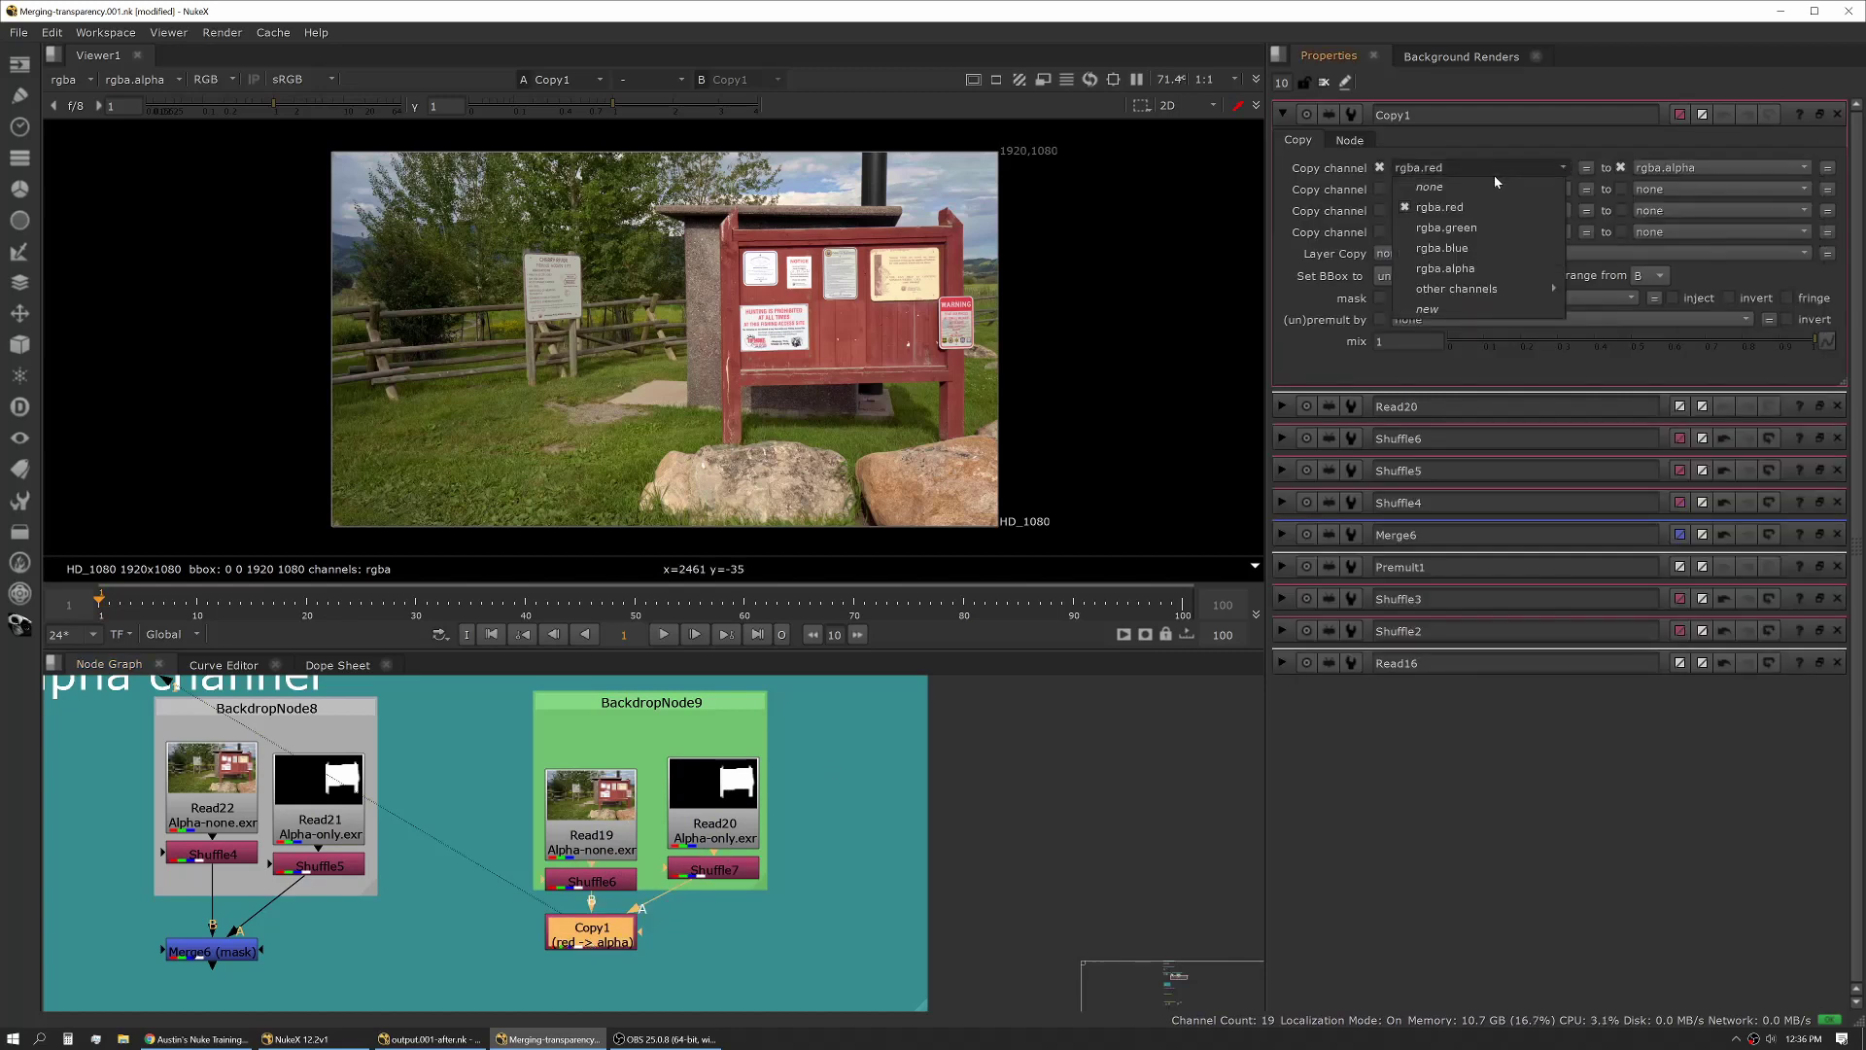
click(1477, 268)
click(603, 944)
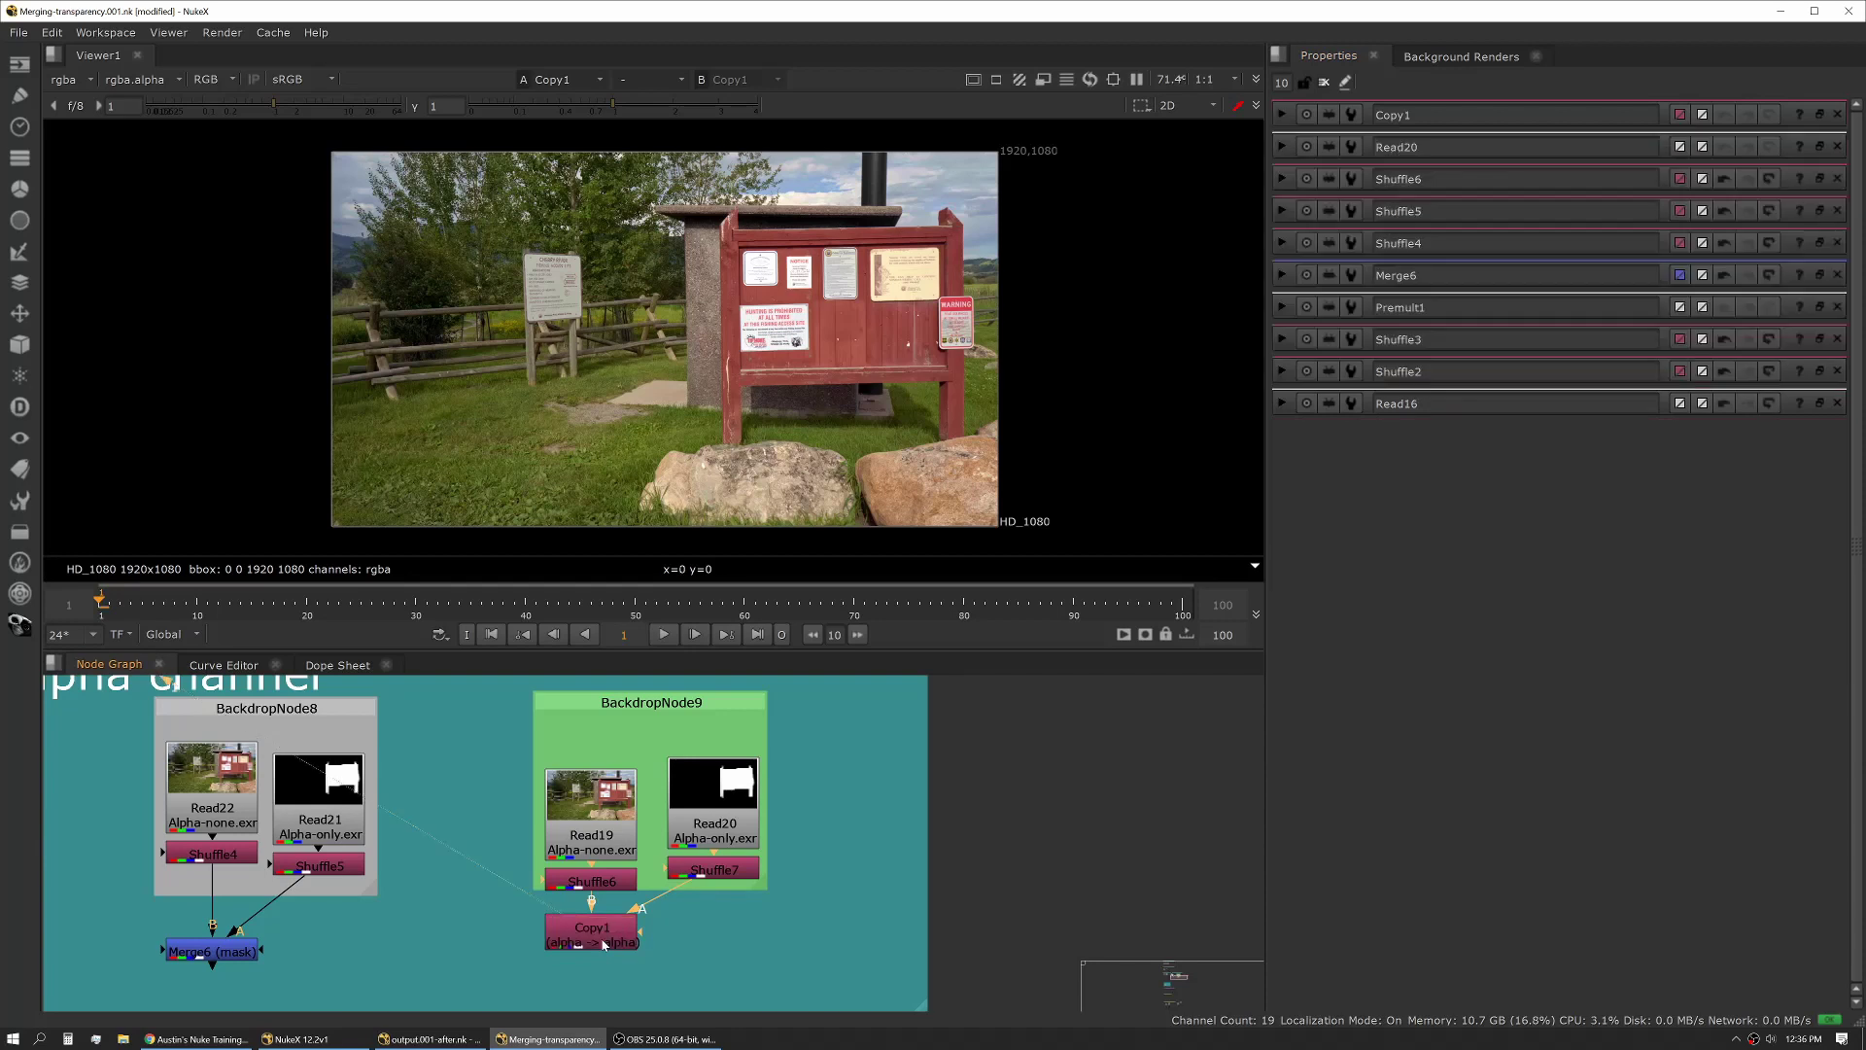